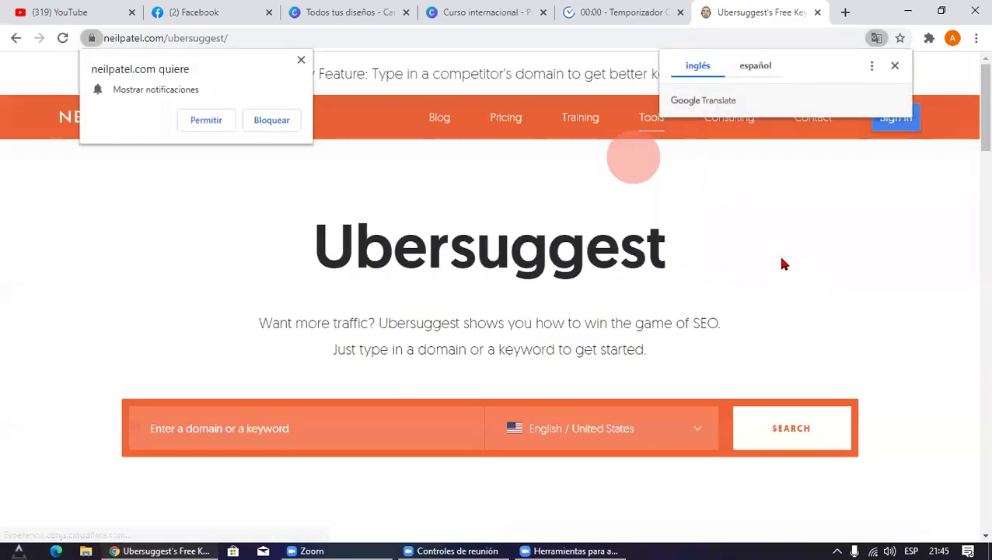
# Keep English / United States as the language and country for the Ubersuggest keyword search.
pyautogui.scroll(-1, 376, 310)
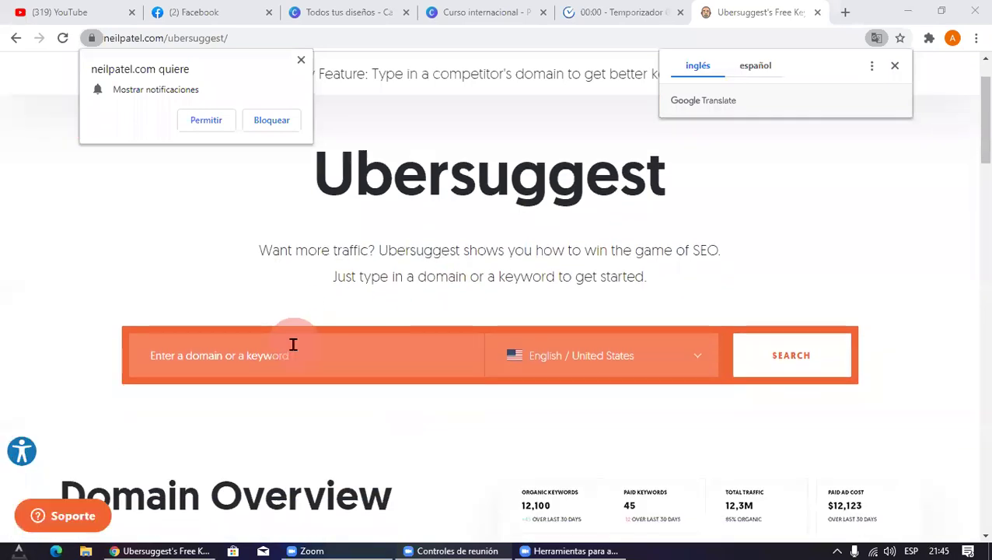
pyautogui.click(261, 355)
pyautogui.click(682, 355)
pyautogui.scroll(3, 575, 303)
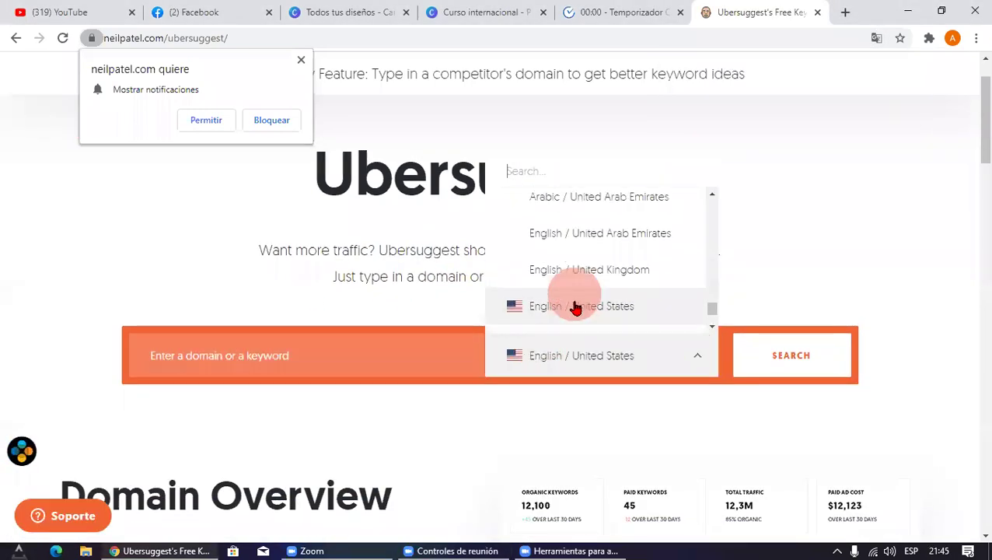
pyautogui.scroll(2, 559, 272)
pyautogui.scroll(-10, 595, 281)
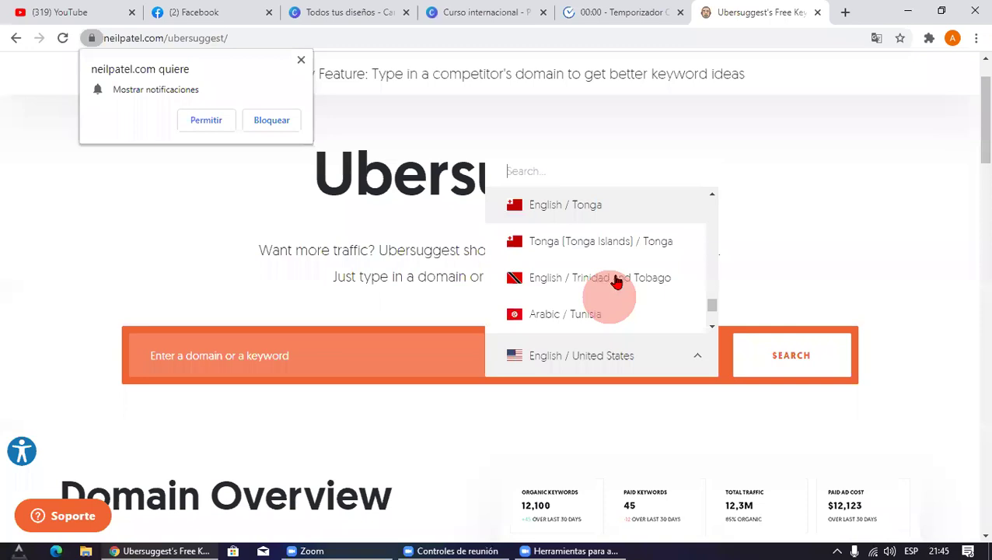
pyautogui.scroll(15, 610, 284)
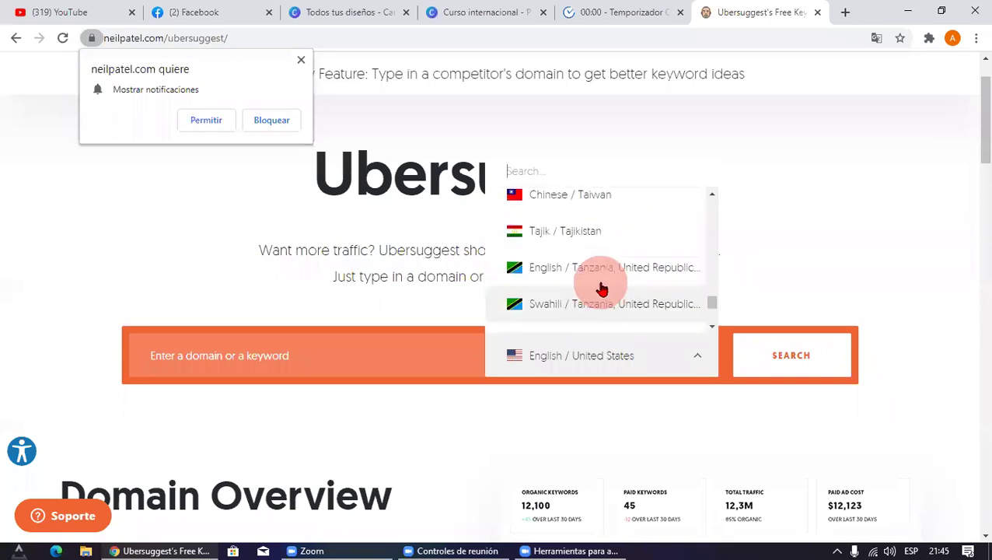
pyautogui.scroll(5, 599, 283)
pyautogui.scroll(-4, 602, 284)
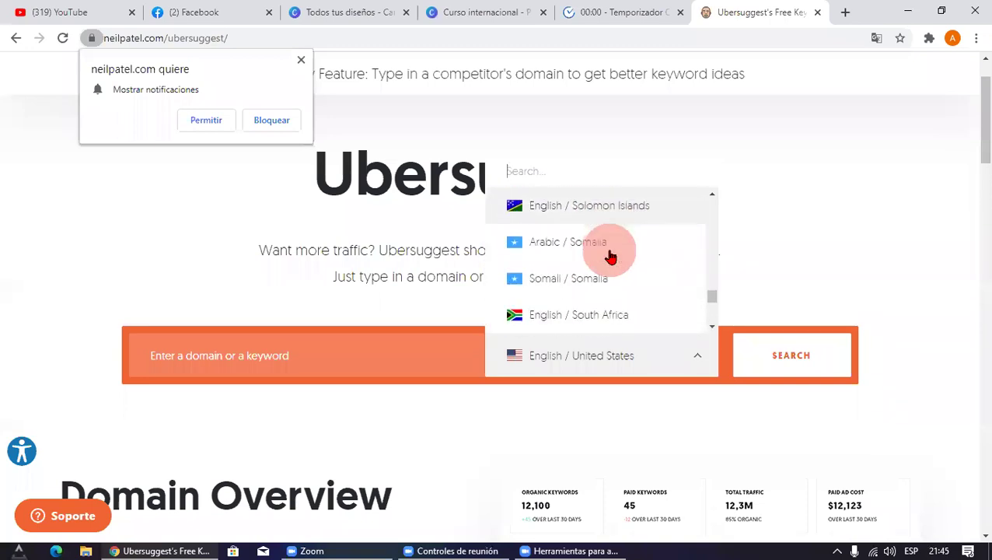
pyautogui.scroll(15, 614, 247)
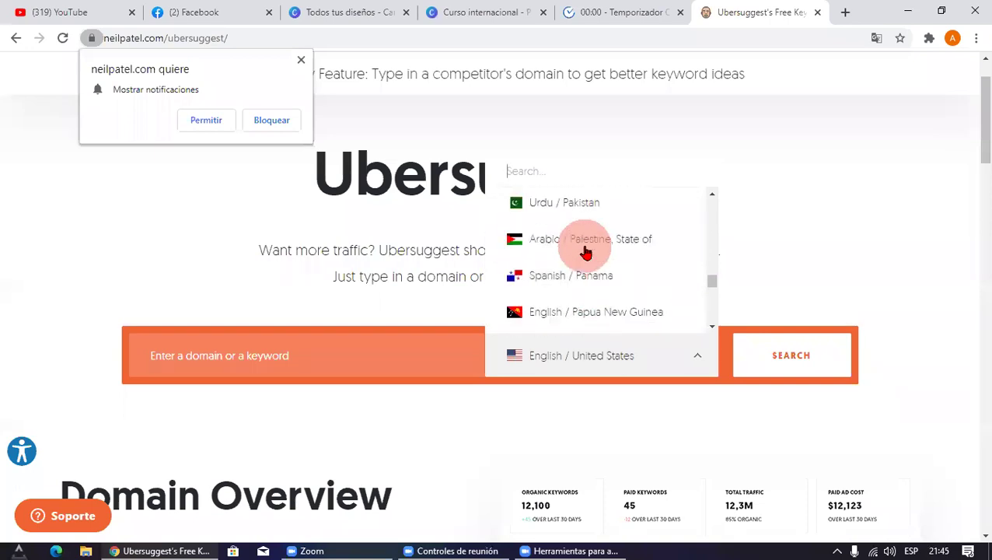
pyautogui.scroll(5, 622, 256)
pyautogui.click(798, 237)
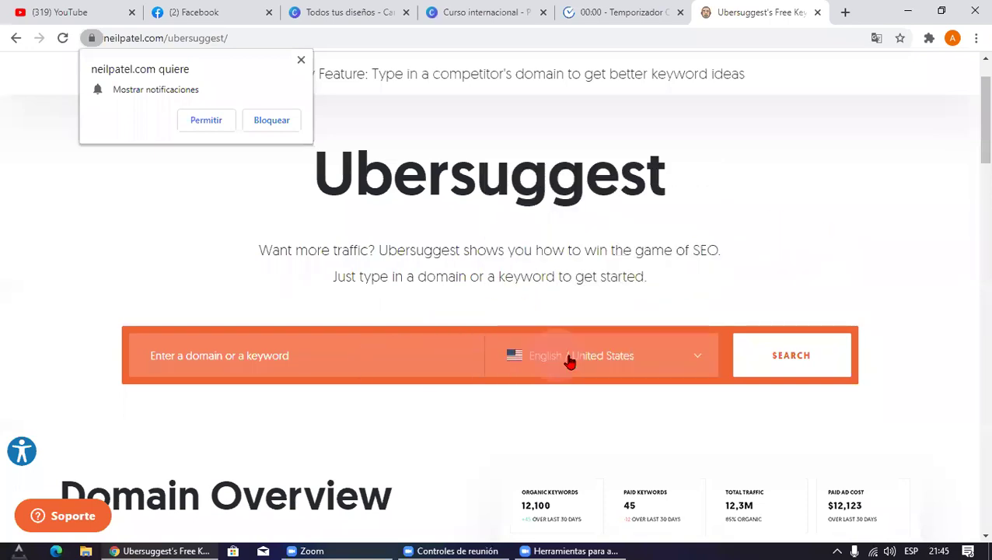
# Search Ubersuggest for 'marketing digital', correcting the misspelled 'marketing digitL' and resubmitting.
pyautogui.click(372, 343)
pyautogui.write('marketing digit')
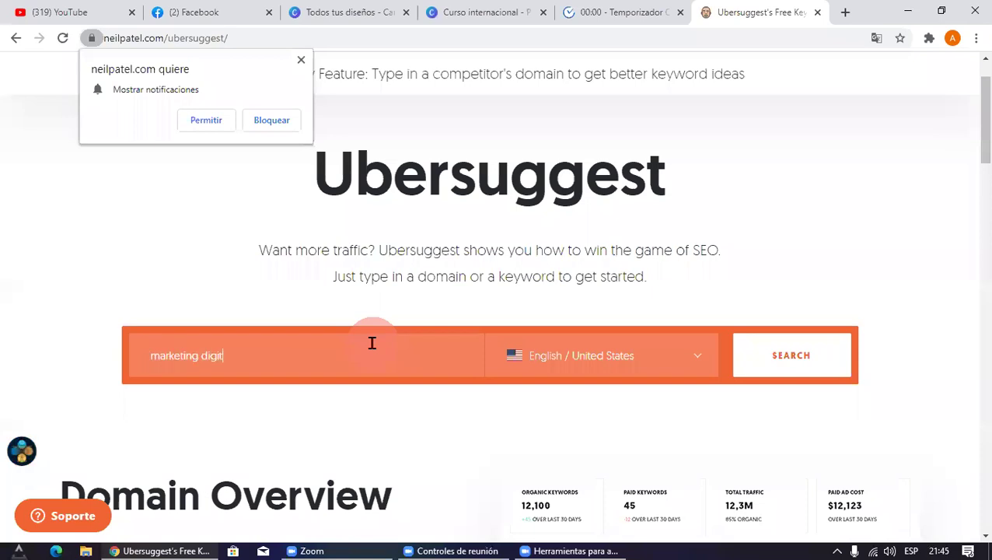
pyautogui.write('L')
pyautogui.press('Return')
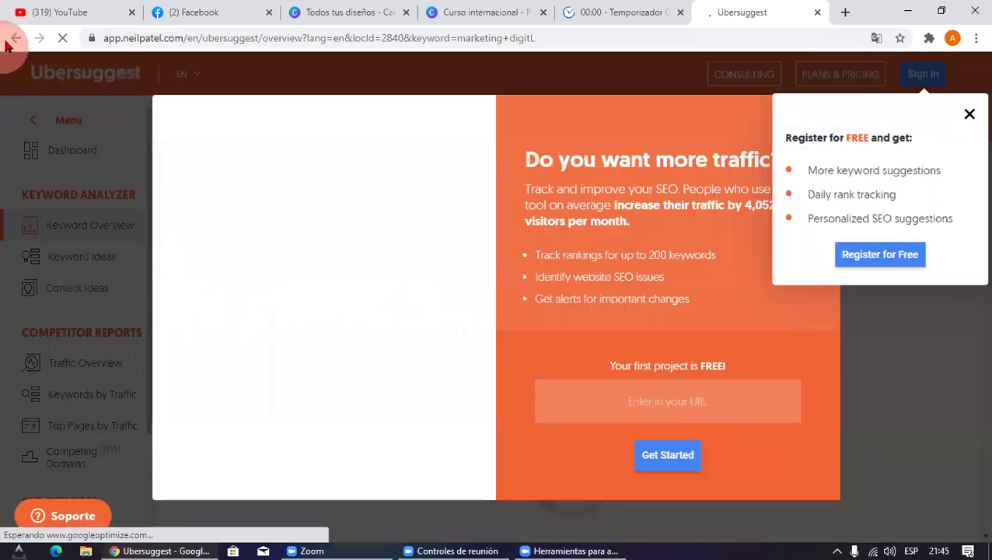
pyautogui.click(16, 37)
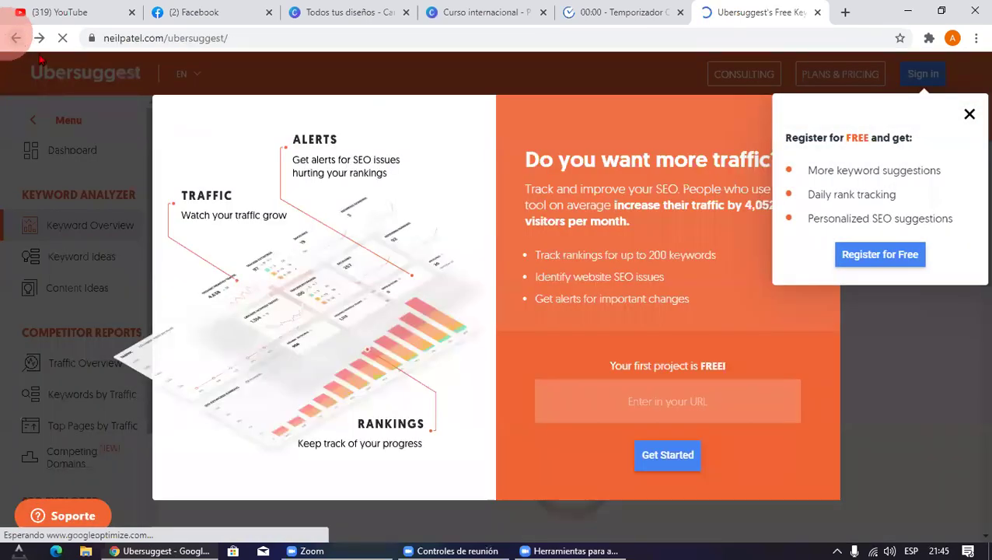
pyautogui.press('F12')
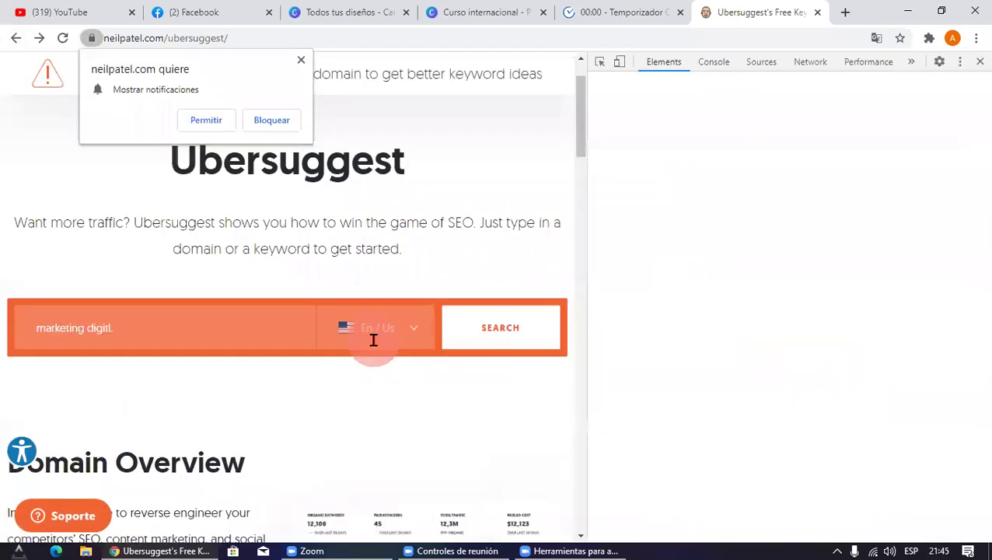
pyautogui.click(977, 63)
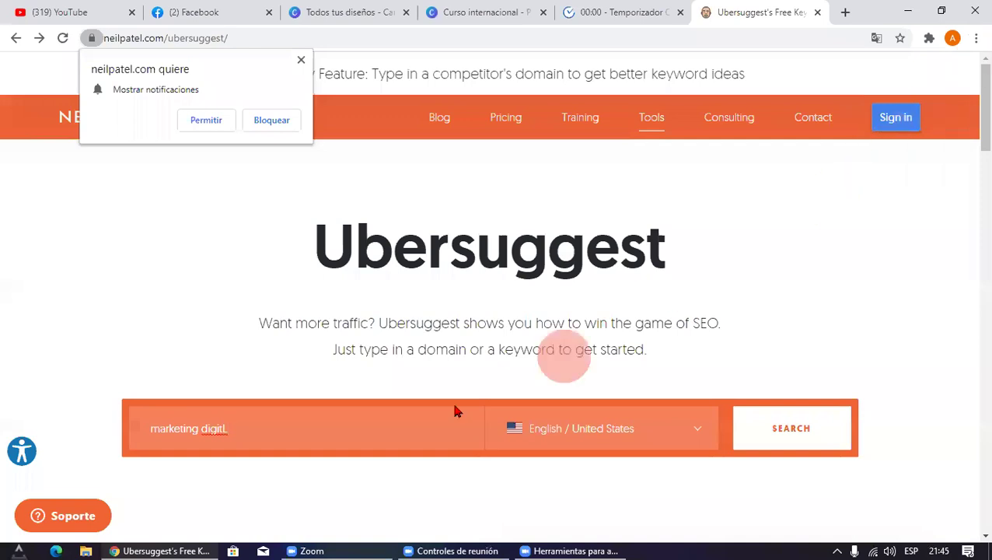
pyautogui.press('BackSpace')
pyautogui.press('BackSpace')
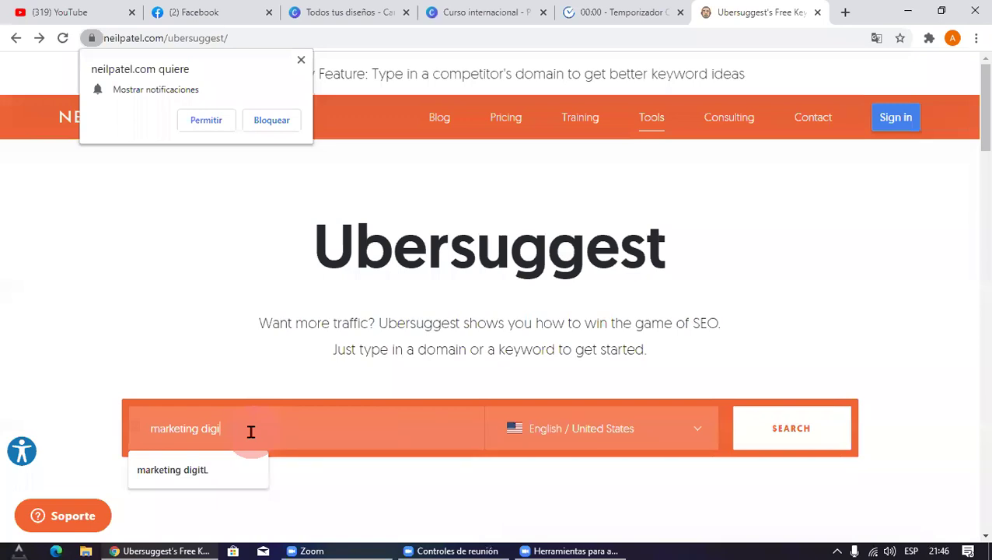
pyautogui.press('BackSpace')
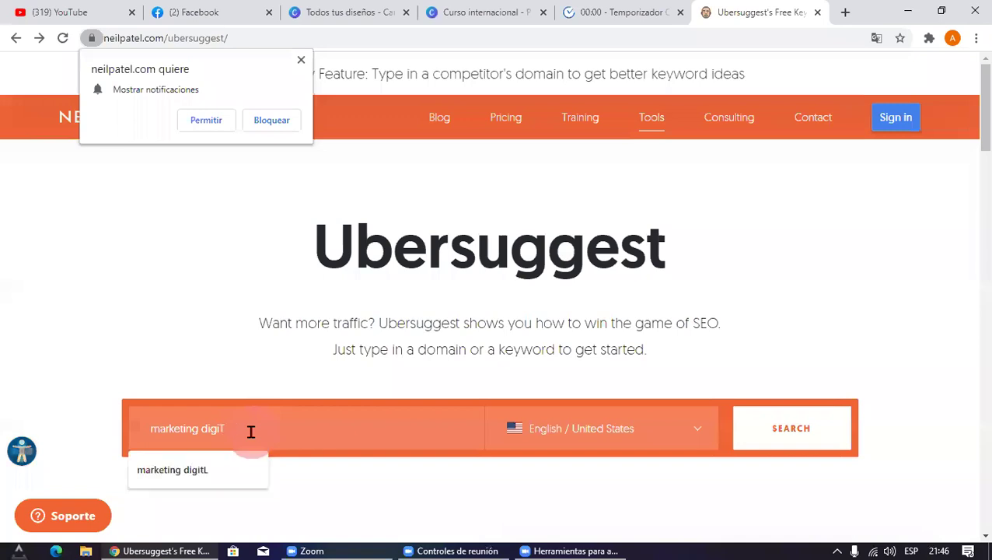
pyautogui.write('tal')
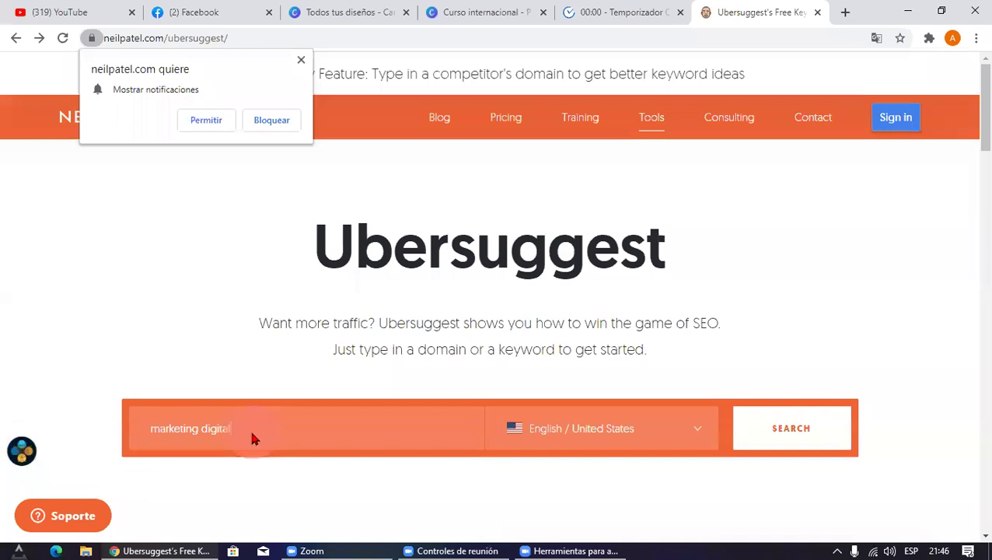
pyautogui.press('Return')
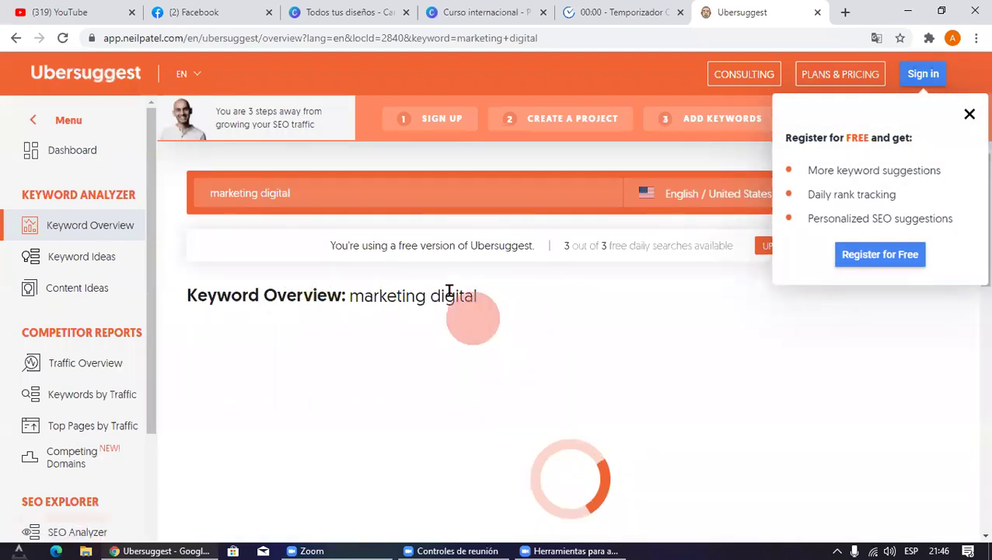
# Review the marketing digital volume chart and keyword ideas (3,600 searches, $10.97 CPC), then open a new tab.
pyautogui.scroll(-1, 693, 237)
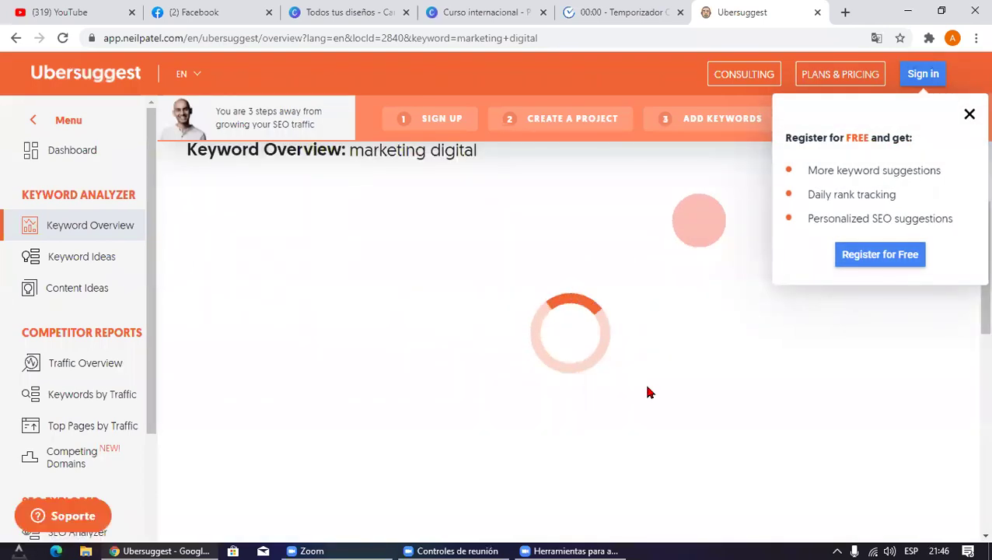
pyautogui.scroll(-3, 496, 279)
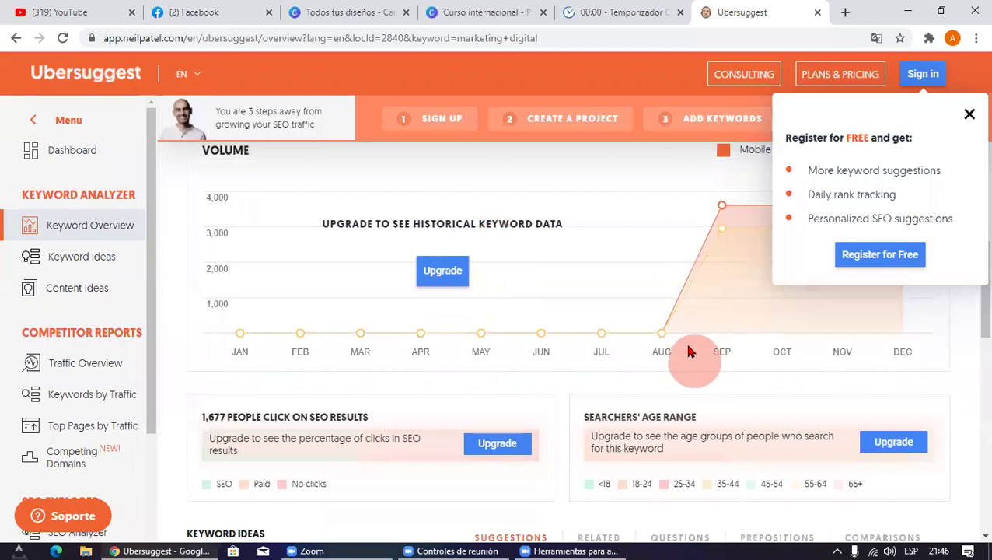
pyautogui.scroll(1, 688, 351)
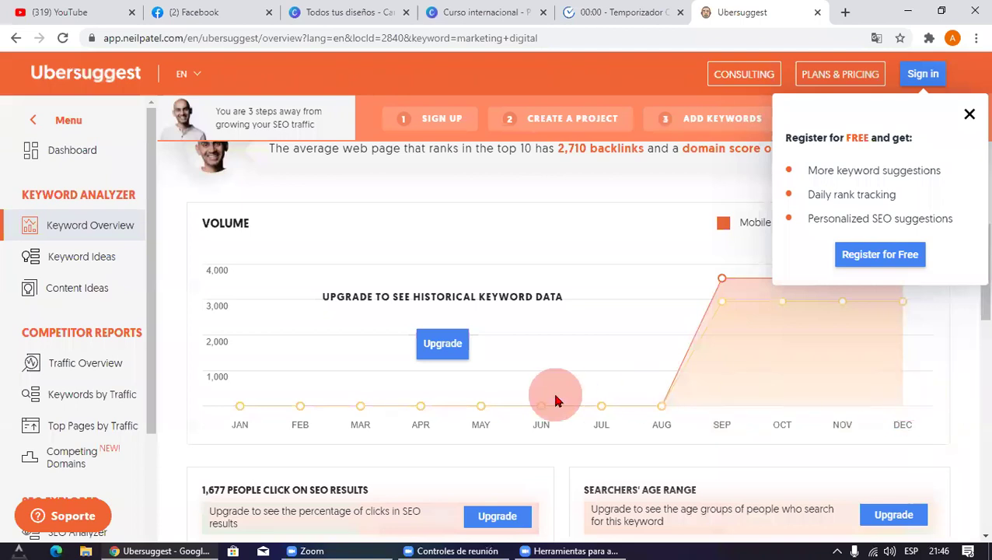
pyautogui.scroll(-4, 555, 400)
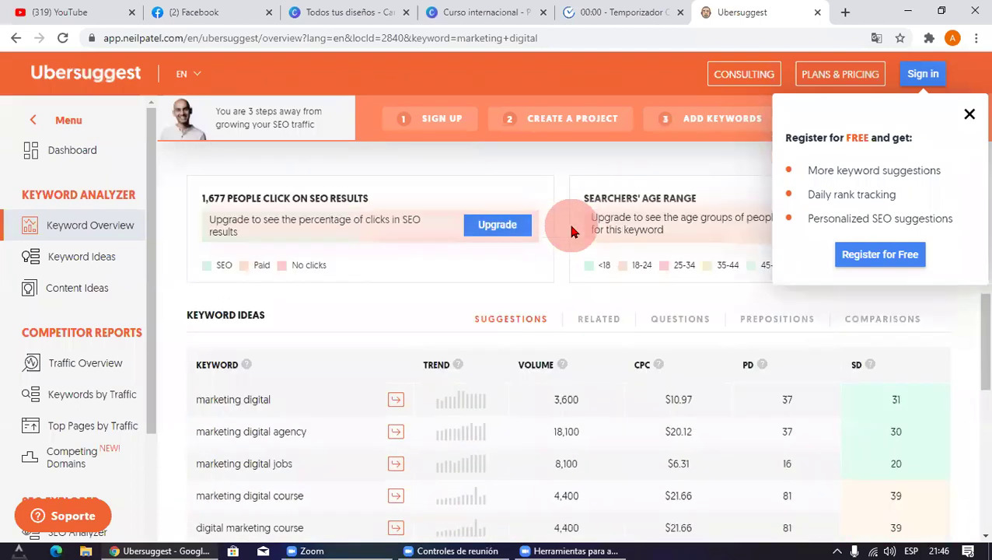
pyautogui.scroll(-1, 571, 232)
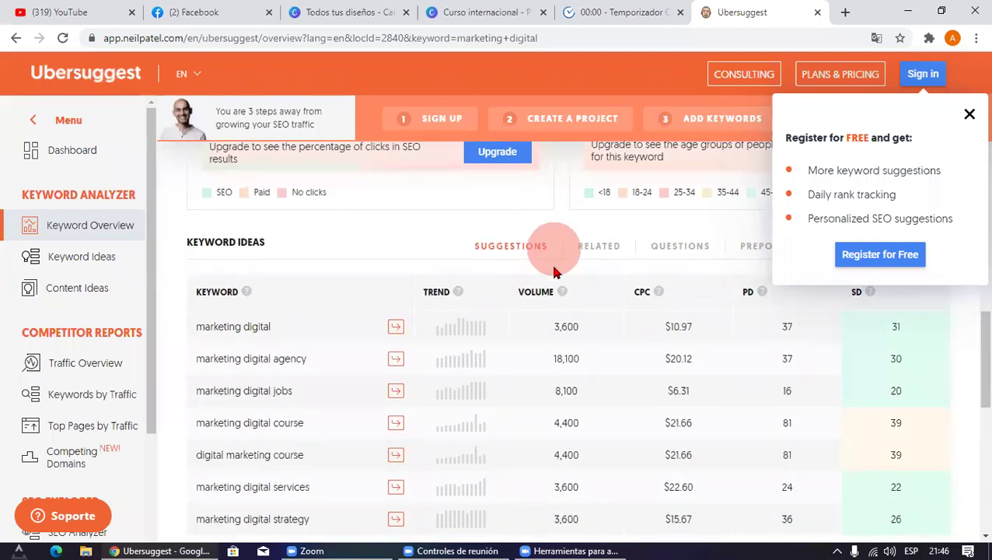
pyautogui.scroll(-2, 505, 268)
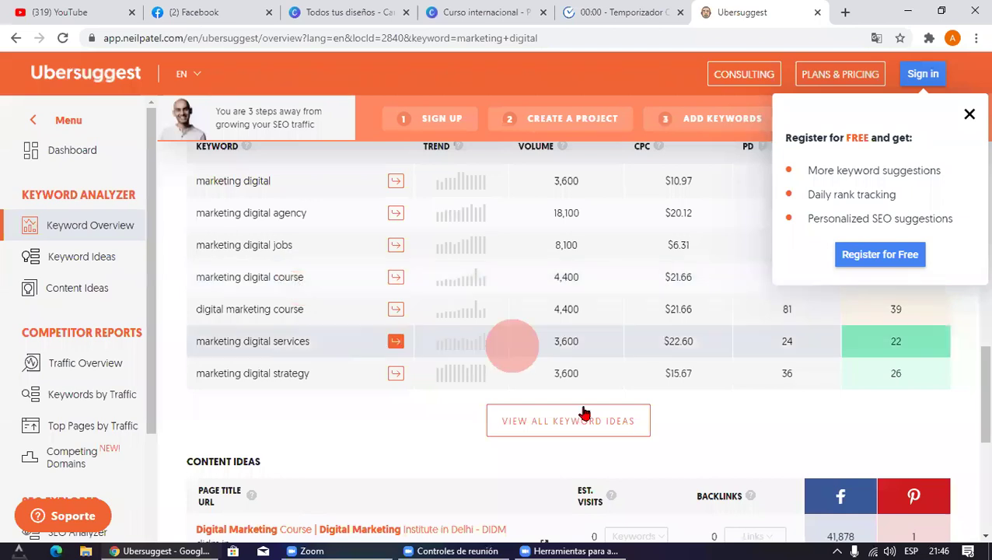
pyautogui.click(846, 12)
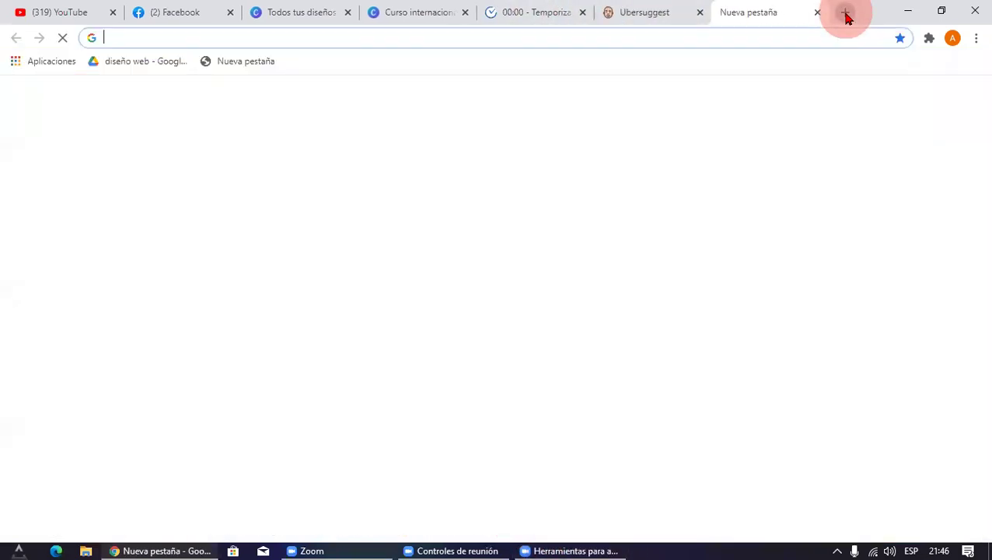
# Search 'google traductor' and translate 'course' into Spanish as 'curso'.
pyautogui.write('google tr')
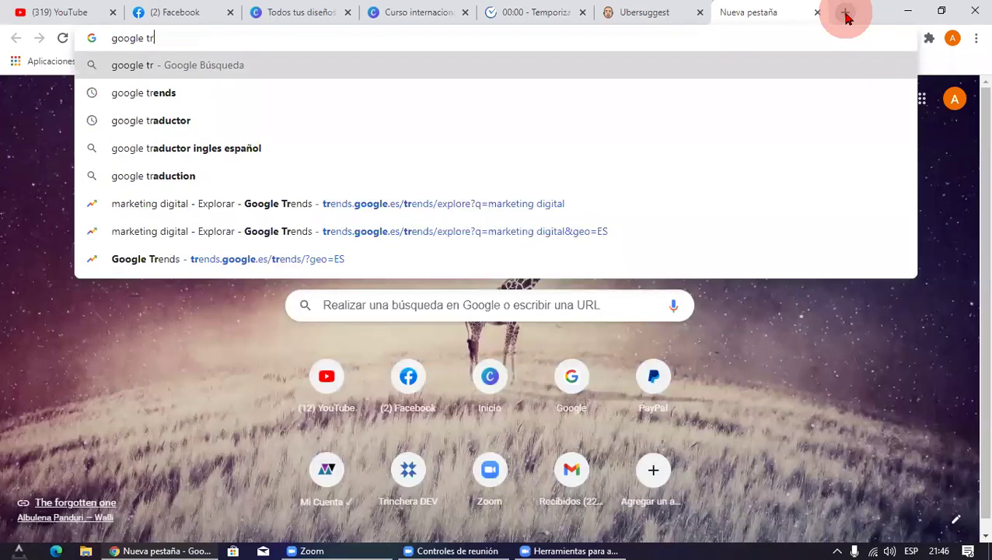
pyautogui.press('BackSpace')
pyautogui.write('raductor')
pyautogui.press('Return')
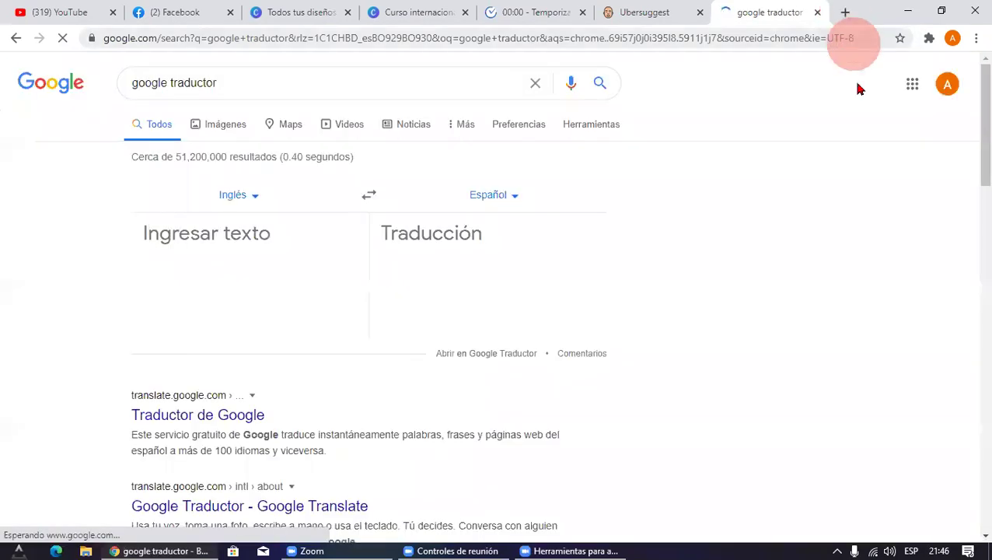
pyautogui.click(213, 230)
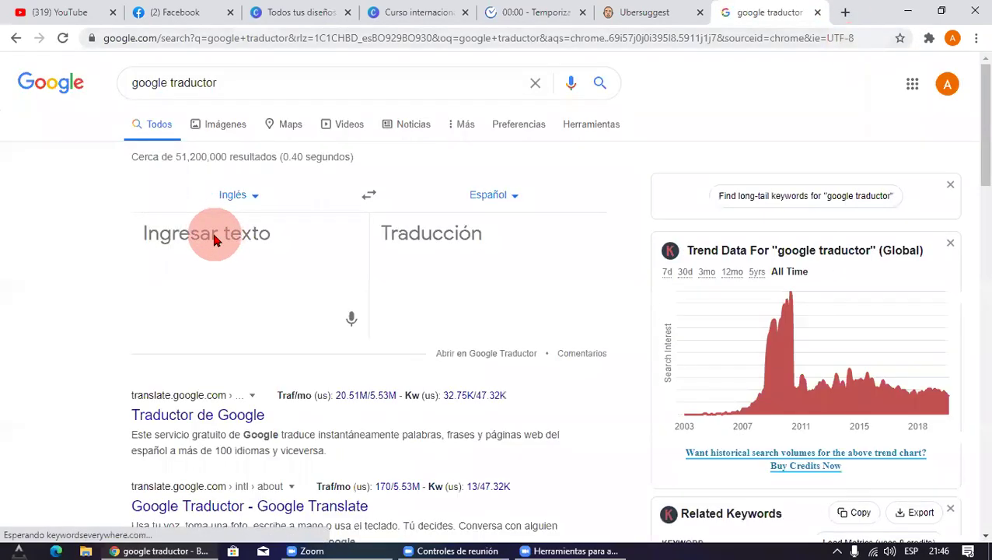
pyautogui.write('course')
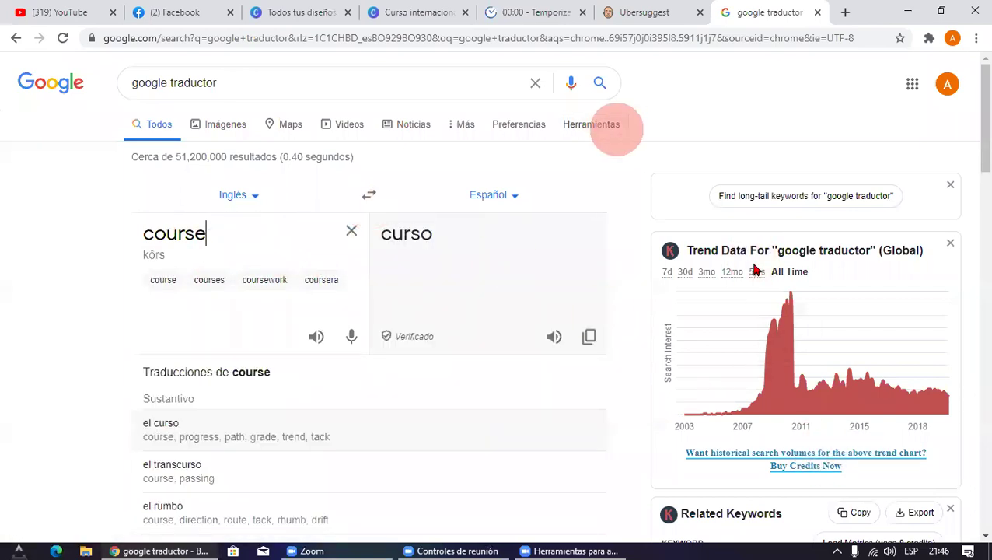
# Close the Ubersuggest tab and switch to the YouTube tab.
pyautogui.click(631, 9)
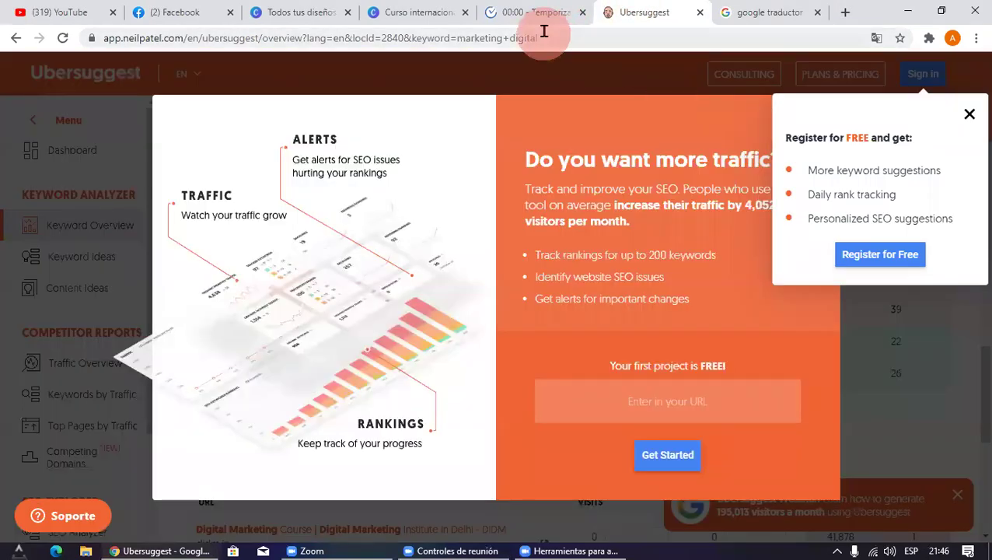
pyautogui.click(700, 12)
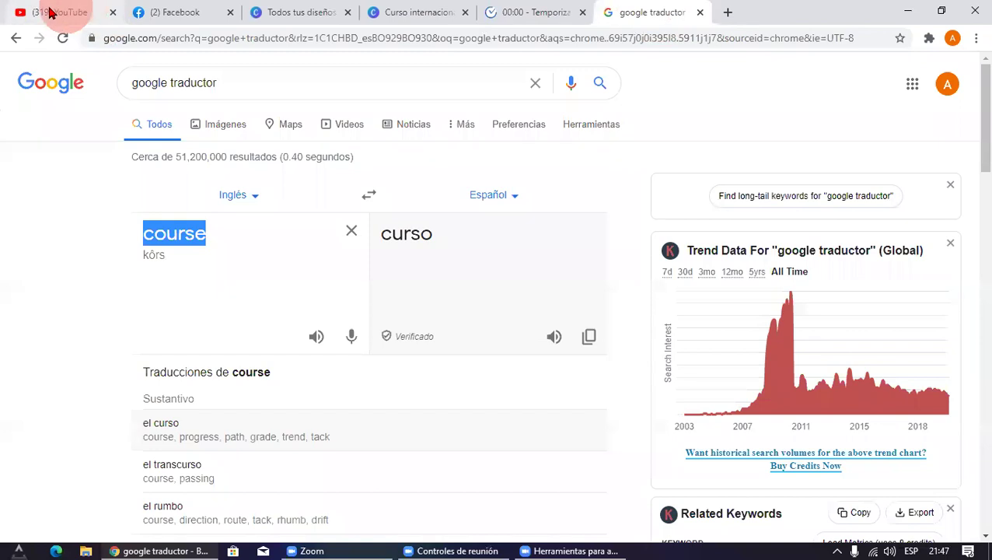
pyautogui.click(49, 13)
# Run a YouTube search for 'marketing digital'.
pyautogui.click(265, 65)
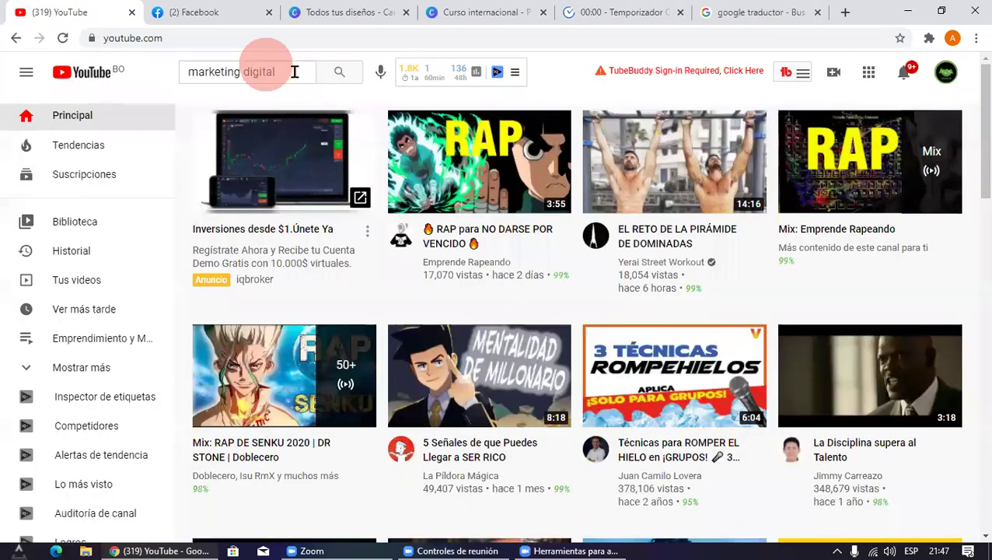
pyautogui.click(283, 71)
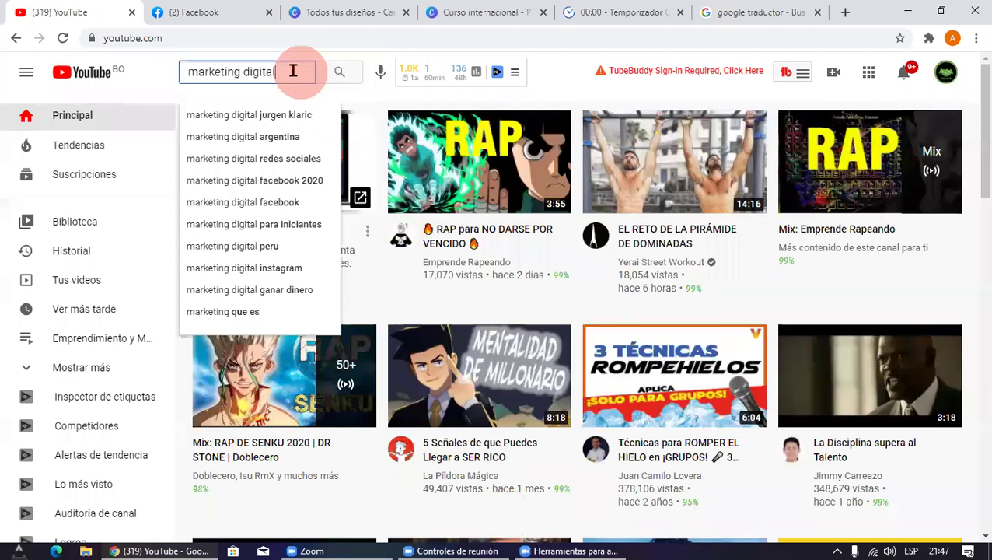
pyautogui.moveTo(166, 73); pyautogui.dragTo(315, 34)
pyautogui.click(340, 72)
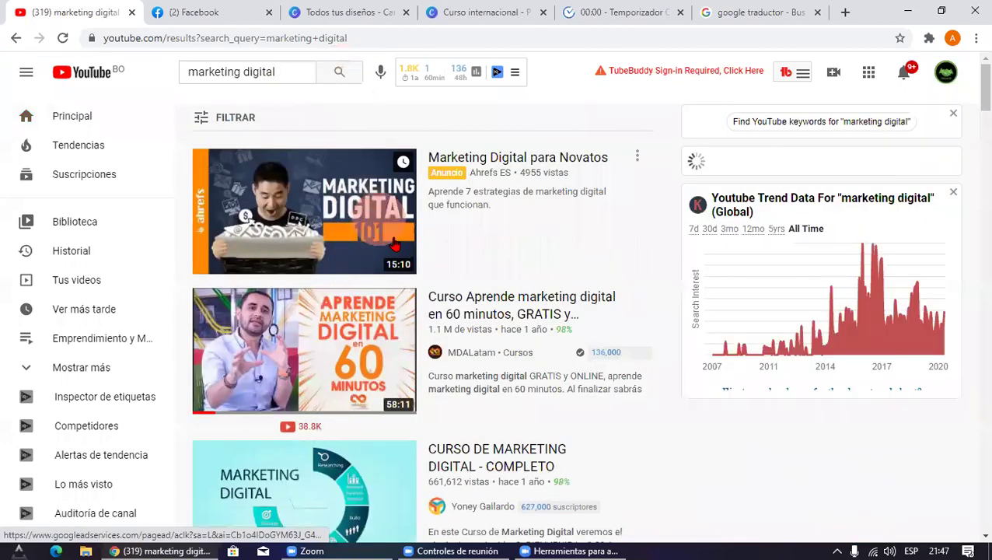
# Scroll through the marketing digital results to review vidIQ's keyword score.
pyautogui.scroll(-5, 435, 334)
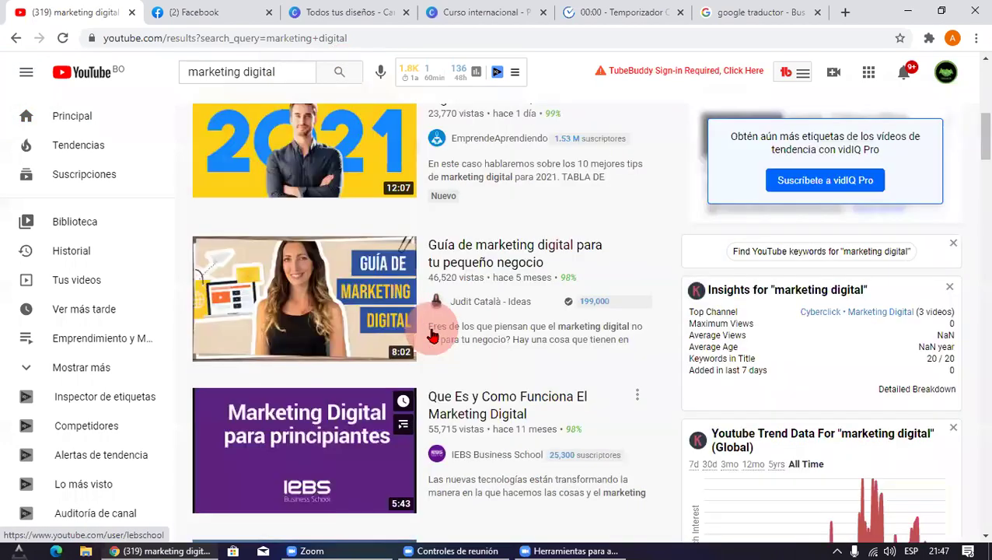
pyautogui.scroll(4, 507, 536)
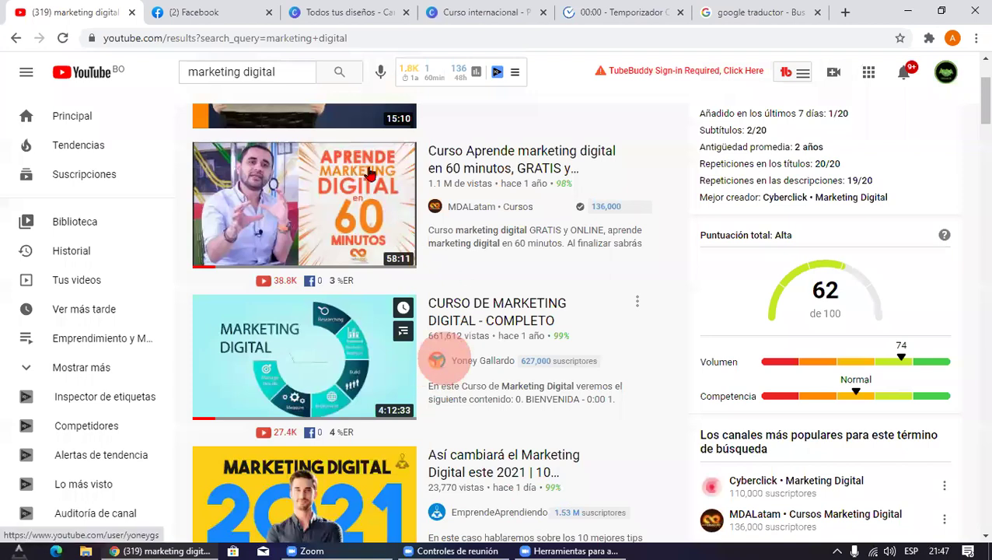
pyautogui.scroll(-3, 393, 319)
pyautogui.scroll(5, 381, 222)
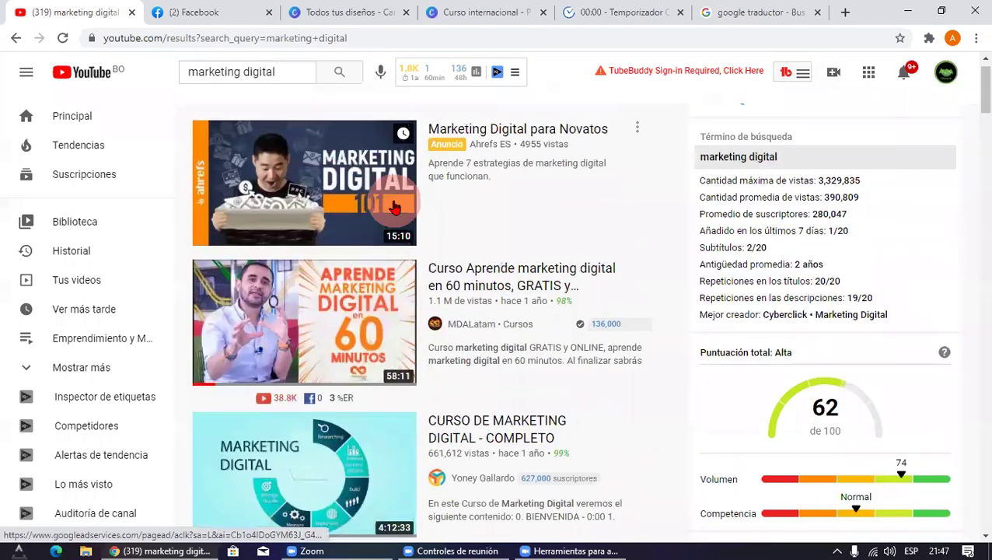
pyautogui.scroll(1, 672, 435)
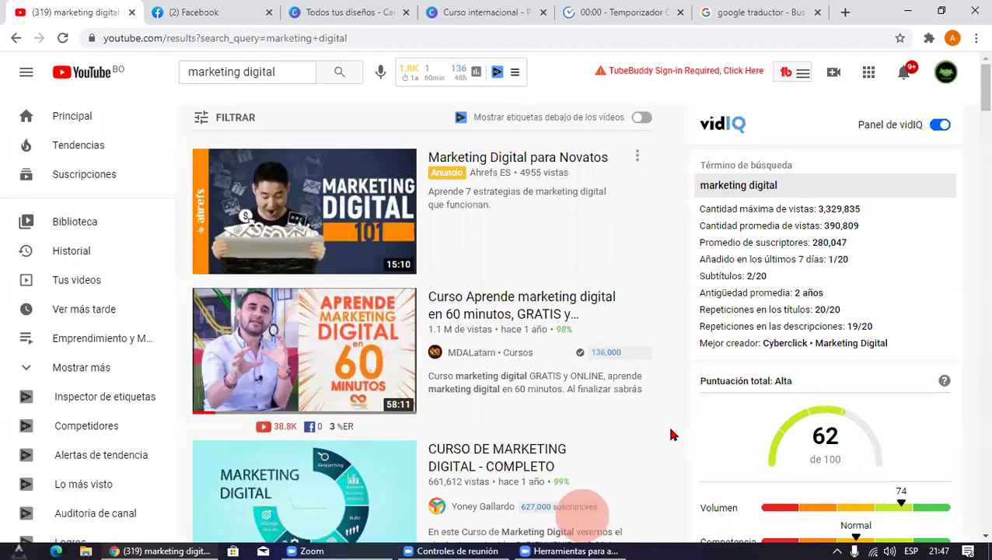
pyautogui.scroll(-4, 806, 290)
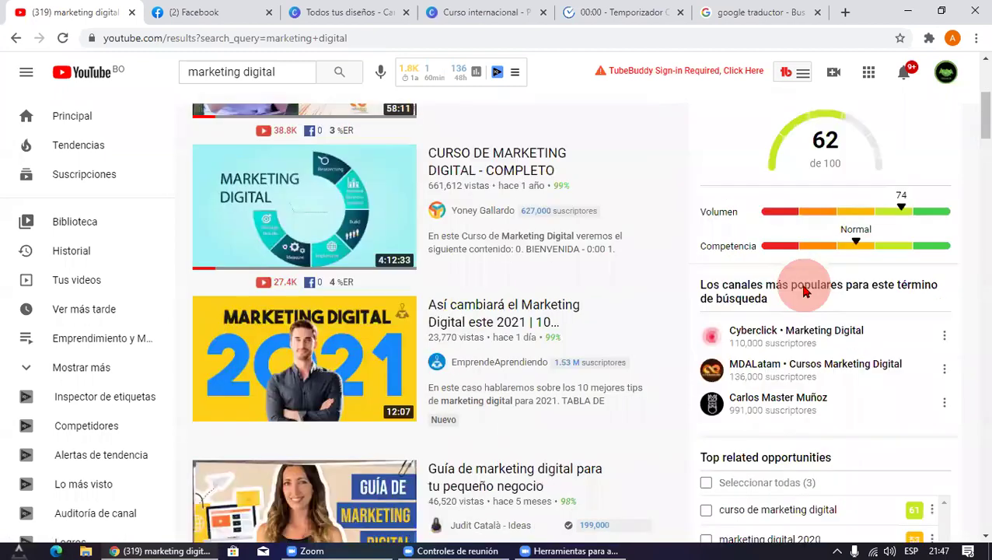
pyautogui.scroll(-6, 804, 290)
pyautogui.scroll(5, 804, 294)
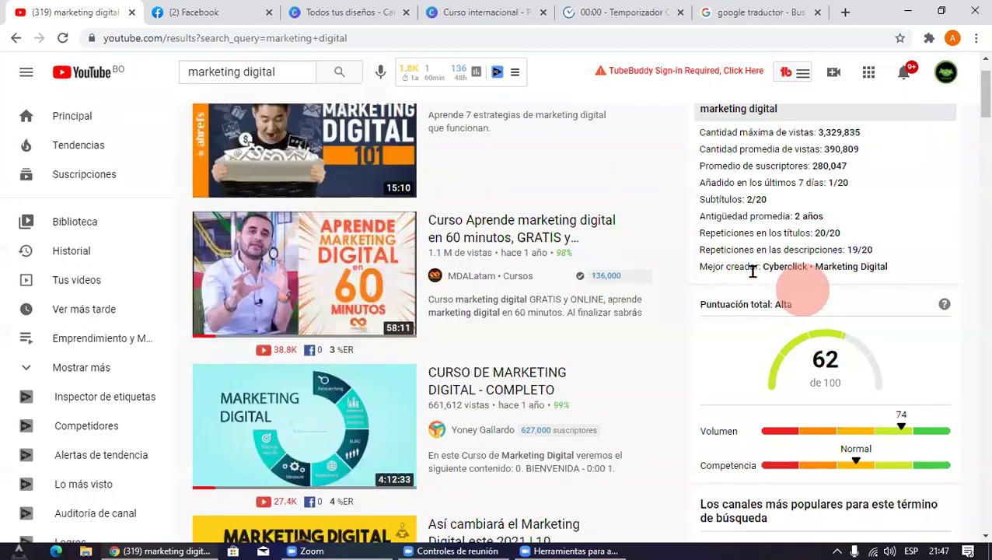
pyautogui.scroll(1, 520, 435)
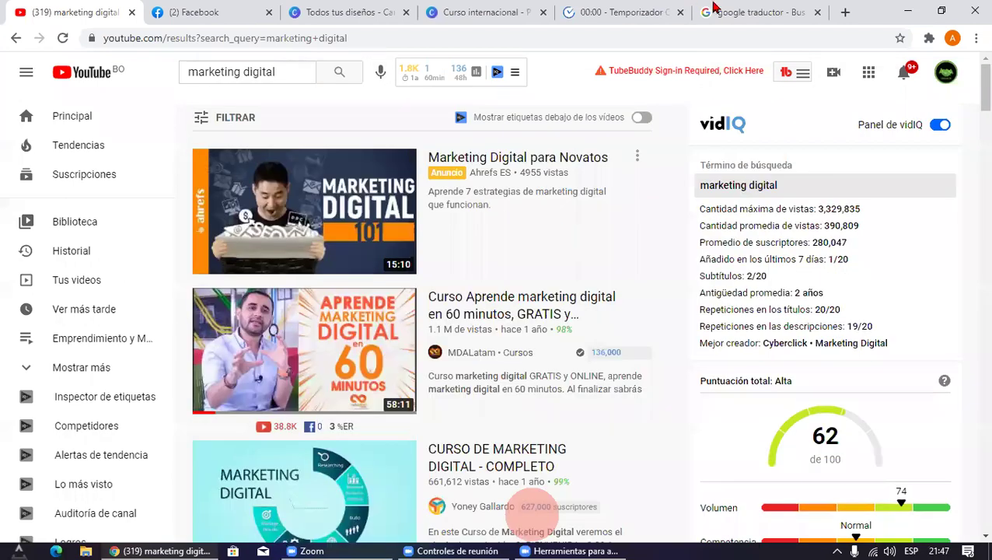
# Switch to the google traductor tab and select its search text.
pyautogui.click(743, 10)
pyautogui.moveTo(367, 87); pyautogui.dragTo(73, 107)
pyautogui.moveTo(262, 88); pyautogui.dragTo(107, 97)
# Search Google for 'keywords everywhere' and open the Keywords Everywhere website.
pyautogui.click(54, 87)
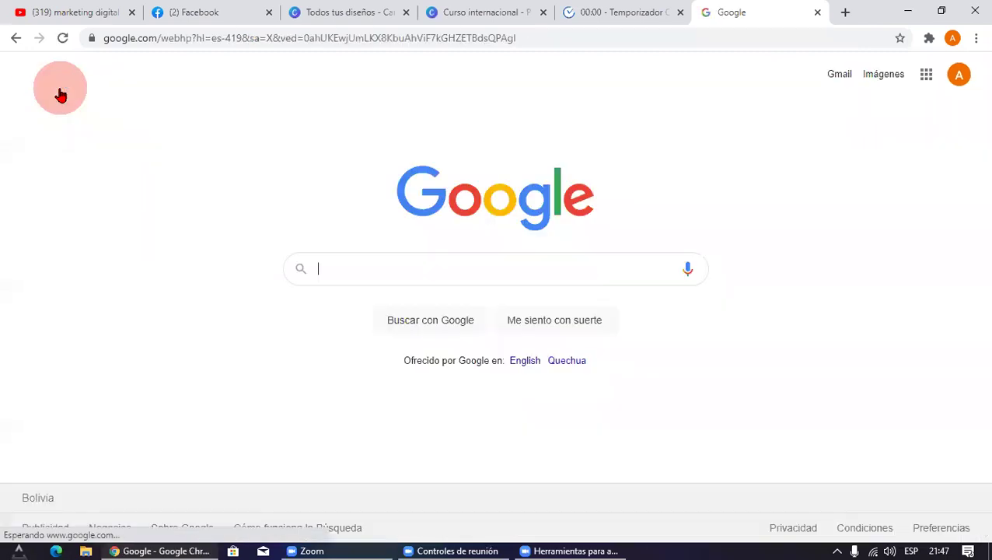
pyautogui.click(488, 259)
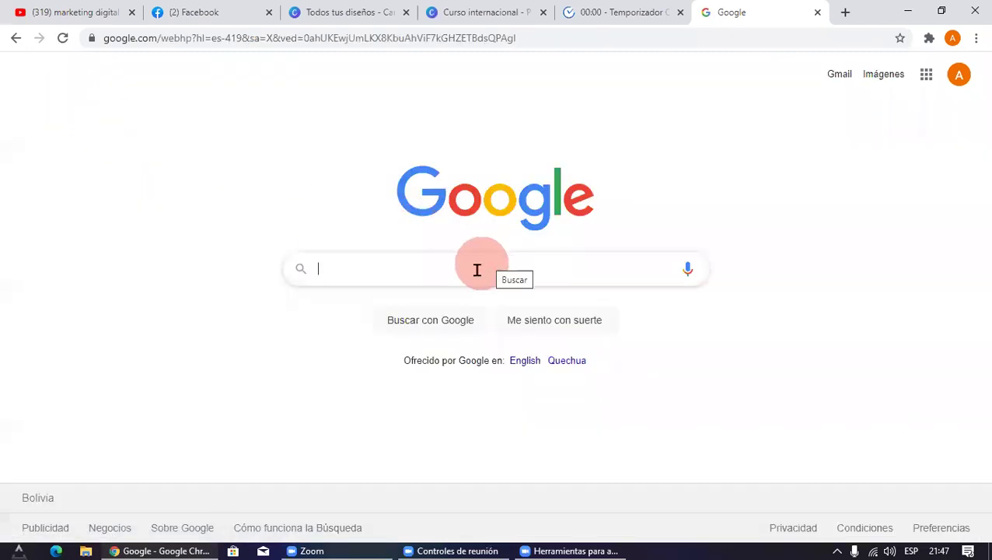
pyautogui.click(468, 274)
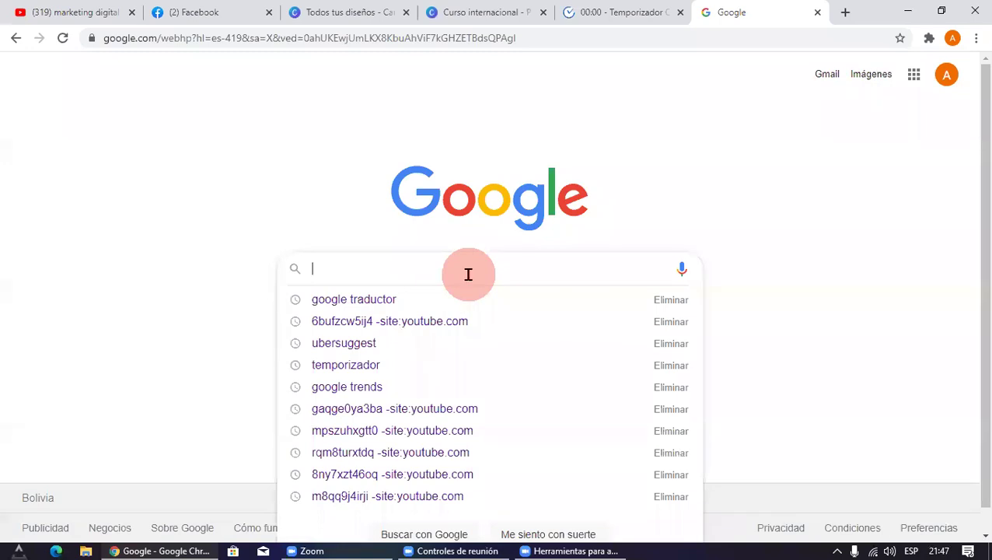
pyautogui.write('keyword')
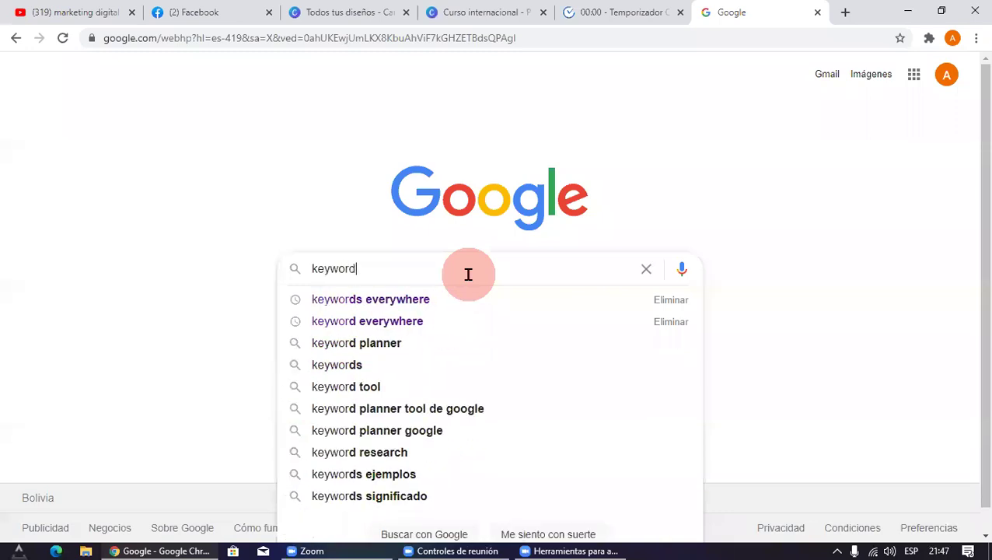
pyautogui.press('Down')
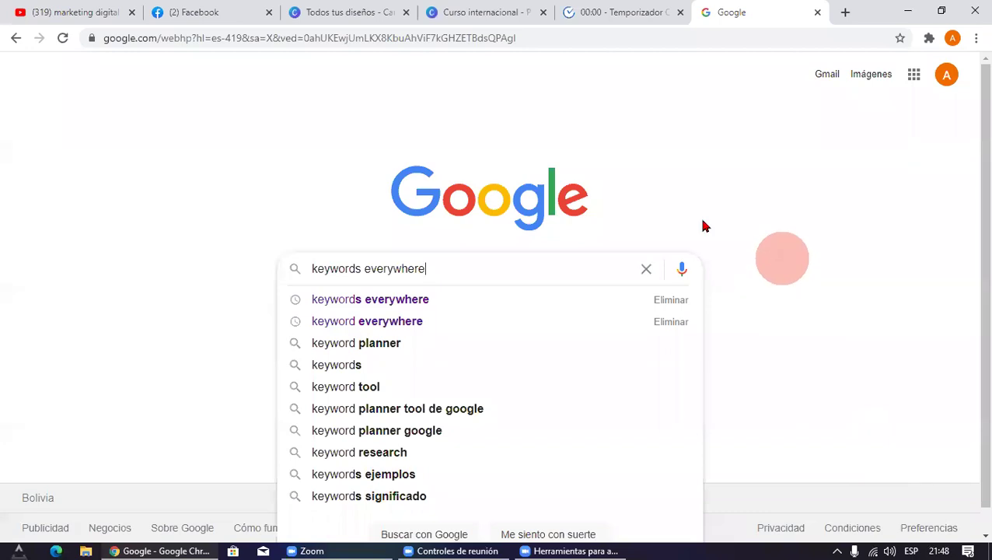
pyautogui.click(402, 308)
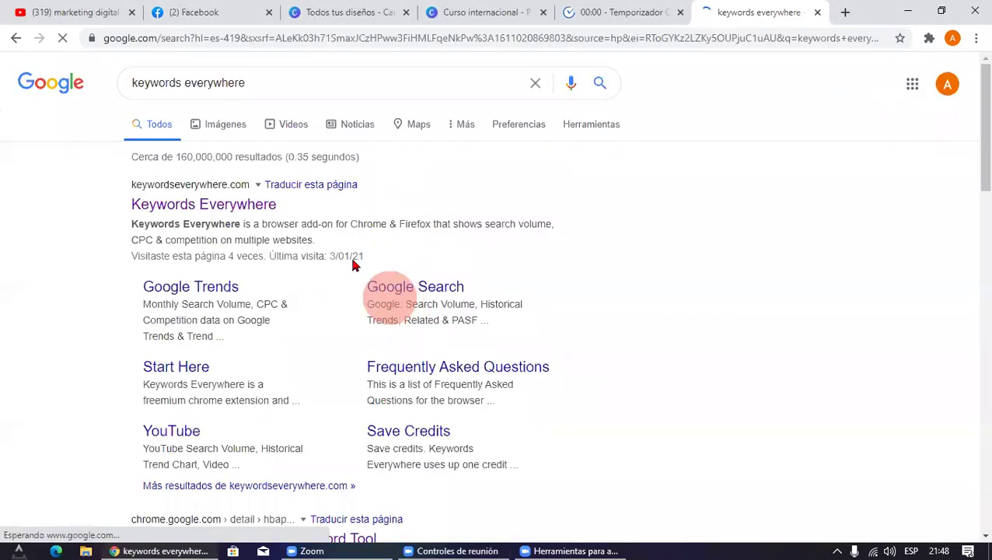
pyautogui.click(189, 211)
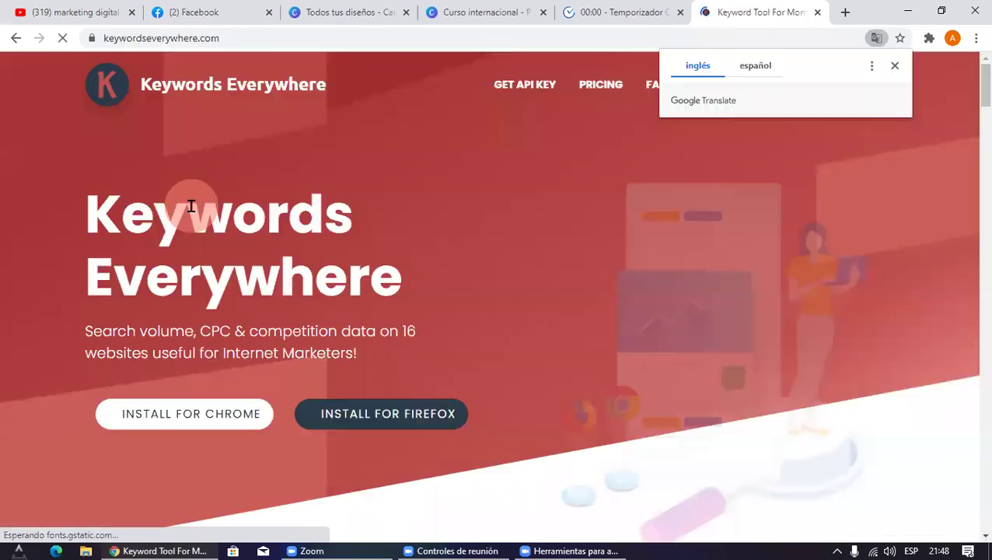
# Translate the Keywords Everywhere site into Spanish and go to its Chrome Web Store extension page.
pyautogui.click(579, 536)
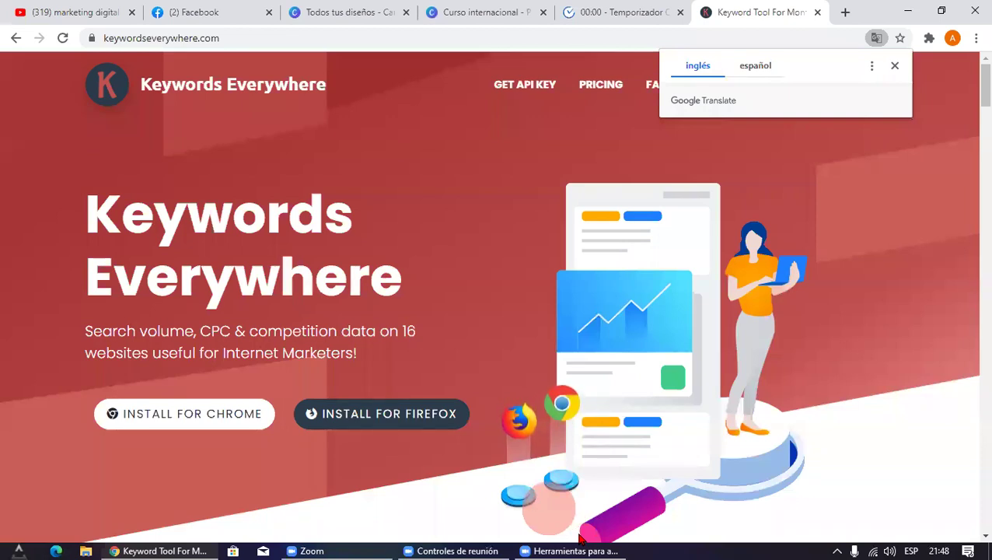
pyautogui.rightClick(435, 180)
pyautogui.click(533, 294)
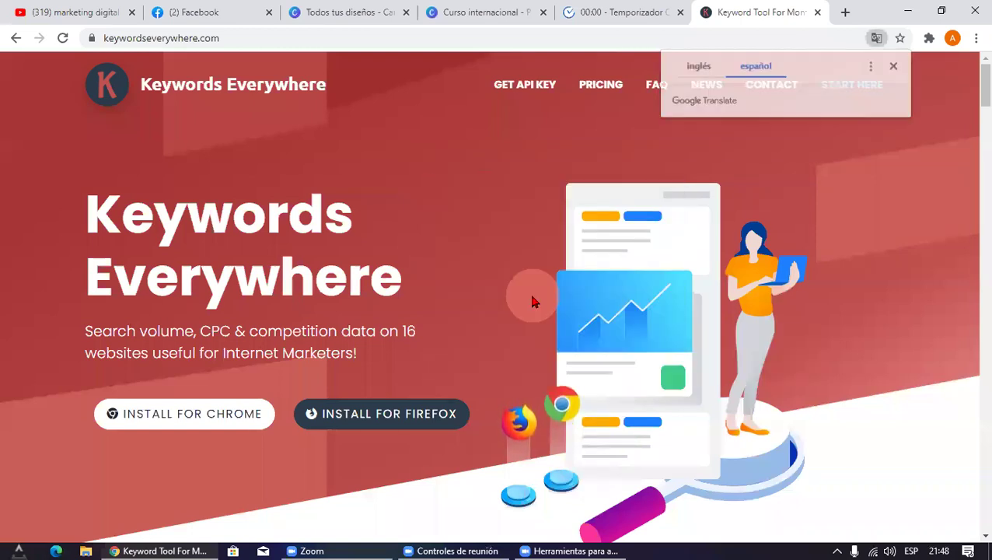
pyautogui.scroll(-1, 525, 305)
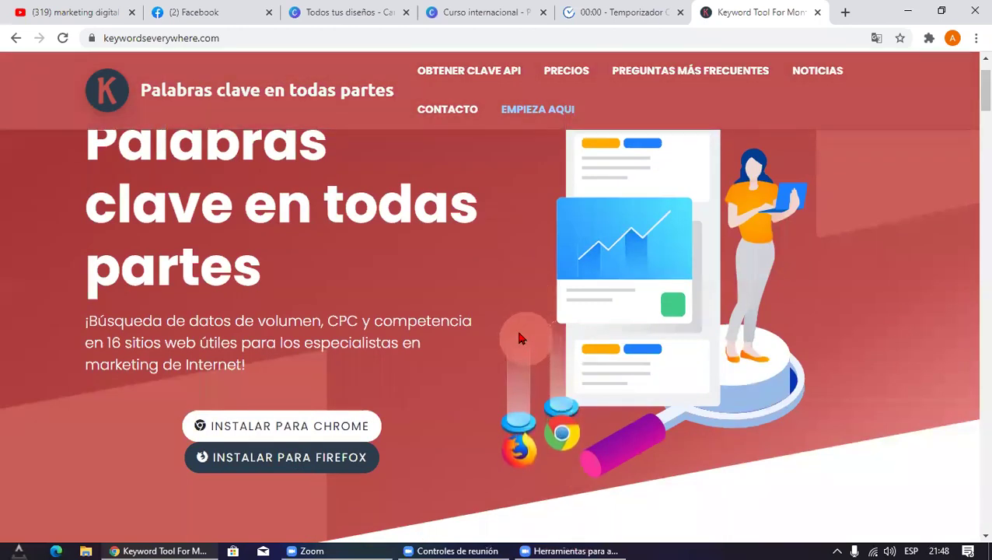
pyautogui.scroll(-2, 415, 213)
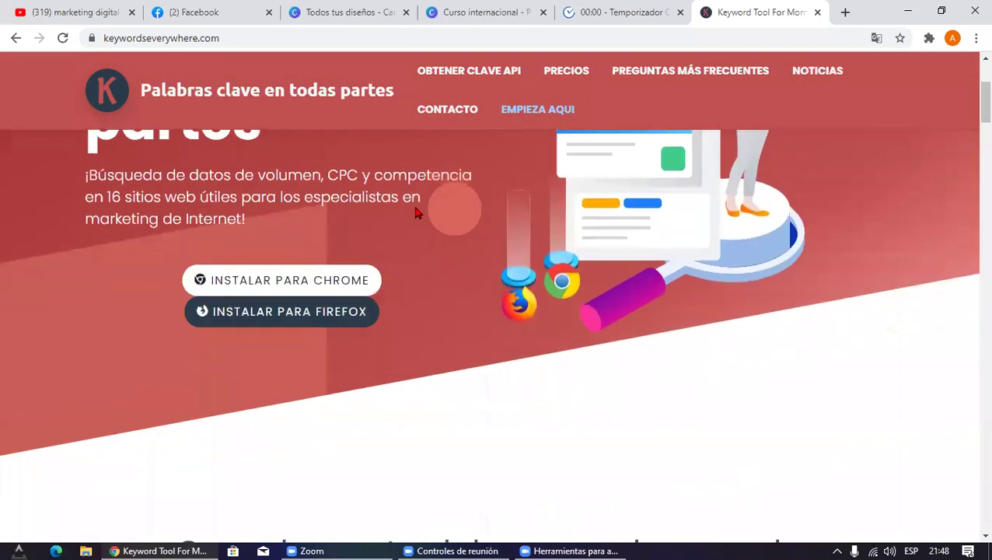
pyautogui.click(304, 283)
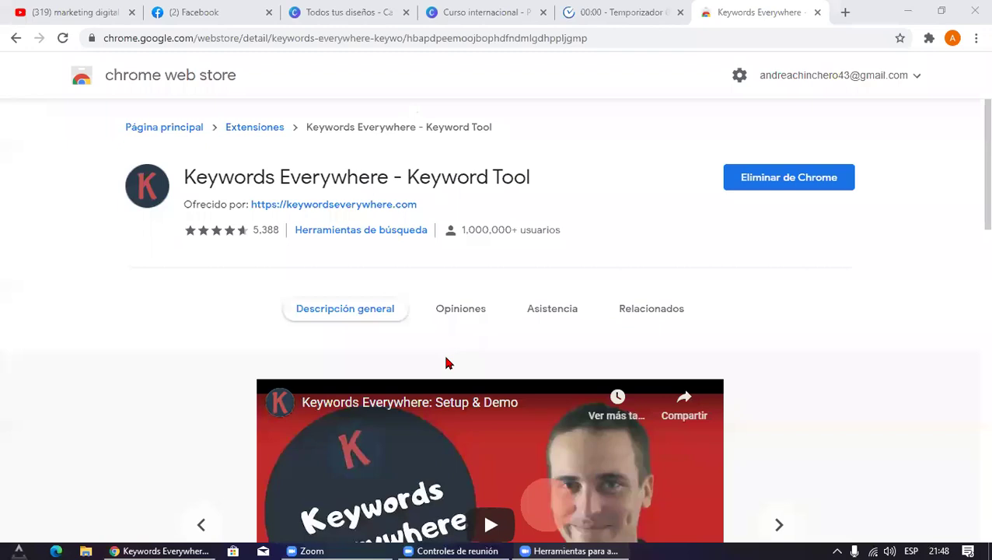
# Confirm Keywords Everywhere appears in Chrome's installed extensions list.
pyautogui.click(828, 370)
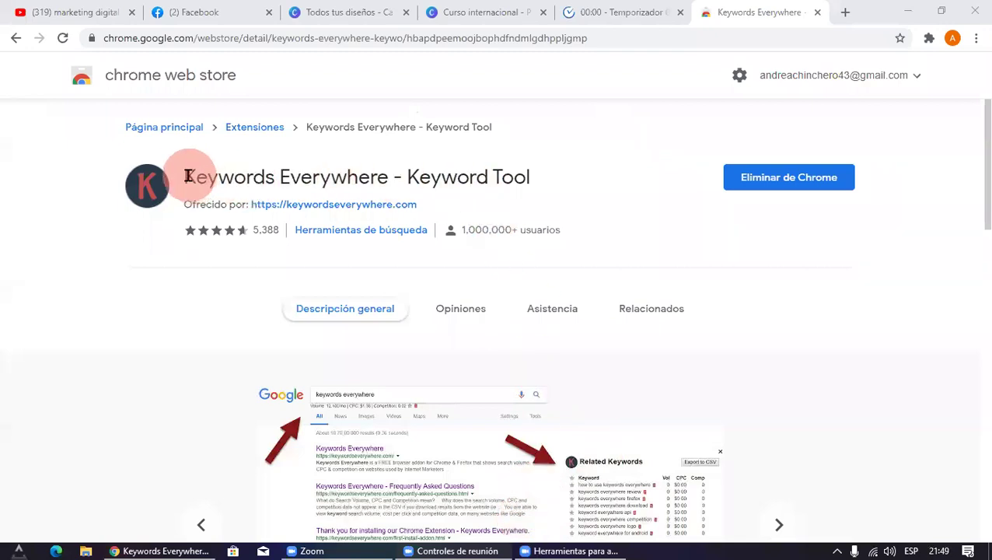
pyautogui.moveTo(185, 177); pyautogui.dragTo(602, 190)
pyautogui.click(599, 194)
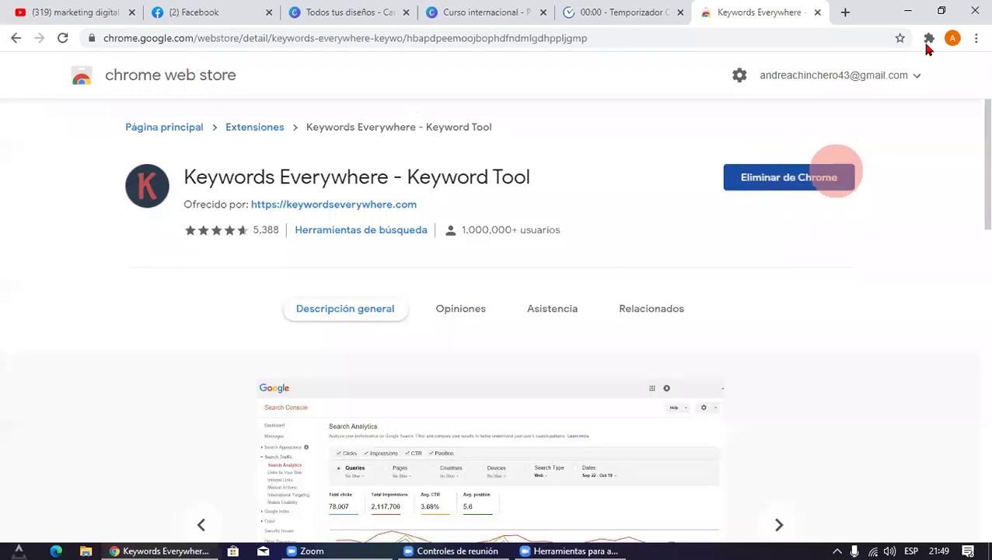
pyautogui.click(928, 39)
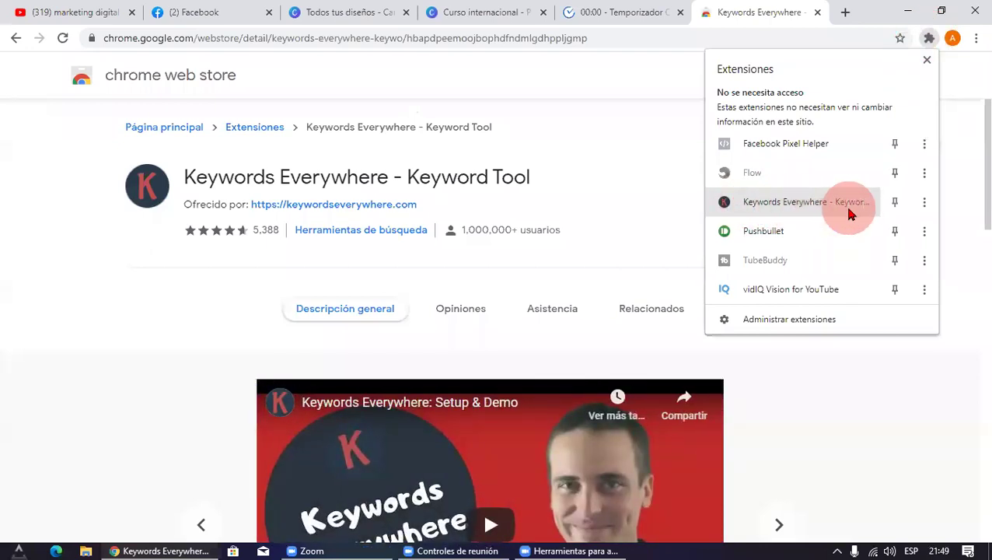
pyautogui.click(661, 132)
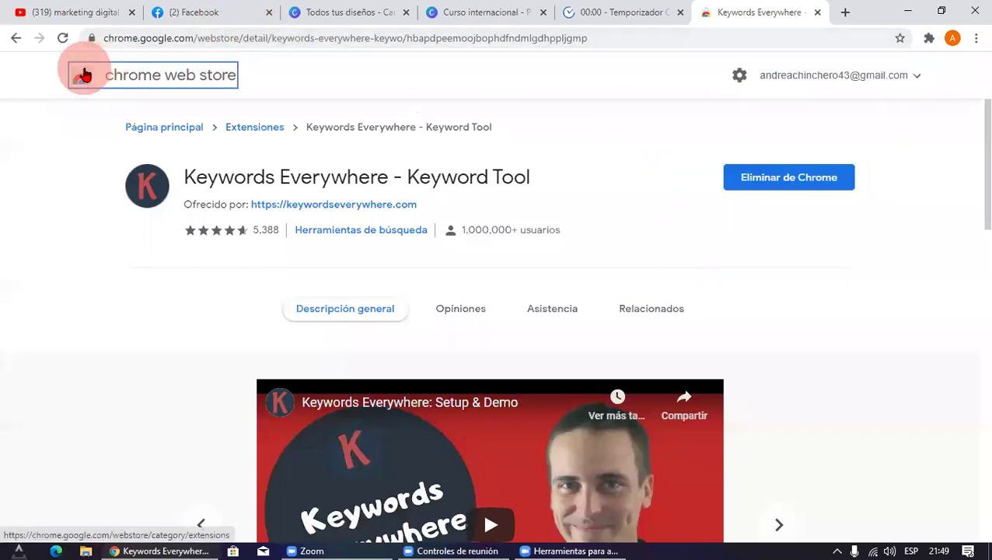
pyautogui.click(205, 43)
# Go to google.com, search 'vid iq', and open the vidIQ for Chrome site.
pyautogui.write('google.com')
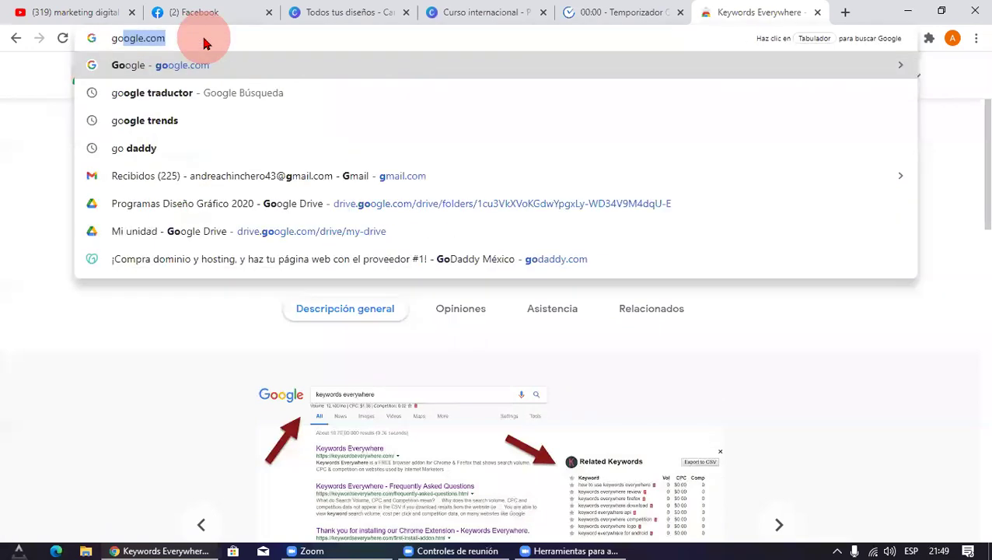
pyautogui.press('Return')
pyautogui.click(373, 269)
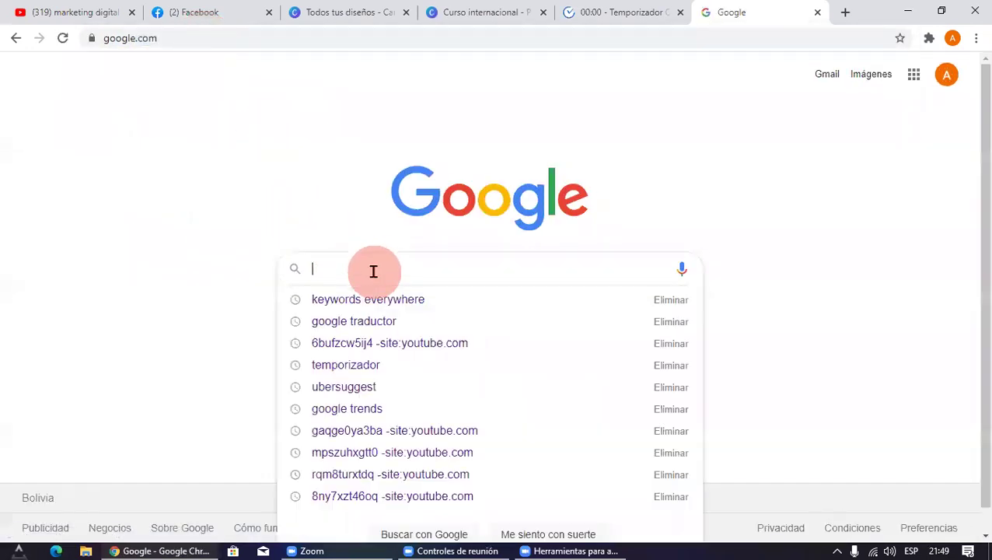
pyautogui.write('vid iq')
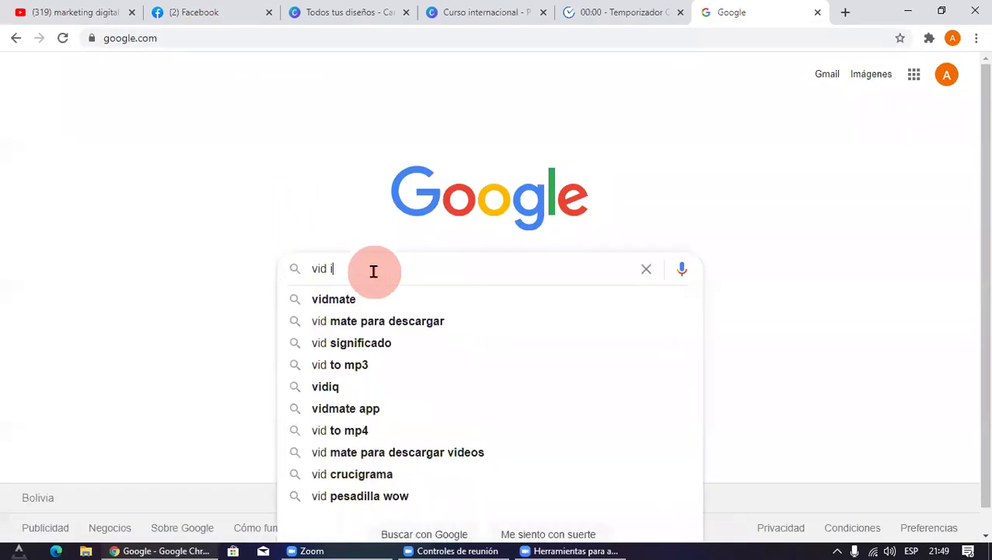
pyautogui.press('Return')
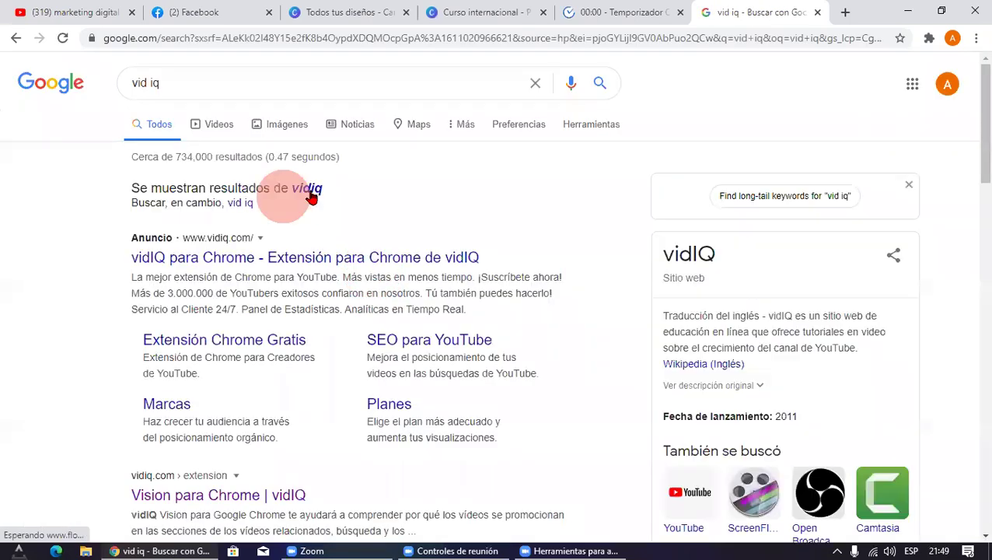
pyautogui.click(191, 265)
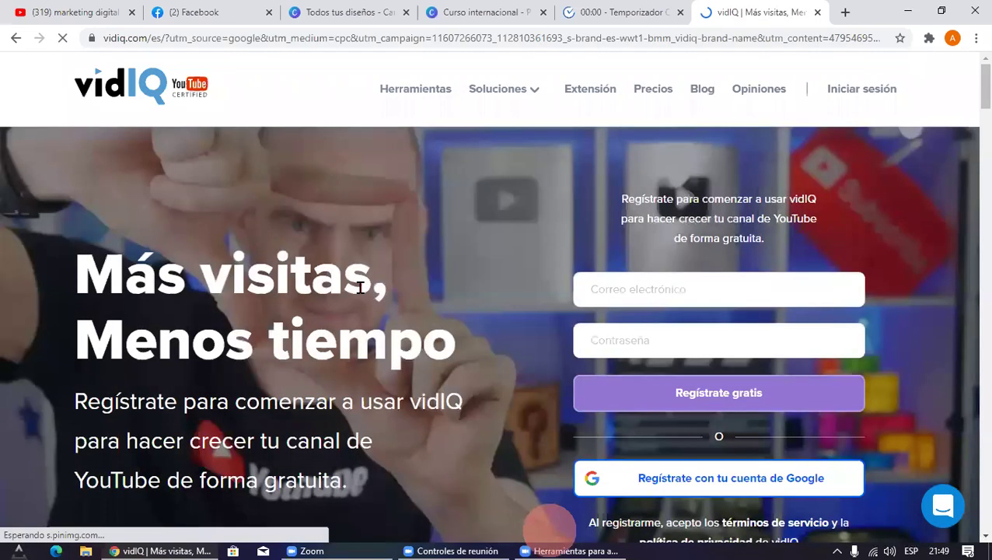
# Open vidIQ's 'Extensión' page from the top navigation.
pyautogui.scroll(-3, 390, 198)
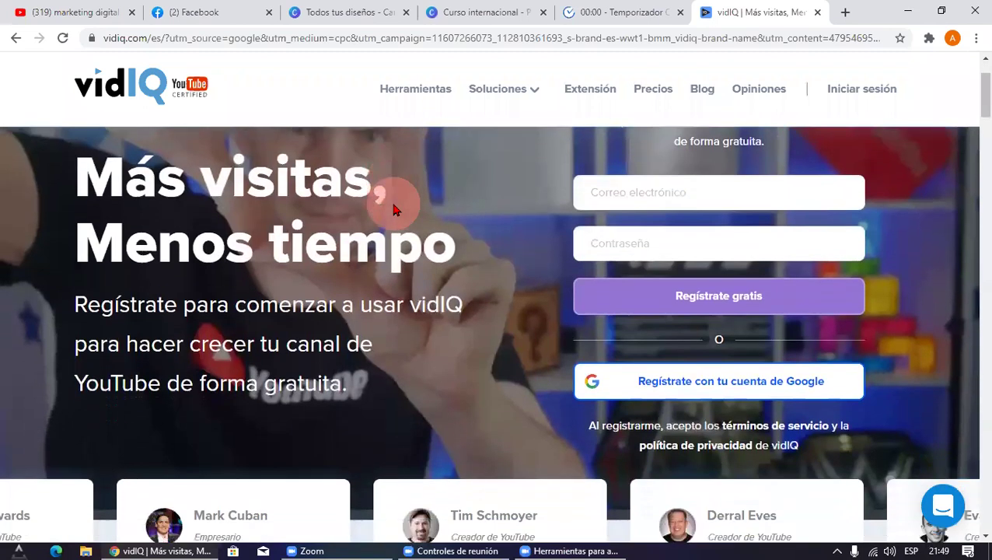
pyautogui.scroll(3, 492, 224)
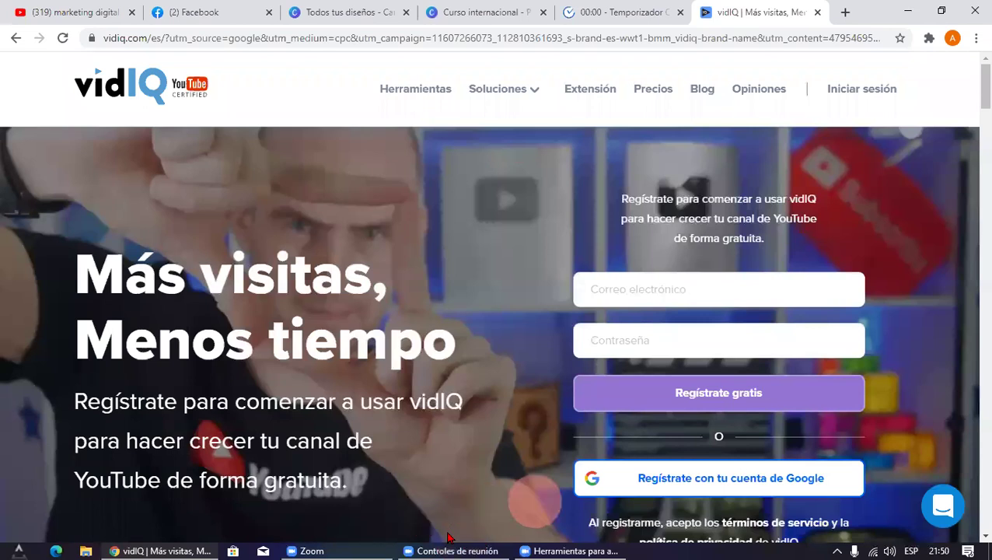
pyautogui.click(595, 90)
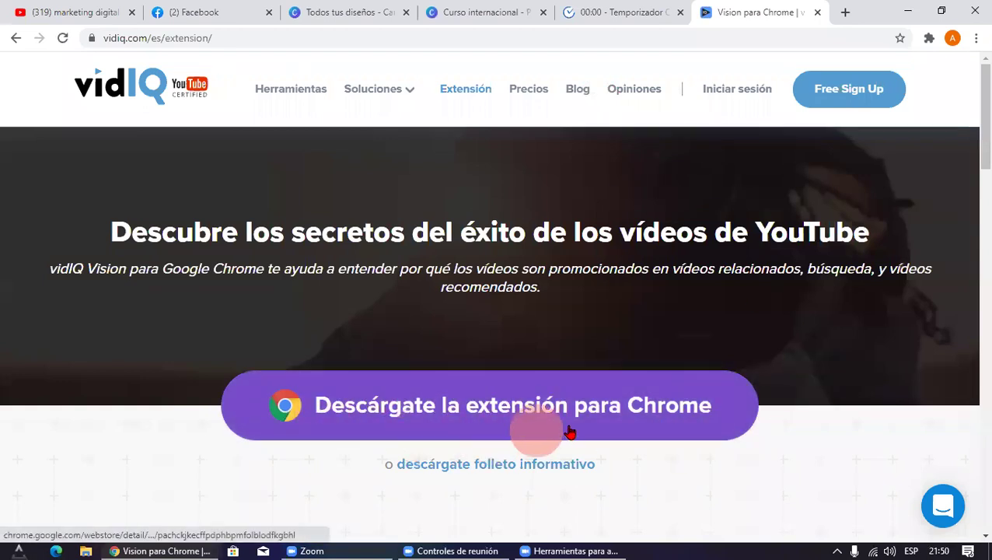
# Open the vidIQ Vision for YouTube Web Store listing and confirm it is among installed extensions.
pyautogui.click(632, 419)
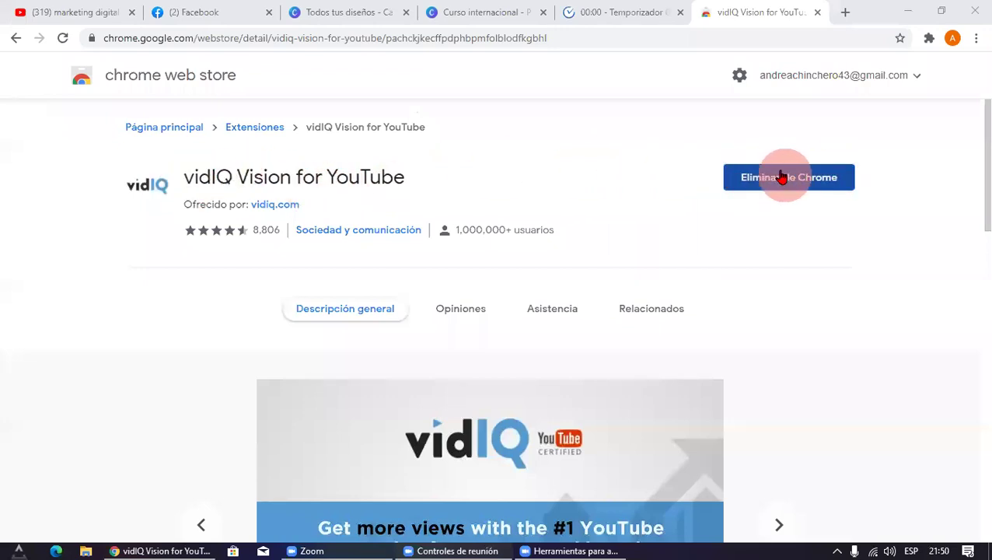
pyautogui.click(929, 39)
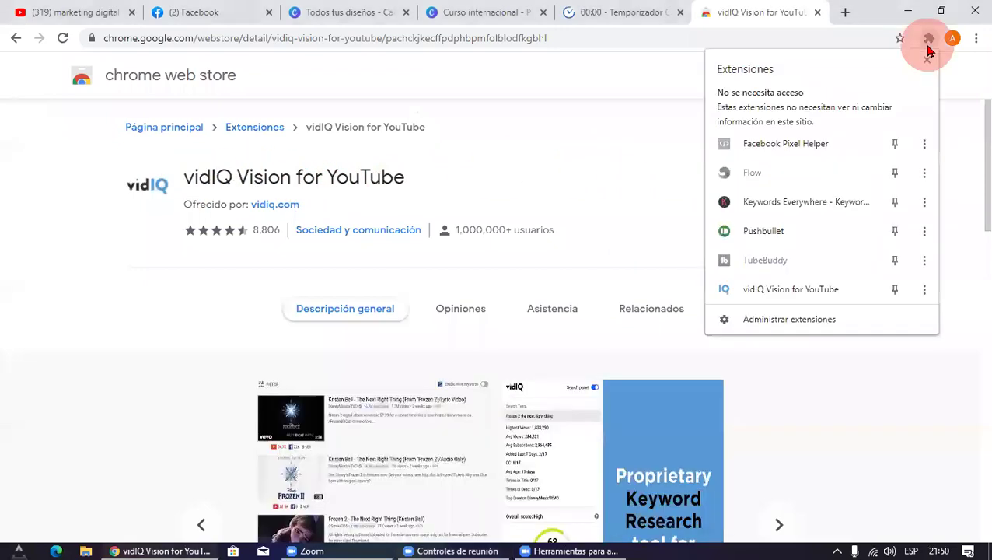
pyautogui.click(635, 144)
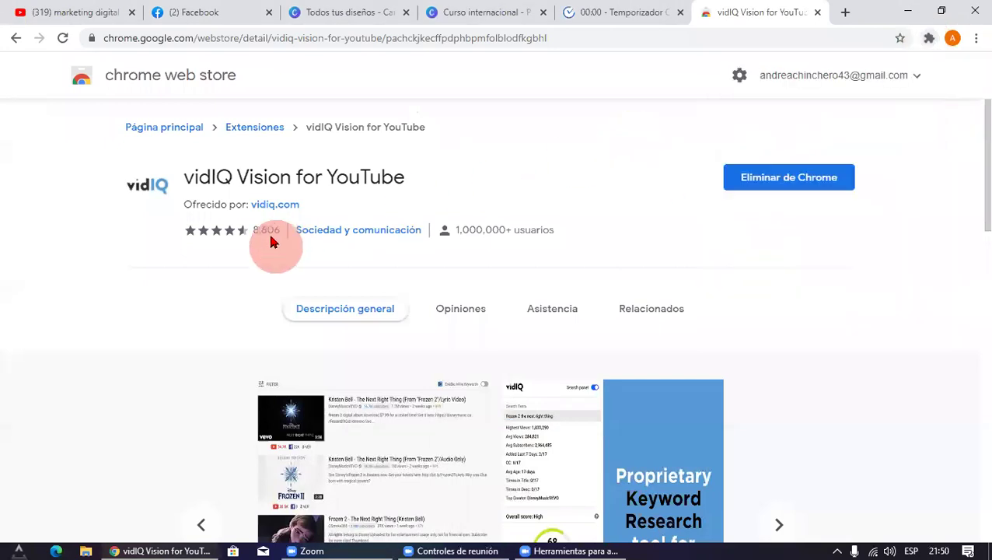
pyautogui.click(363, 39)
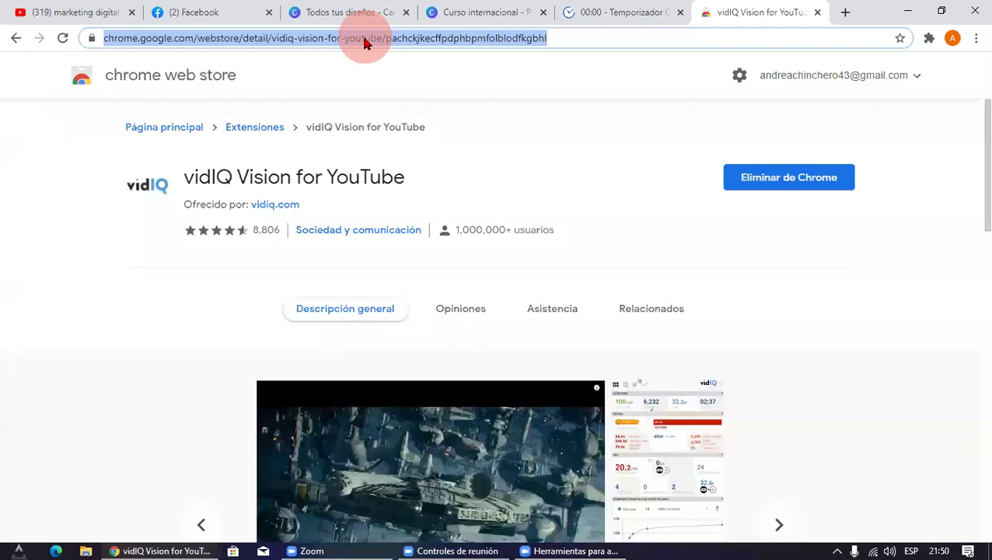
# Search Google for 'tubebuddy' and open the 'TubeBuddy - Official Site' result.
pyautogui.write('tubebuddy')
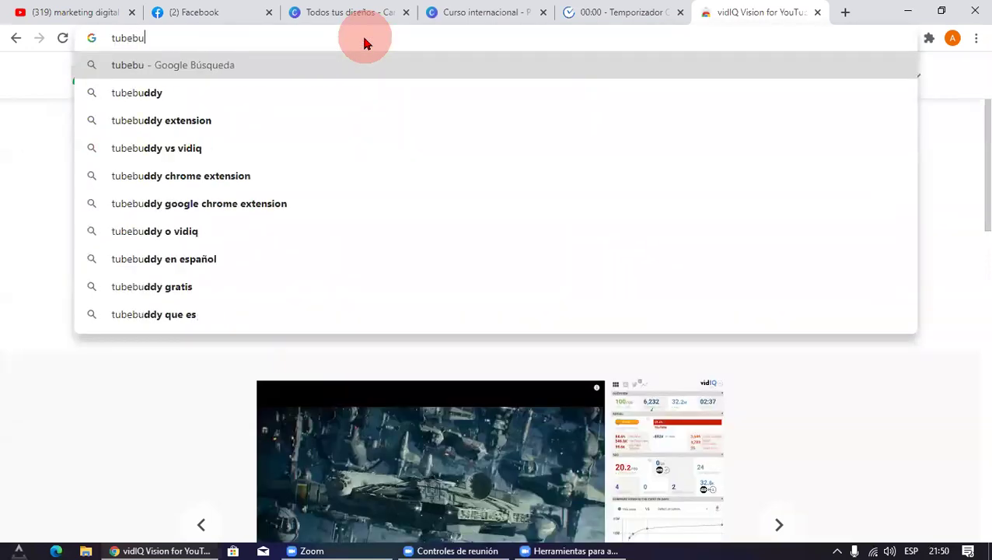
pyautogui.press('Return')
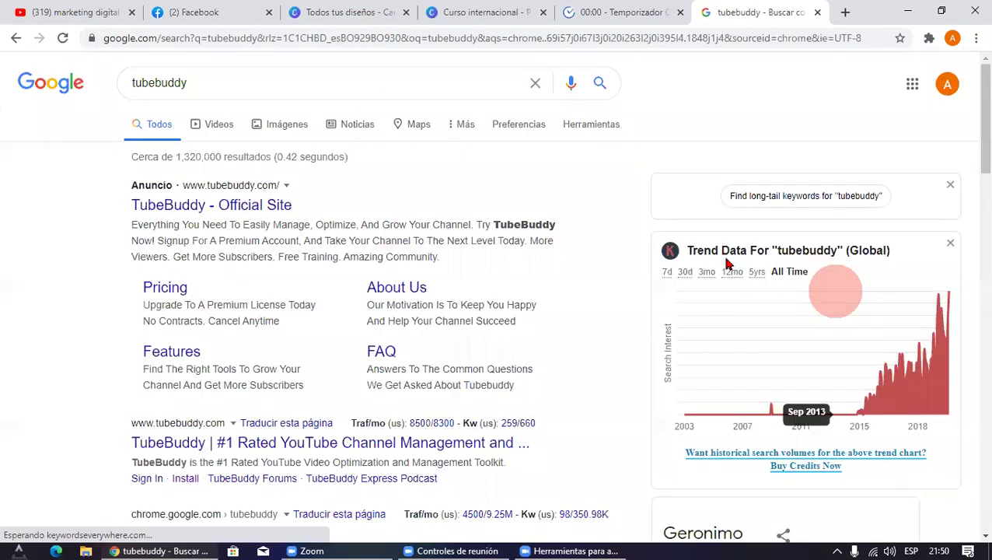
pyautogui.scroll(-1, 707, 241)
pyautogui.scroll(1, 651, 197)
pyautogui.click(179, 204)
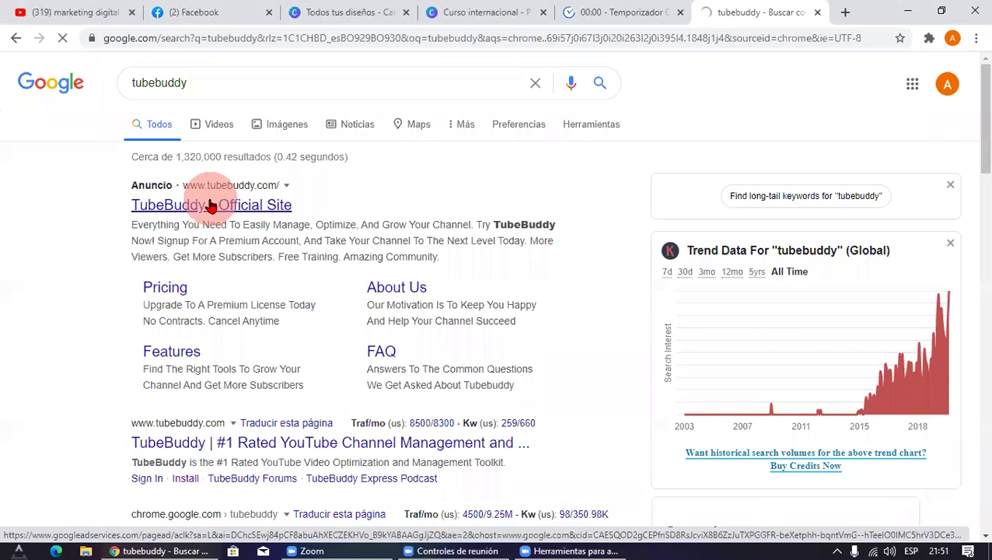
pyautogui.click(212, 204)
pyautogui.scroll(-2, 459, 186)
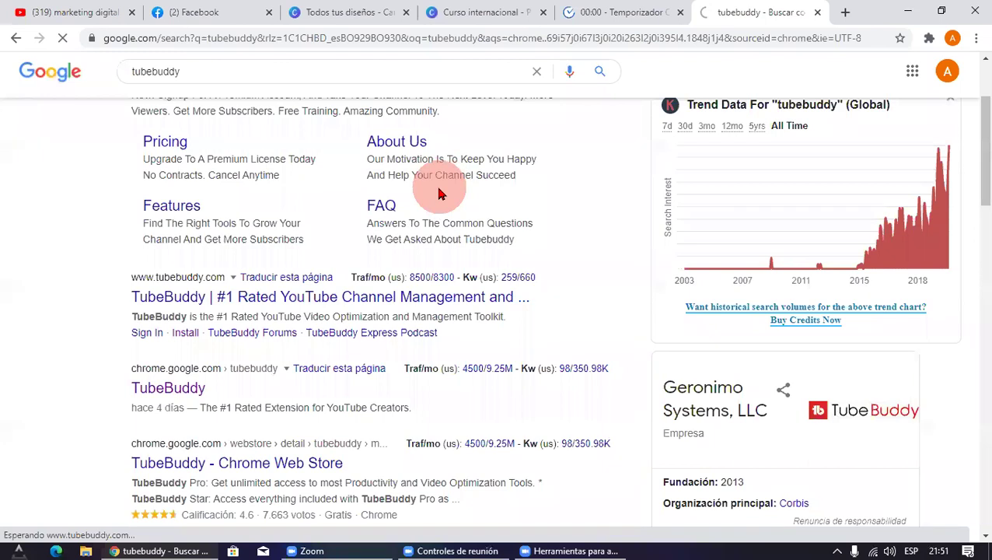
pyautogui.scroll(1, 439, 193)
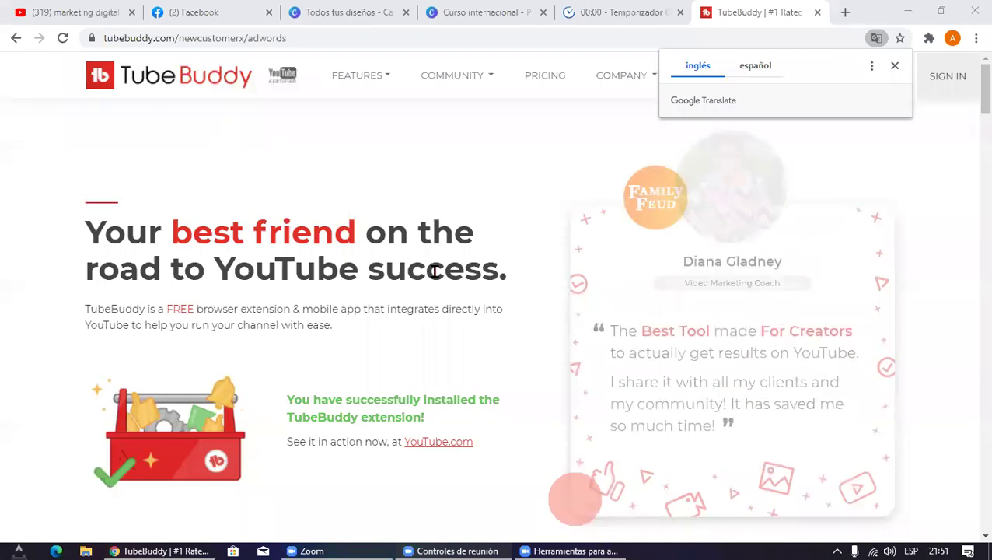
# Translate the TubeBuddy welcome page into Spanish with 'Traducir a español'.
pyautogui.rightClick(529, 198)
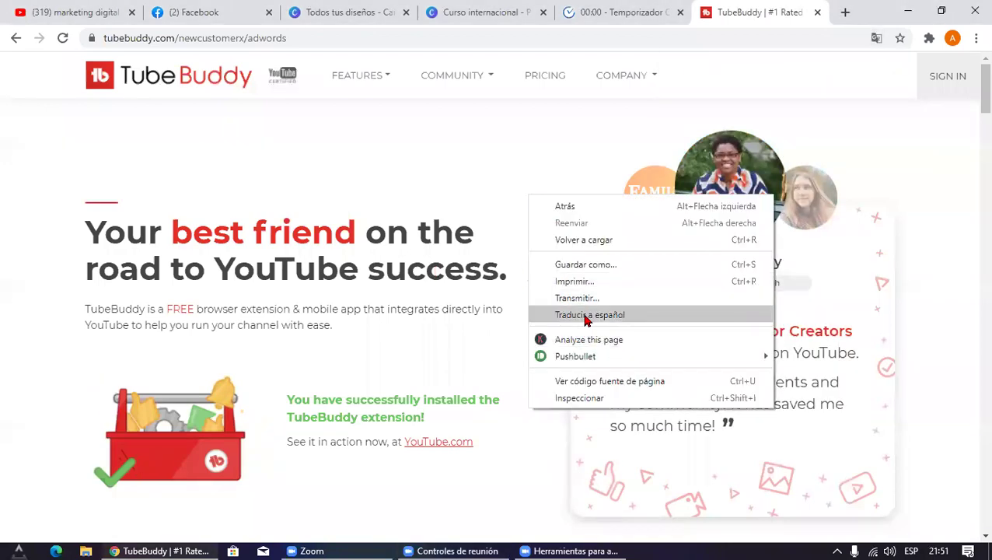
pyautogui.click(585, 315)
pyautogui.scroll(-3, 516, 186)
pyautogui.scroll(1, 513, 186)
pyautogui.scroll(1, 502, 201)
pyautogui.scroll(-2, 521, 233)
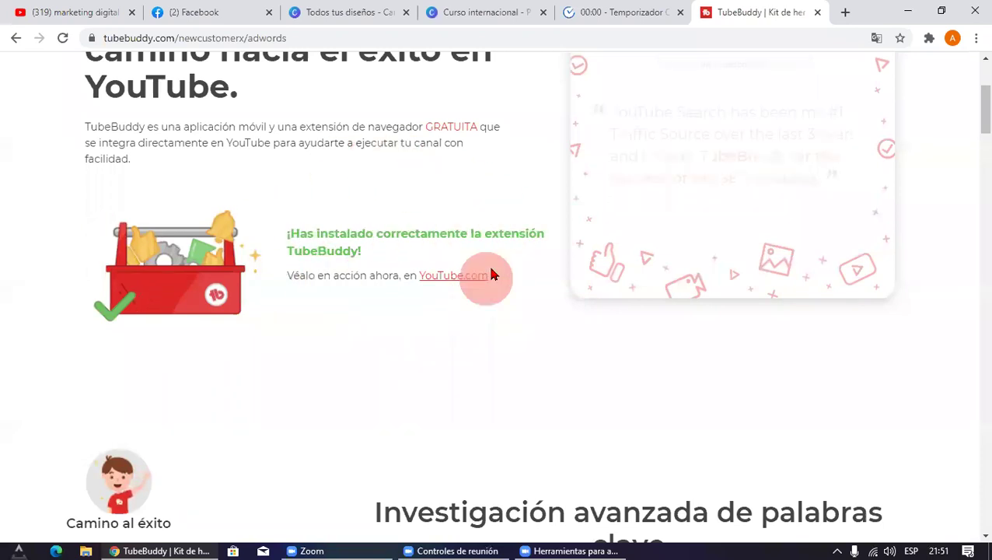
# Confirm TubeBuddy is among installed extensions, then type 'googl' into the address bar.
pyautogui.click(928, 37)
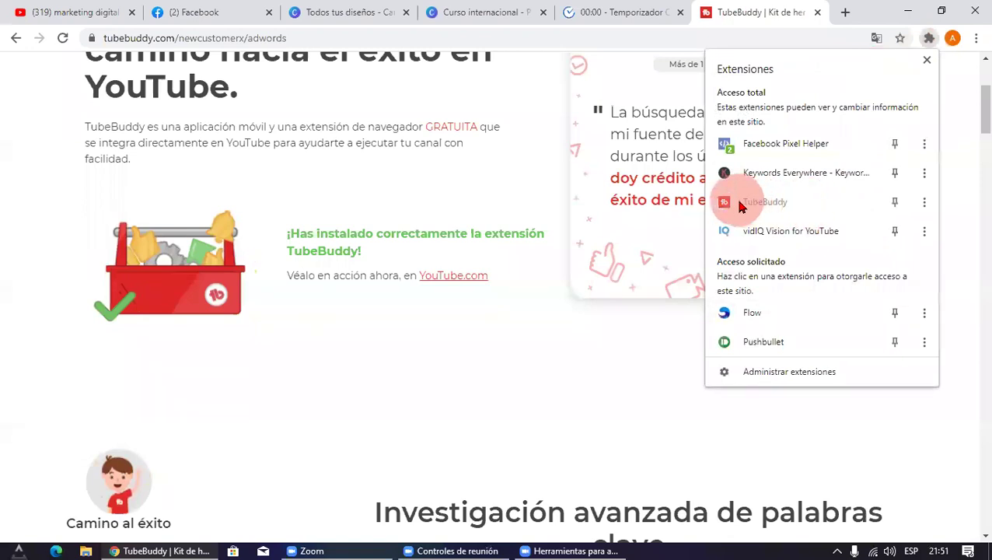
pyautogui.click(296, 231)
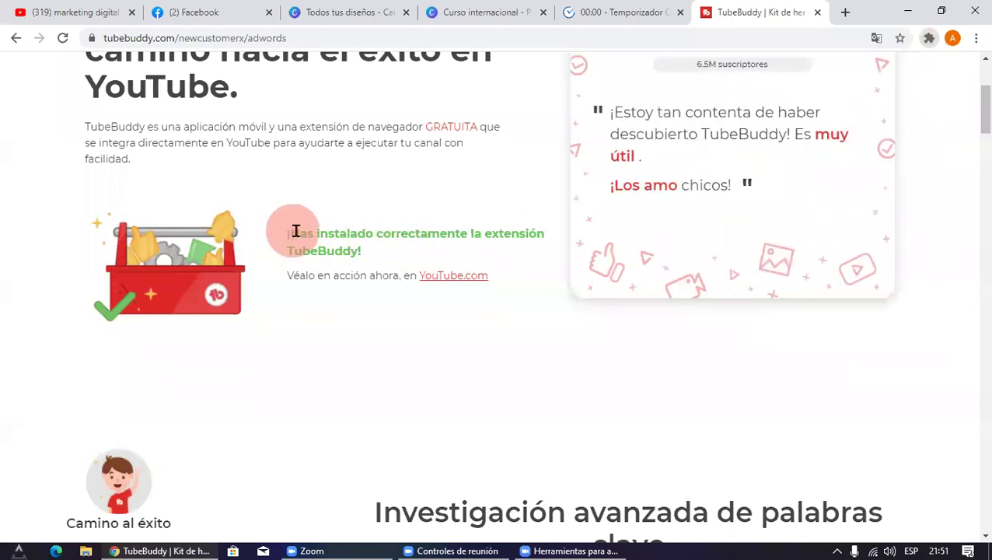
pyautogui.moveTo(291, 232); pyautogui.dragTo(506, 253)
pyautogui.click(426, 369)
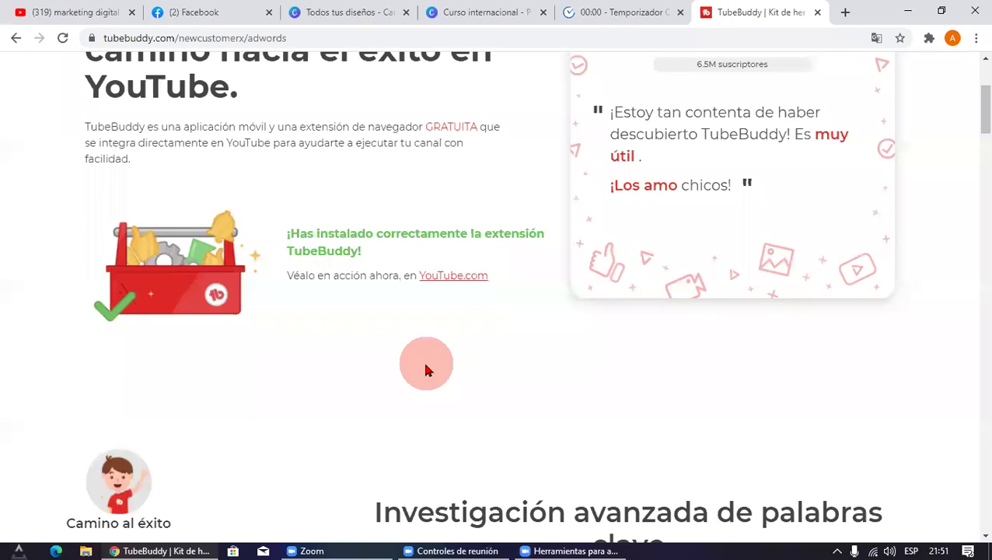
pyautogui.click(193, 11)
pyautogui.click(726, 12)
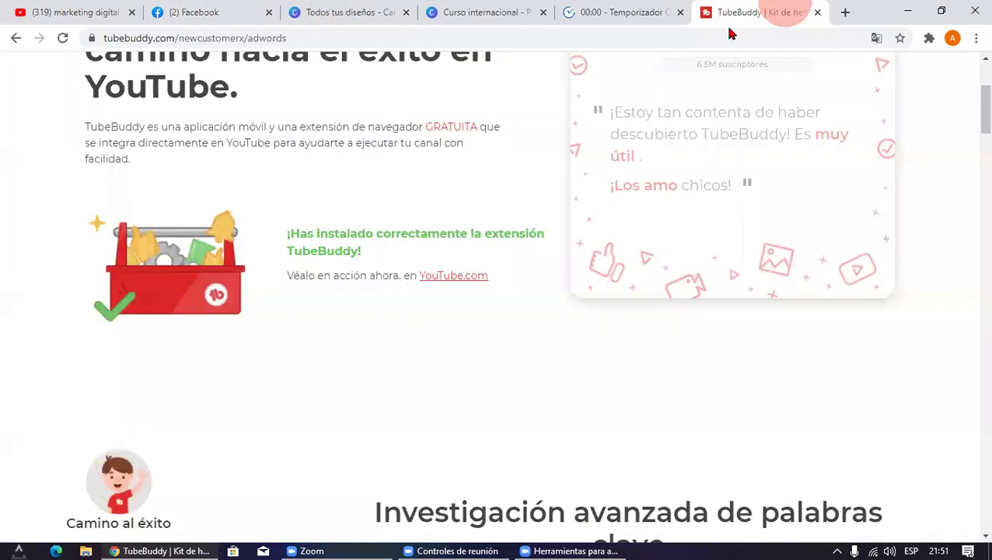
pyautogui.click(220, 36)
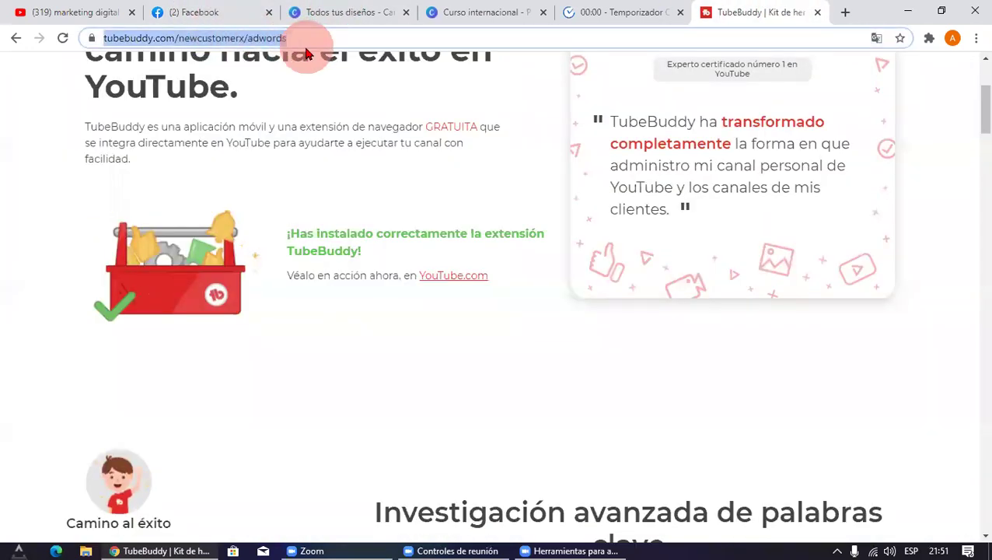
pyautogui.write('googl')
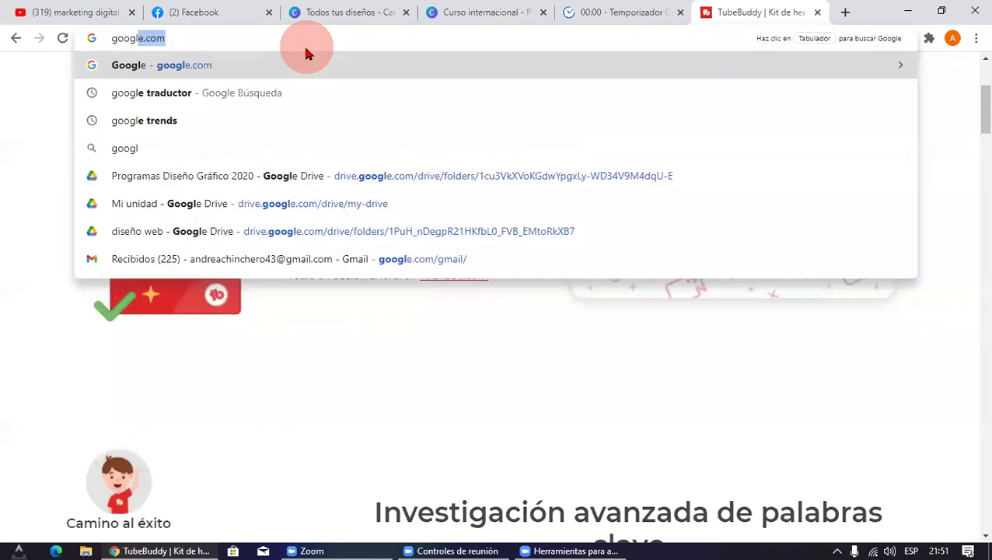
pyautogui.press('Return')
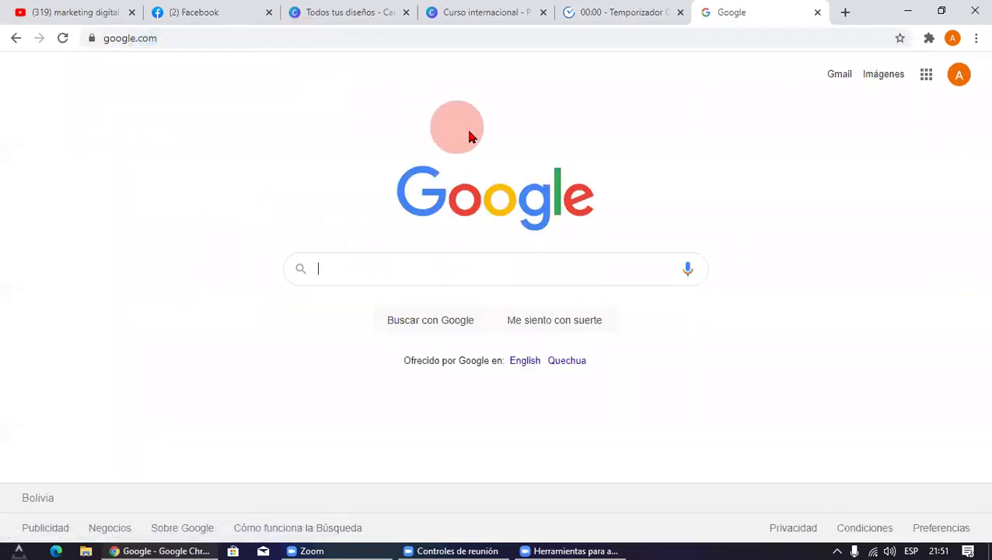
pyautogui.click(480, 276)
pyautogui.write('markeitn')
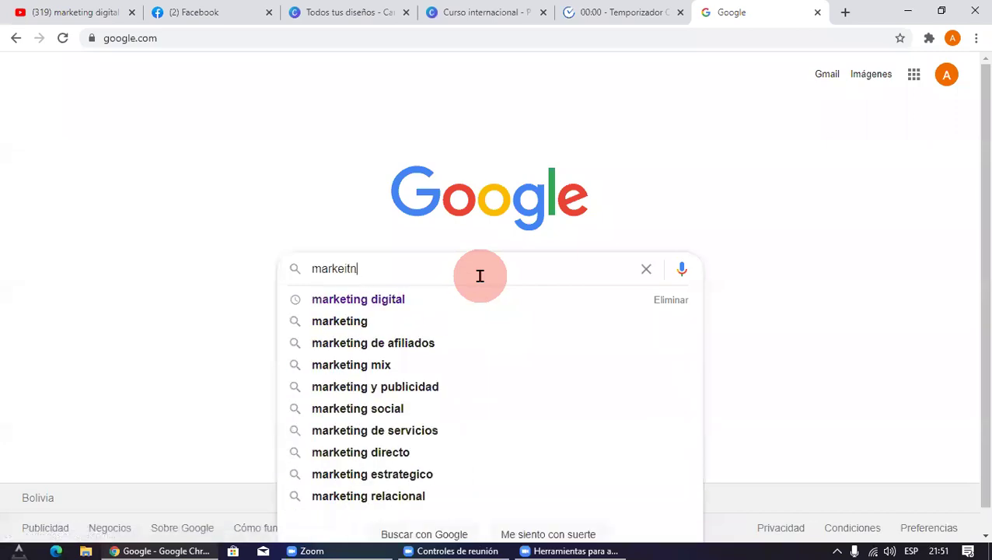
pyautogui.press('BackSpace')
pyautogui.press('BackSpace')
pyautogui.press('BackSpace')
pyautogui.write('ting digitL')
pyautogui.press('BackSpace')
pyautogui.write('l')
pyautogui.press('Return')
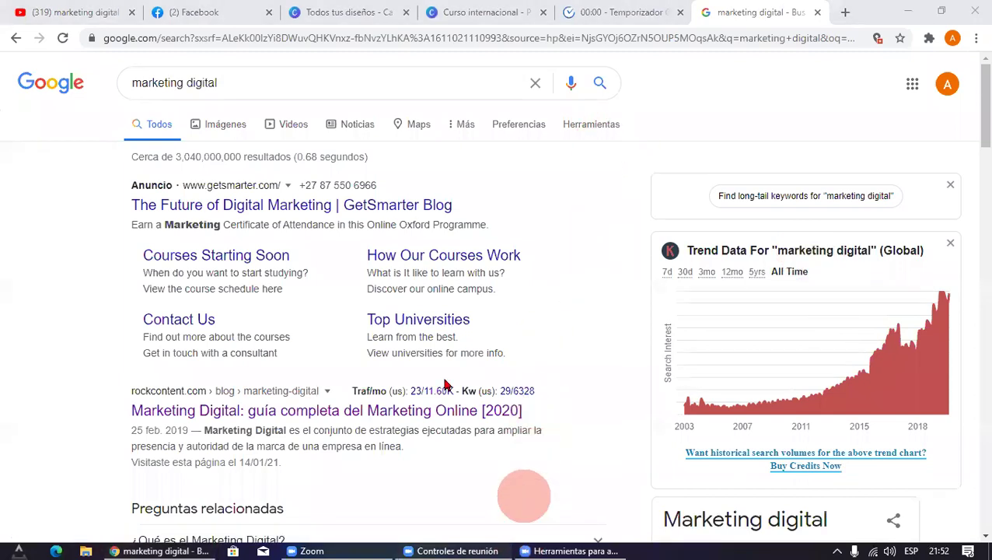
pyautogui.scroll(-5, 303, 213)
pyautogui.scroll(4, 306, 216)
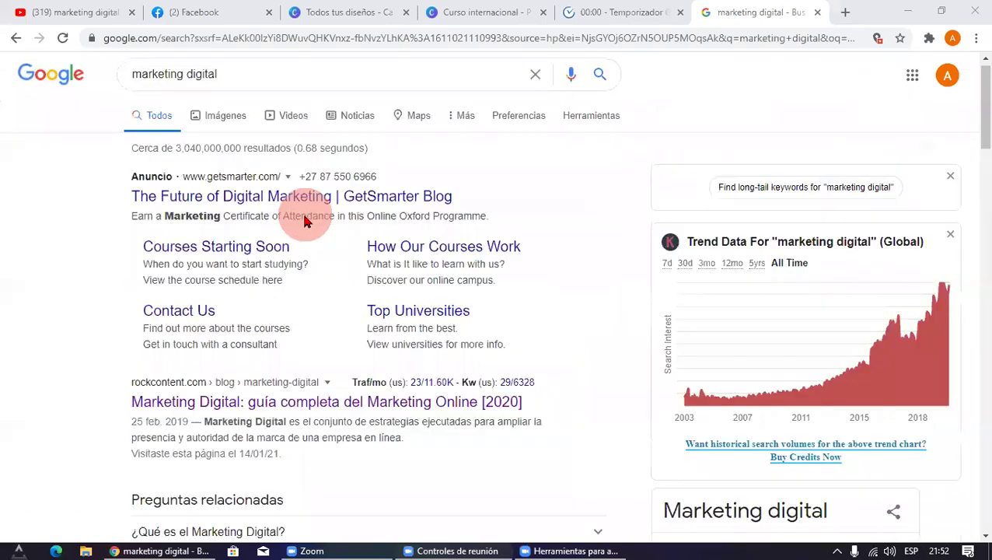
pyautogui.scroll(1, 319, 213)
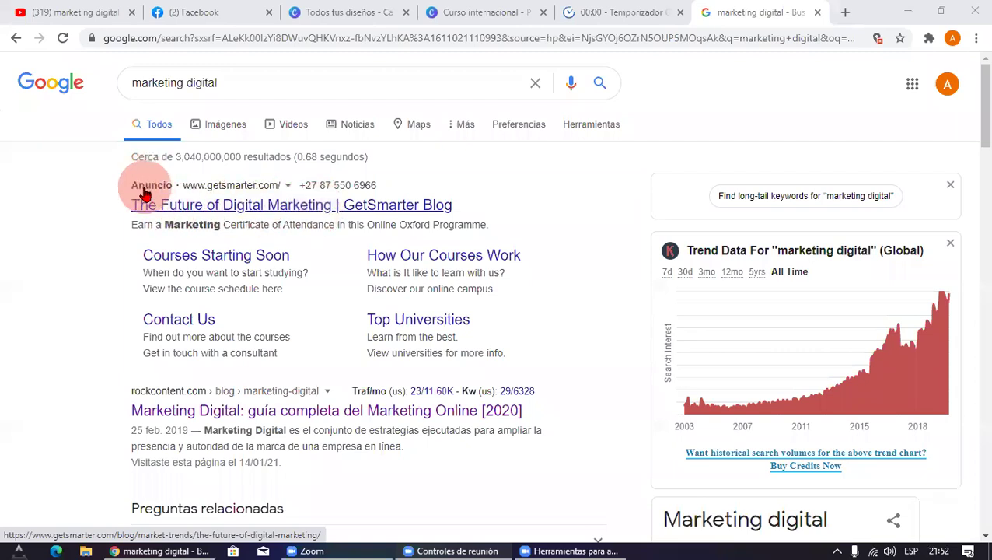
pyautogui.scroll(-2, 144, 193)
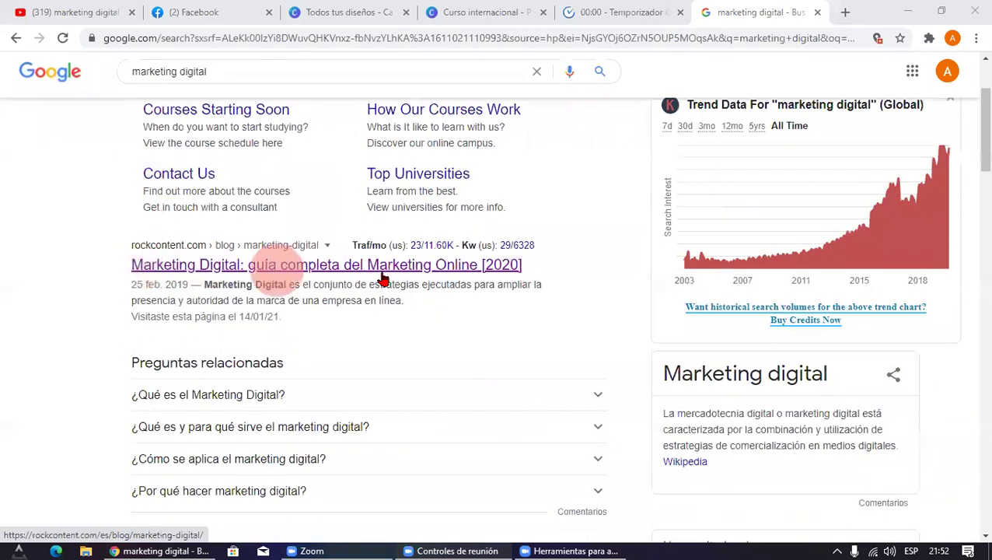
pyautogui.scroll(-4, 259, 272)
pyautogui.scroll(5, 255, 203)
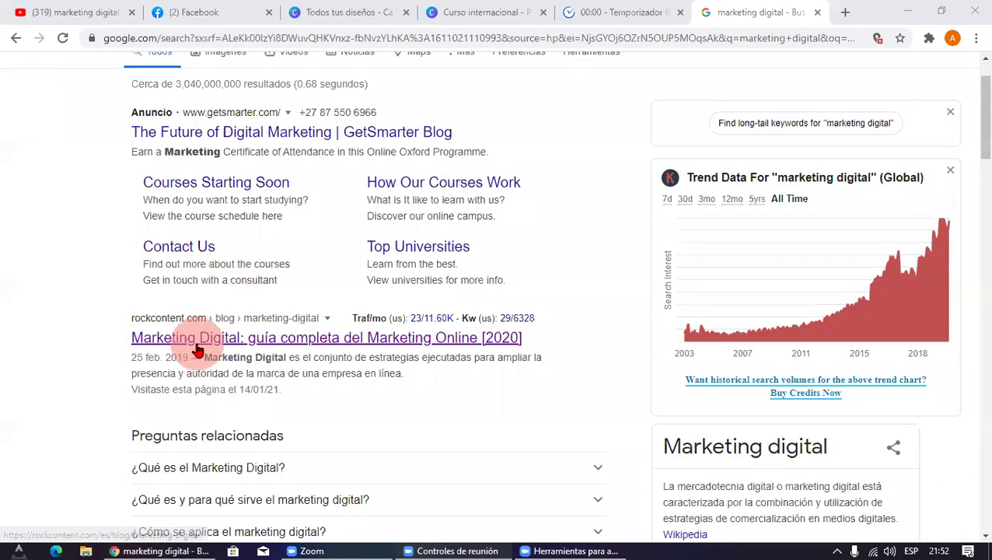
pyautogui.scroll(-1, 233, 346)
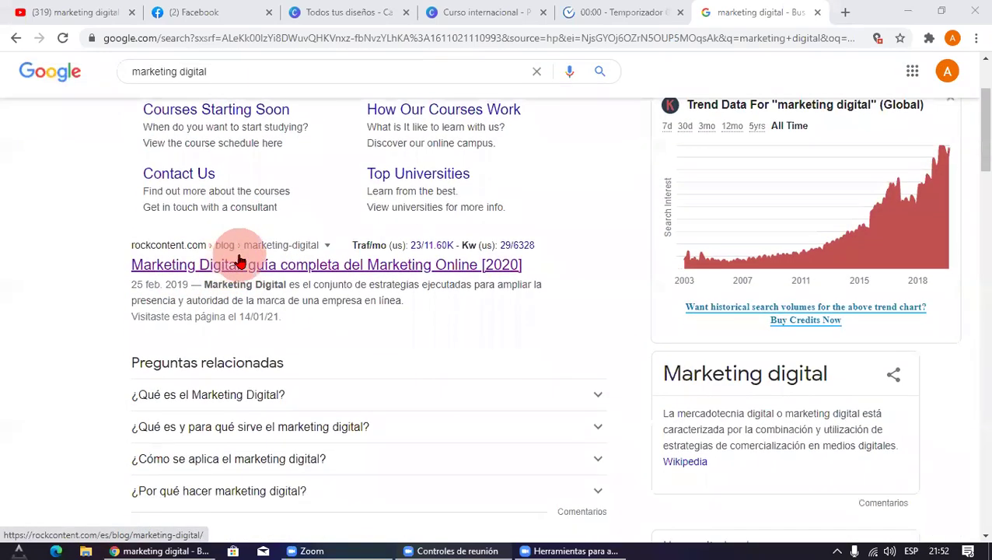
pyautogui.scroll(-4, 239, 263)
pyautogui.scroll(-6, 233, 256)
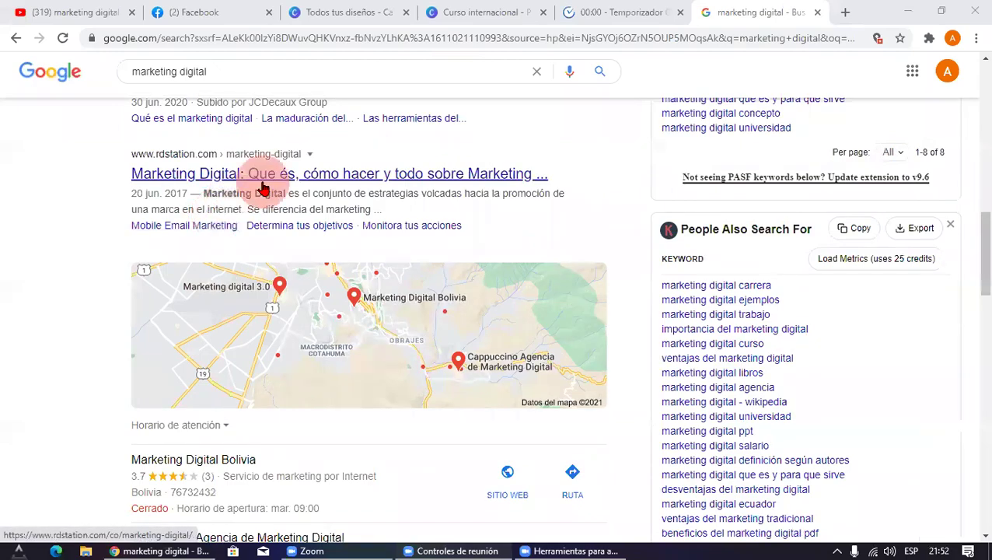
pyautogui.scroll(8, 261, 188)
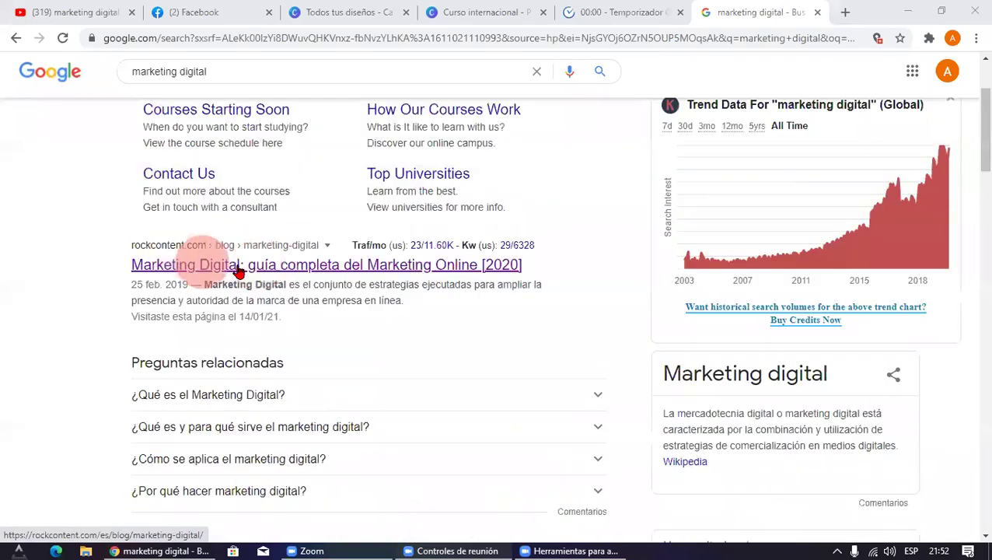
pyautogui.scroll(-4, 237, 268)
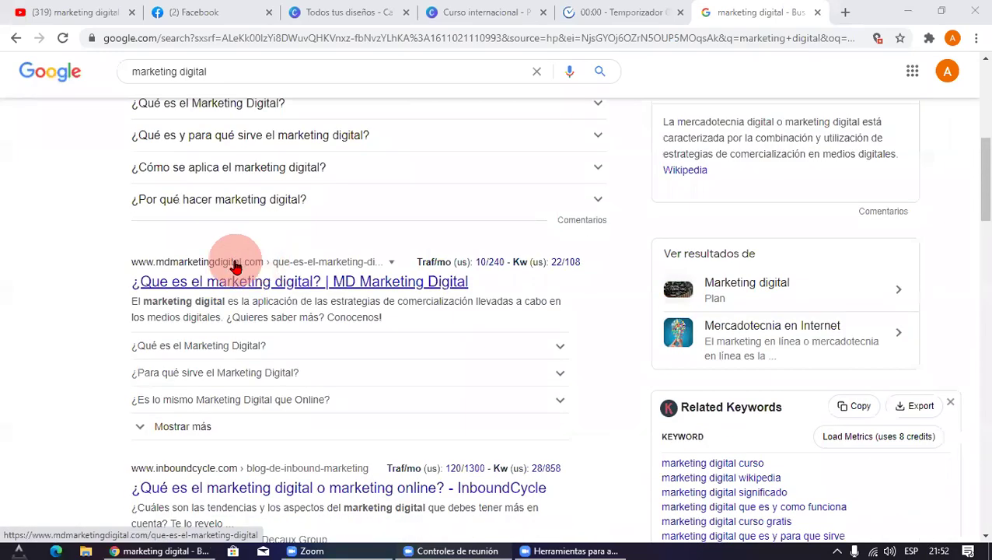
pyautogui.scroll(-4, 235, 266)
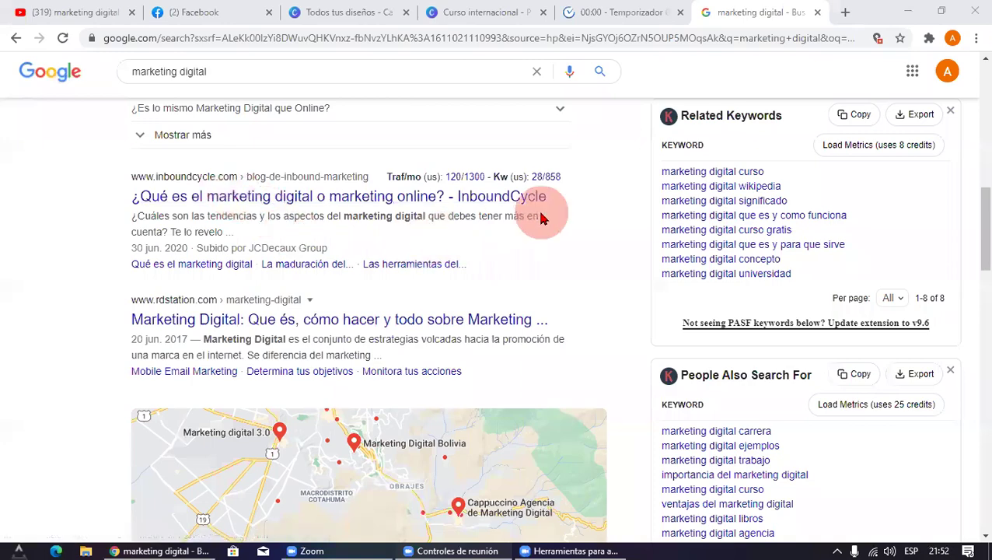
pyautogui.scroll(8, 626, 198)
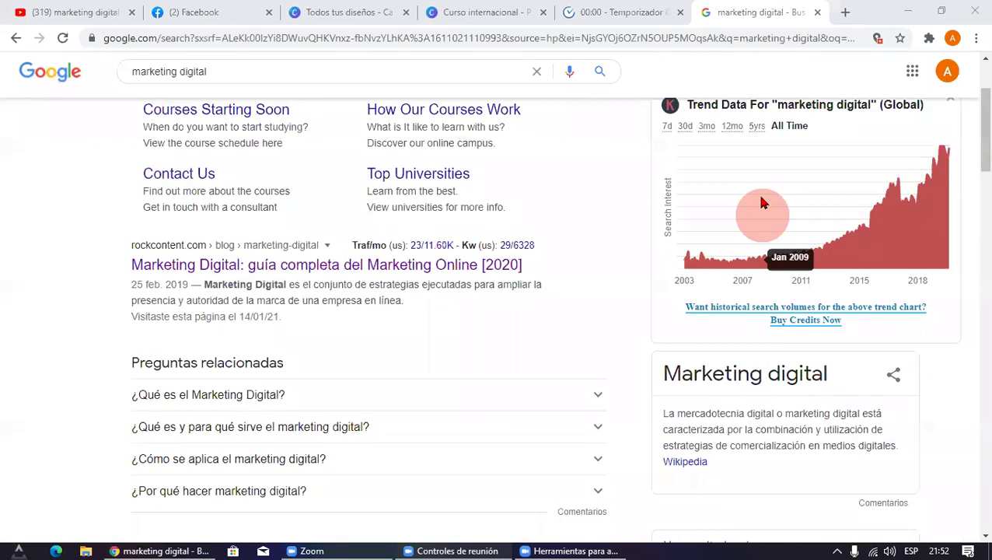
pyautogui.scroll(2, 762, 204)
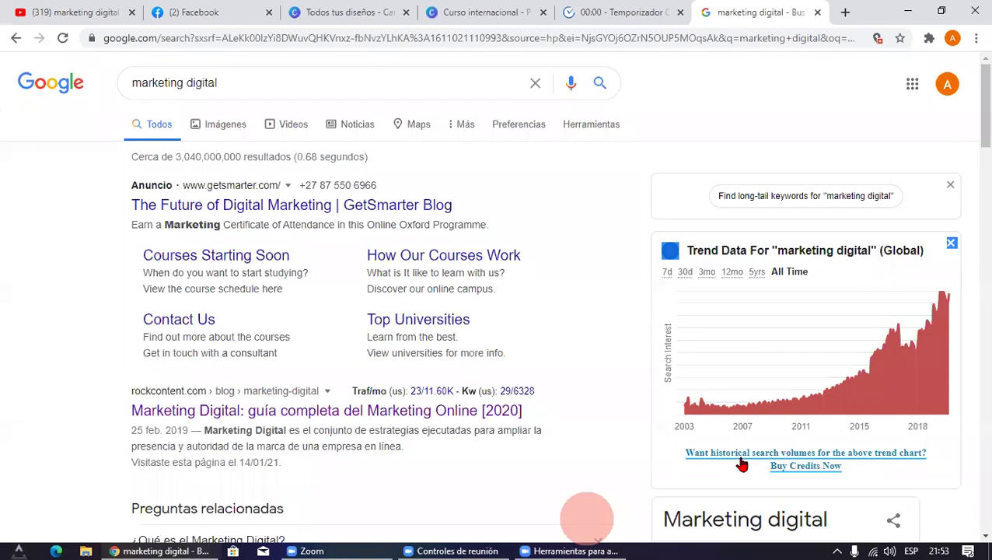
# Review related keywords 'marketing digital curso gratis' and 'marketing digital curso' in the panel.
pyautogui.scroll(-3, 770, 349)
pyautogui.scroll(-3, 653, 177)
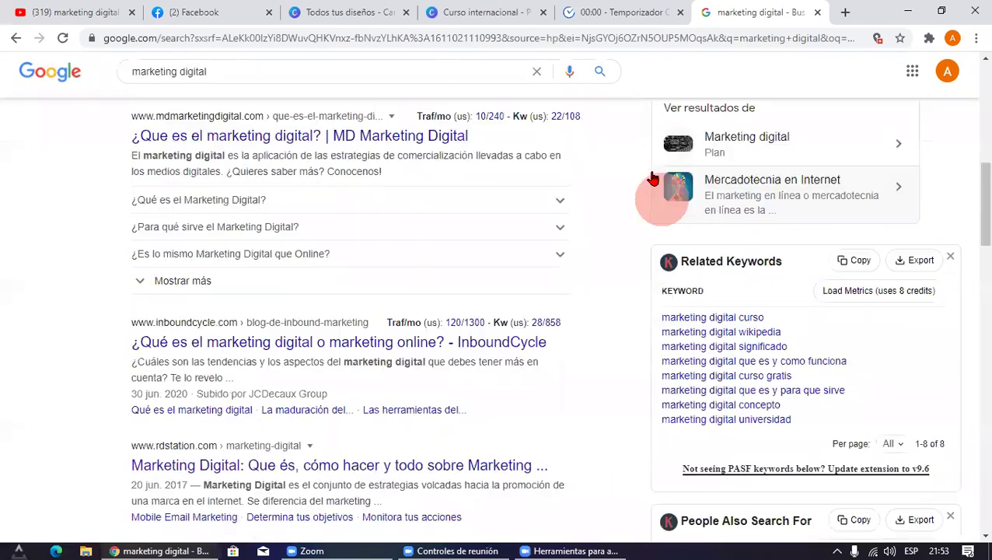
pyautogui.scroll(-2, 691, 171)
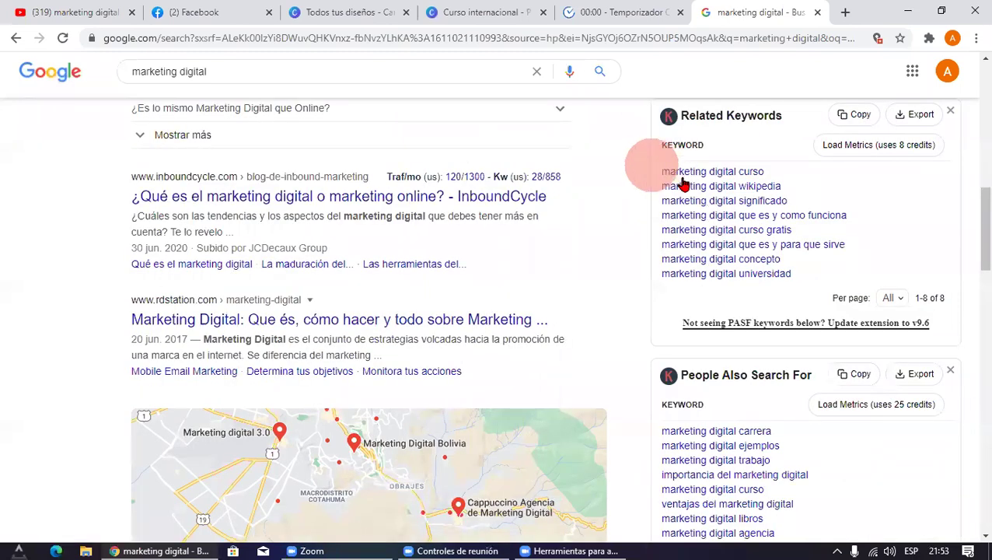
pyautogui.click(727, 229)
pyautogui.click(536, 537)
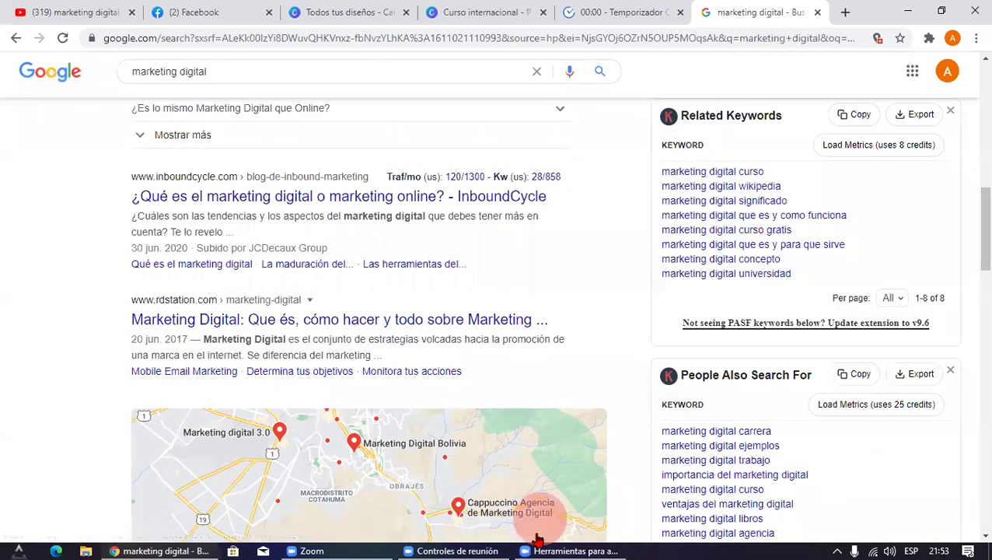
pyautogui.click(747, 171)
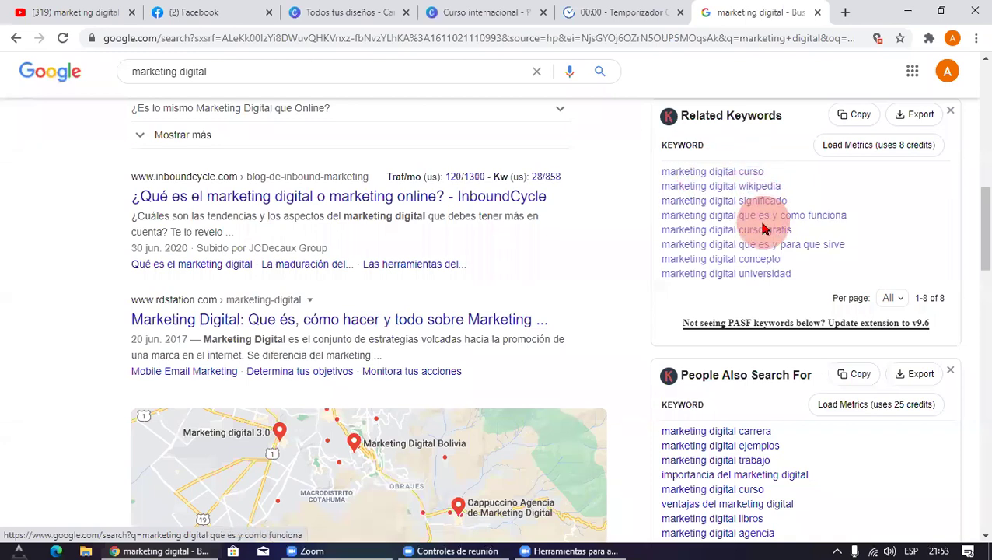
# Return to the YouTube results tab for marketing digital, scored 62 (Alta).
pyautogui.scroll(-8, 755, 248)
pyautogui.scroll(-1, 731, 264)
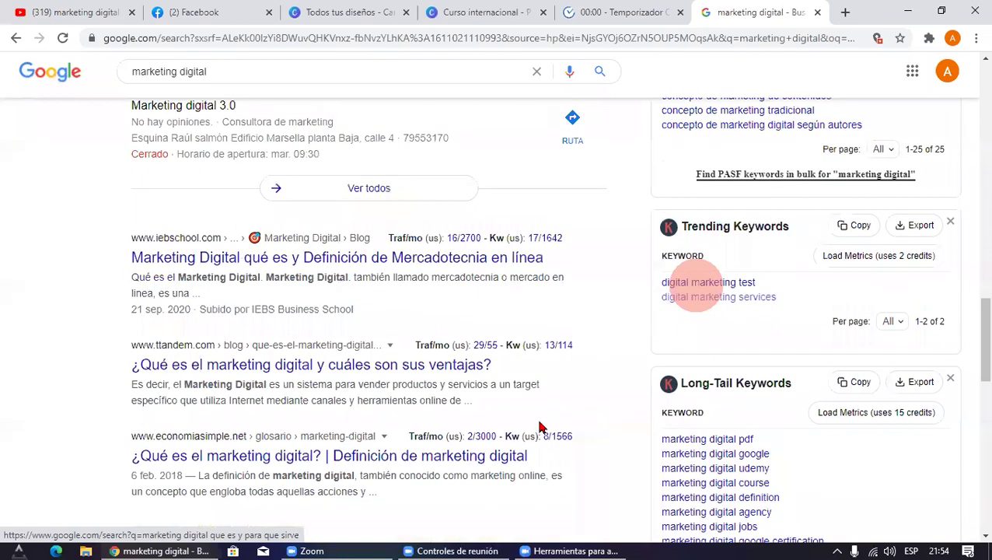
pyautogui.scroll(8, 621, 194)
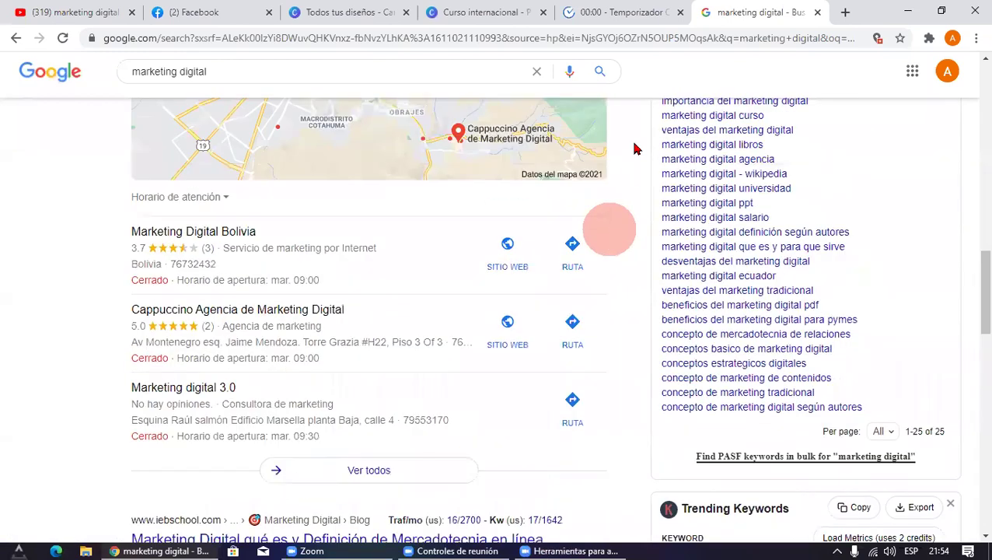
pyautogui.click(82, 12)
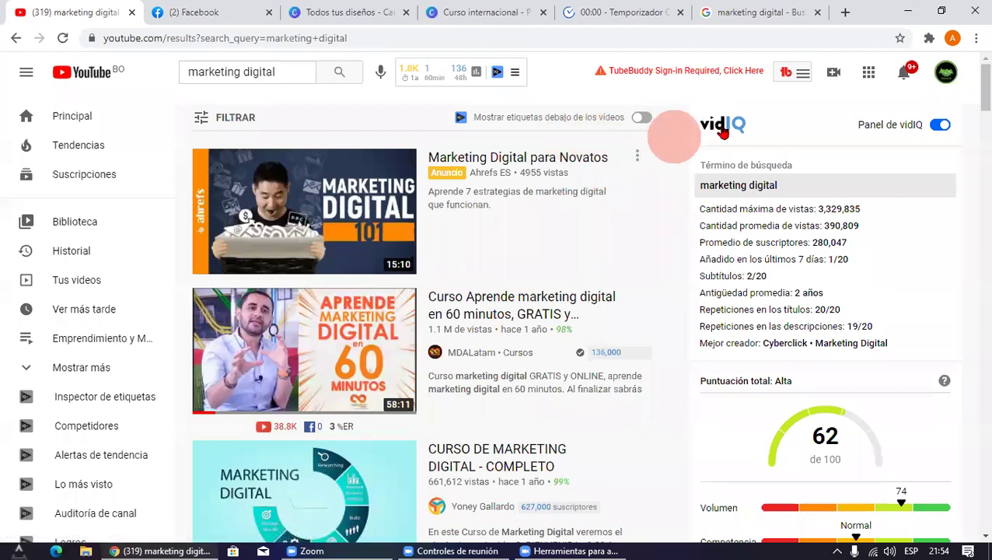
pyautogui.scroll(-5, 846, 165)
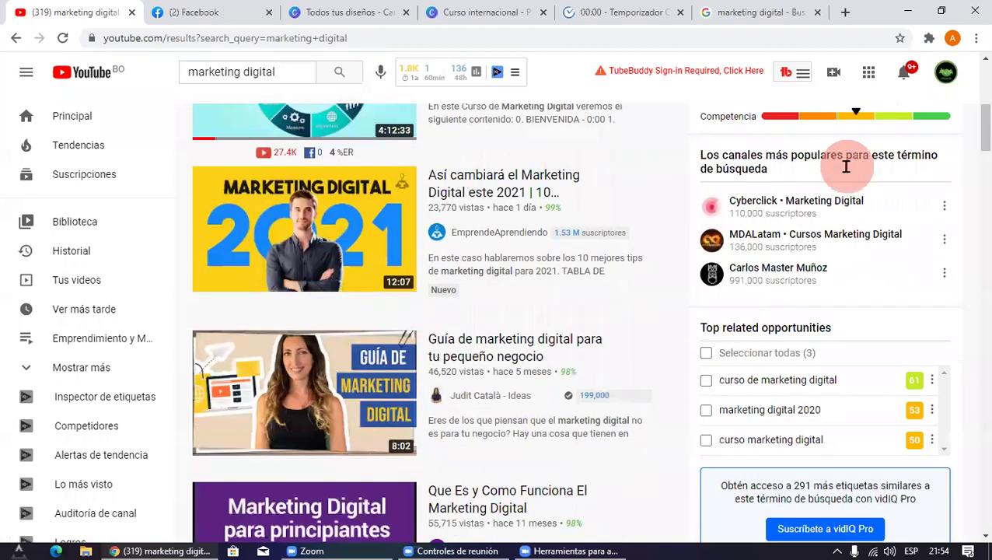
pyautogui.scroll(-12, 845, 165)
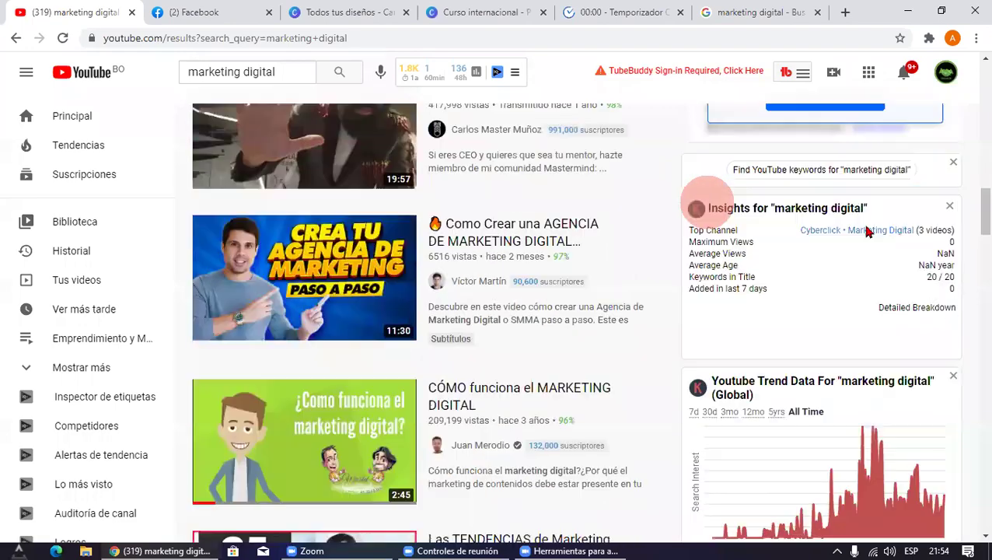
pyautogui.scroll(-6, 841, 222)
pyautogui.scroll(7, 840, 222)
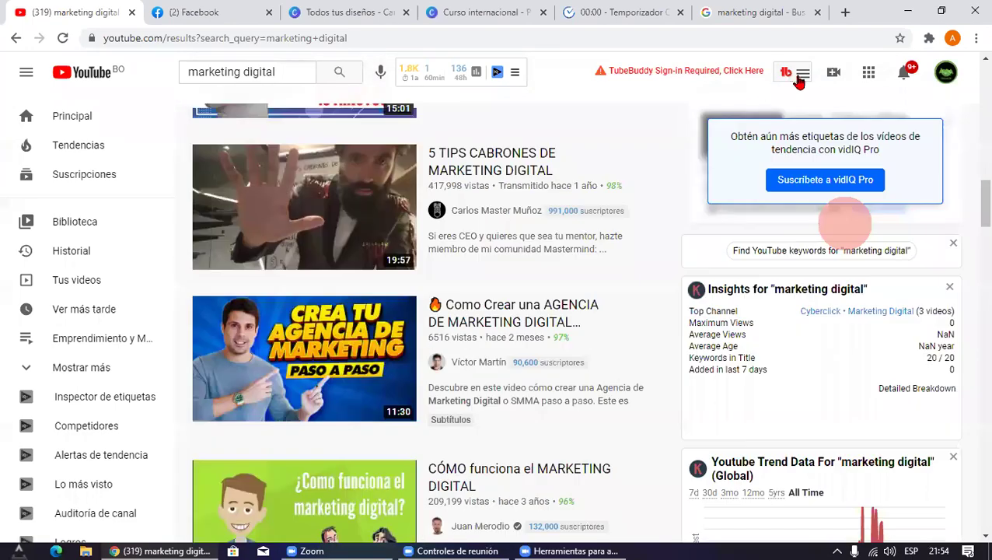
pyautogui.scroll(4, 794, 78)
pyautogui.click(791, 76)
pyautogui.click(743, 71)
pyautogui.scroll(4, 709, 96)
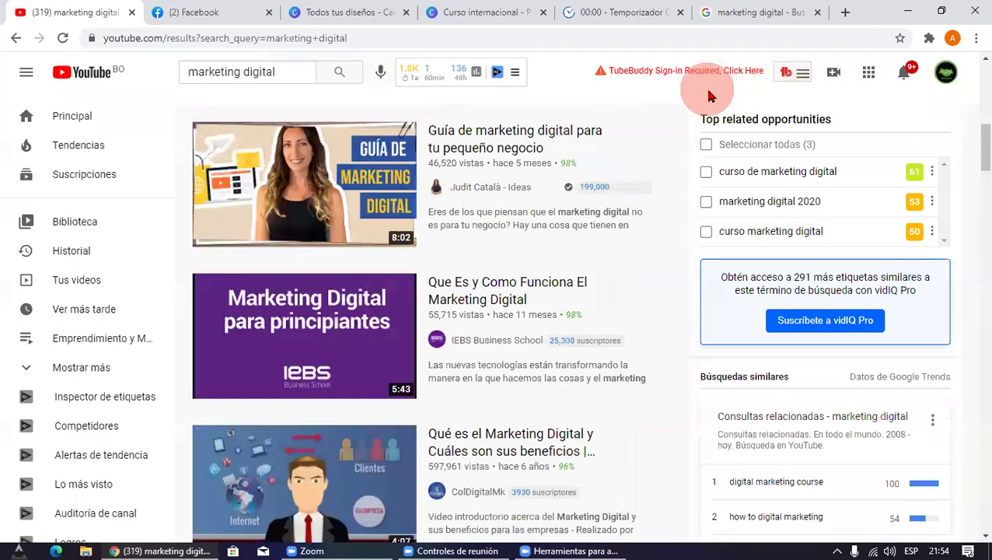
pyautogui.scroll(5, 558, 191)
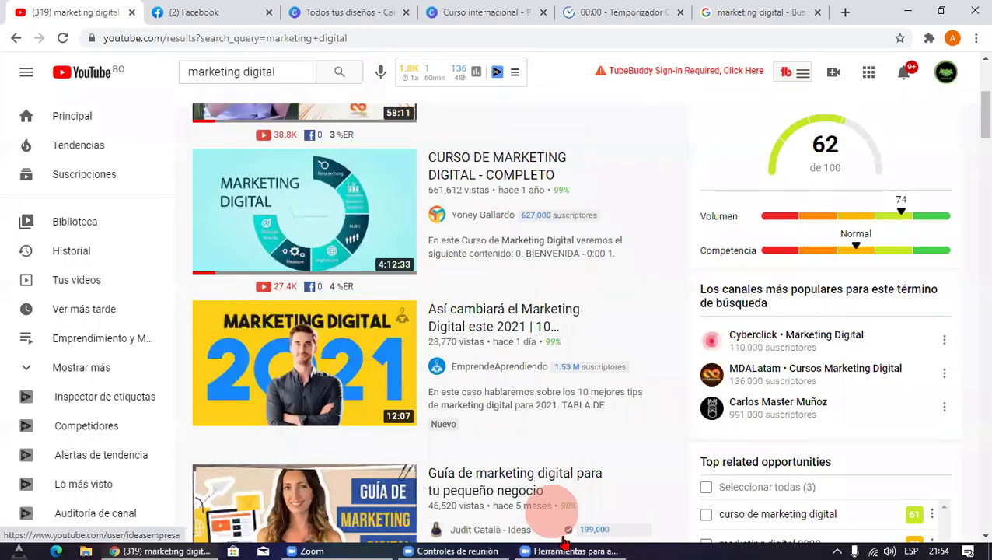
pyautogui.scroll(4, 655, 195)
pyautogui.scroll(-2, 642, 215)
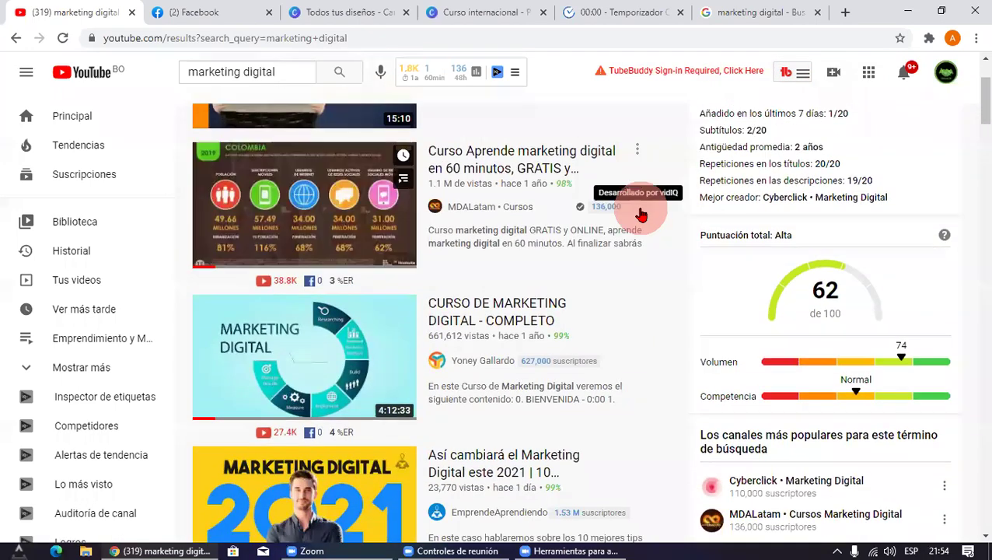
pyautogui.scroll(-1, 641, 208)
pyautogui.scroll(2, 642, 224)
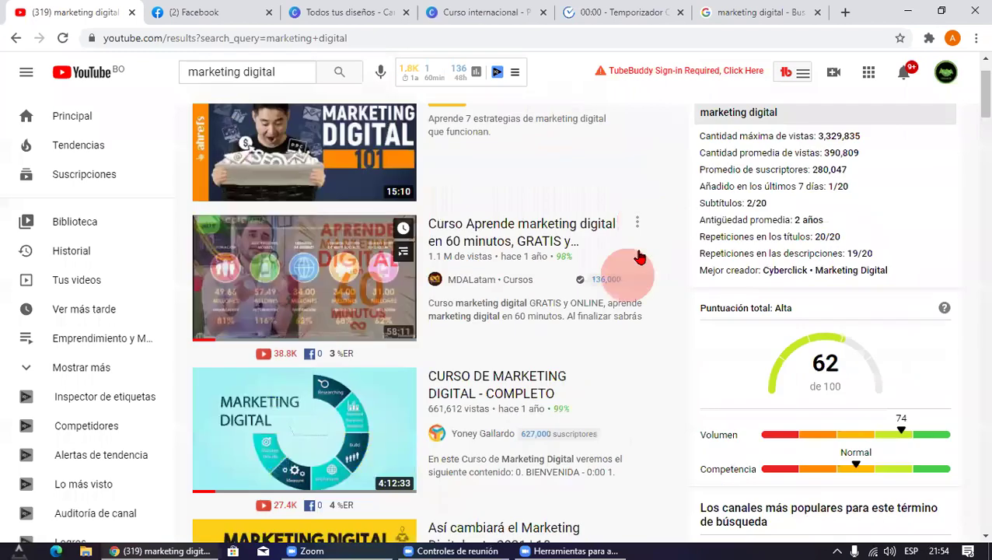
pyautogui.scroll(-1, 642, 258)
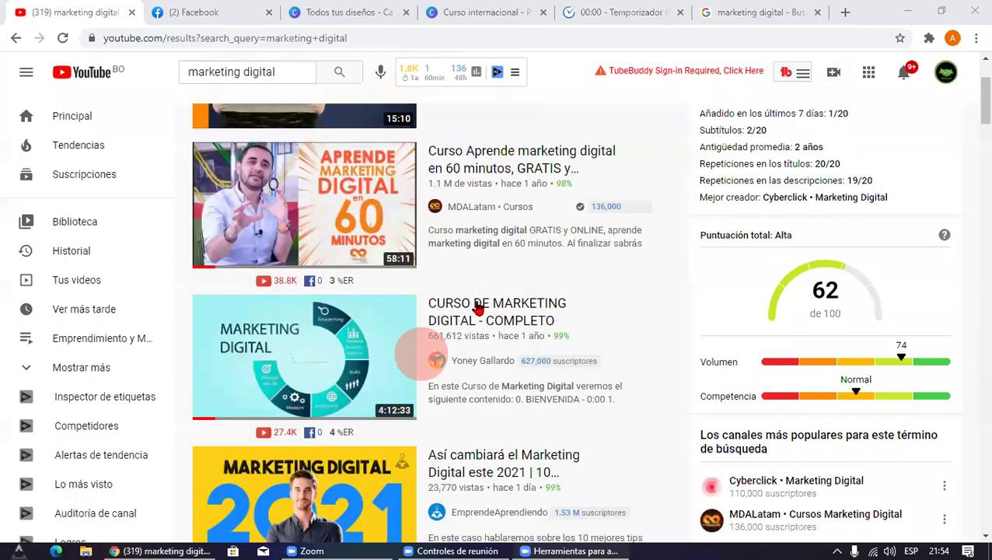
# Circle the three top video titles in red, including CURSO DE MARKETING DIGITAL - COMPLETO.
pyautogui.moveTo(231, 149)
pyautogui.mouseDown()
pyautogui.moveTo(634, 445)
pyautogui.moveTo(192, 503)
pyautogui.moveTo(185, 115)
pyautogui.moveTo(280, 110)
pyautogui.mouseUp()
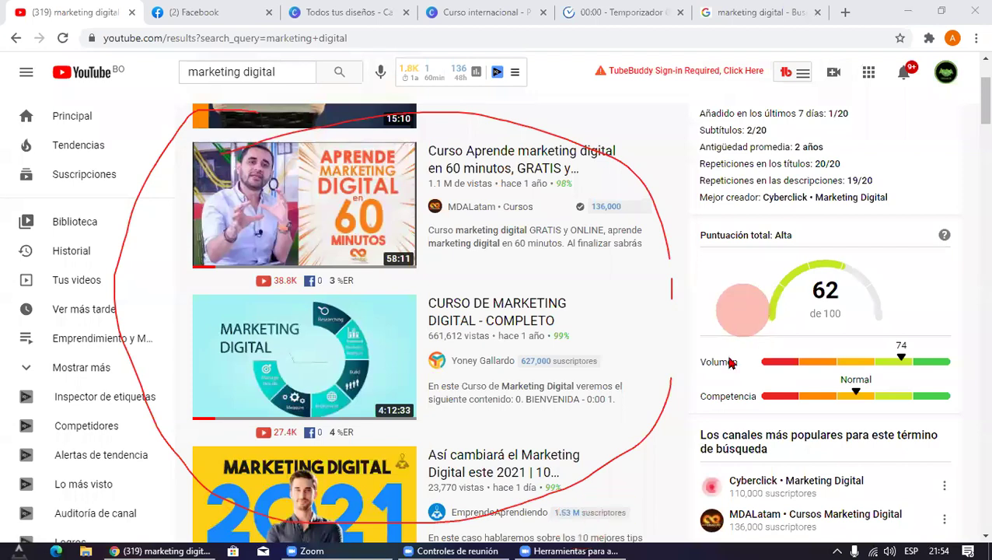
pyautogui.press('e')
pyautogui.moveTo(460, 122)
pyautogui.mouseDown()
pyautogui.moveTo(642, 154)
pyautogui.moveTo(447, 186)
pyautogui.moveTo(469, 124)
pyautogui.mouseUp()
pyautogui.moveTo(436, 272)
pyautogui.mouseDown()
pyautogui.moveTo(581, 280)
pyautogui.moveTo(543, 366)
pyautogui.moveTo(429, 268)
pyautogui.moveTo(443, 272)
pyautogui.mouseUp()
pyautogui.moveTo(502, 416)
pyautogui.mouseDown()
pyautogui.moveTo(598, 483)
pyautogui.moveTo(409, 465)
pyautogui.moveTo(423, 439)
pyautogui.mouseUp()
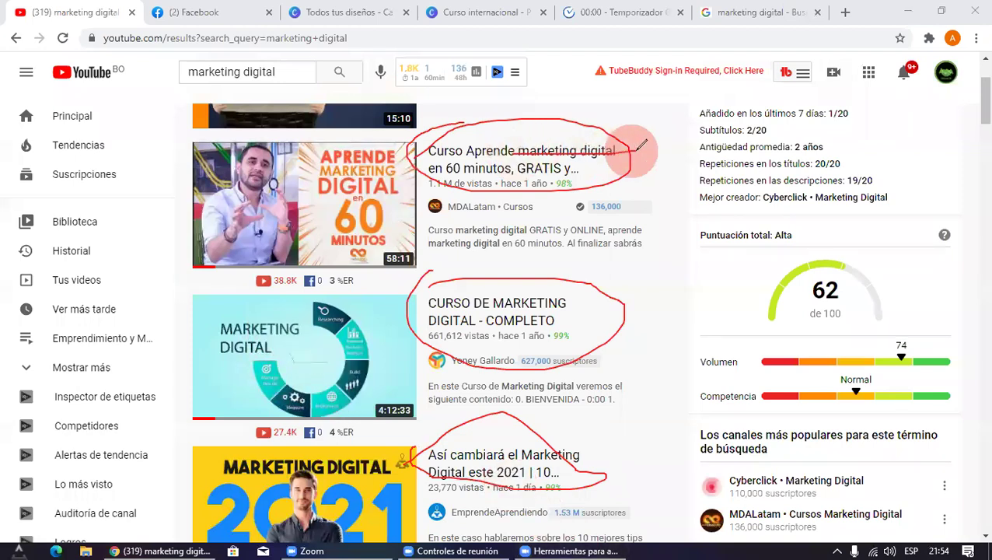
# Underline the keyword words, tick the circled titles, and loop the 62 score gauge.
pyautogui.moveTo(564, 311); pyautogui.dragTo(402, 327)
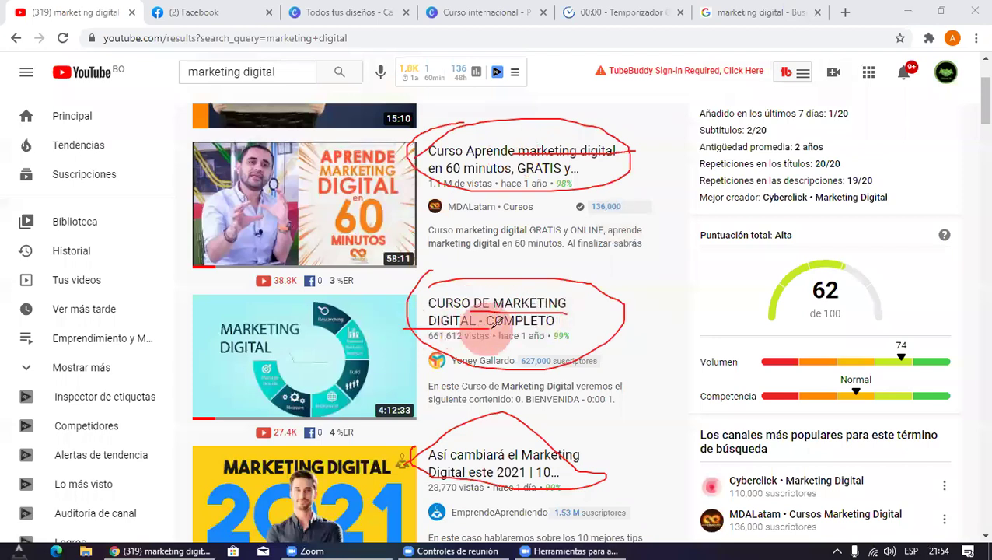
pyautogui.moveTo(599, 466); pyautogui.dragTo(463, 478)
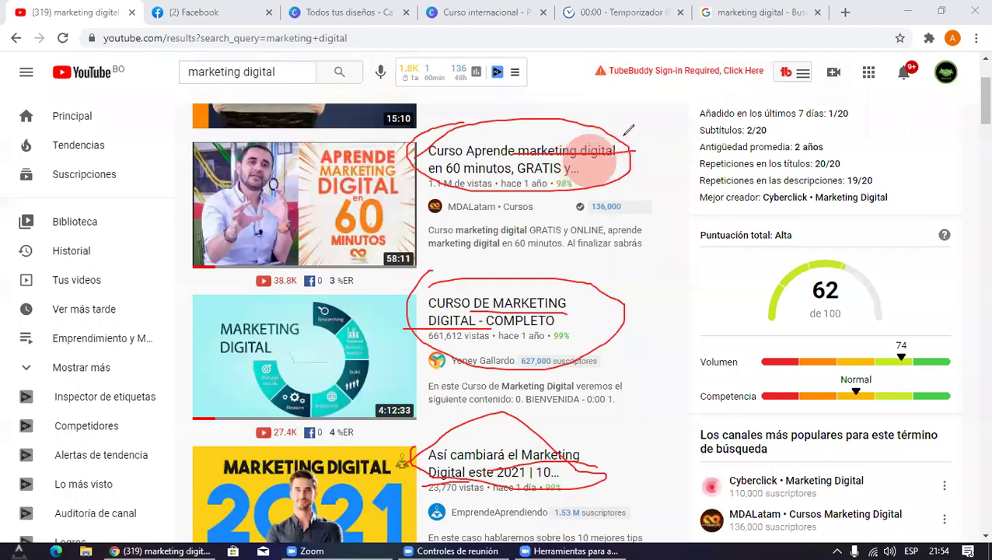
pyautogui.moveTo(622, 147); pyautogui.dragTo(673, 104)
pyautogui.moveTo(626, 305)
pyautogui.mouseDown()
pyautogui.moveTo(676, 248)
pyautogui.moveTo(689, 286)
pyautogui.moveTo(691, 247)
pyautogui.moveTo(690, 266)
pyautogui.moveTo(737, 268)
pyautogui.moveTo(752, 287)
pyautogui.mouseUp()
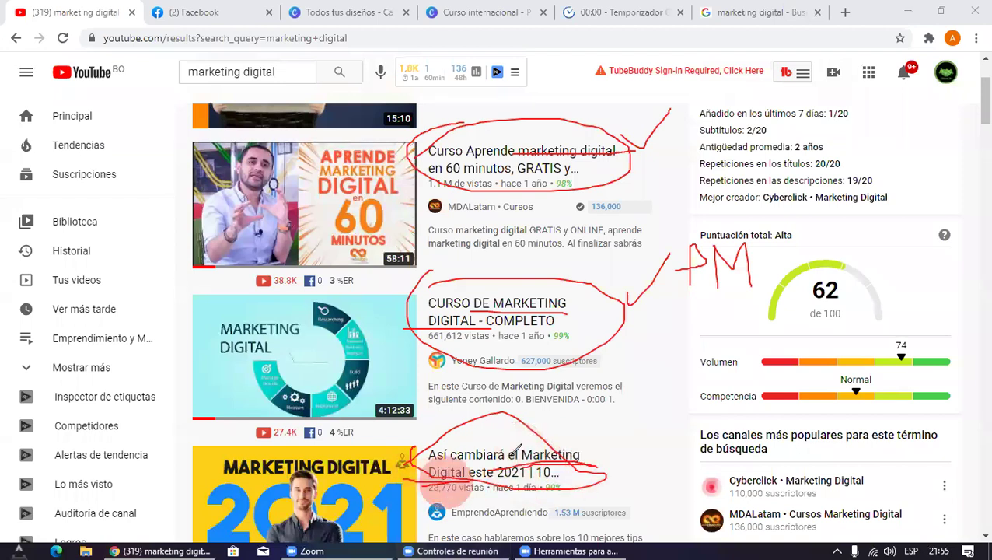
pyautogui.moveTo(563, 461); pyautogui.dragTo(713, 370)
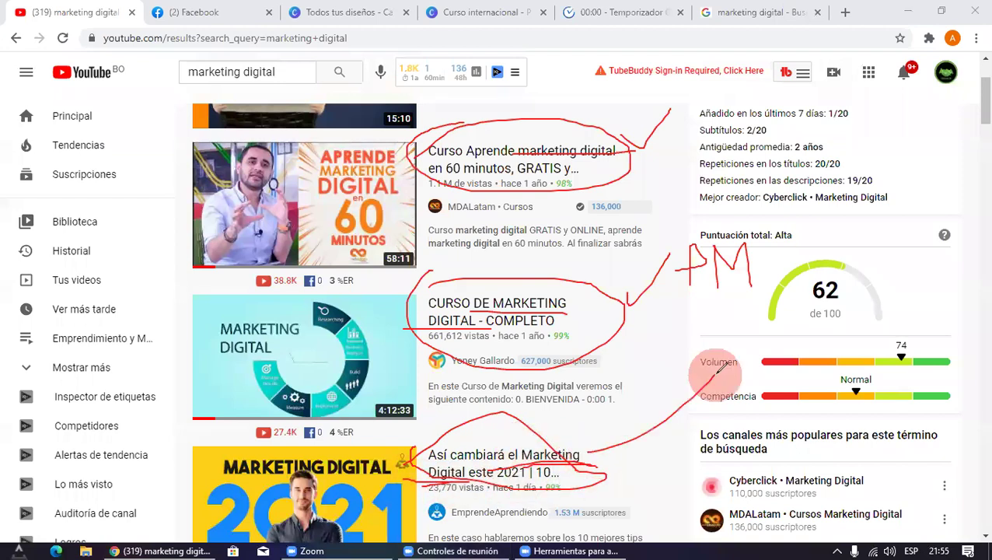
pyautogui.moveTo(698, 292)
pyautogui.mouseDown()
pyautogui.moveTo(808, 226)
pyautogui.moveTo(653, 260)
pyautogui.mouseUp()
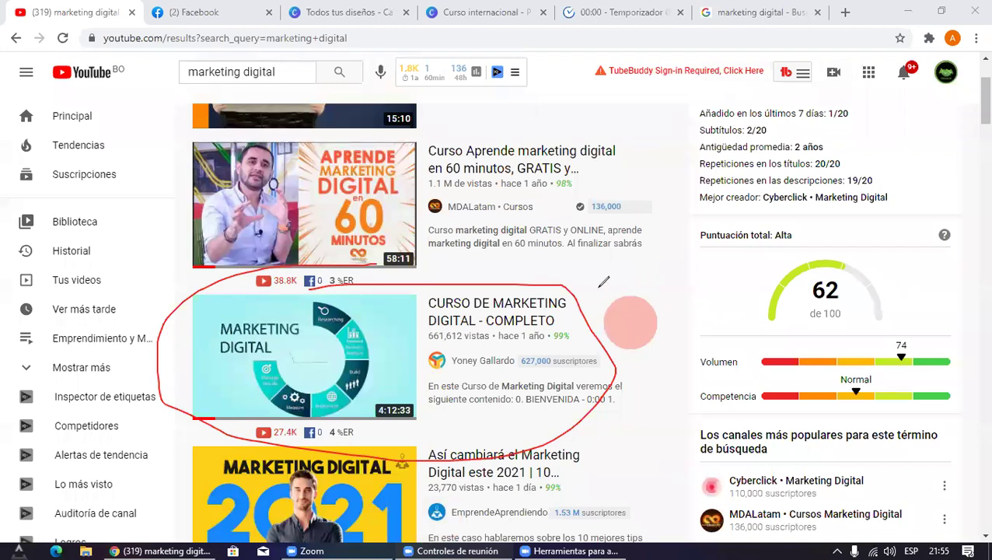
# Draw red circles around the three top result titles, with a check mark beside one.
pyautogui.moveTo(600, 289); pyautogui.dragTo(676, 222)
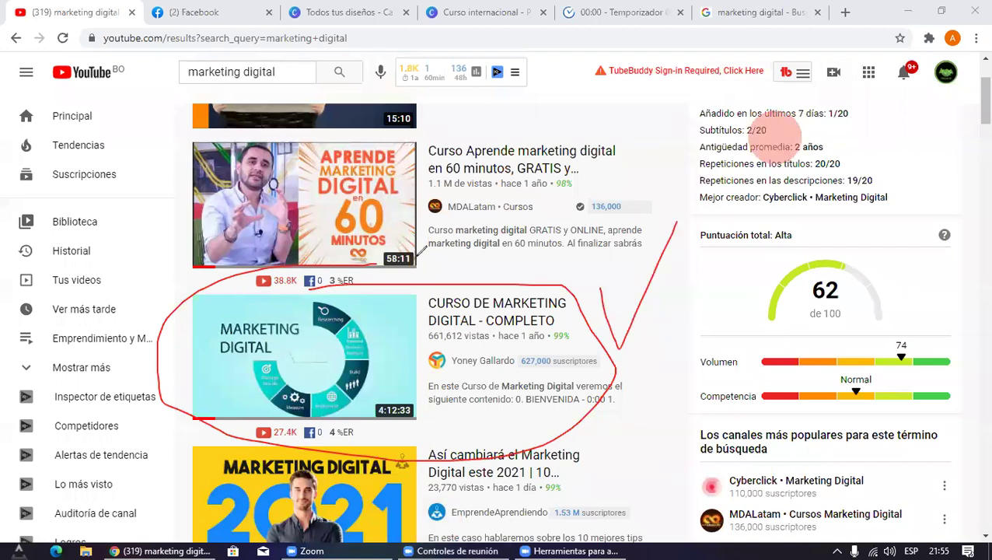
pyautogui.moveTo(653, 160); pyautogui.dragTo(424, 123)
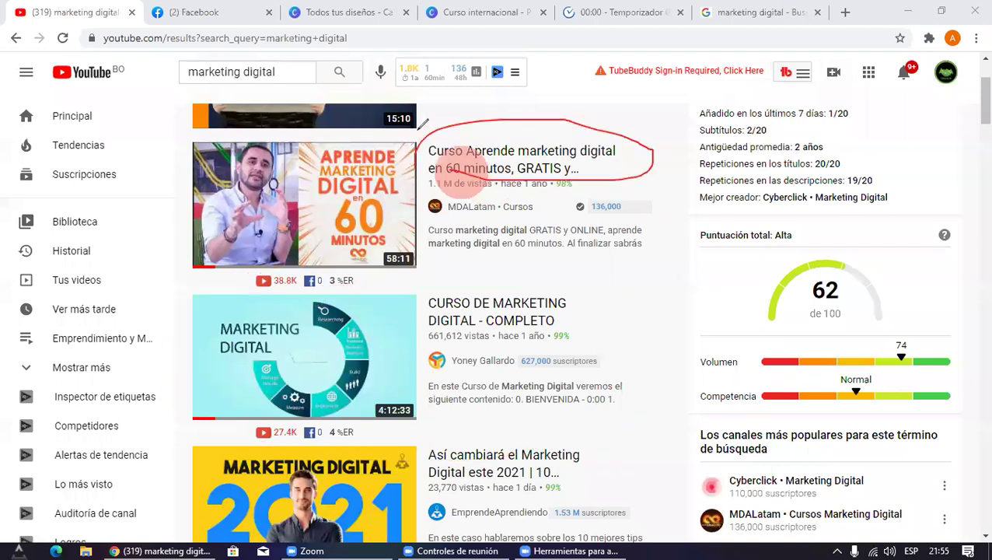
pyautogui.moveTo(413, 272)
pyautogui.mouseDown()
pyautogui.moveTo(575, 266)
pyautogui.moveTo(416, 284)
pyautogui.mouseUp()
pyautogui.moveTo(412, 427)
pyautogui.mouseDown()
pyautogui.moveTo(436, 434)
pyautogui.moveTo(509, 499)
pyautogui.moveTo(458, 491)
pyautogui.mouseUp()
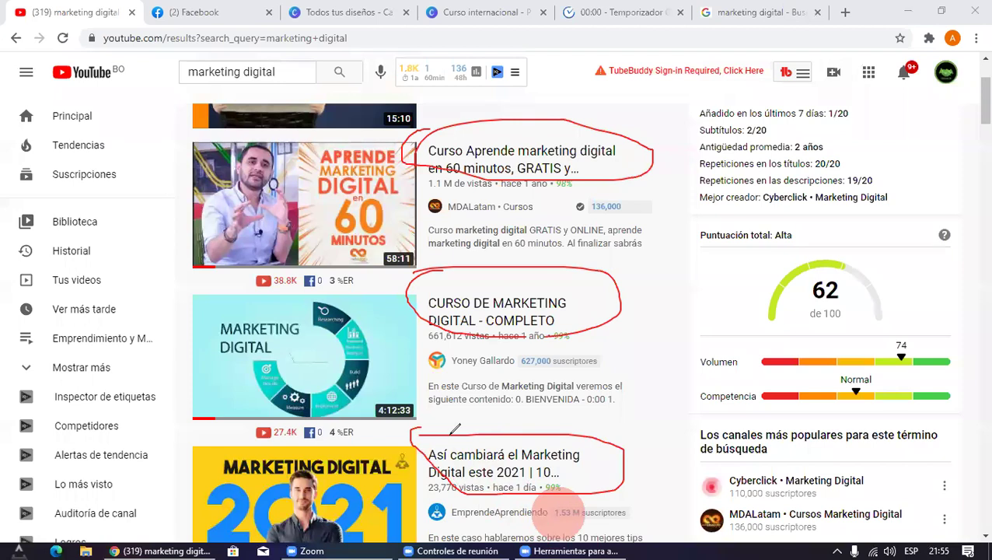
pyautogui.click(495, 170)
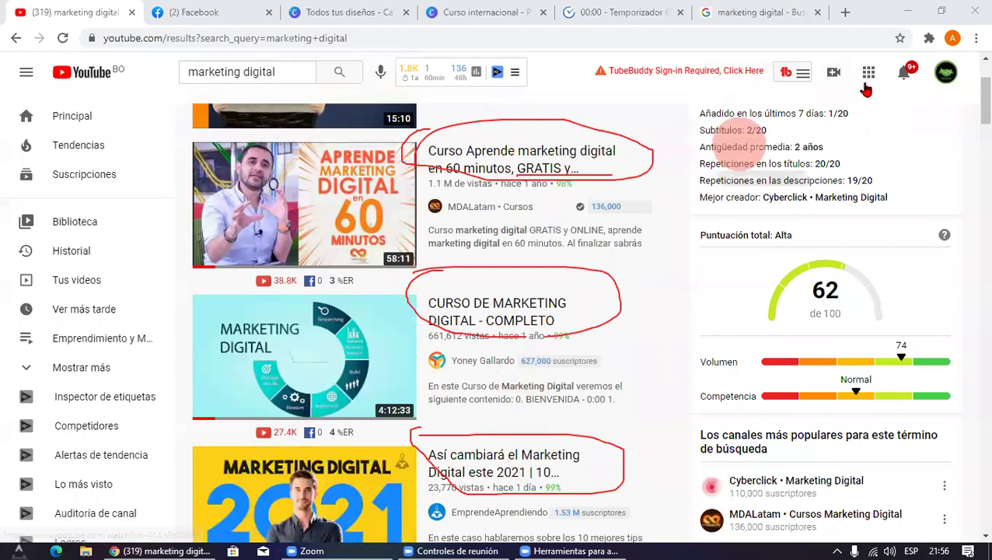
# Mark 'marketing digital', '60 minutos, GRATIS' and 'COMPLETO' in the top result titles.
pyautogui.press('Escape')
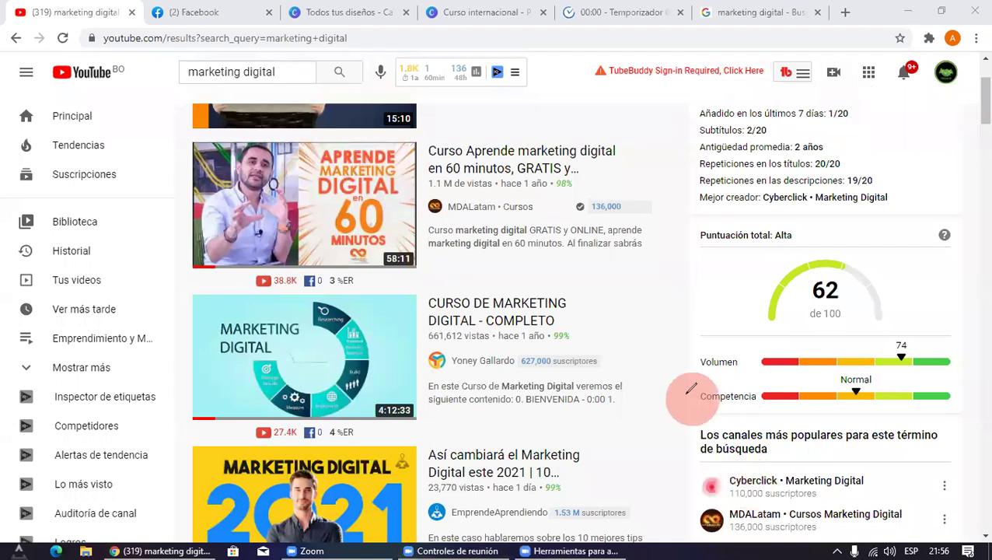
pyautogui.moveTo(519, 153)
pyautogui.mouseDown()
pyautogui.moveTo(627, 156)
pyautogui.moveTo(472, 156)
pyautogui.moveTo(533, 141)
pyautogui.mouseUp()
pyautogui.moveTo(655, 150); pyautogui.dragTo(505, 150)
pyautogui.moveTo(593, 302); pyautogui.dragTo(626, 309)
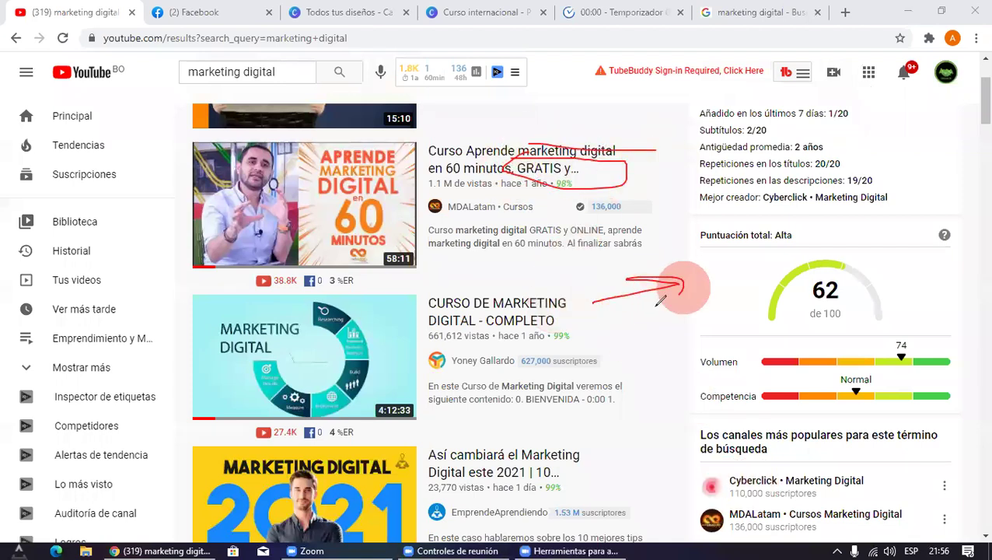
pyautogui.moveTo(560, 313)
pyautogui.mouseDown()
pyautogui.moveTo(476, 318)
pyautogui.moveTo(559, 315)
pyautogui.mouseUp()
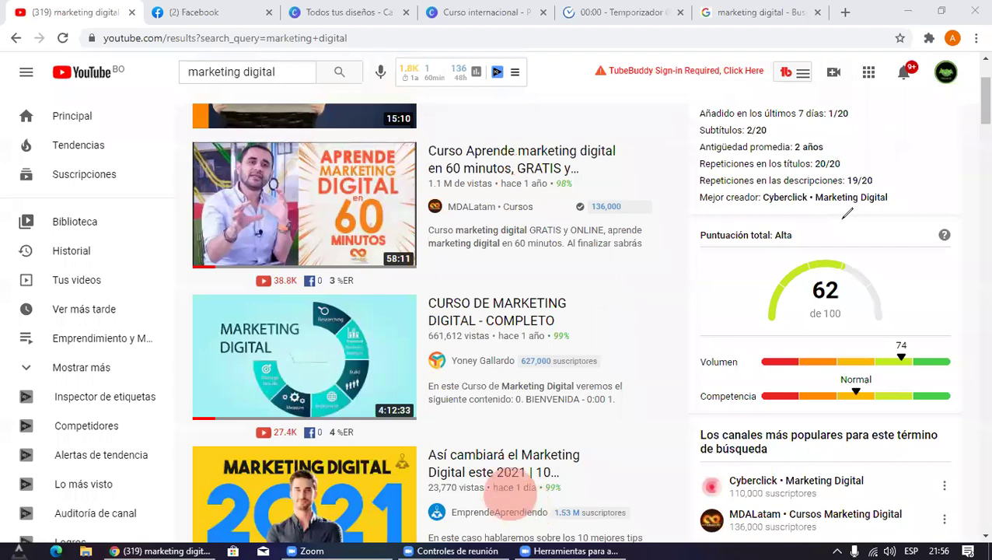
# Circle MARKETING DIGITAL, 60 MINUTOS and the 2021 text on the thumbnails, then erase them.
pyautogui.moveTo(233, 167)
pyautogui.mouseDown()
pyautogui.moveTo(372, 115)
pyautogui.moveTo(233, 266)
pyautogui.moveTo(219, 148)
pyautogui.mouseUp()
pyautogui.moveTo(223, 318)
pyautogui.mouseDown()
pyautogui.moveTo(398, 352)
pyautogui.moveTo(190, 326)
pyautogui.moveTo(303, 437)
pyautogui.moveTo(234, 535)
pyautogui.moveTo(242, 424)
pyautogui.mouseUp()
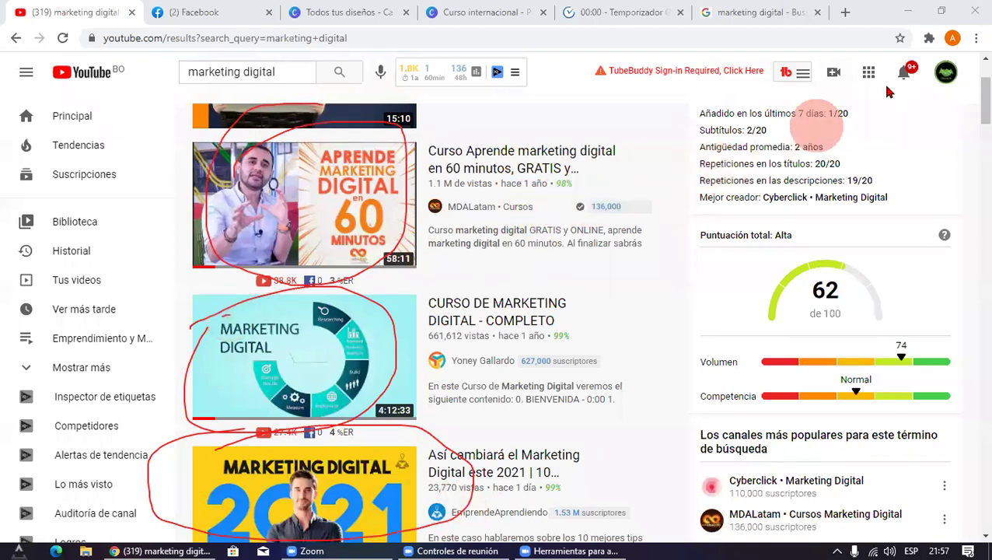
pyautogui.moveTo(307, 356)
pyautogui.mouseDown()
pyautogui.moveTo(209, 332)
pyautogui.moveTo(317, 359)
pyautogui.mouseUp()
pyautogui.moveTo(367, 157)
pyautogui.mouseDown()
pyautogui.moveTo(405, 186)
pyautogui.moveTo(311, 200)
pyautogui.moveTo(299, 160)
pyautogui.moveTo(365, 152)
pyautogui.mouseUp()
pyautogui.moveTo(321, 219)
pyautogui.mouseDown()
pyautogui.moveTo(335, 195)
pyautogui.moveTo(365, 260)
pyautogui.moveTo(412, 233)
pyautogui.moveTo(433, 187)
pyautogui.mouseUp()
pyautogui.moveTo(189, 450); pyautogui.dragTo(432, 444)
pyautogui.moveTo(189, 485)
pyautogui.mouseDown()
pyautogui.moveTo(295, 517)
pyautogui.moveTo(432, 536)
pyautogui.moveTo(202, 483)
pyautogui.moveTo(323, 423)
pyautogui.mouseUp()
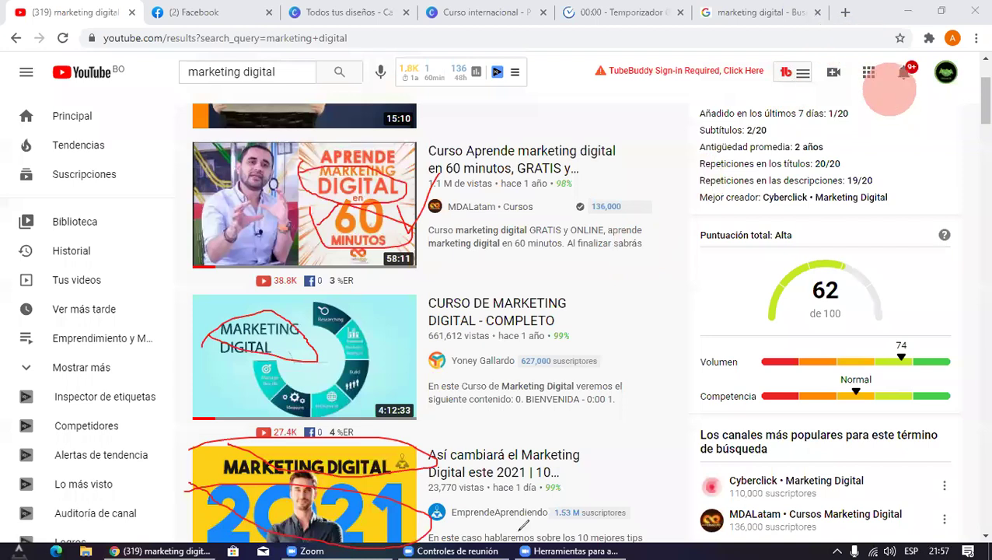
pyautogui.press('e')
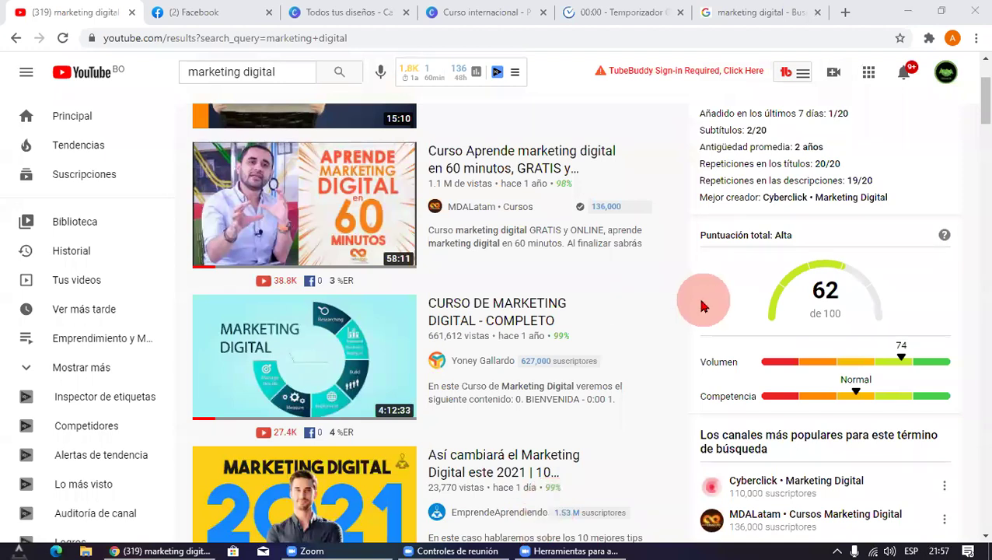
# Circle and underline 'marketing digital' in the three results' descriptions.
pyautogui.scroll(-1, 637, 310)
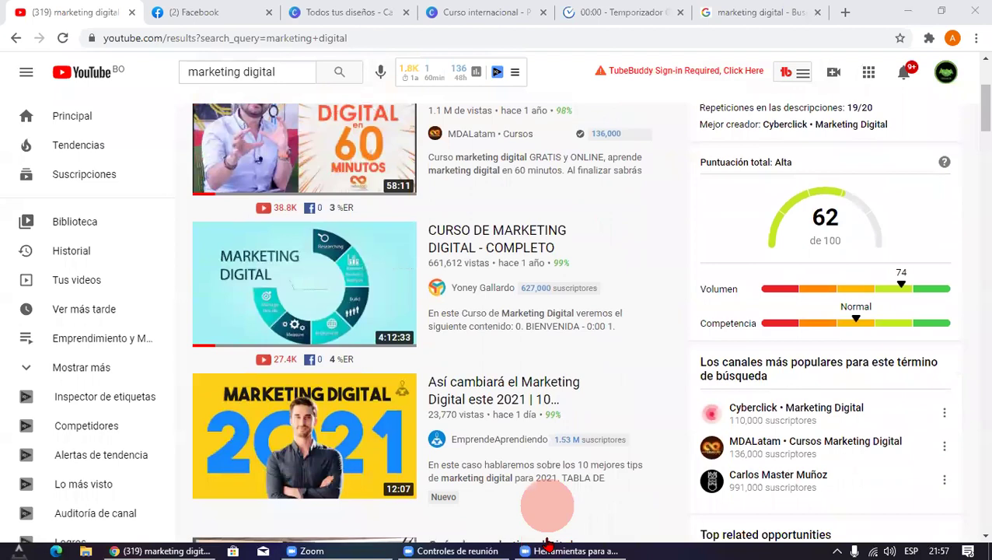
pyautogui.moveTo(408, 302)
pyautogui.mouseDown()
pyautogui.moveTo(704, 310)
pyautogui.moveTo(404, 334)
pyautogui.mouseUp()
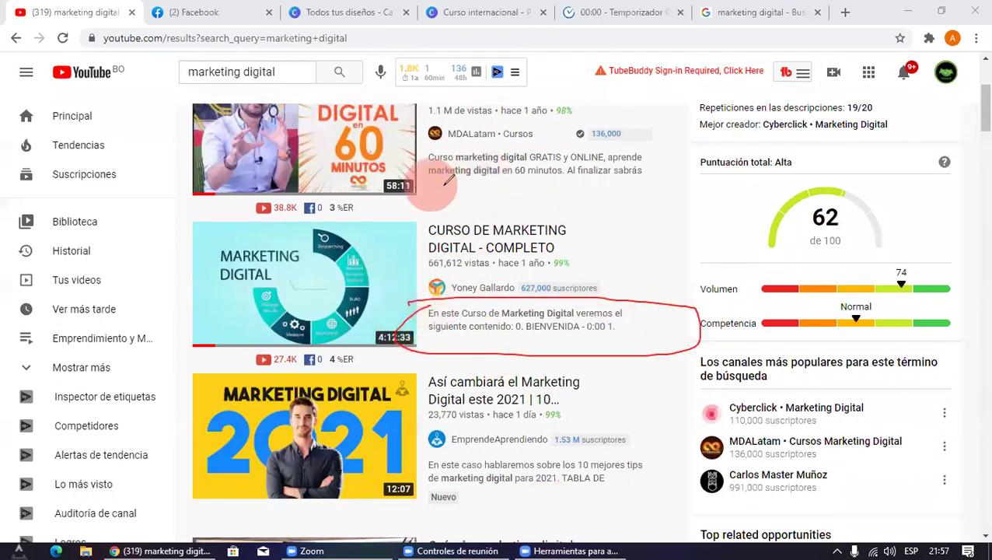
pyautogui.moveTo(538, 198)
pyautogui.mouseDown()
pyautogui.moveTo(668, 172)
pyautogui.moveTo(459, 144)
pyautogui.moveTo(412, 194)
pyautogui.moveTo(626, 196)
pyautogui.mouseUp()
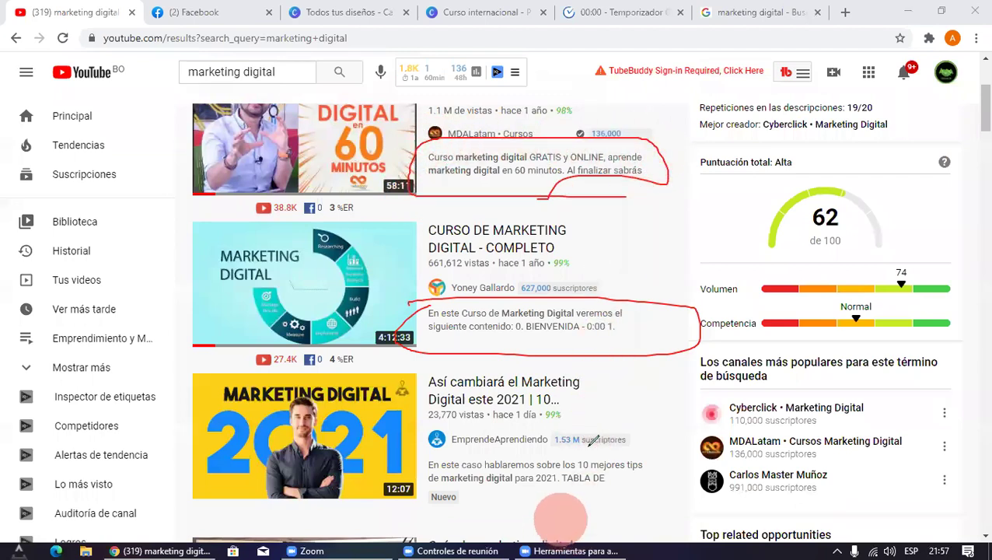
pyautogui.moveTo(420, 436)
pyautogui.mouseDown()
pyautogui.moveTo(536, 485)
pyautogui.moveTo(660, 471)
pyautogui.moveTo(431, 450)
pyautogui.mouseUp()
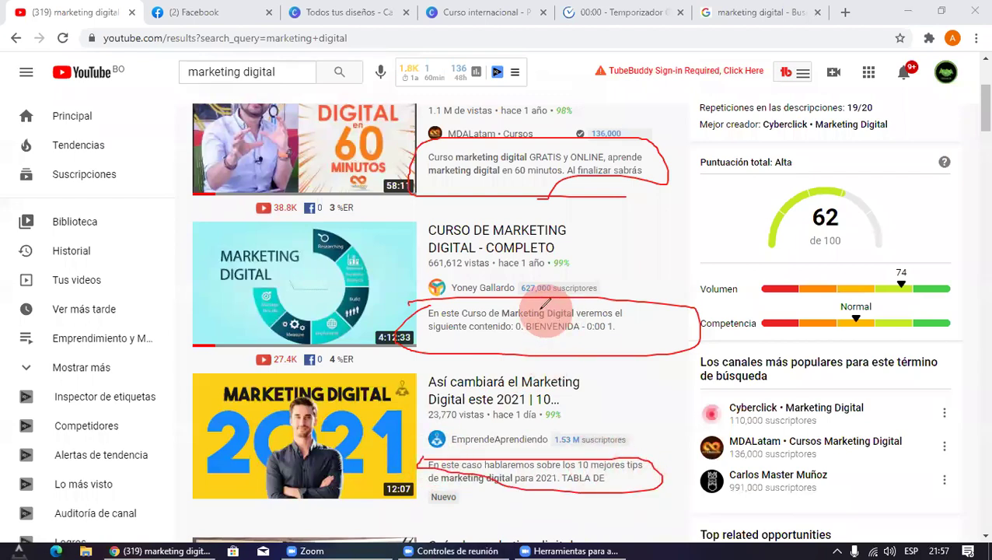
pyautogui.moveTo(492, 317); pyautogui.dragTo(597, 312)
pyautogui.moveTo(428, 184); pyautogui.dragTo(503, 184)
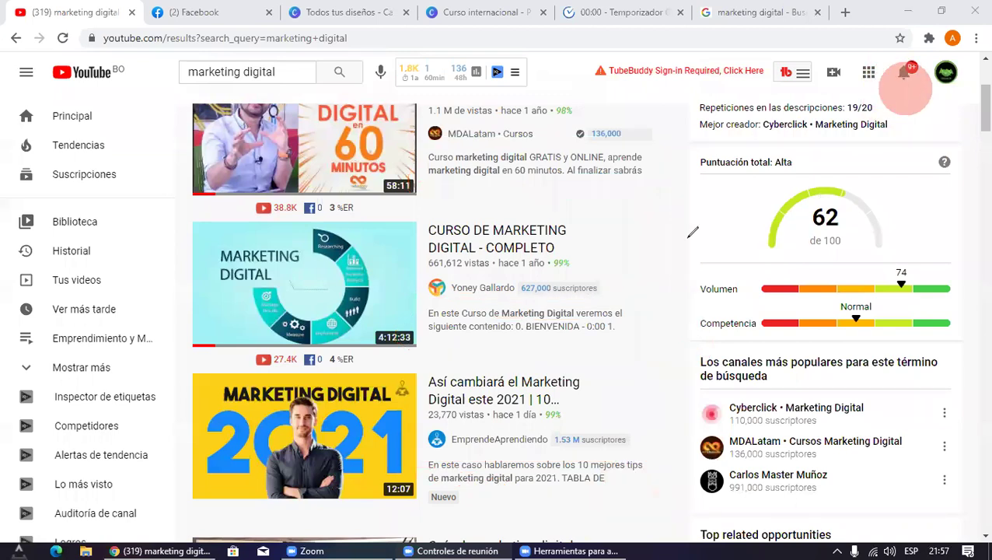
# Open the 'Curso Aprende marketing digital en 60 minutos, GRATIS y ONLINE 2021' video.
pyautogui.scroll(3, 624, 277)
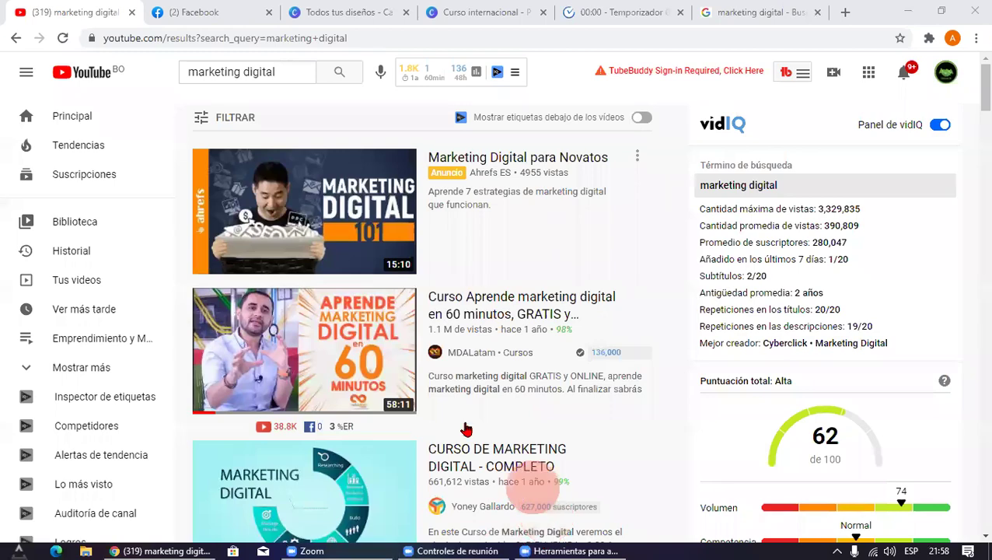
pyautogui.scroll(-3, 464, 427)
pyautogui.scroll(2, 438, 327)
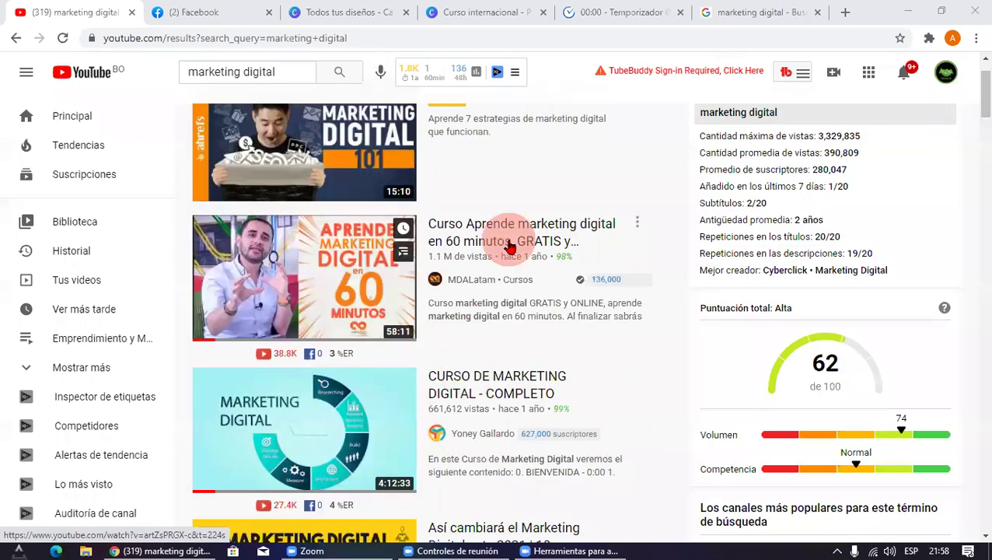
pyautogui.moveTo(505, 237)
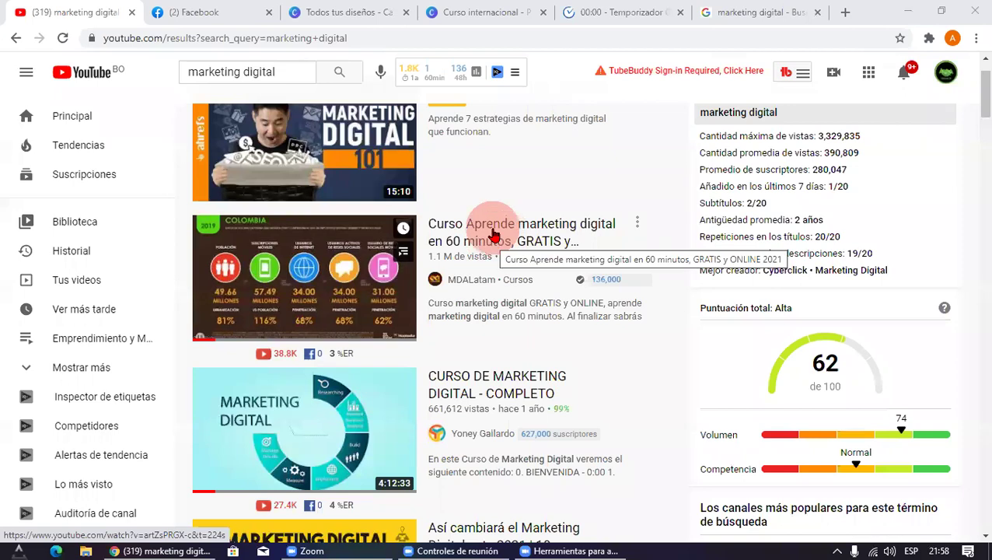
pyautogui.click(493, 243)
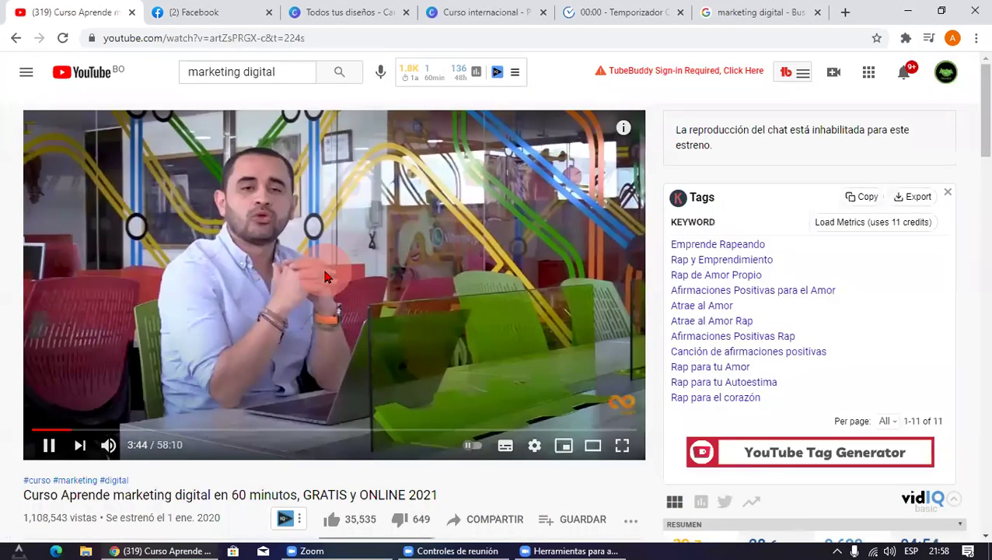
# Pause the video and look through its 62 tags in the Tags panel.
pyautogui.click(325, 277)
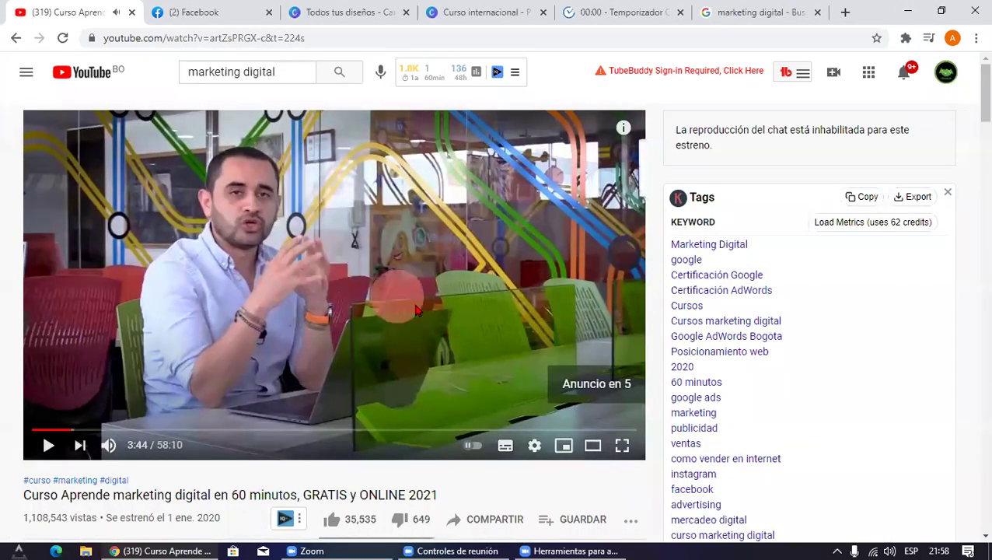
pyautogui.scroll(-1, 678, 226)
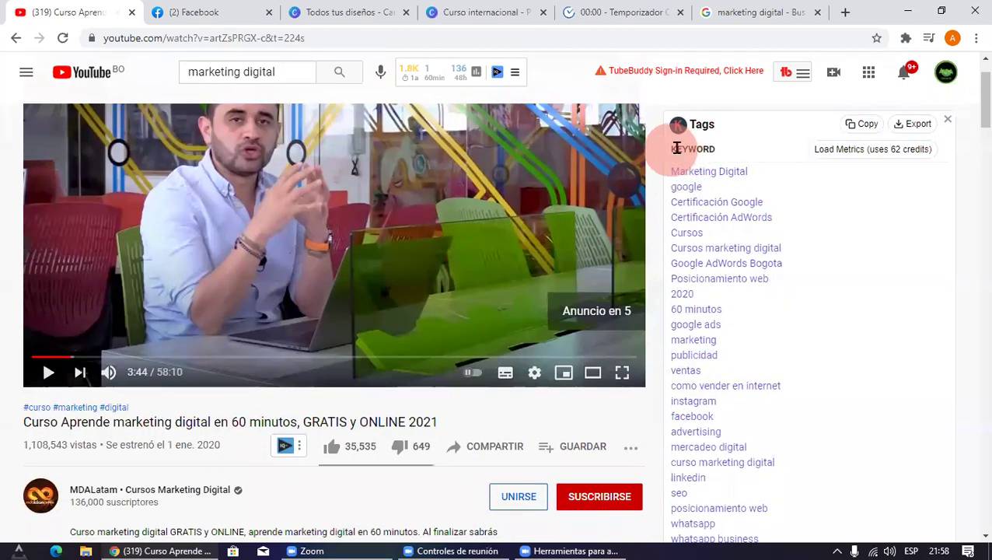
pyautogui.moveTo(668, 146); pyautogui.dragTo(655, 282)
pyautogui.click(656, 281)
pyautogui.scroll(3, 726, 248)
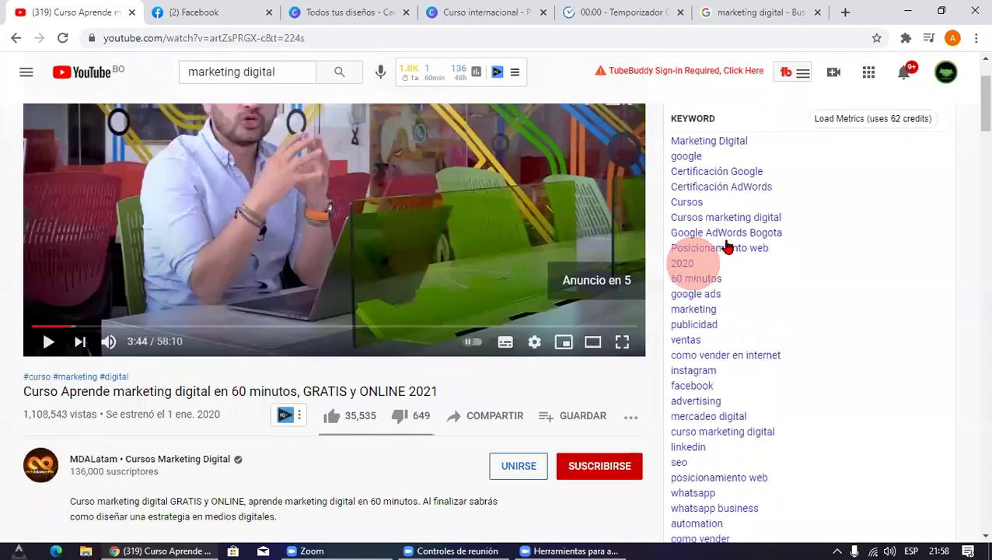
pyautogui.scroll(-3, 726, 243)
pyautogui.scroll(-9, 726, 247)
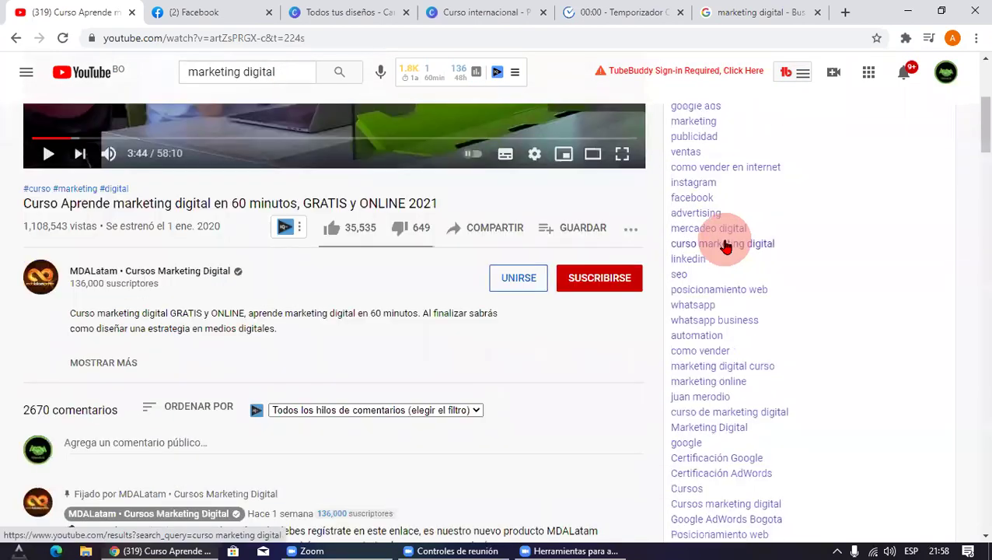
# Scroll down to the vidIQ SEO score of 85.7/100.
pyautogui.scroll(7, 729, 250)
pyautogui.scroll(5, 728, 250)
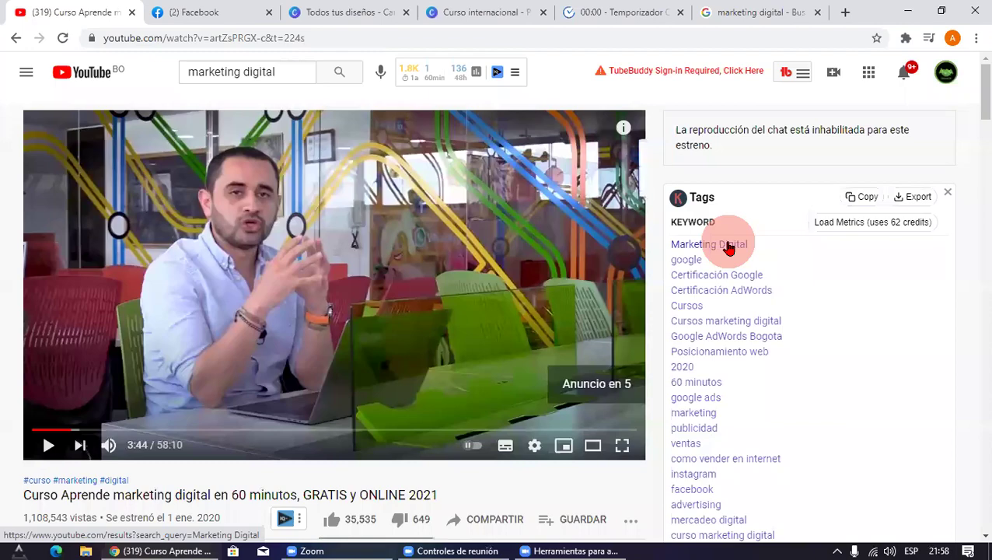
pyautogui.scroll(-7, 726, 243)
pyautogui.scroll(5, 726, 250)
pyautogui.scroll(2, 403, 117)
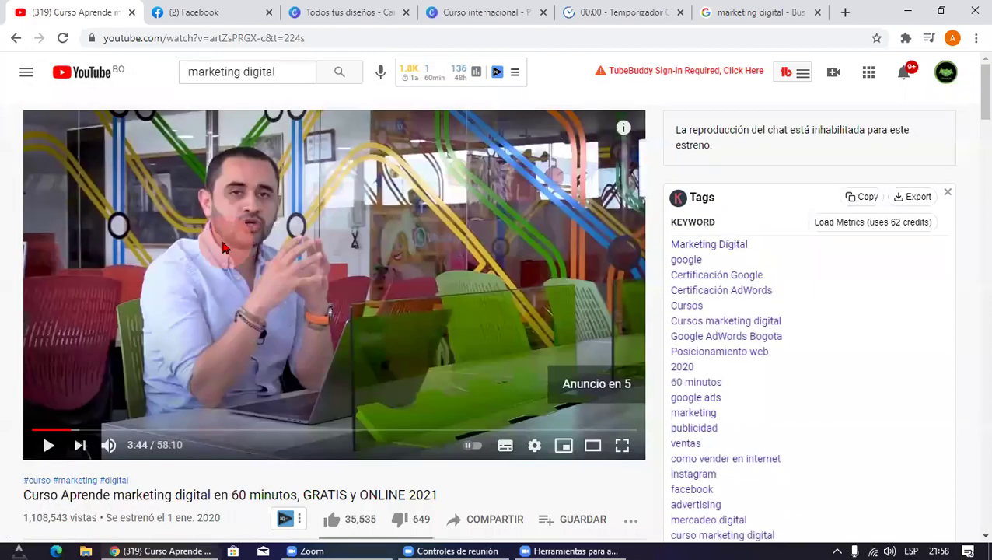
pyautogui.scroll(-6, 778, 289)
pyautogui.scroll(-5, 870, 287)
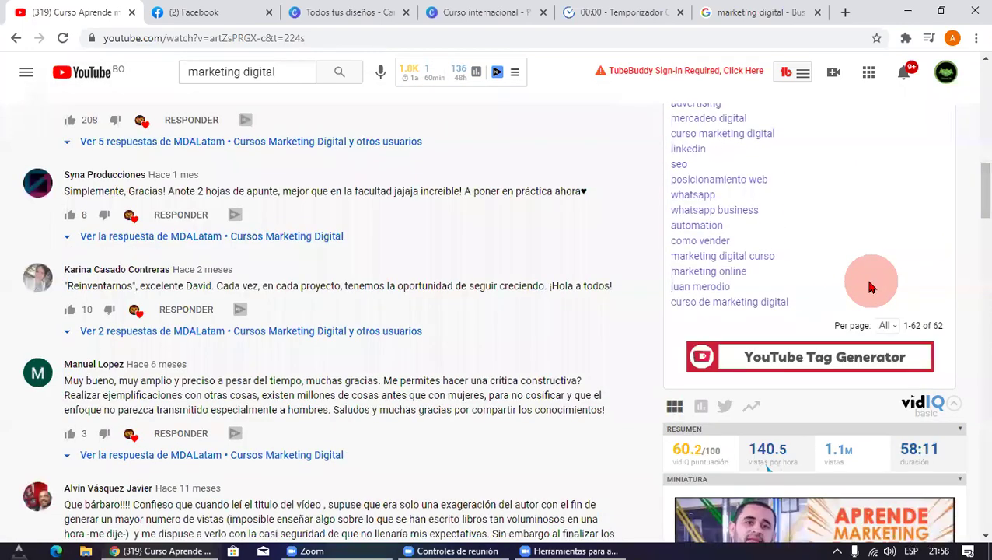
pyautogui.scroll(-8, 870, 284)
pyautogui.moveTo(719, 302)
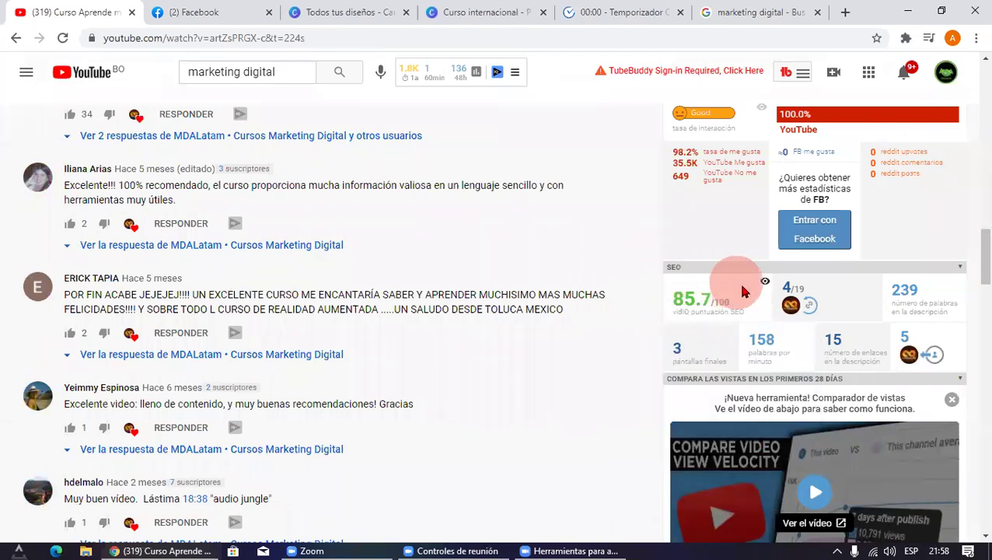
pyautogui.scroll(-1, 746, 284)
pyautogui.moveTo(789, 268)
pyautogui.scroll(-4, 716, 214)
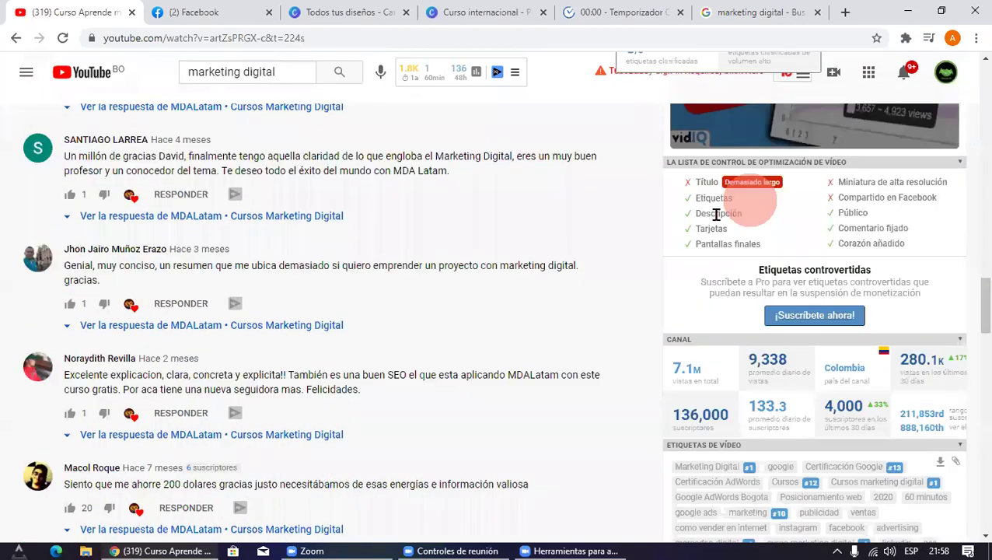
pyautogui.scroll(-3, 710, 241)
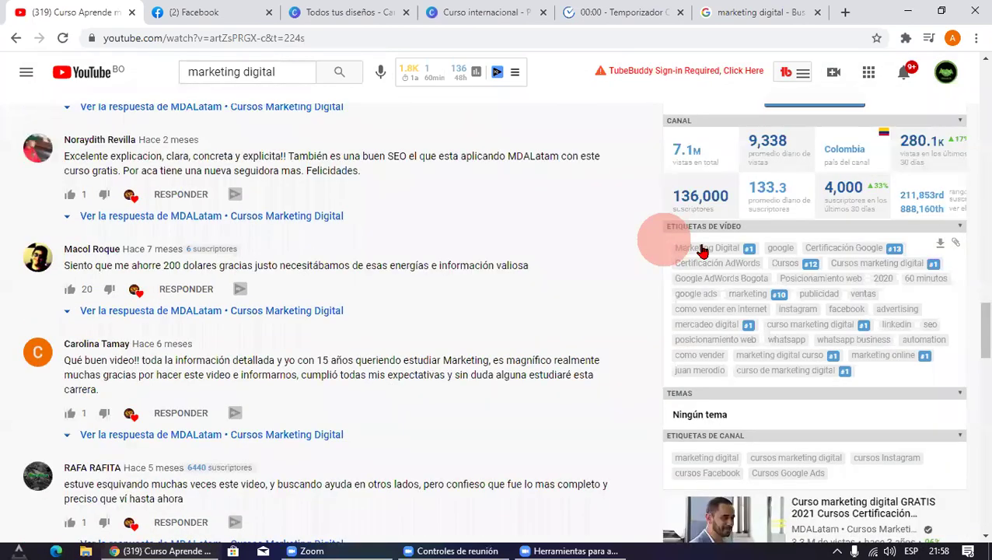
pyautogui.moveTo(701, 250); pyautogui.dragTo(877, 342)
pyautogui.click(876, 378)
pyautogui.scroll(-2, 875, 376)
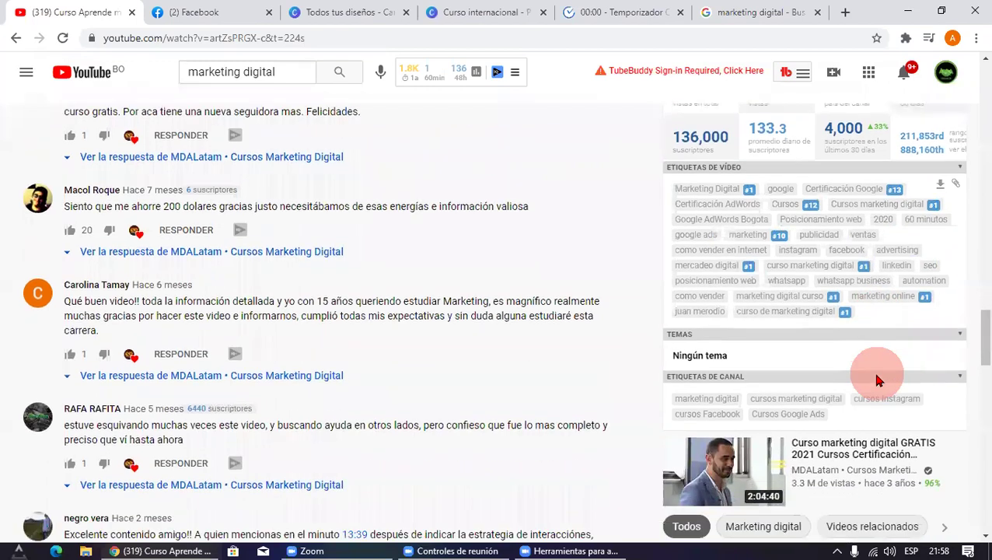
pyautogui.moveTo(855, 332); pyautogui.dragTo(719, 333)
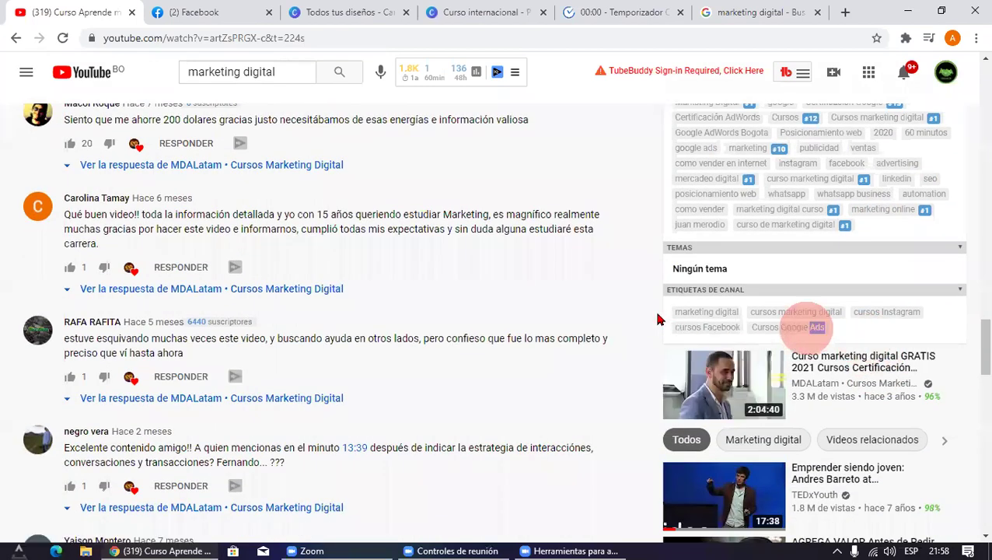
pyautogui.moveTo(657, 318); pyautogui.dragTo(565, 519)
pyautogui.click(642, 350)
pyautogui.moveTo(673, 316); pyautogui.dragTo(879, 343)
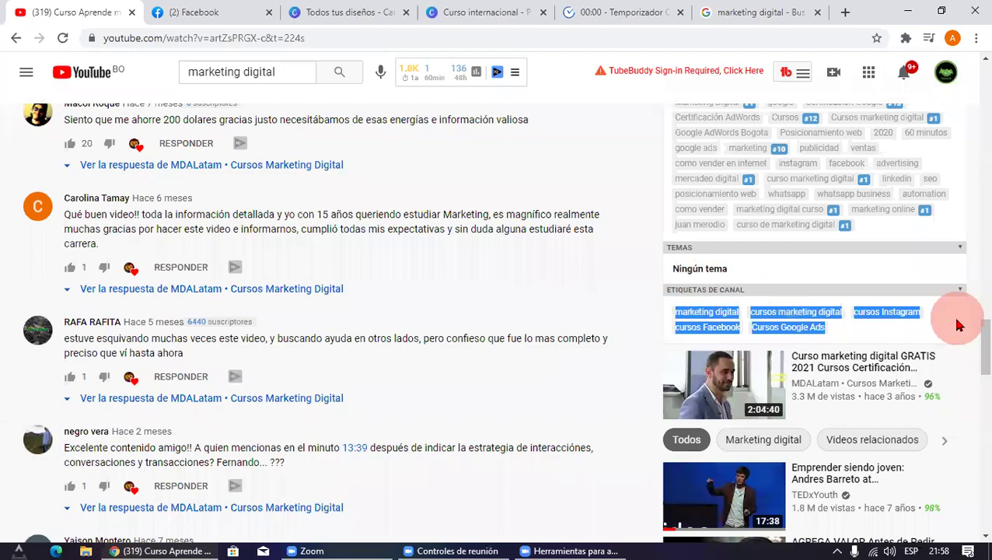
pyautogui.click(912, 314)
pyautogui.scroll(4, 914, 313)
pyautogui.scroll(20, 914, 313)
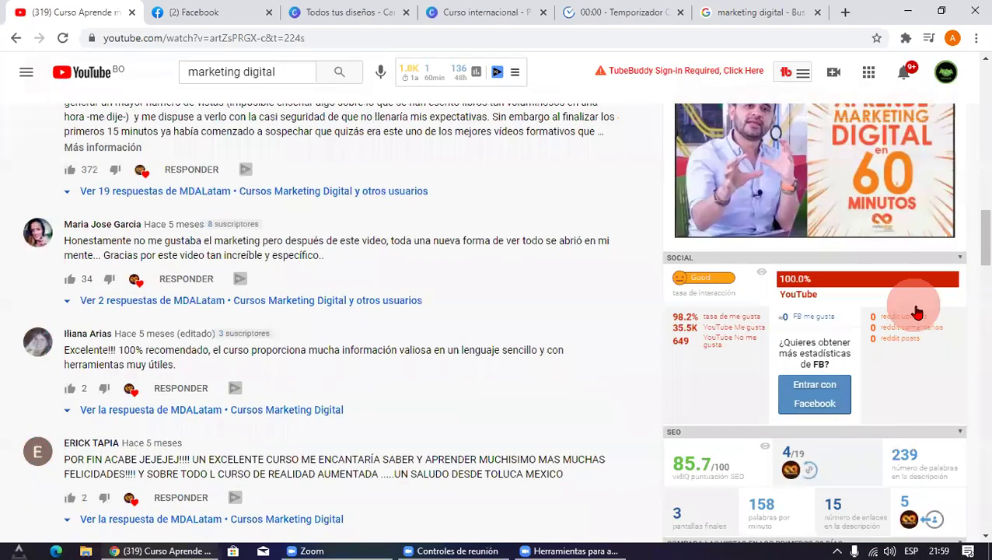
pyautogui.scroll(4, 908, 301)
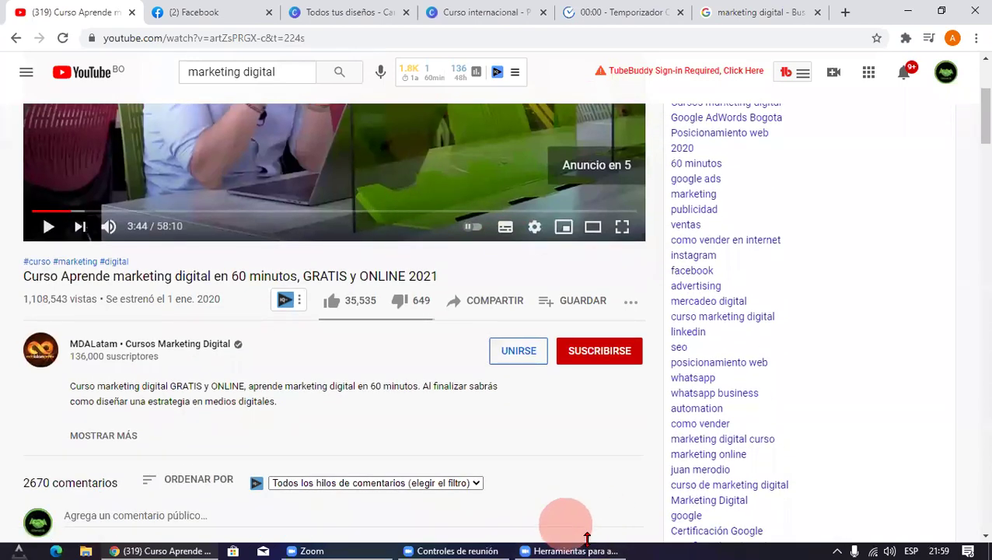
# Scroll through the vidIQ sidebar's tags, channel stats and SEO score.
pyautogui.scroll(3, 828, 299)
pyautogui.scroll(-5, 828, 299)
pyautogui.scroll(5, 826, 294)
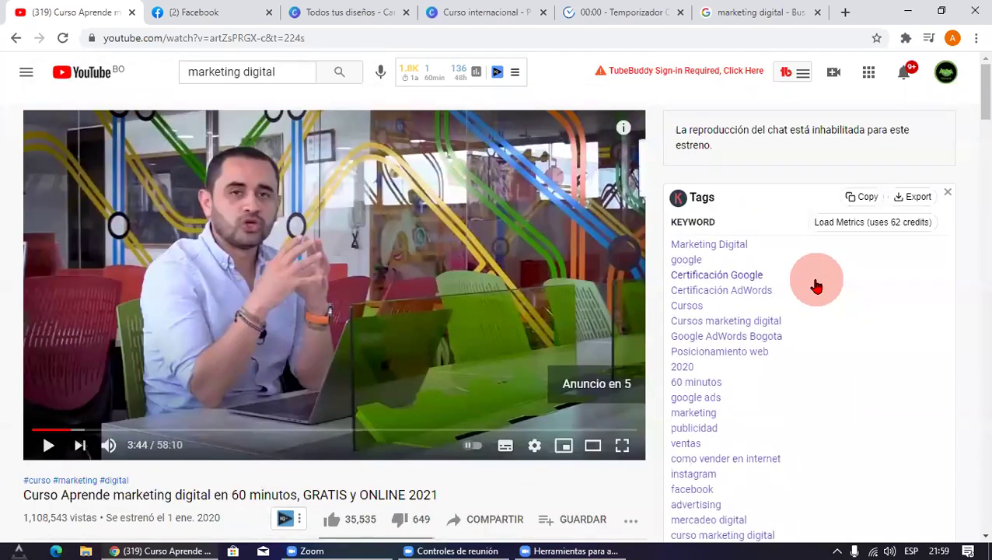
pyautogui.scroll(-2, 727, 295)
pyautogui.scroll(-10, 733, 307)
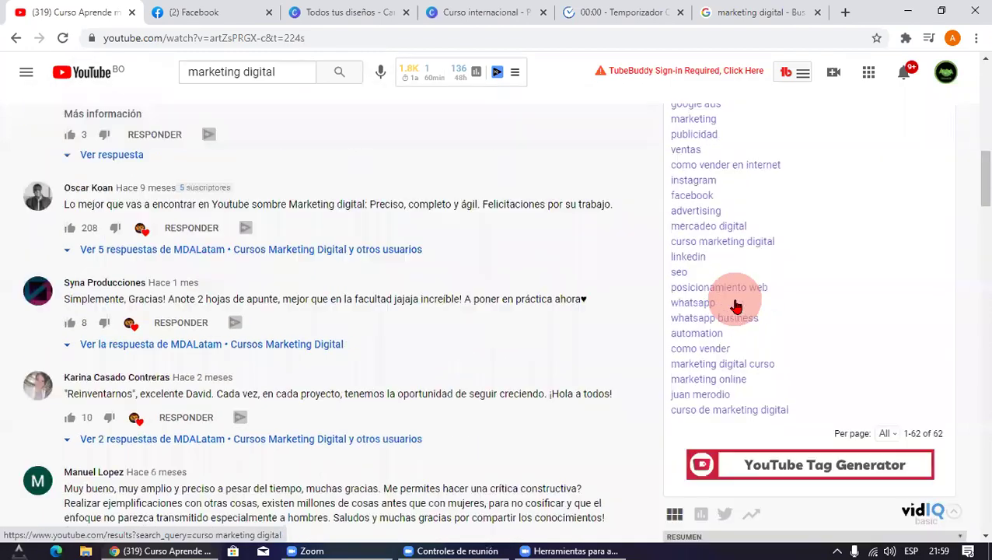
pyautogui.scroll(5, 734, 300)
pyautogui.scroll(-18, 730, 287)
pyautogui.scroll(-2, 780, 278)
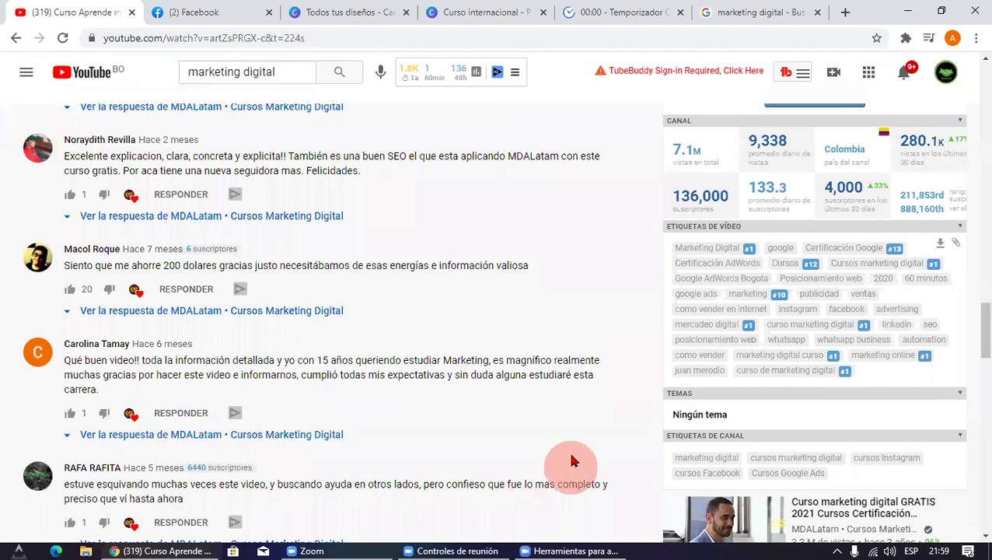
# Scroll back to the top and bring up the account menu with Tu canal and YouTube Studio.
pyautogui.scroll(15, 763, 285)
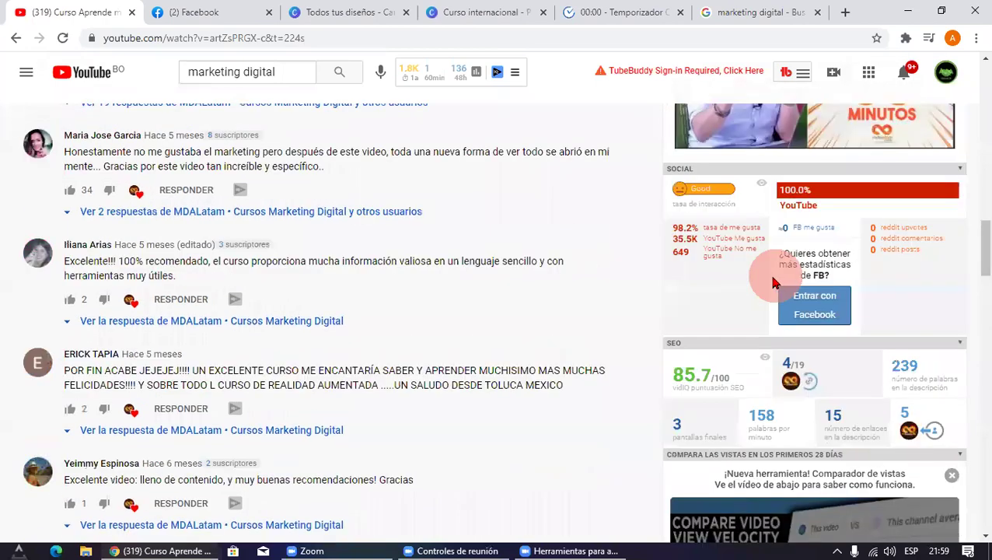
pyautogui.scroll(2, 722, 228)
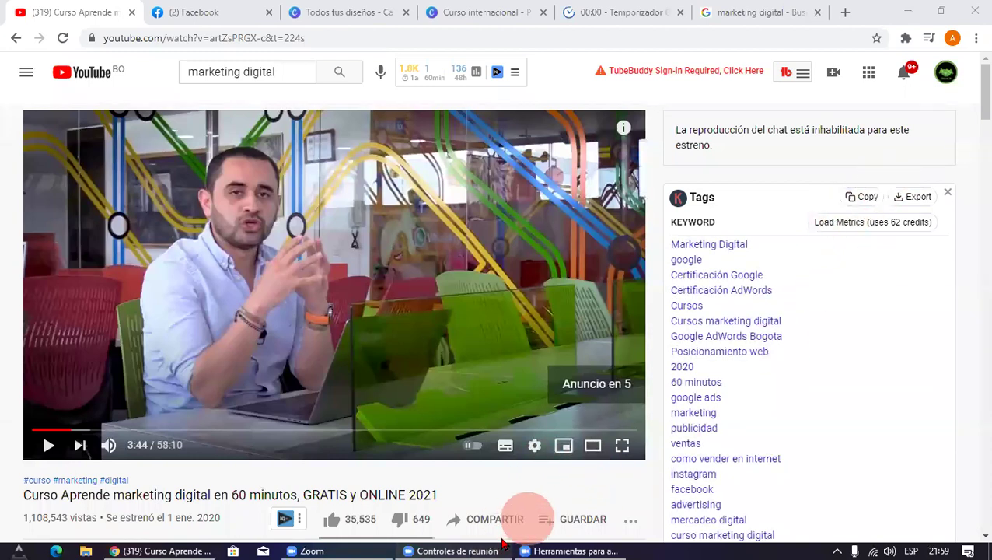
pyautogui.click(946, 71)
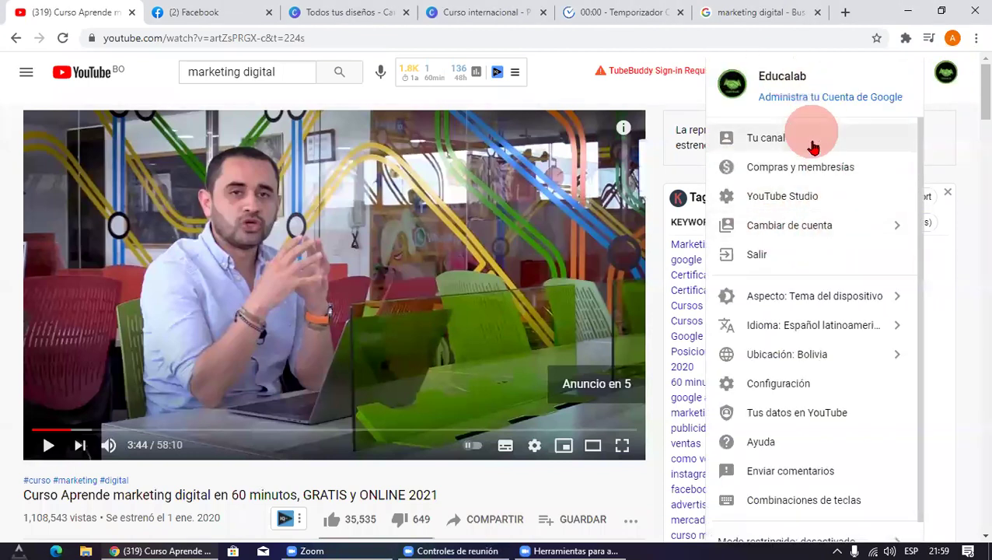
# Switch to another account via Cambiar de cuenta and pause the reloaded marketing course video.
pyautogui.click(842, 233)
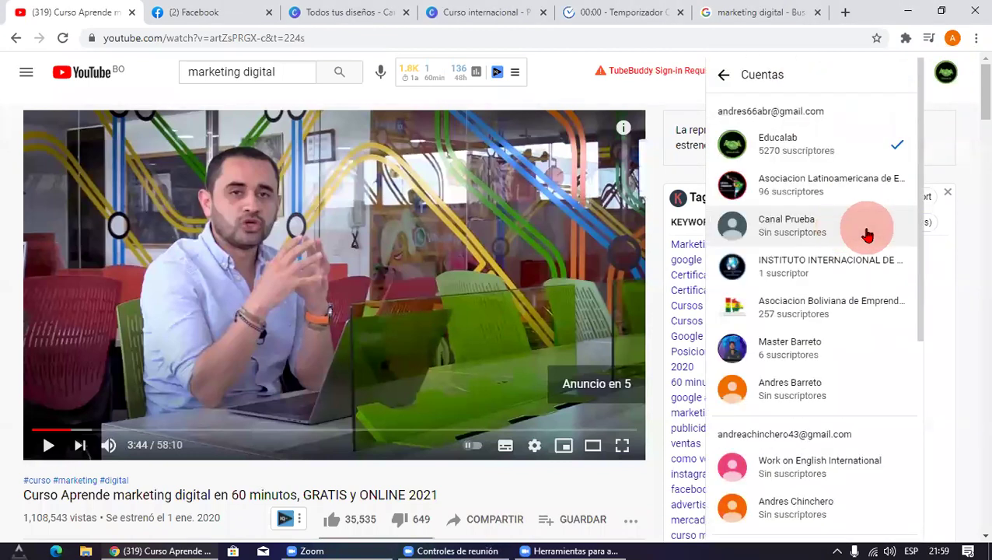
pyautogui.scroll(-1, 847, 225)
pyautogui.scroll(-1, 819, 208)
pyautogui.click(831, 252)
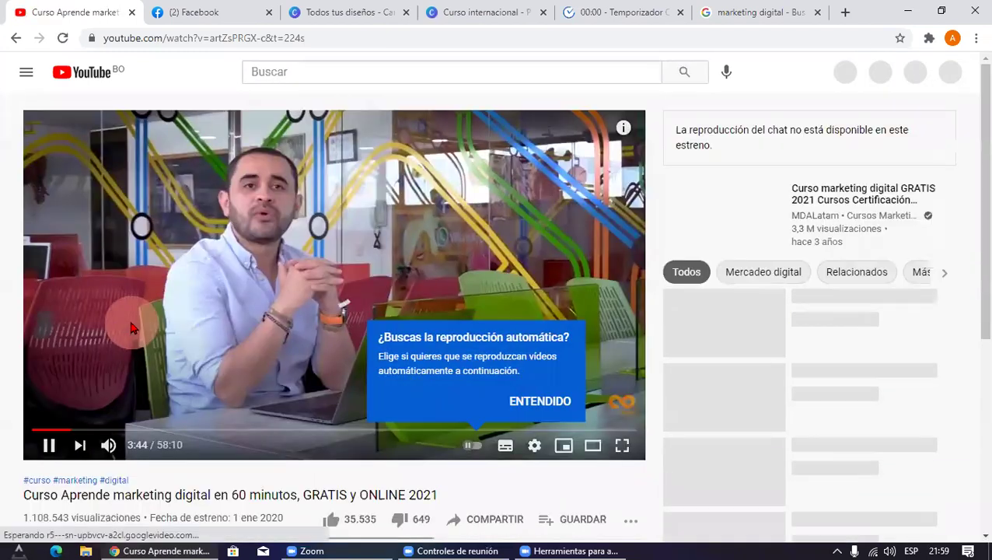
pyautogui.click(132, 327)
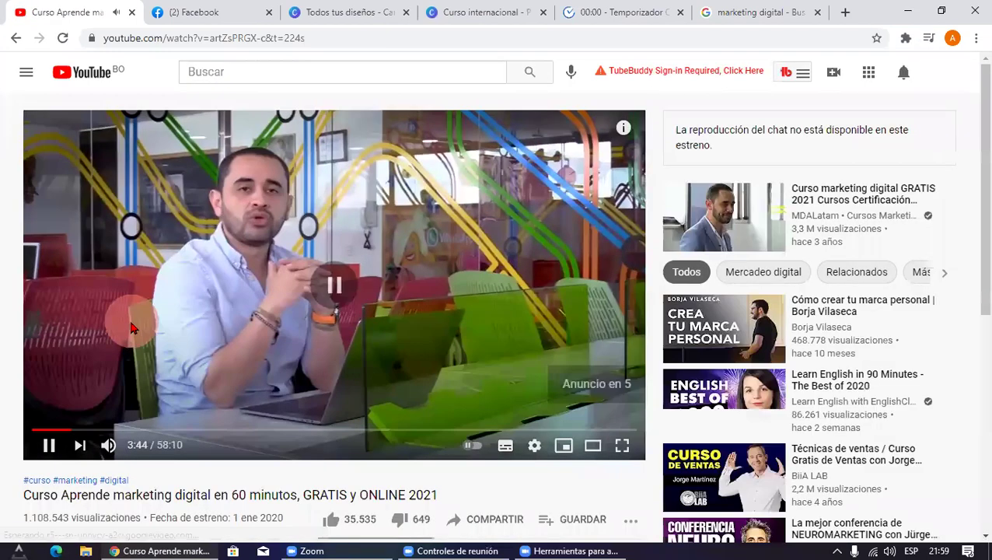
pyautogui.click(906, 73)
pyautogui.click(862, 255)
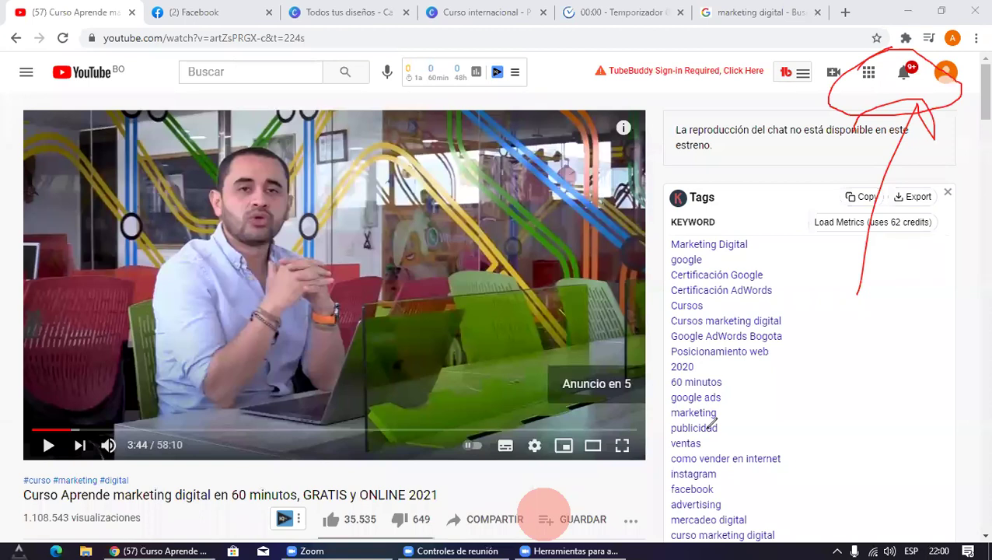
# Clear the red marks and go to YouTube Studio's Panel del canal for the new channel.
pyautogui.press('Escape')
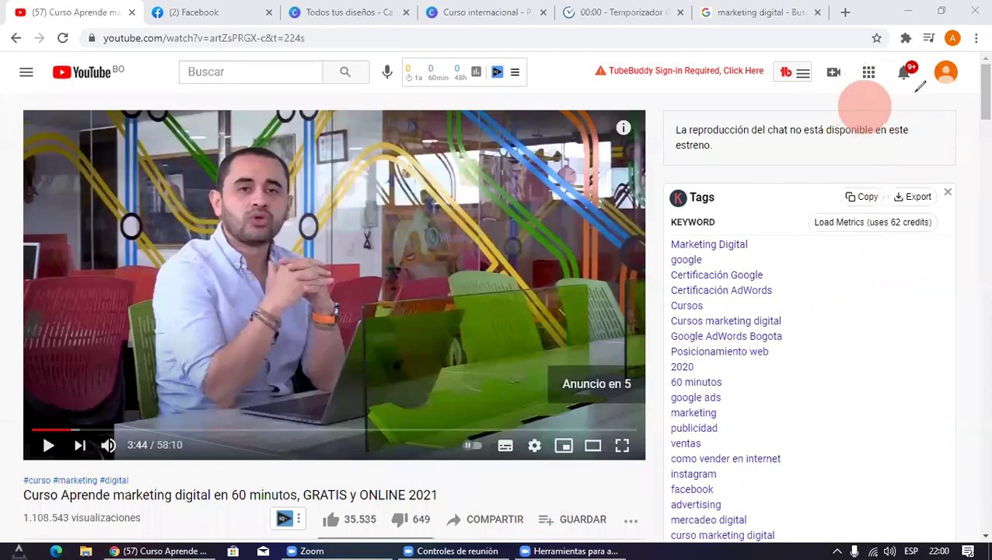
pyautogui.click(946, 75)
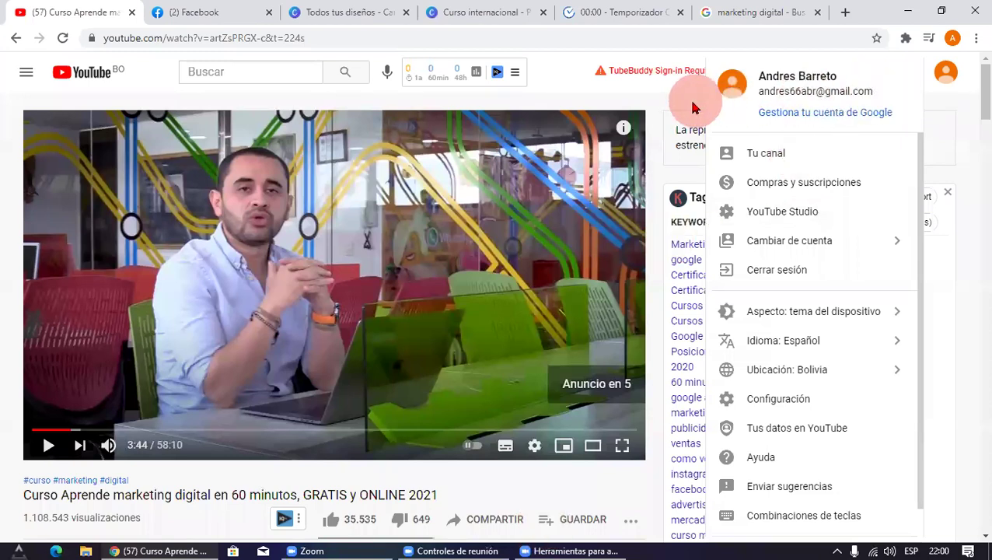
pyautogui.click(881, 91)
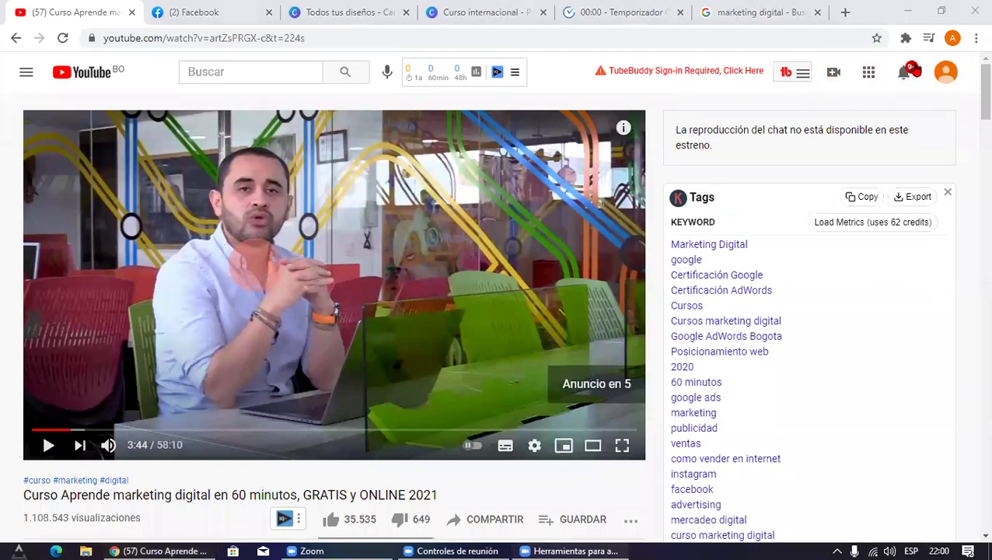
pyautogui.click(946, 73)
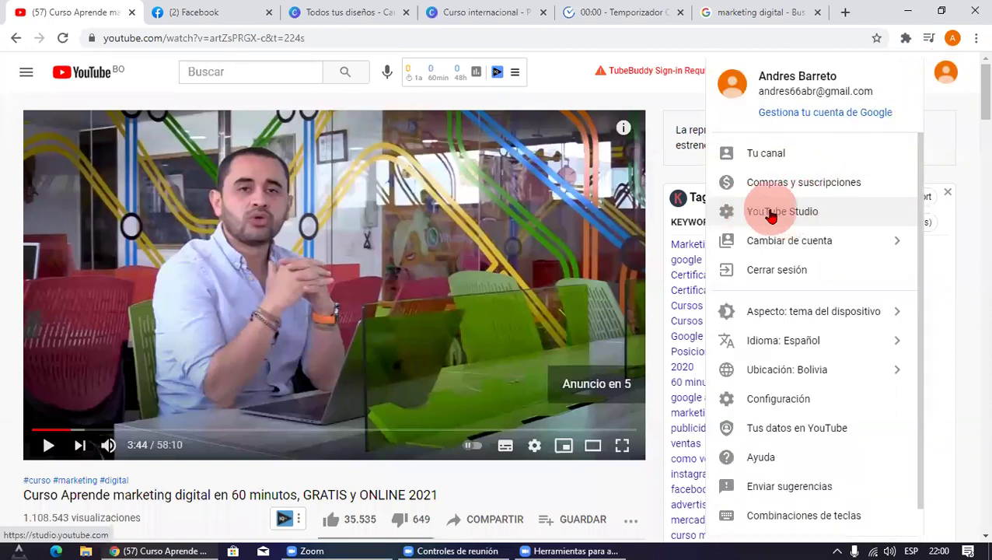
pyautogui.click(770, 216)
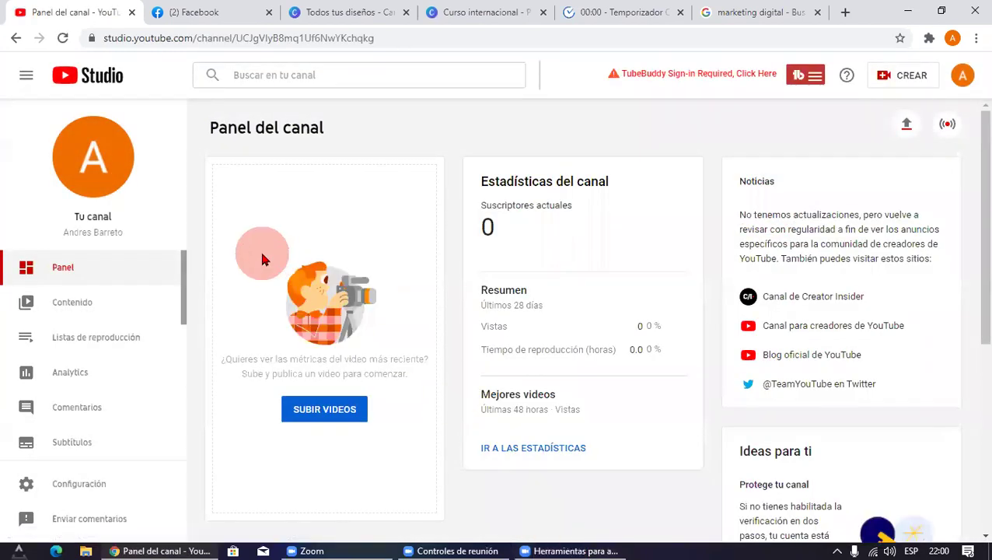
# Open Configuración from the Studio sidebar below the empty channel dashboard.
pyautogui.scroll(-5, 206, 298)
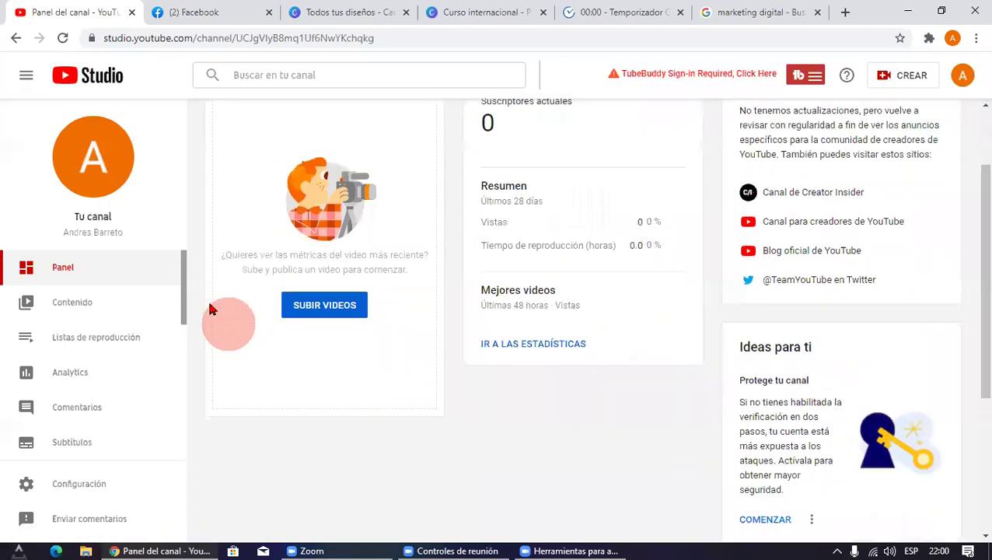
pyautogui.scroll(4, 210, 308)
pyautogui.scroll(-3, 122, 454)
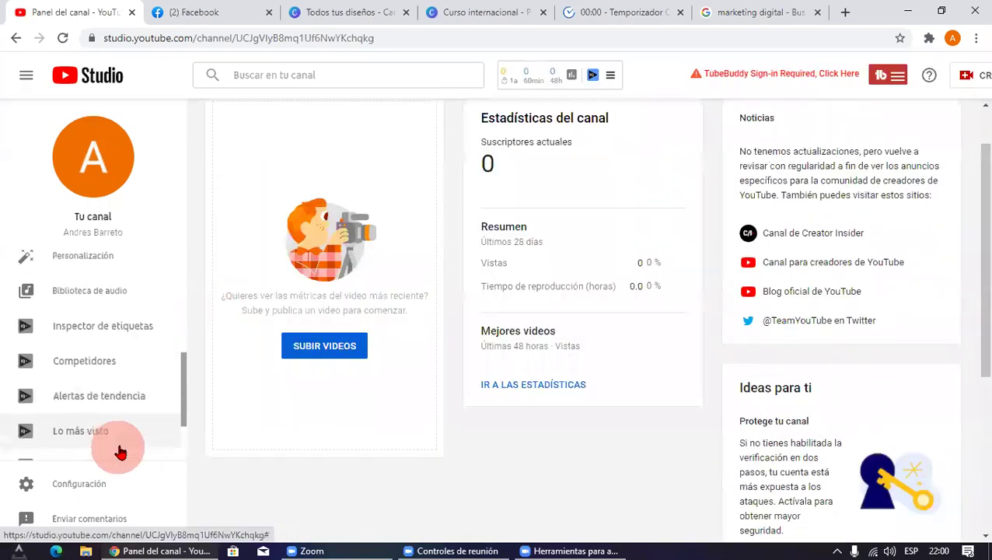
pyautogui.scroll(-1, 119, 468)
pyautogui.click(78, 482)
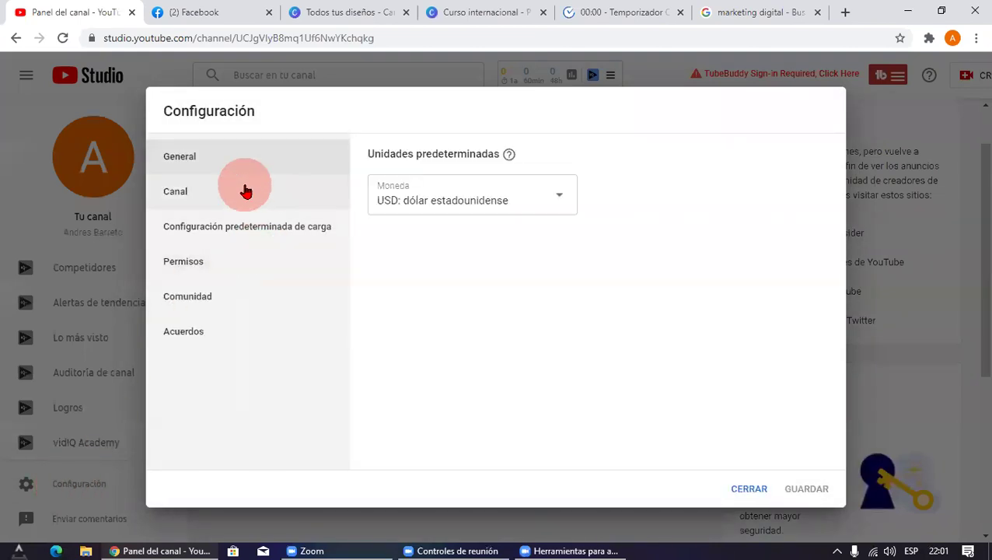
# Review the channel's Configuración avanzada under Canal, then close the settings window.
pyautogui.click(244, 188)
pyautogui.click(558, 171)
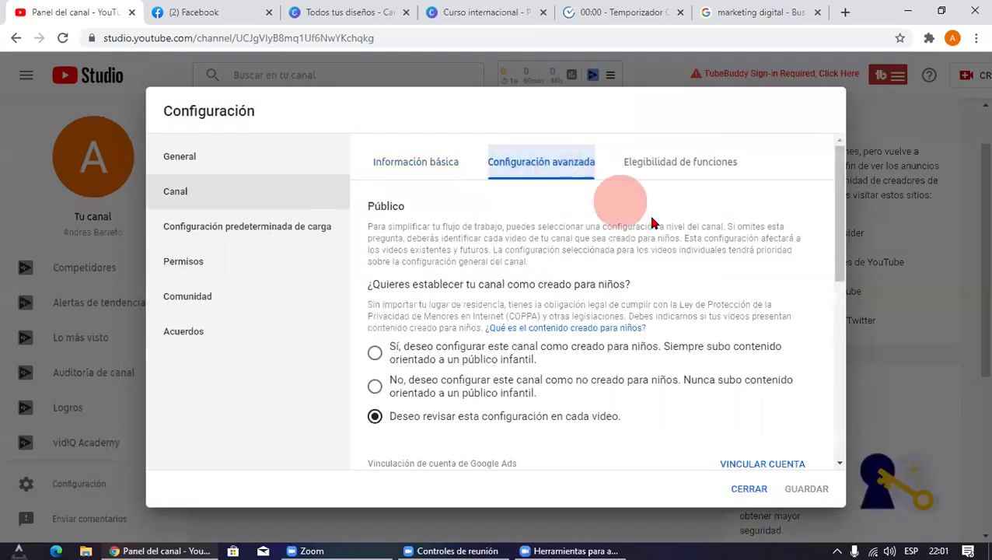
pyautogui.scroll(-5, 653, 223)
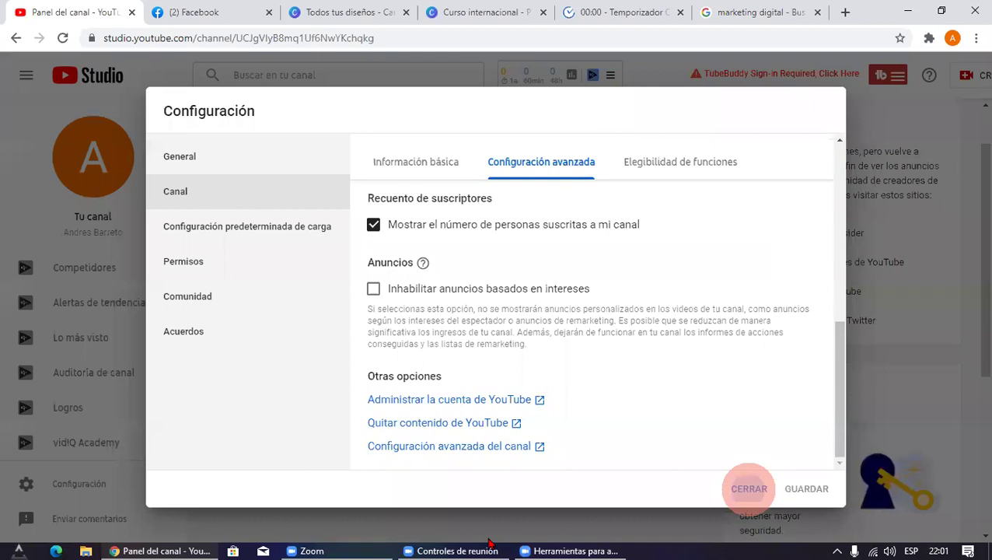
pyautogui.click(748, 488)
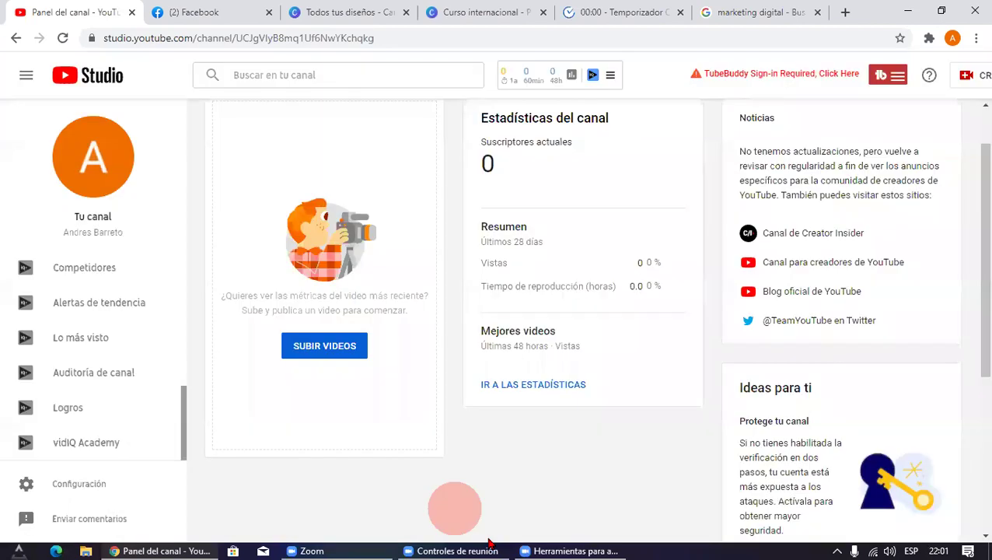
# Return to Canal > Configuración avanzada and open Administrar la cuenta de YouTube in a new tab.
pyautogui.click(117, 495)
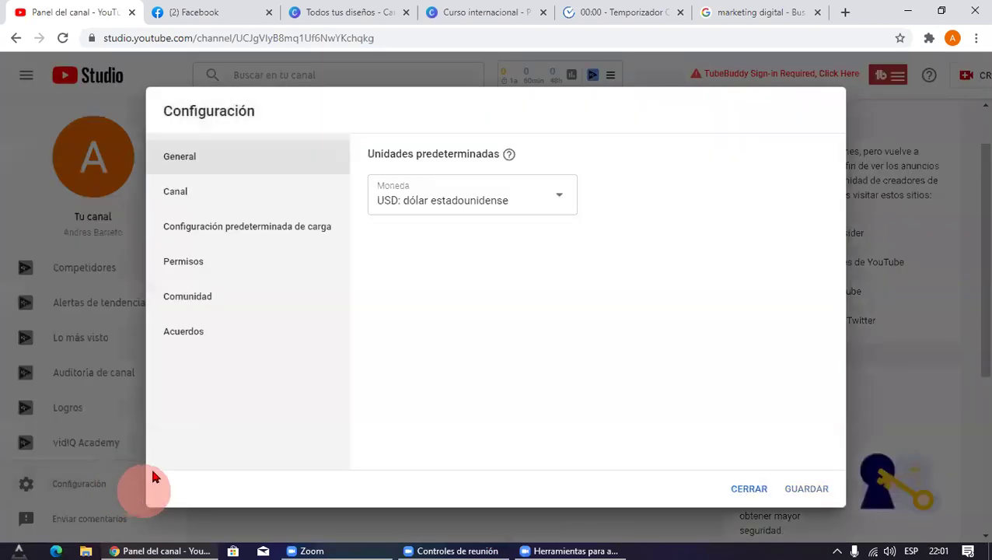
pyautogui.click(198, 207)
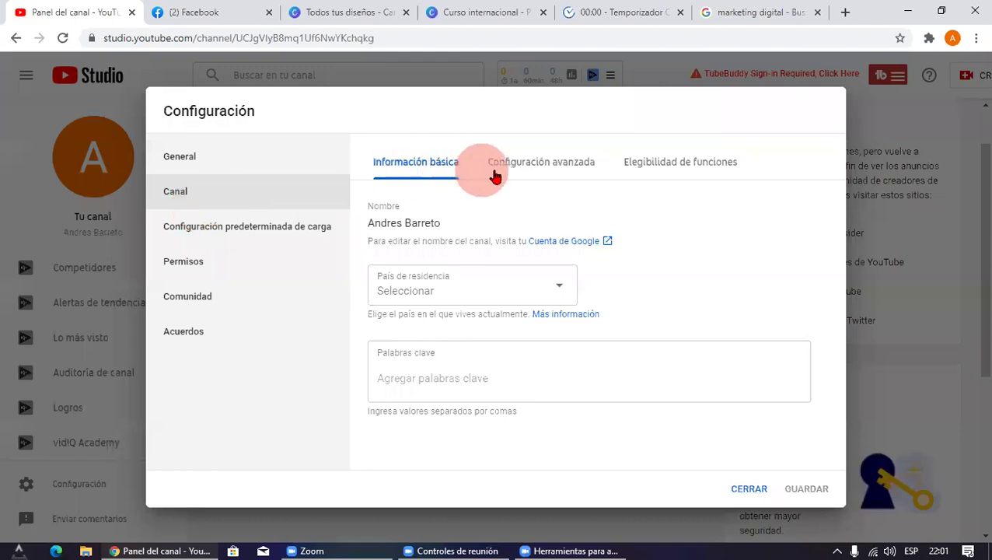
pyautogui.click(549, 170)
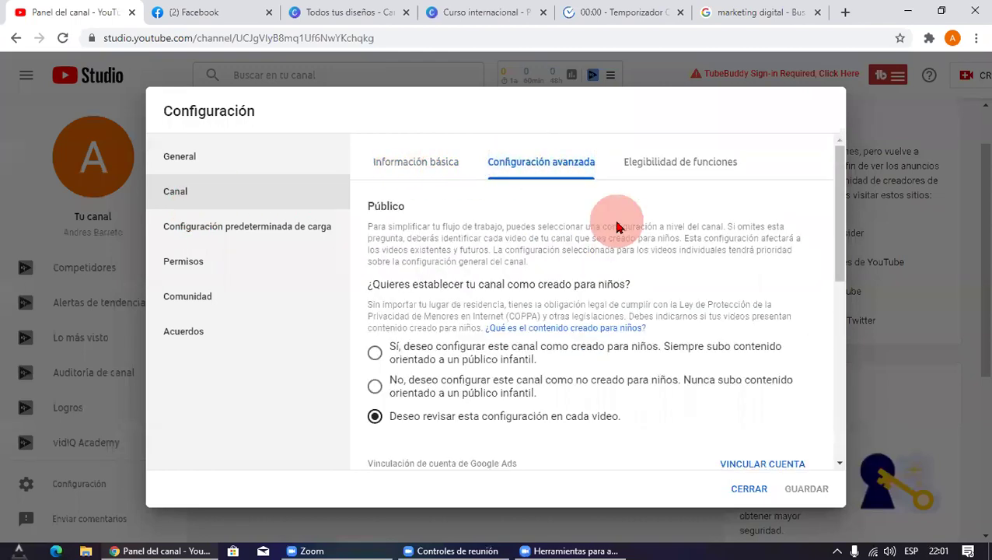
pyautogui.scroll(-5, 637, 217)
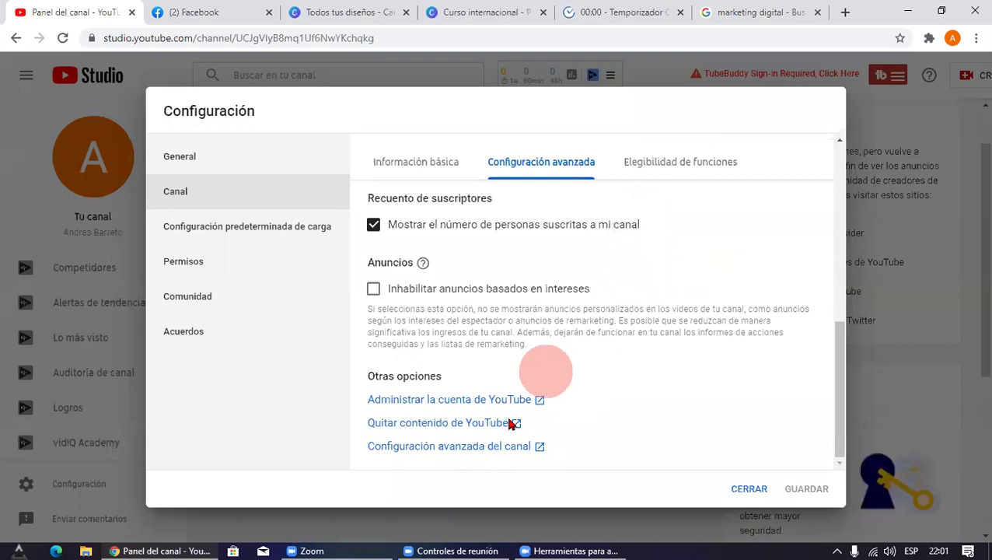
pyautogui.click(459, 401)
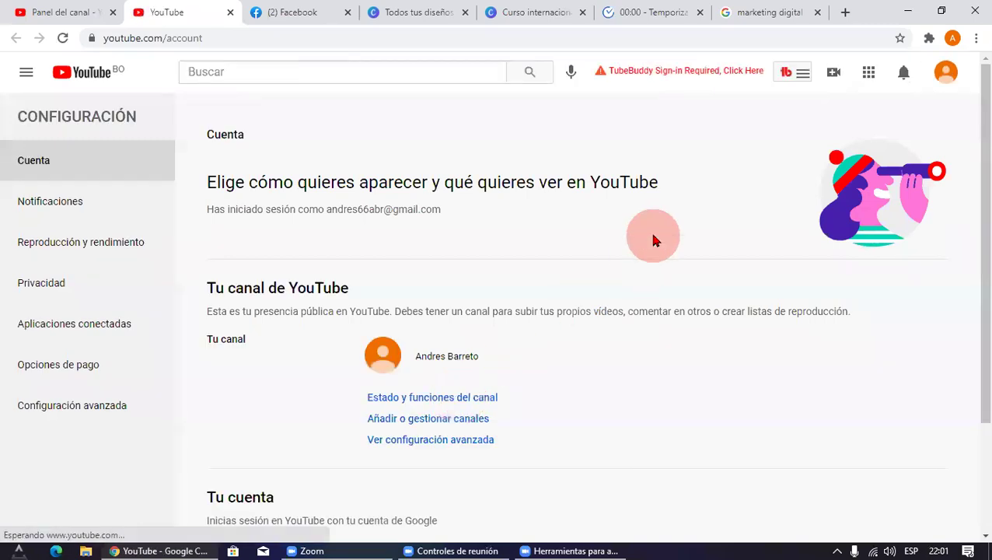
# Point out the channel list, then open the add/manage channels page and choose 'Crear un canal nuevo'.
pyautogui.scroll(-1, 553, 235)
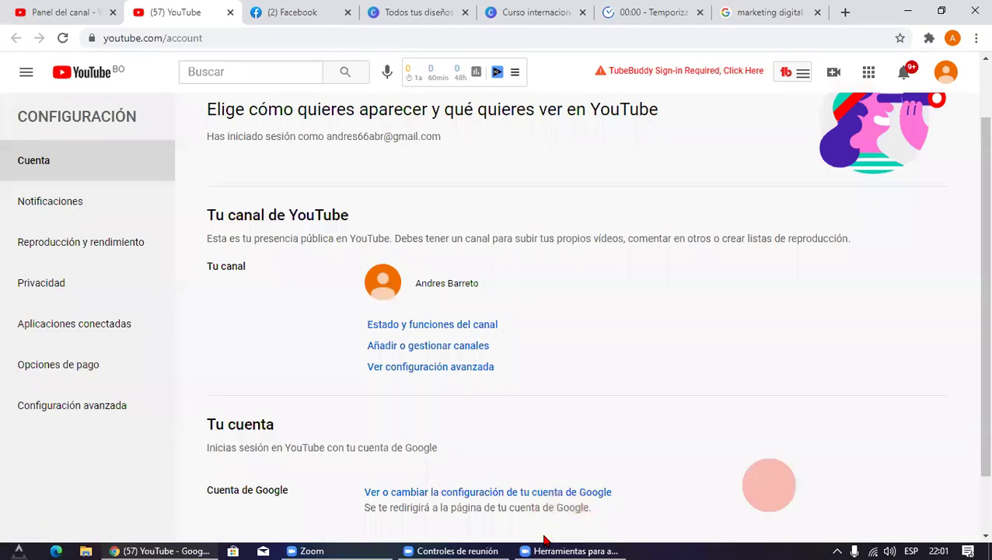
pyautogui.moveTo(333, 314)
pyautogui.mouseDown()
pyautogui.moveTo(582, 339)
pyautogui.moveTo(327, 328)
pyautogui.mouseUp()
pyautogui.moveTo(492, 344)
pyautogui.mouseDown()
pyautogui.moveTo(696, 330)
pyautogui.moveTo(488, 340)
pyautogui.moveTo(535, 376)
pyautogui.mouseUp()
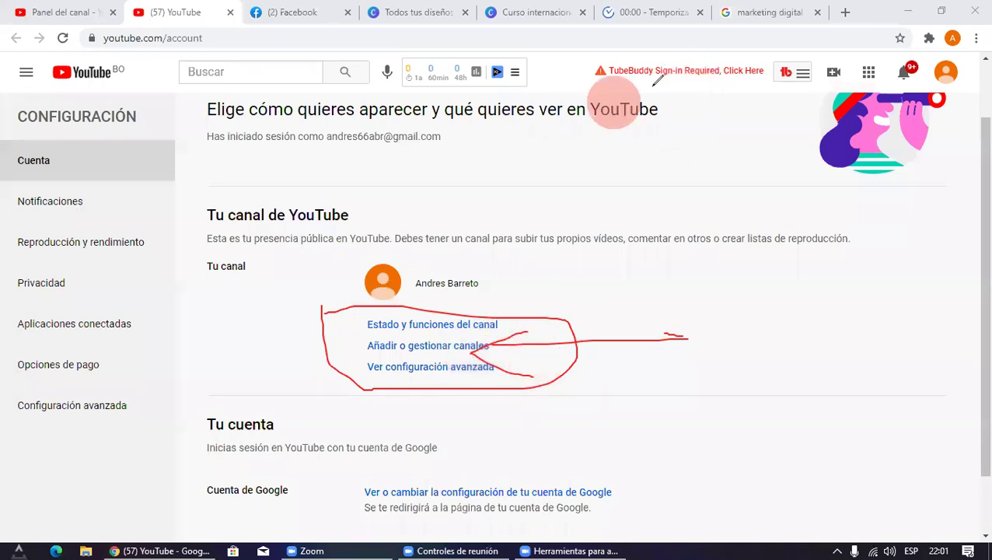
pyautogui.press('e')
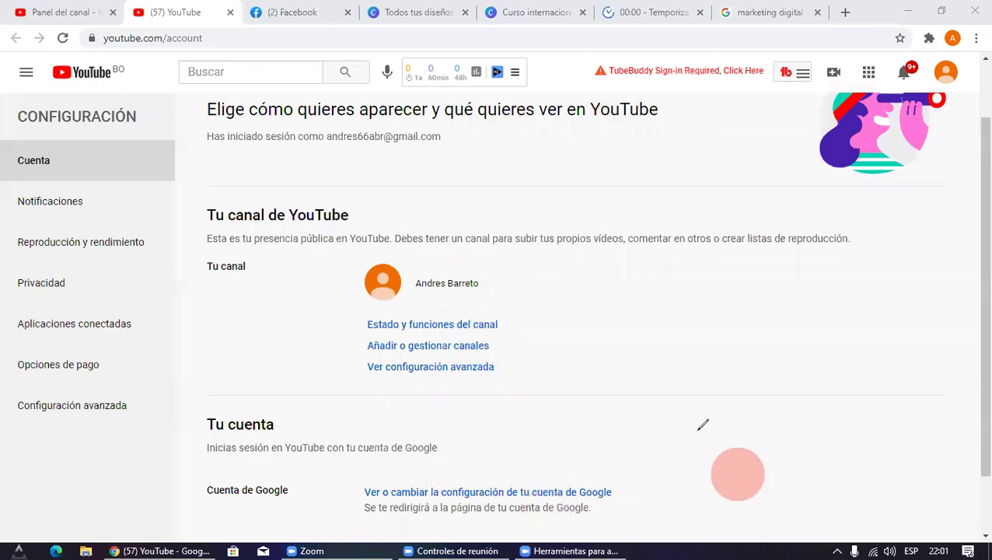
pyautogui.click(441, 357)
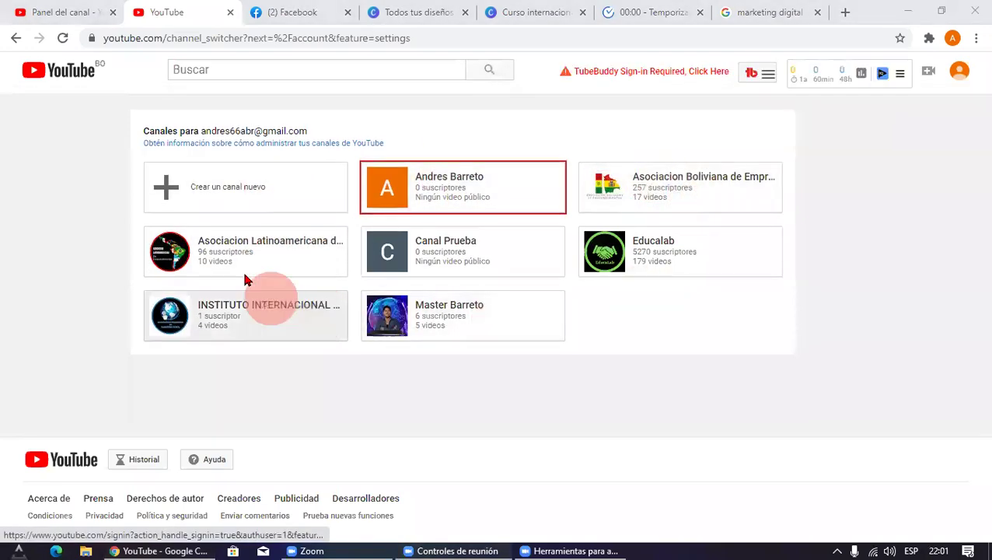
pyautogui.click(232, 196)
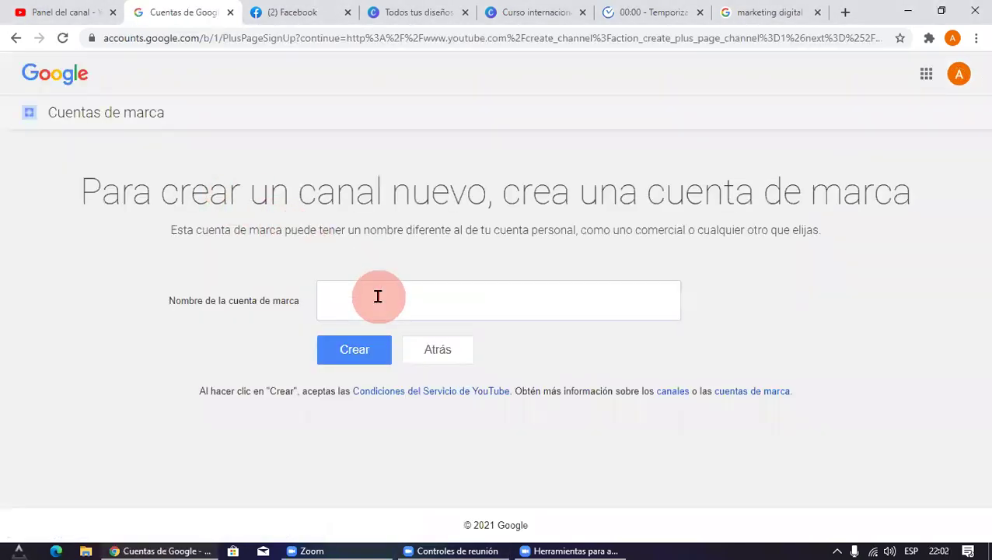
# Fill the brand account name with the 'Canal Prueba' suggestion and create the account.
pyautogui.click(377, 297)
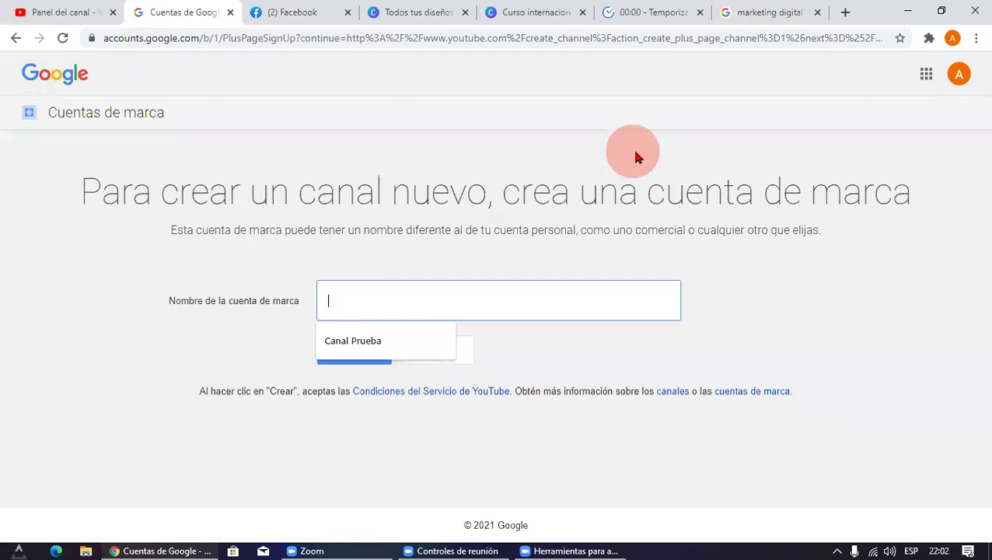
pyautogui.click(635, 156)
pyautogui.click(381, 302)
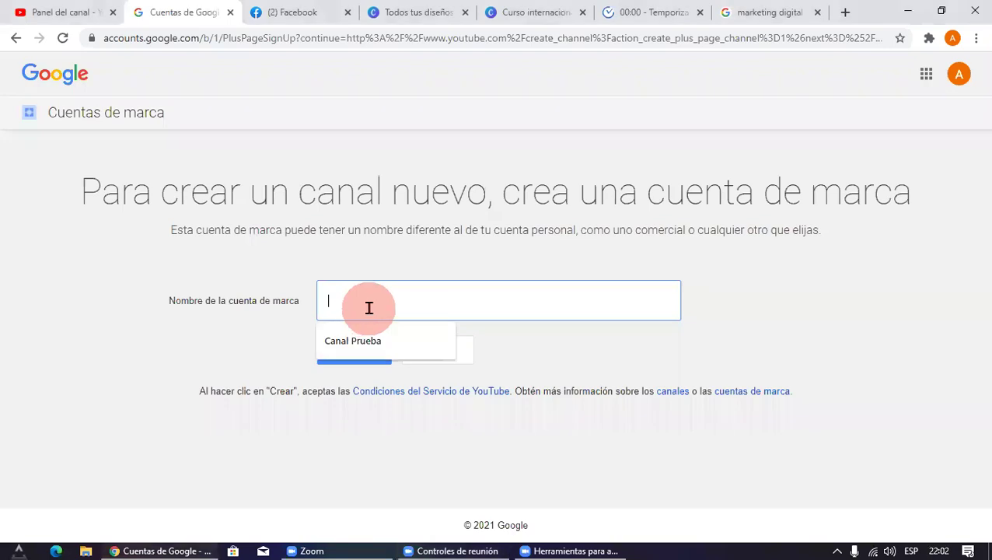
pyautogui.click(428, 343)
pyautogui.click(358, 350)
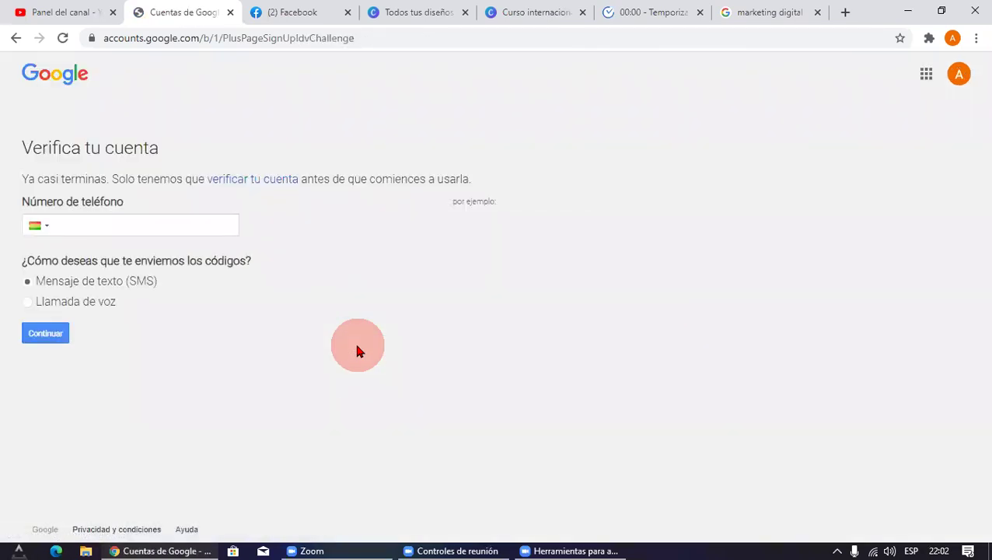
# Enter the phone number and request the verification code by SMS.
pyautogui.click(138, 224)
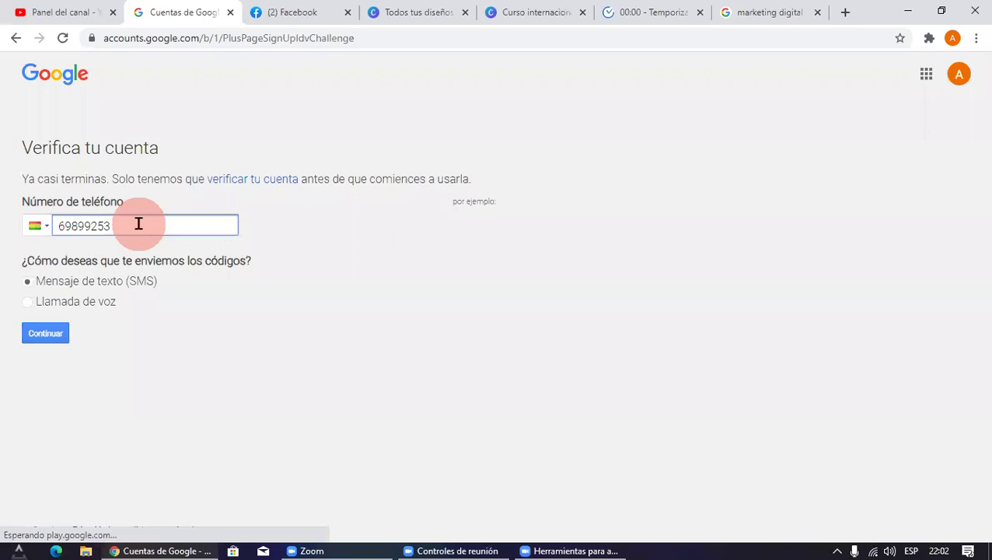
pyautogui.click(46, 334)
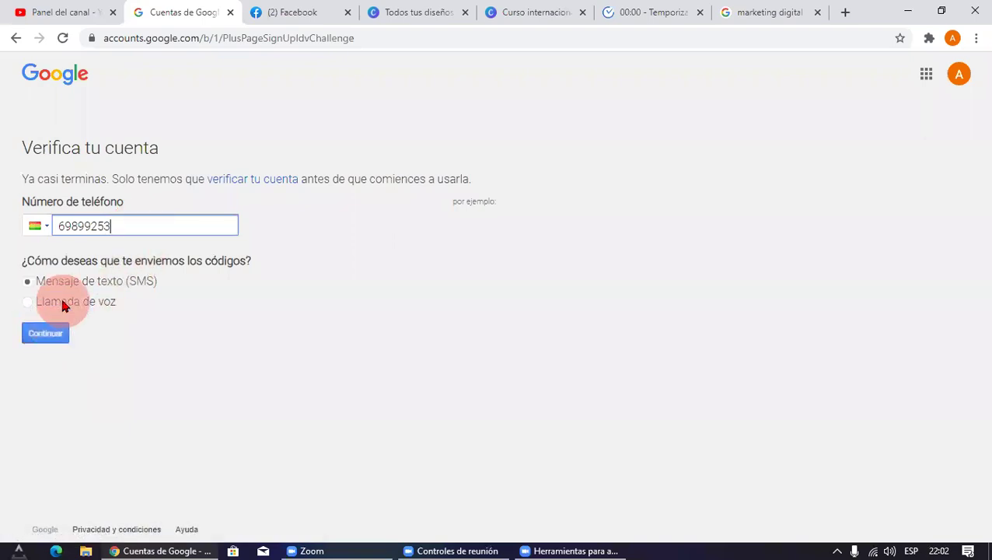
pyautogui.click(45, 334)
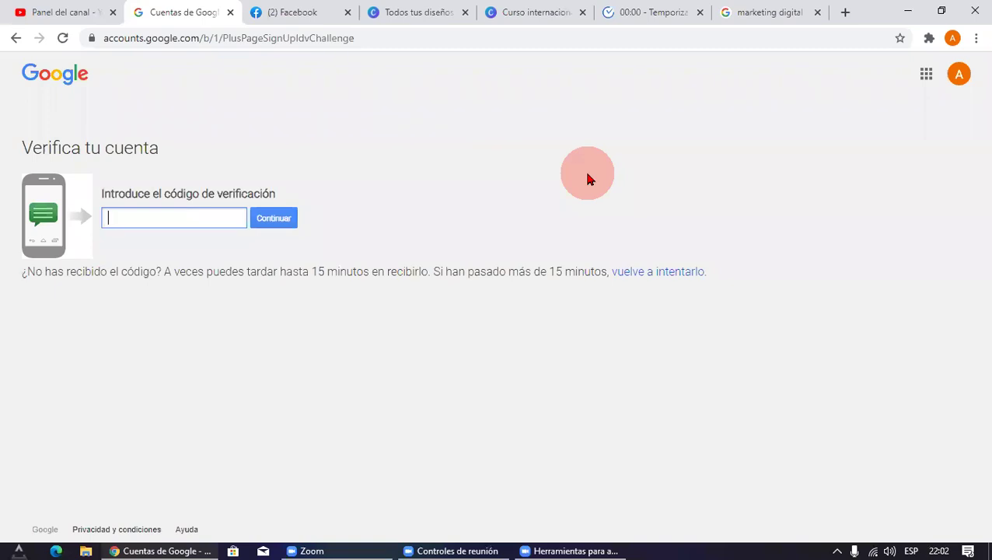
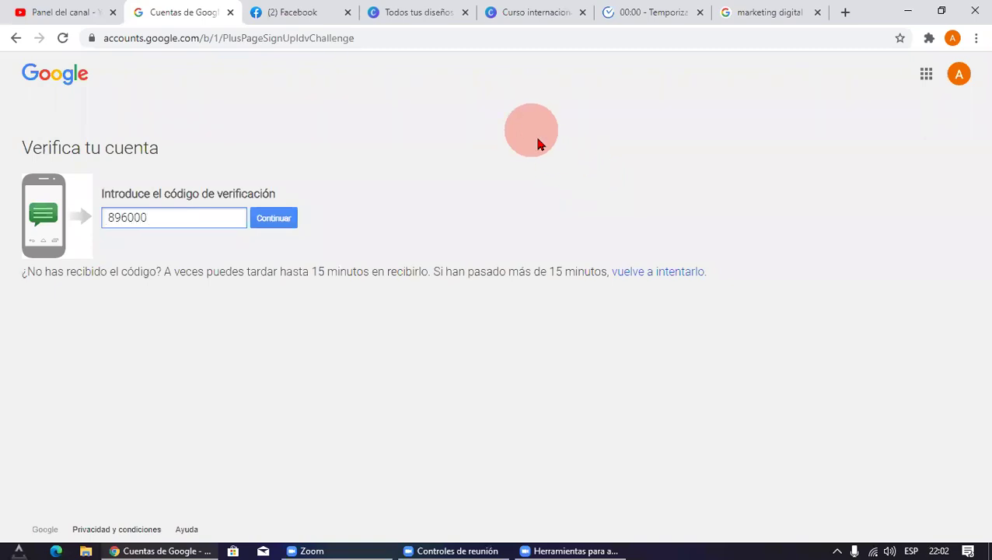
# Type the texted verification code and confirm it.
pyautogui.click(286, 225)
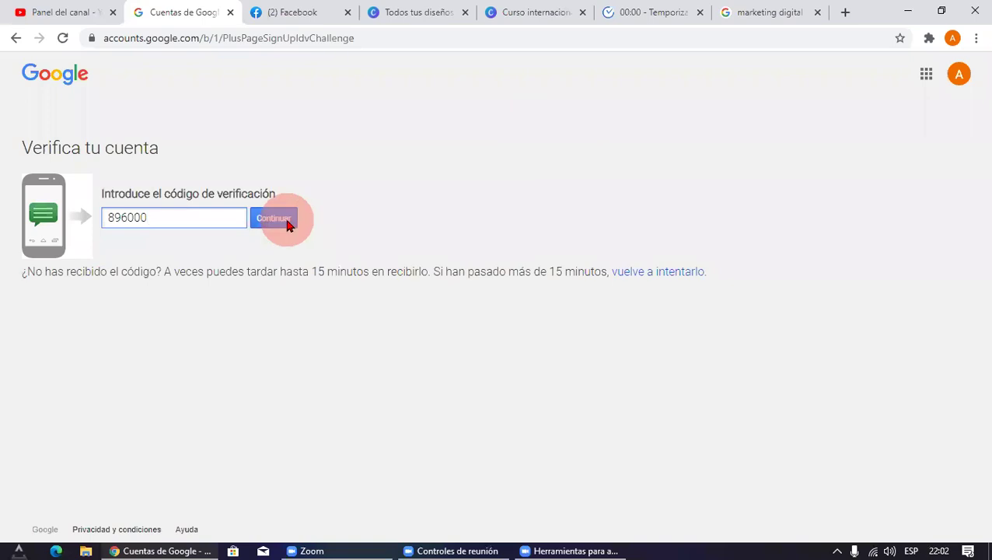
pyautogui.click(285, 224)
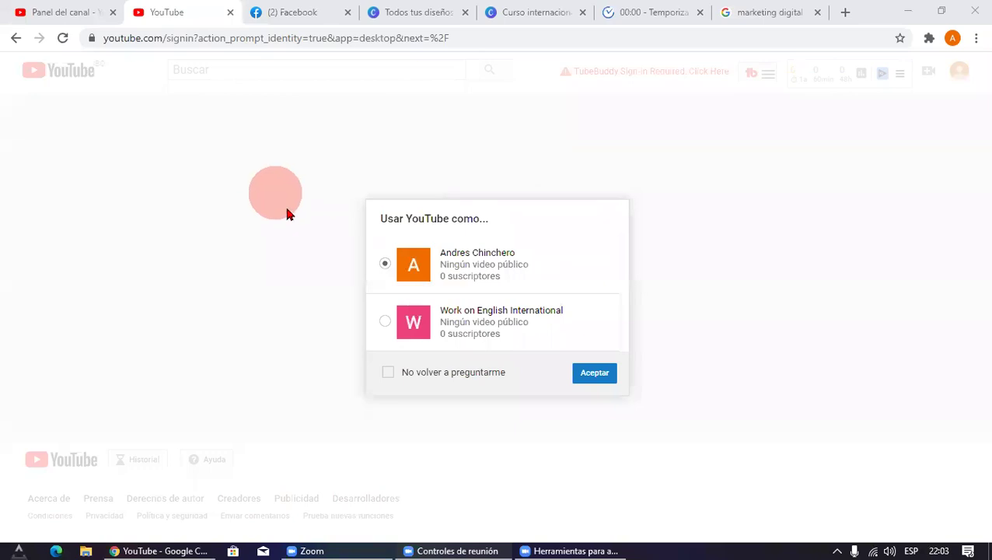
# Accept the chosen identity and switch the active channel to Canal Prueba.
pyautogui.click(576, 377)
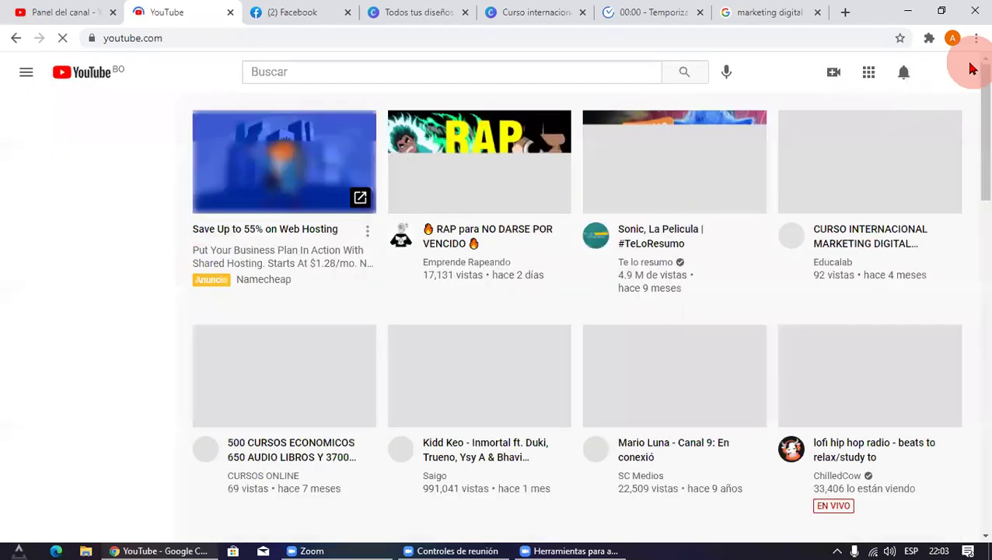
pyautogui.click(948, 74)
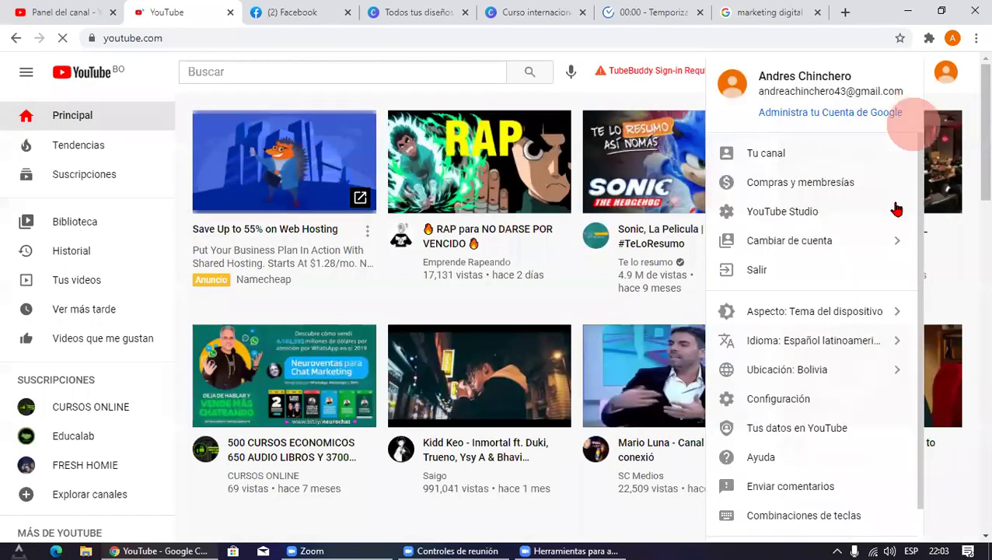
pyautogui.click(859, 239)
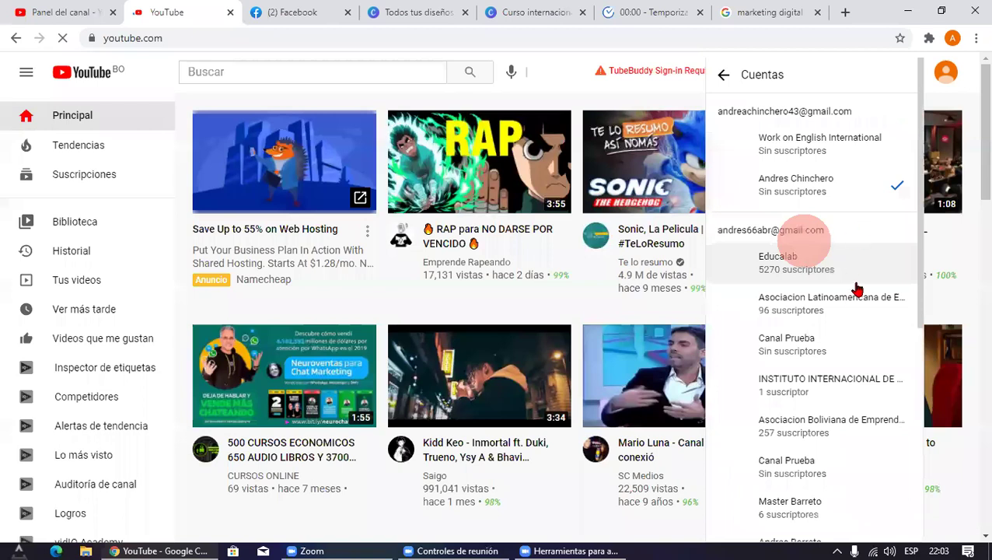
pyautogui.scroll(-3, 804, 128)
pyautogui.click(800, 121)
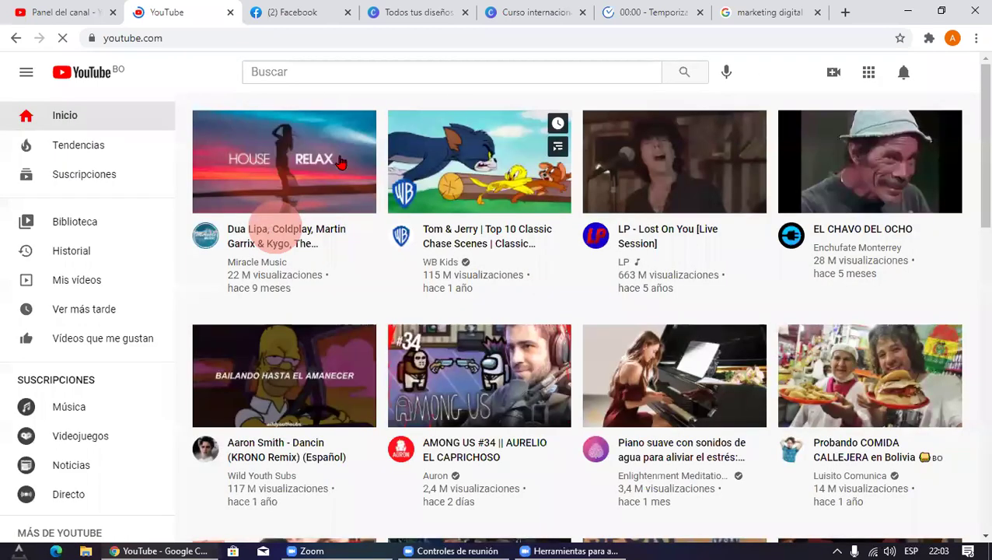
# Through the avatar menu's Cambiar de cuenta list, switch to the Educalab channel.
pyautogui.click(947, 71)
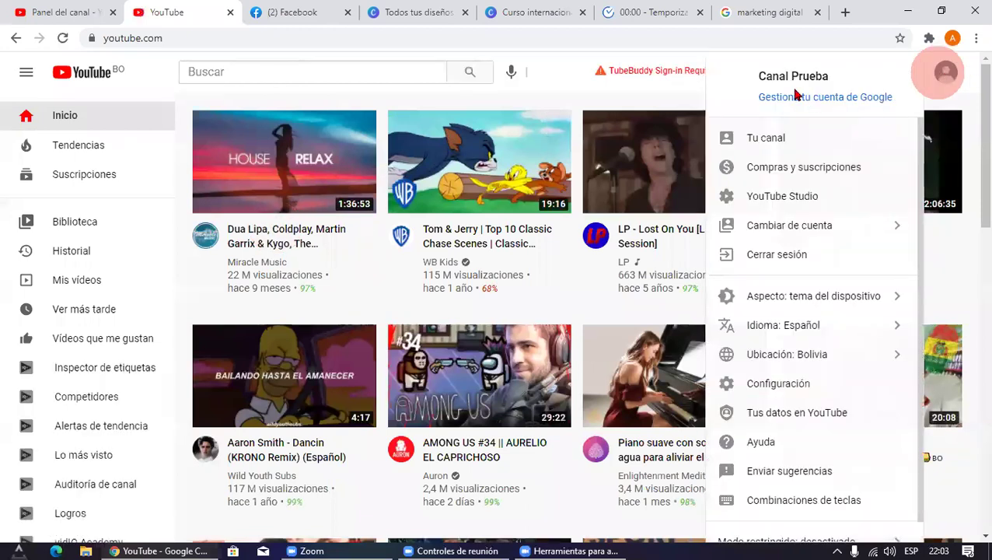
pyautogui.click(772, 76)
pyautogui.click(813, 165)
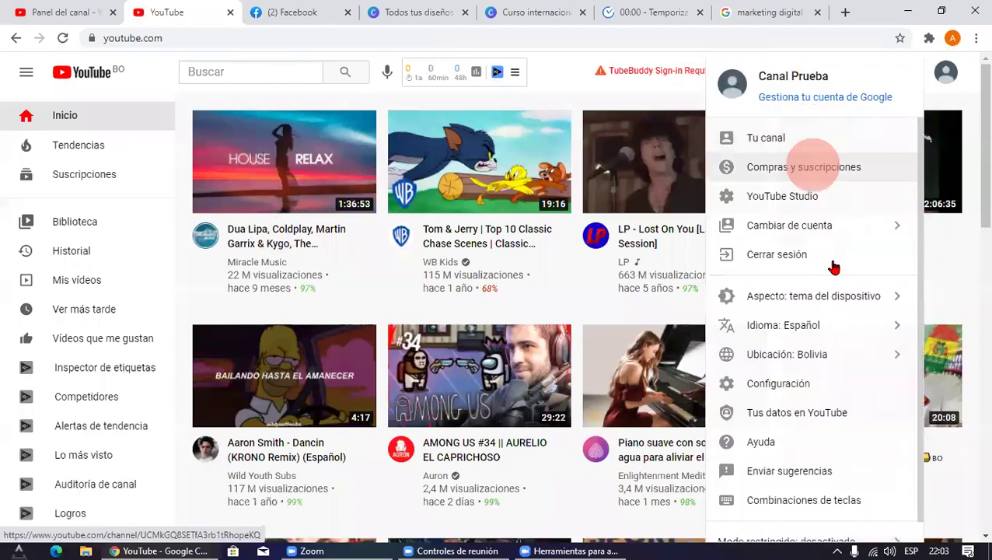
pyautogui.click(833, 266)
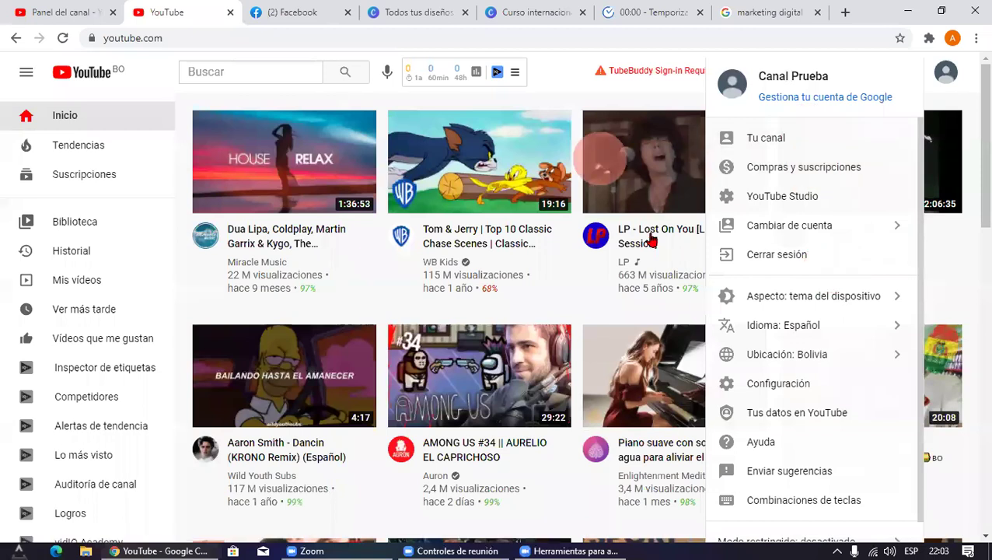
pyautogui.click(953, 81)
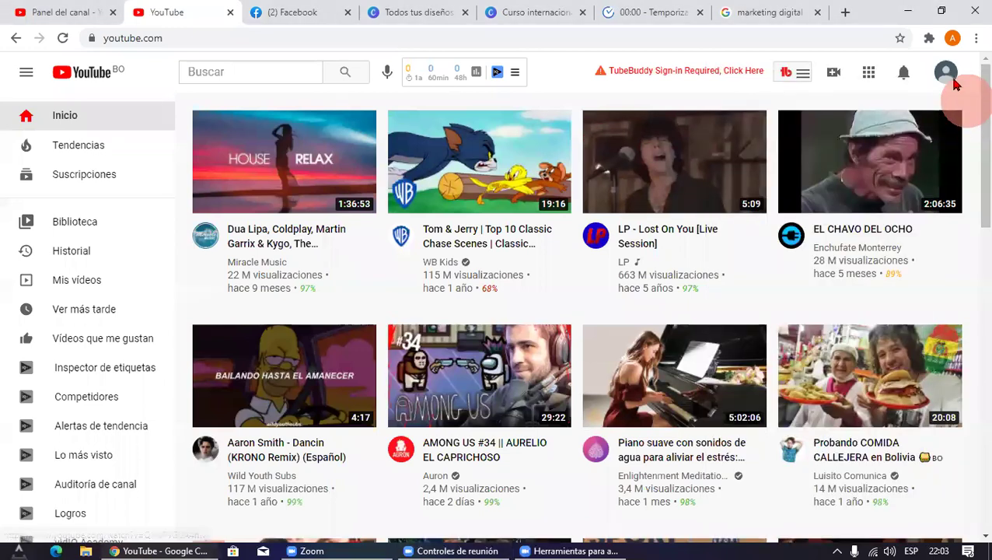
pyautogui.click(798, 234)
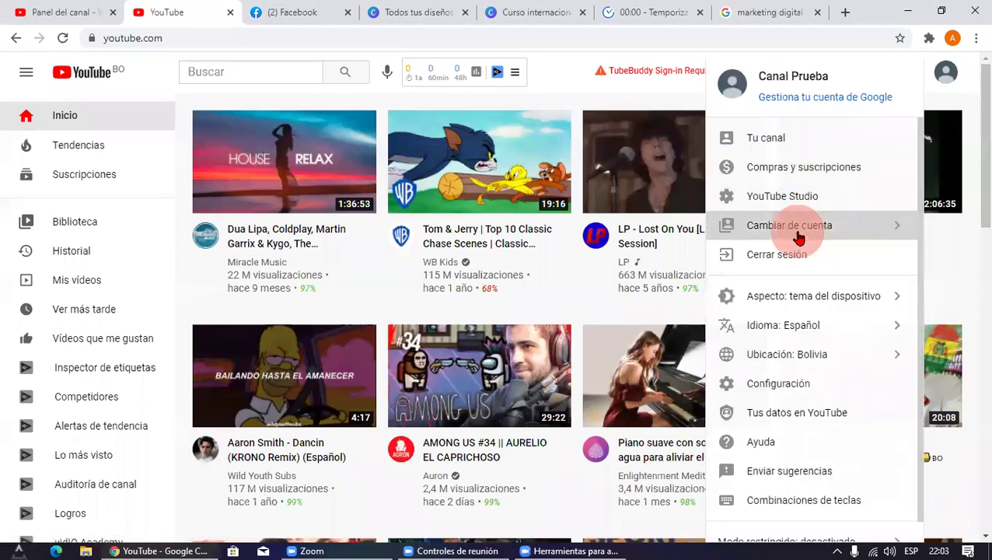
pyautogui.click(784, 140)
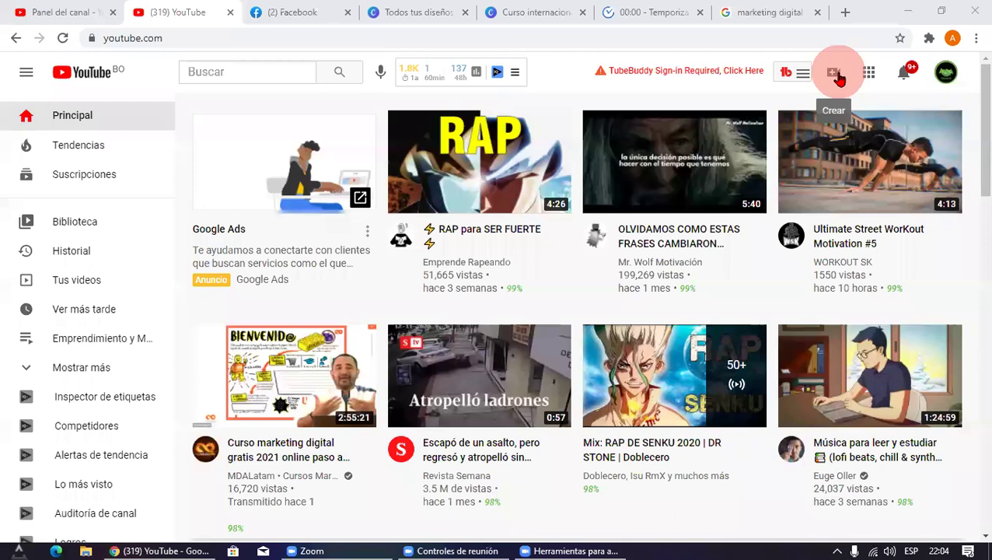
# Start a video upload via Crear > Subir video, then go to the channel dashboard tab.
pyautogui.click(836, 76)
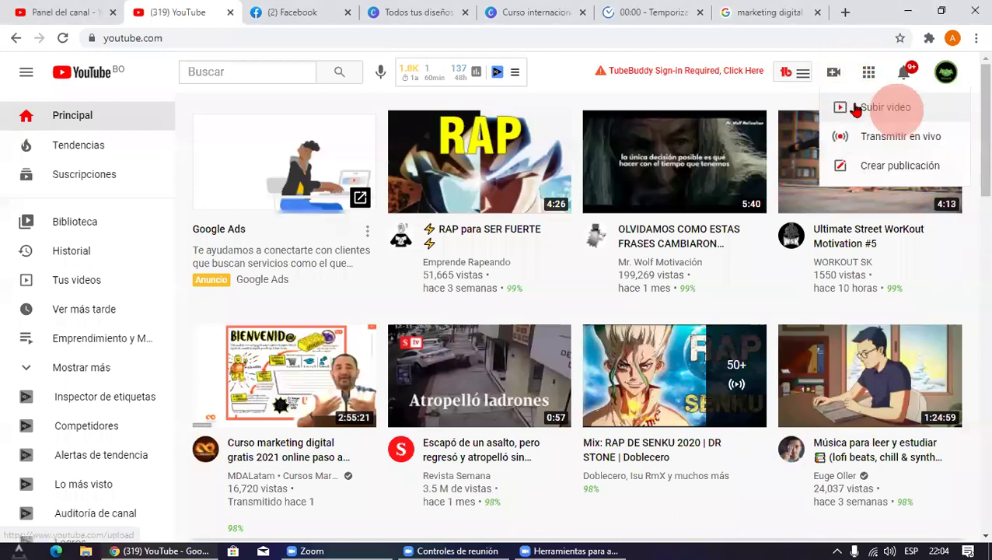
pyautogui.click(886, 112)
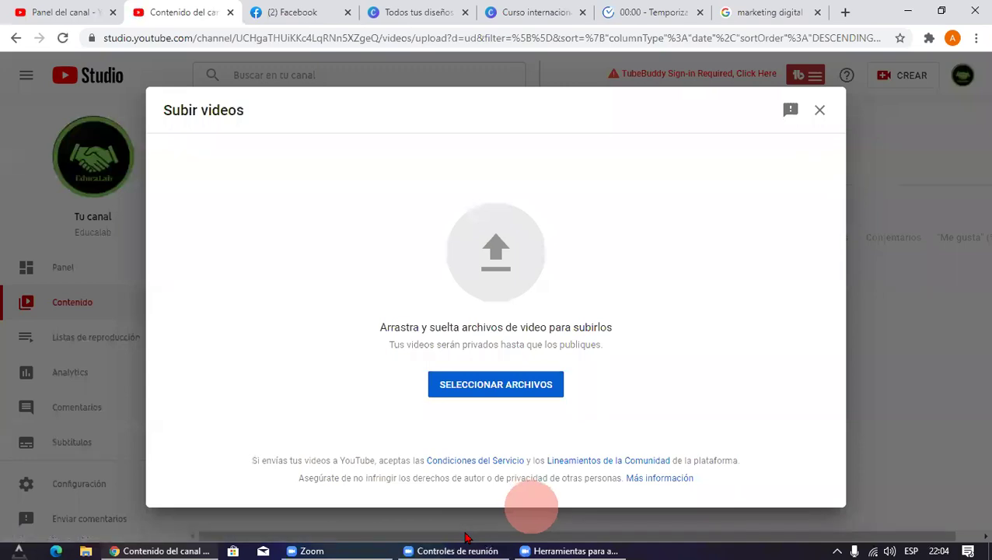
pyautogui.click(90, 7)
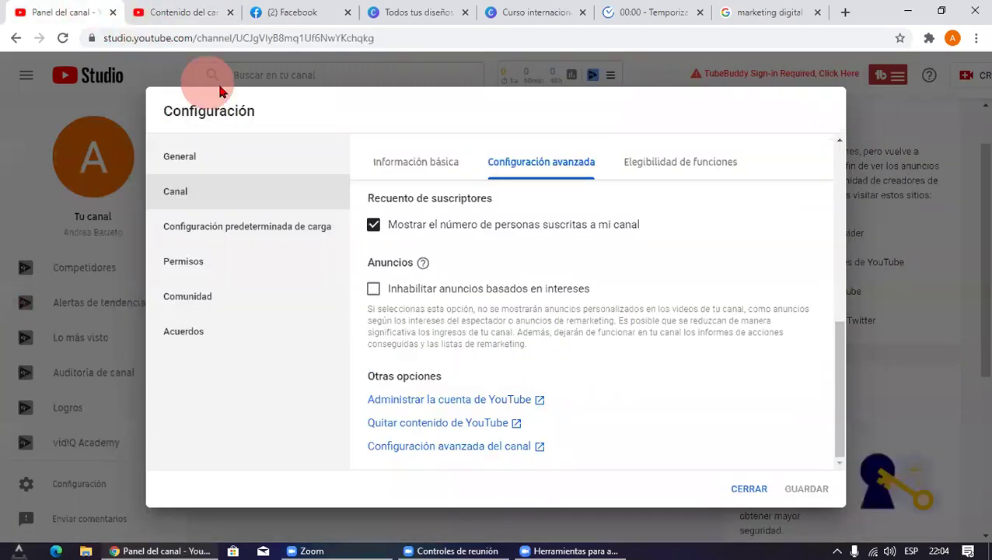
pyautogui.click(106, 16)
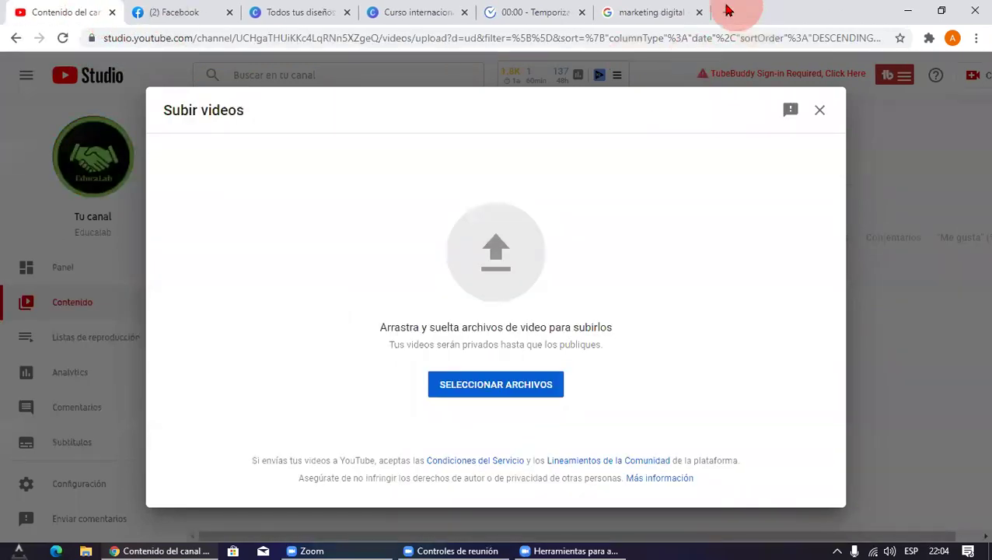
# Close the 'Panel del canal' tab and load YouTube in a new tab.
pyautogui.click(719, 12)
pyautogui.write('you')
pyautogui.press('Return')
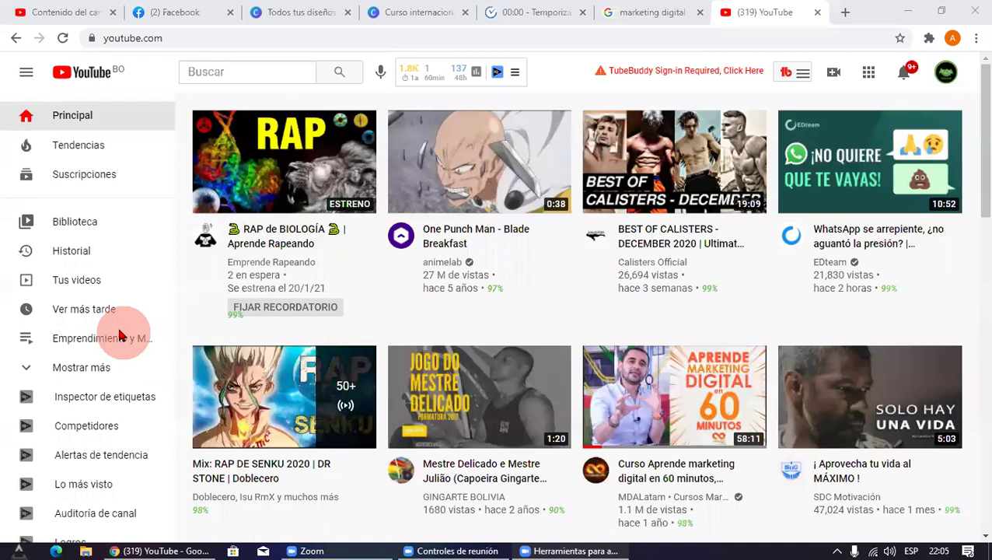
pyautogui.click(203, 72)
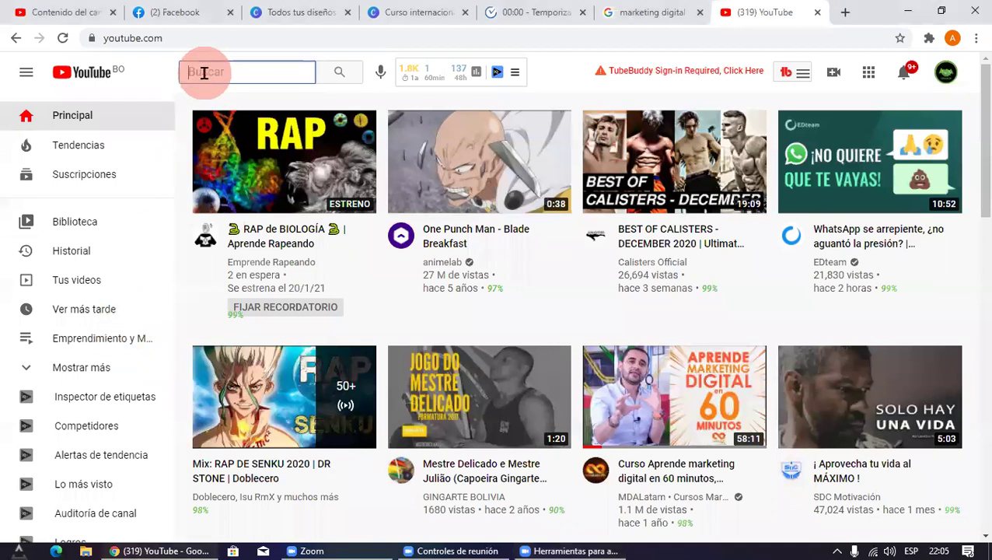
pyautogui.write('marketing ')
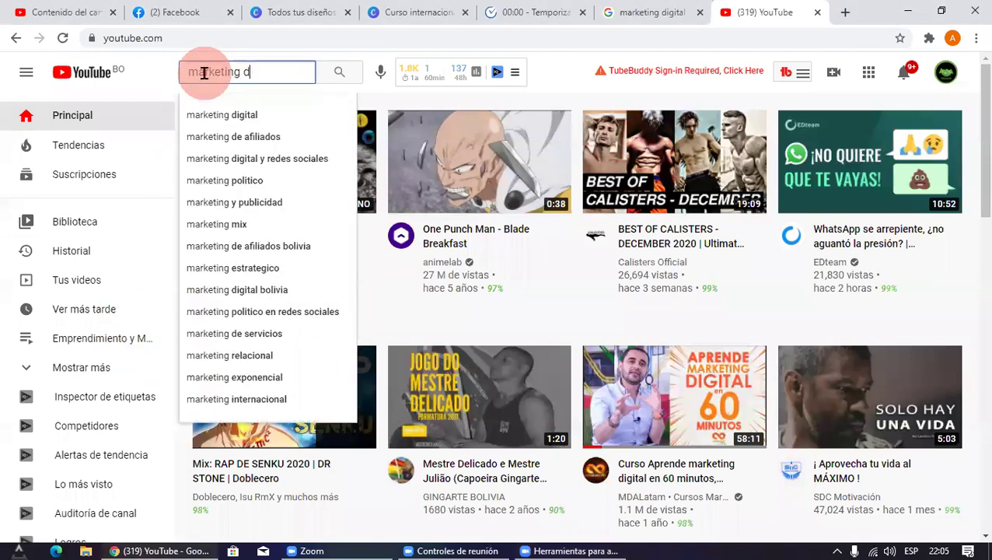
pyautogui.write('digita')
pyautogui.press('BackSpace')
pyautogui.write('al')
pyautogui.press('Return')
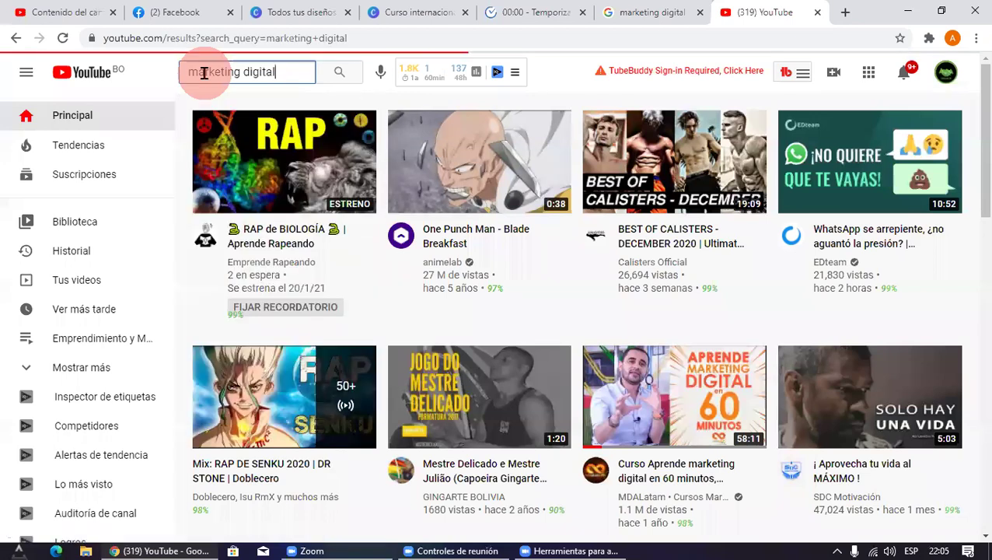
pyautogui.scroll(-3, 697, 201)
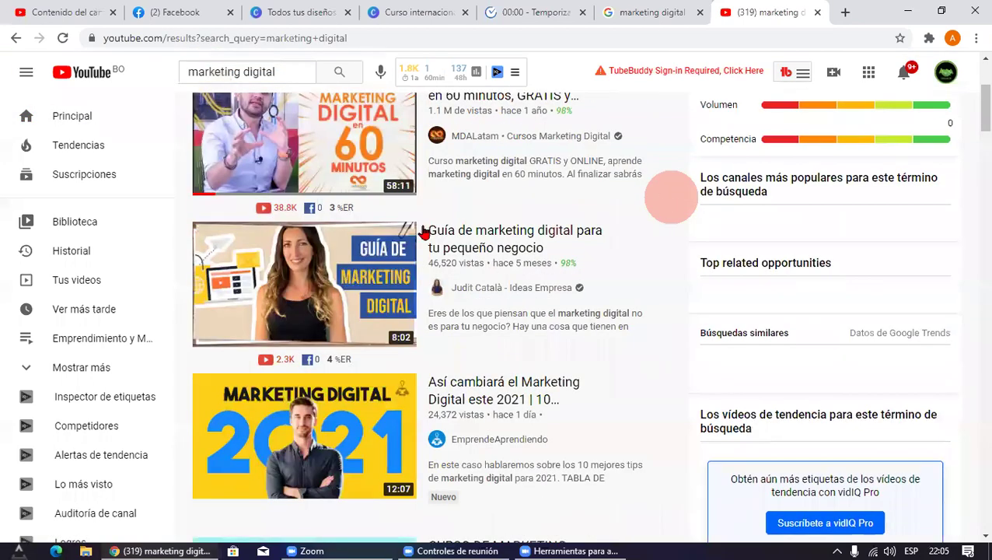
pyautogui.scroll(3, 387, 204)
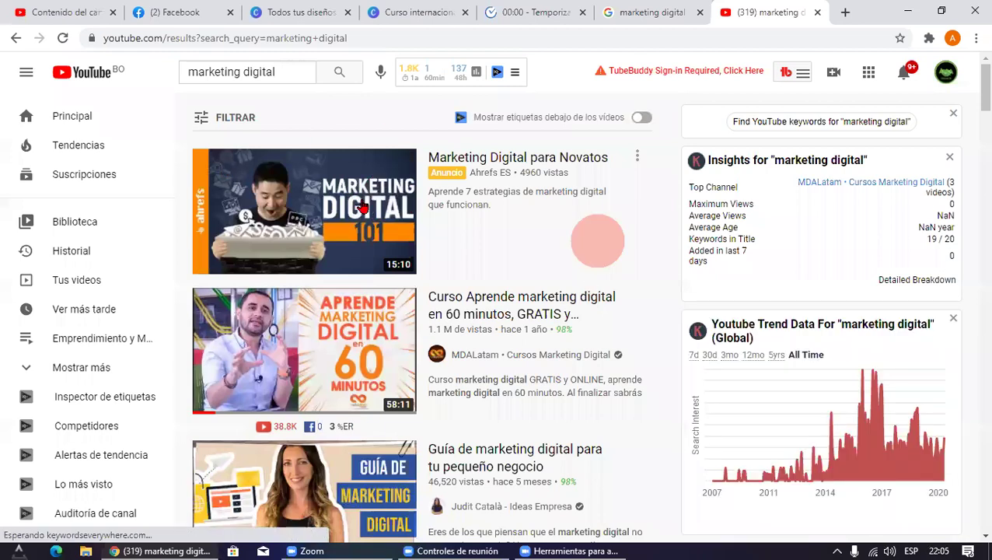
pyautogui.scroll(-6, 463, 219)
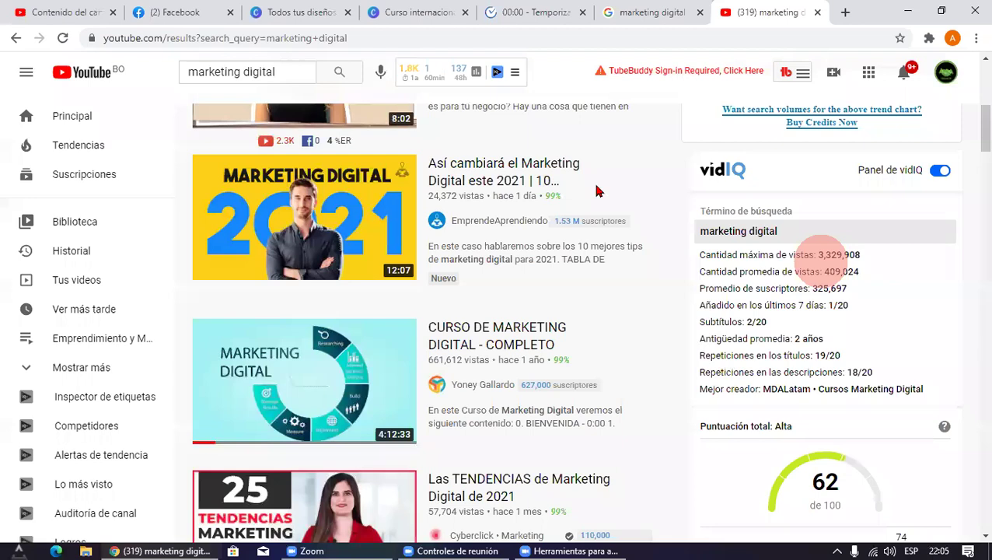
pyautogui.click(616, 206)
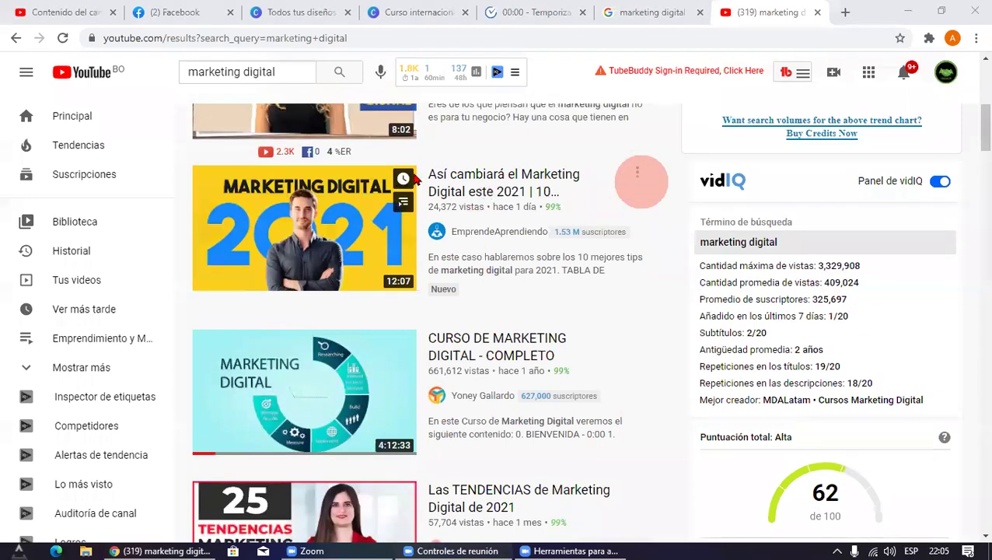
pyautogui.scroll(5, 226, 120)
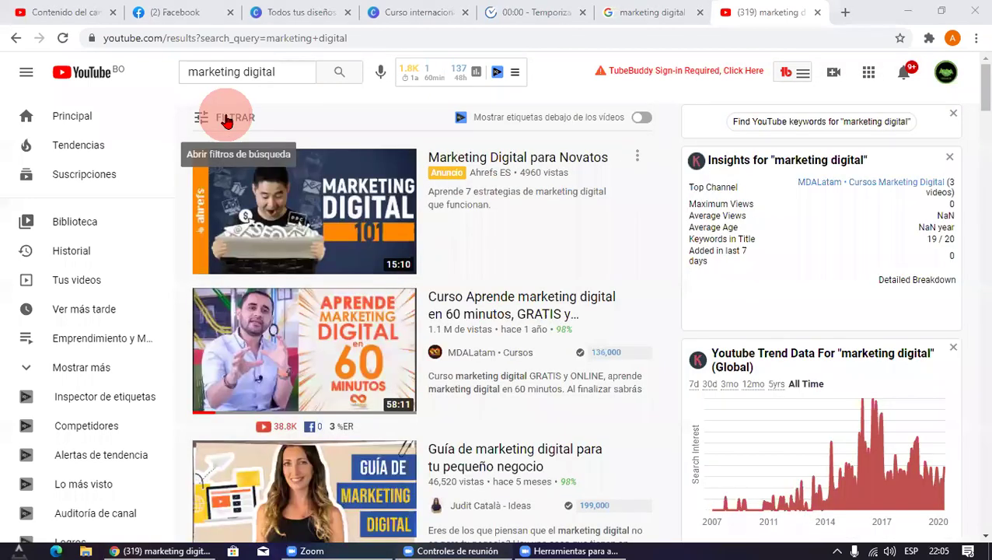
# Filter the results to Creative Commons and play '¿Qué es el marketing digital?'.
pyautogui.click(226, 120)
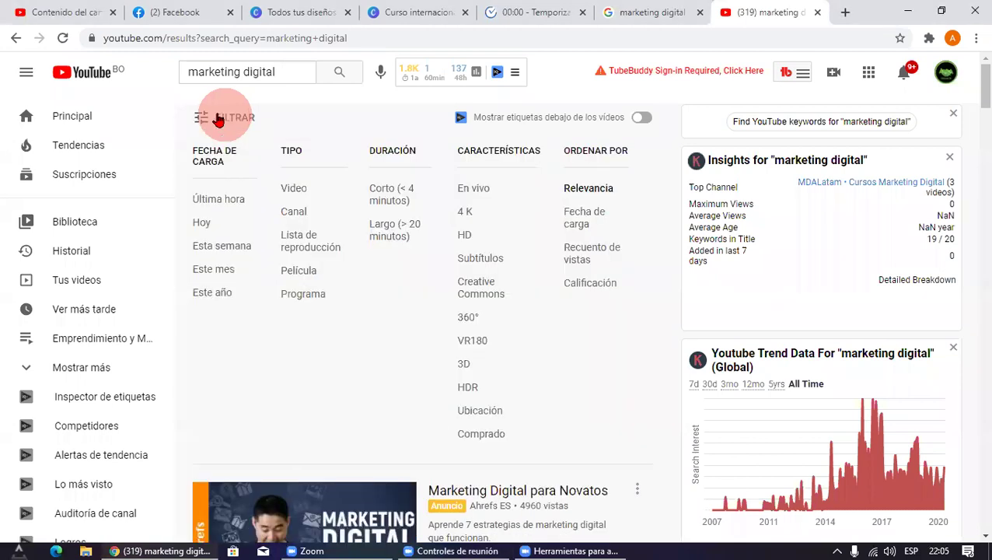
pyautogui.click(471, 304)
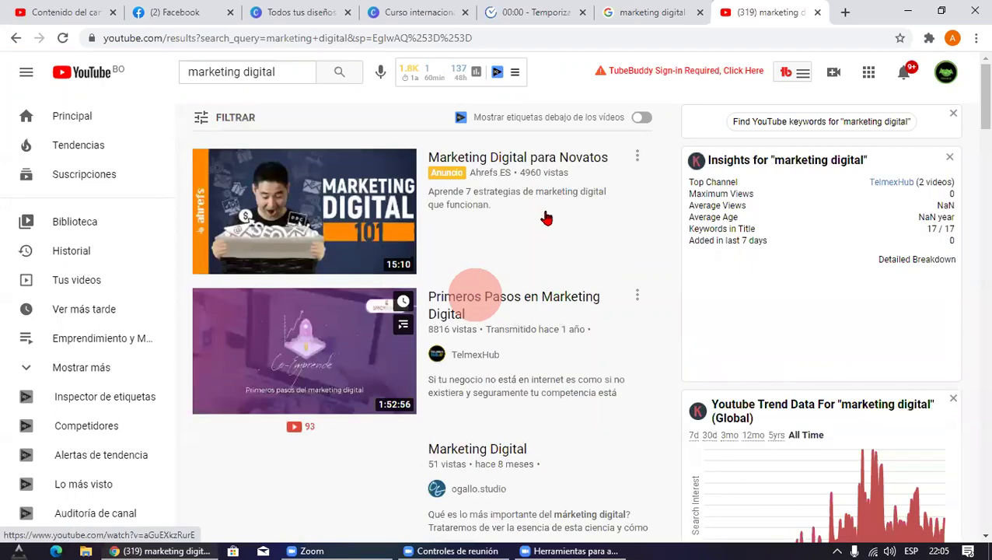
pyautogui.scroll(-2, 534, 170)
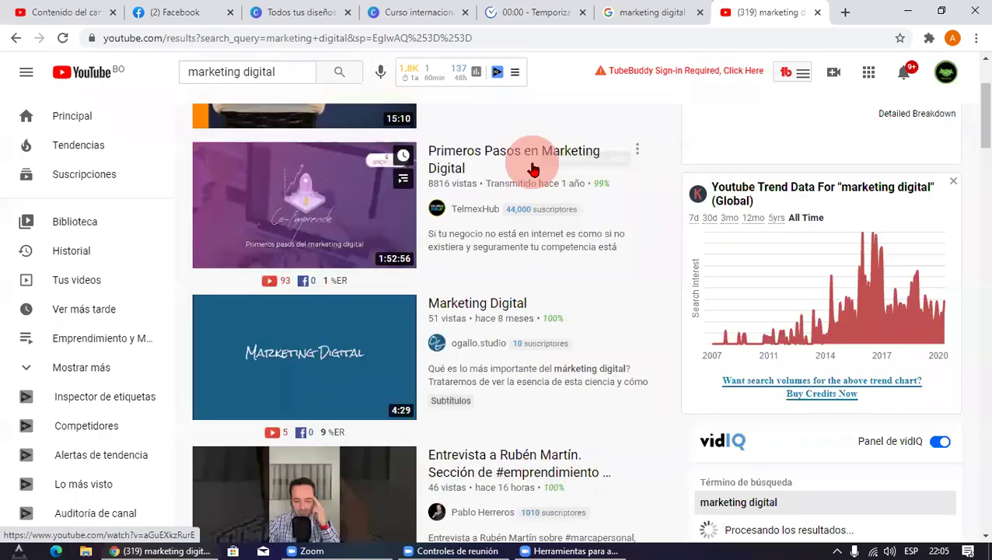
pyautogui.scroll(-3, 470, 187)
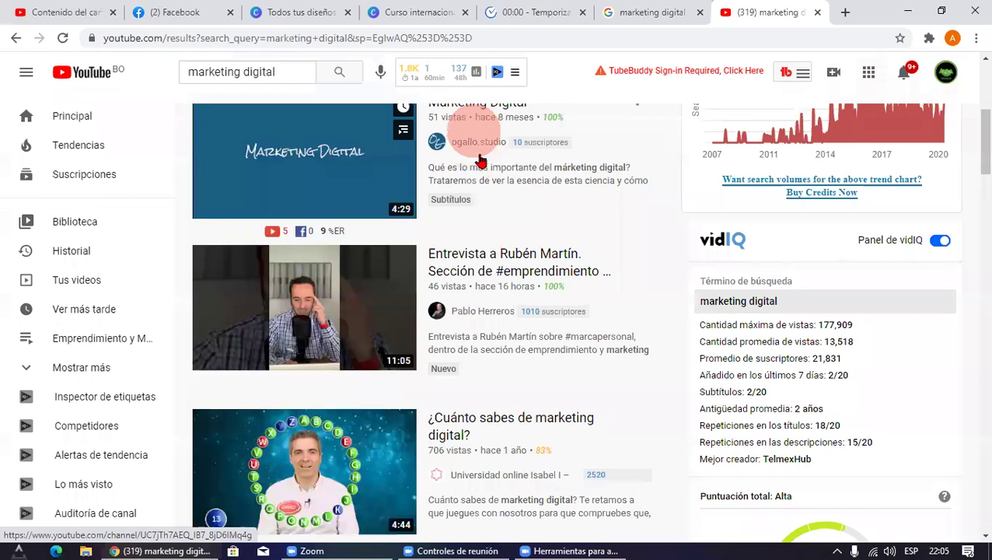
pyautogui.scroll(-3, 544, 179)
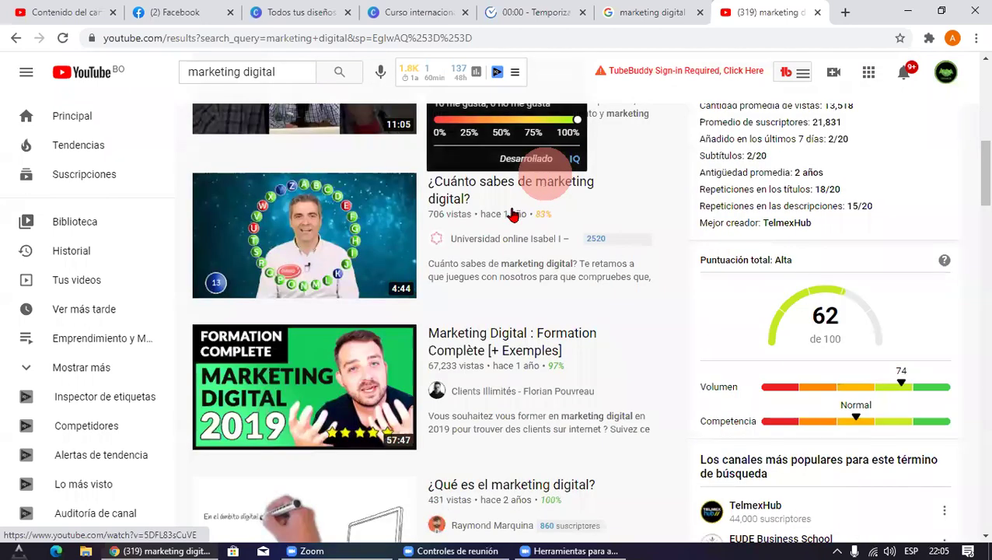
pyautogui.scroll(-4, 497, 195)
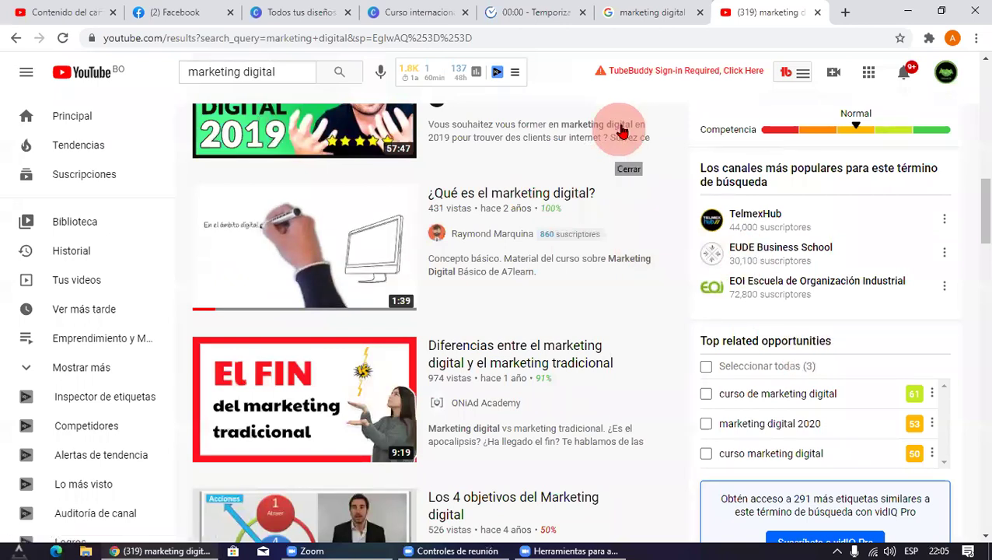
pyautogui.click(475, 194)
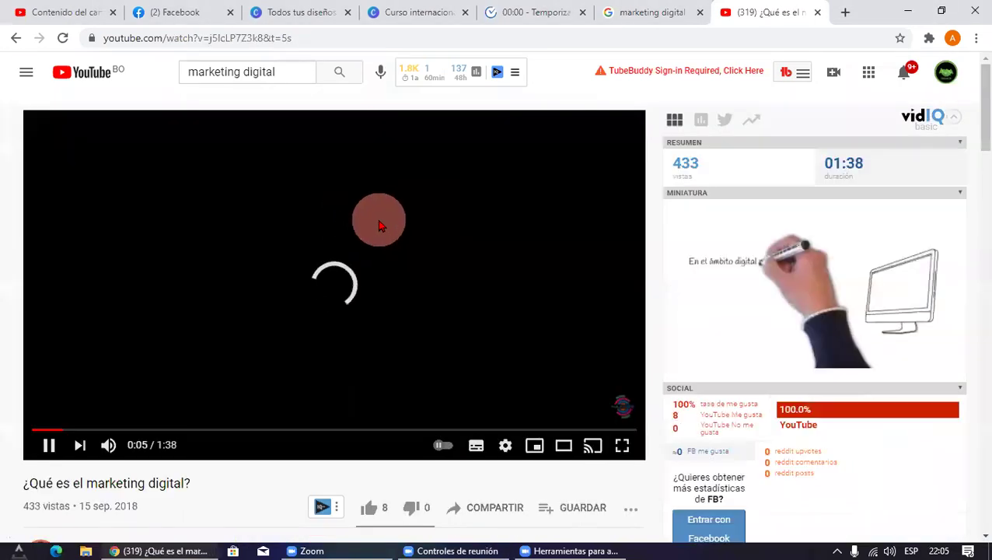
# Pause the video and prefix its youtube.com address with 'ss' to load it on SaveFrom.
pyautogui.click(378, 225)
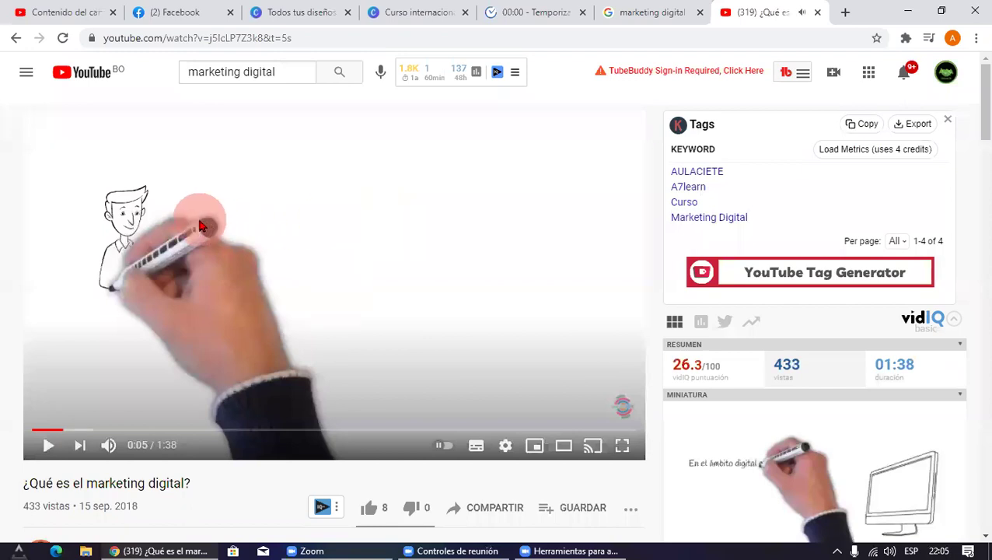
pyautogui.click(102, 37)
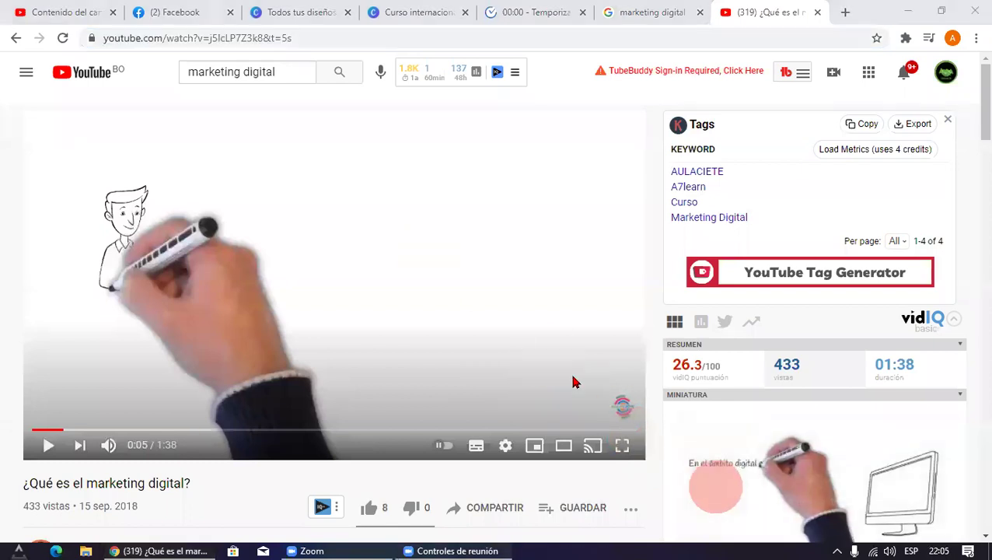
pyautogui.moveTo(155, 66); pyautogui.dragTo(306, 58)
pyautogui.moveTo(451, 210); pyautogui.dragTo(150, 65)
pyautogui.moveTo(97, 39)
pyautogui.mouseDown()
pyautogui.moveTo(73, 45)
pyautogui.moveTo(89, 45)
pyautogui.mouseUp()
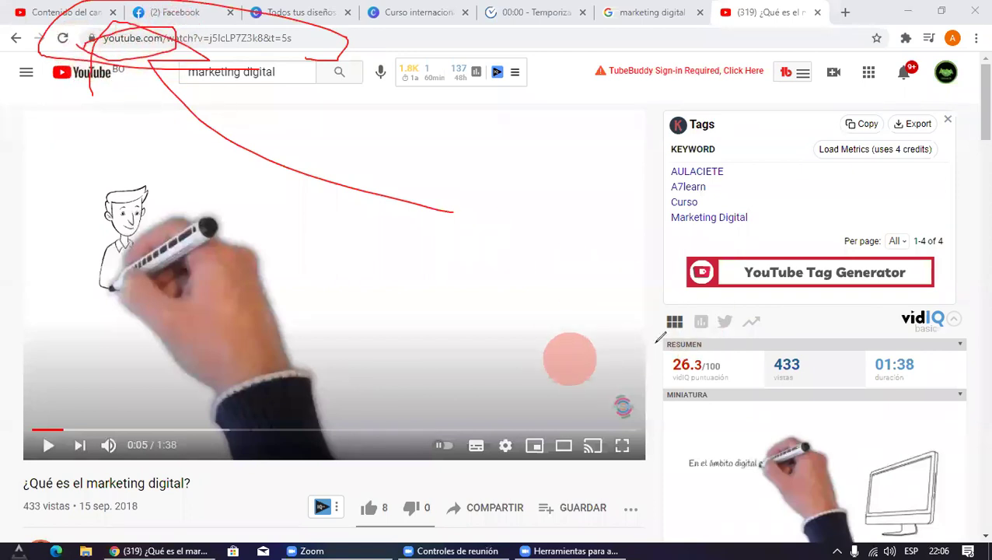
pyautogui.press('Escape')
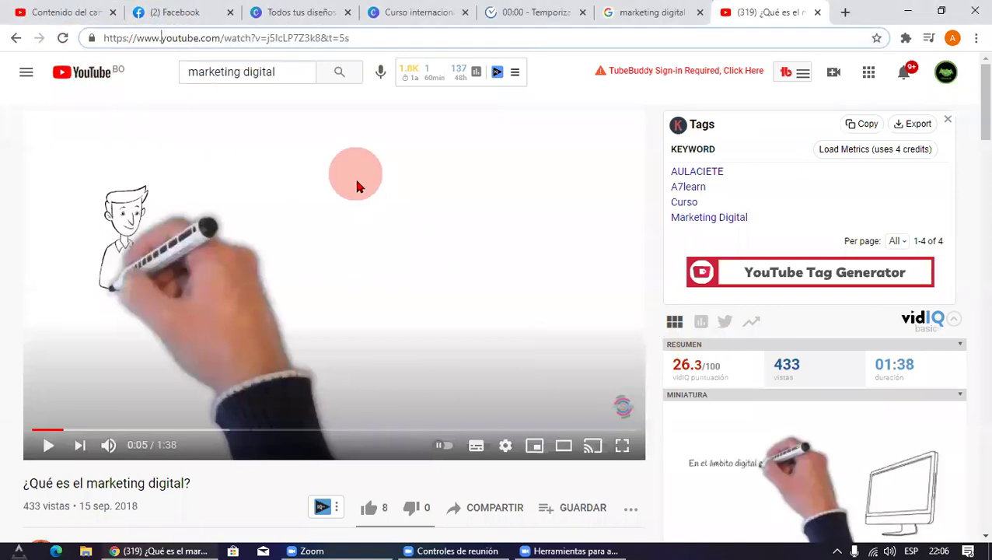
pyautogui.write('ss')
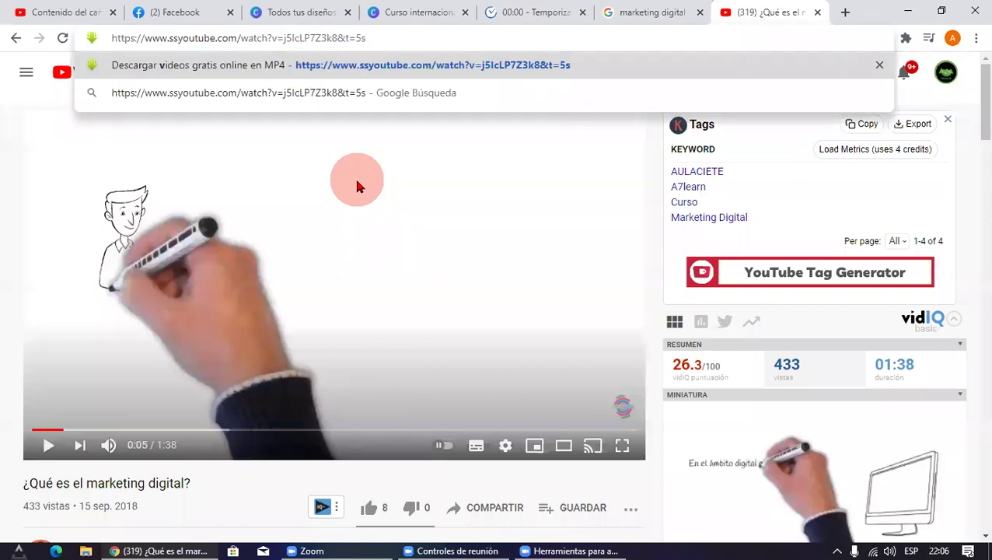
pyautogui.press('Return')
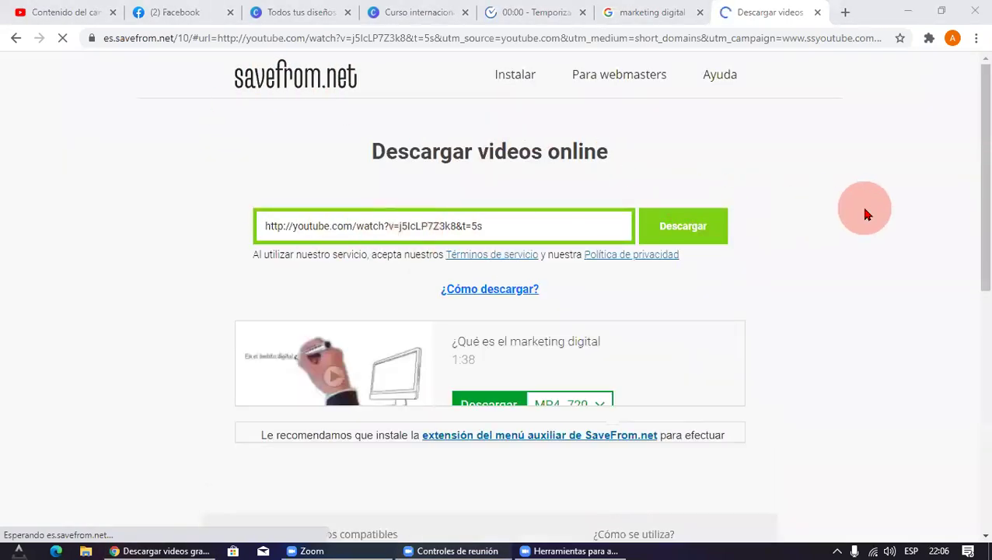
# Download the video as MP4 720, closing the bet365 ad tab and retrying the download.
pyautogui.scroll(-2, 758, 259)
pyautogui.scroll(-3, 758, 259)
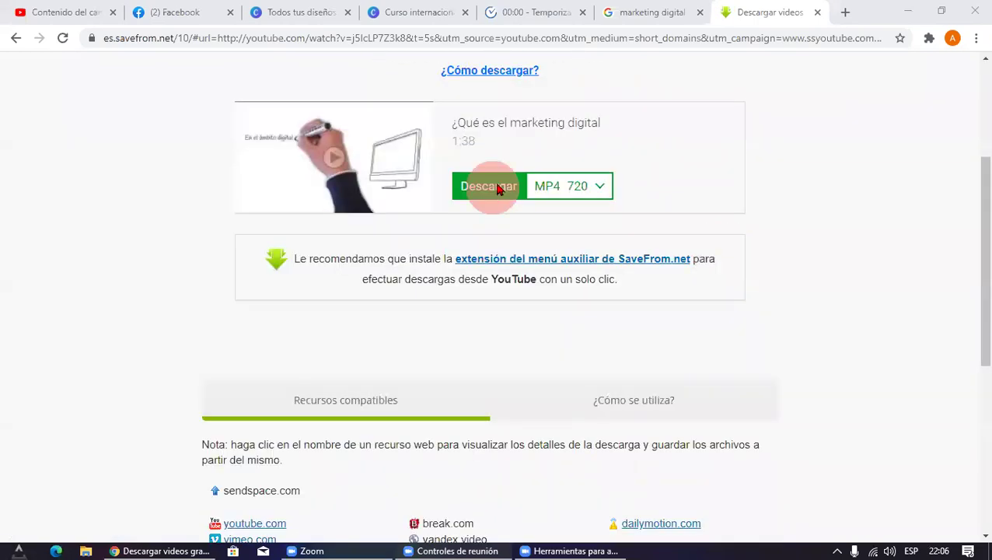
pyautogui.click(496, 186)
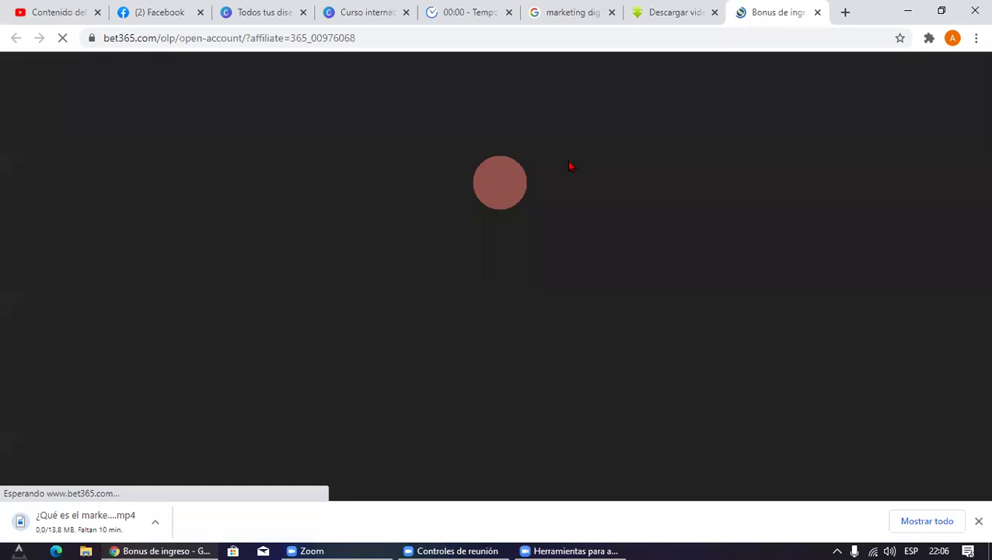
pyautogui.click(817, 18)
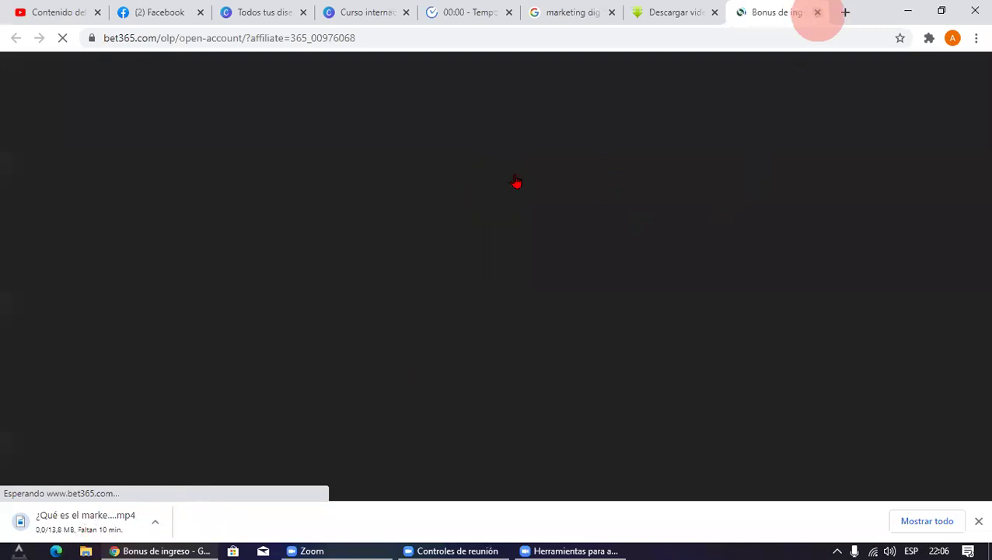
pyautogui.click(817, 12)
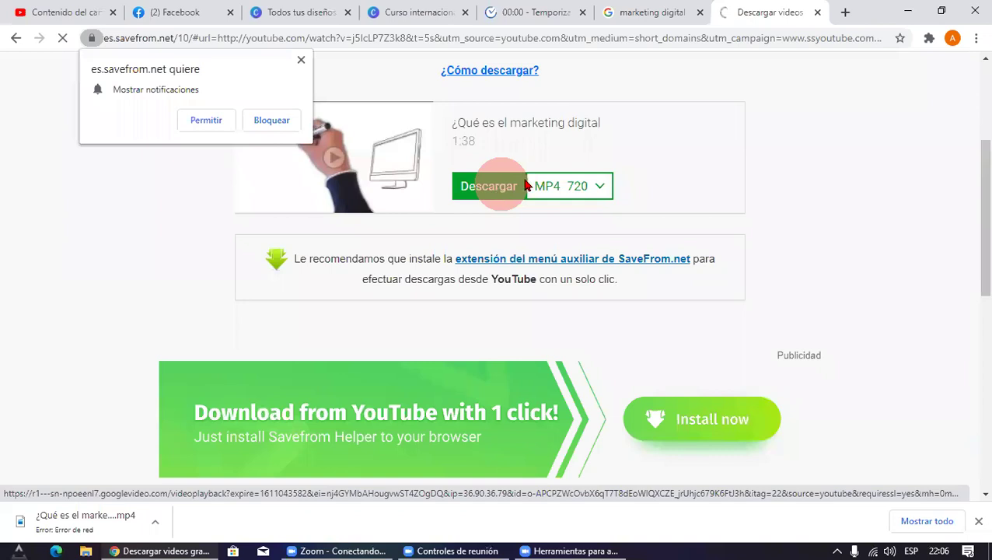
pyautogui.click(526, 185)
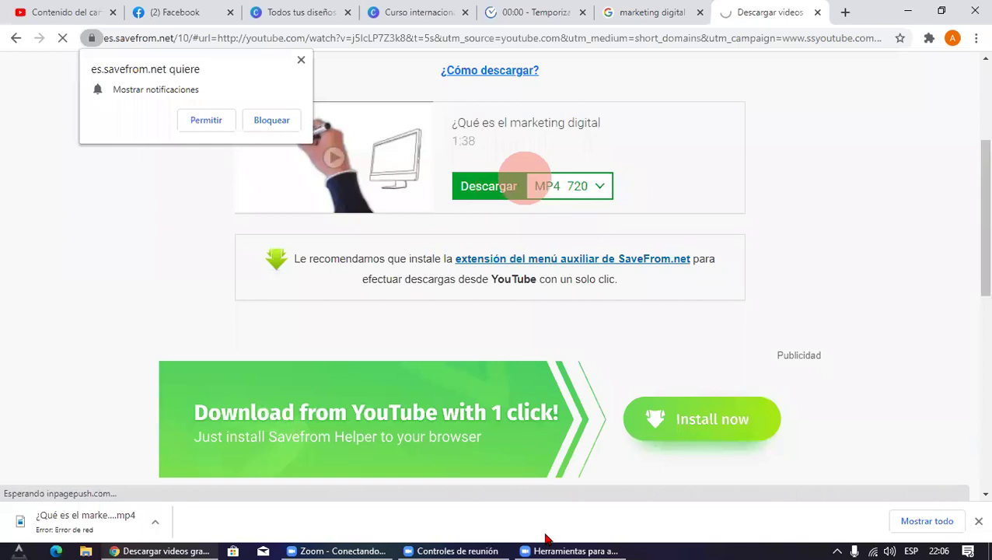
pyautogui.click(544, 502)
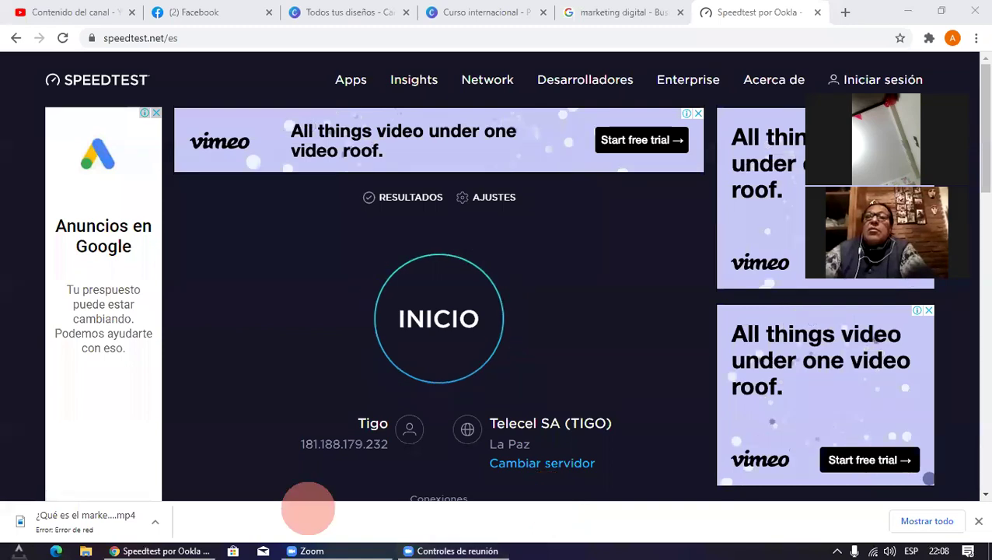
# Look through the marketing digital Google results, Canva course and YouTube Studio tabs.
pyautogui.click(614, 11)
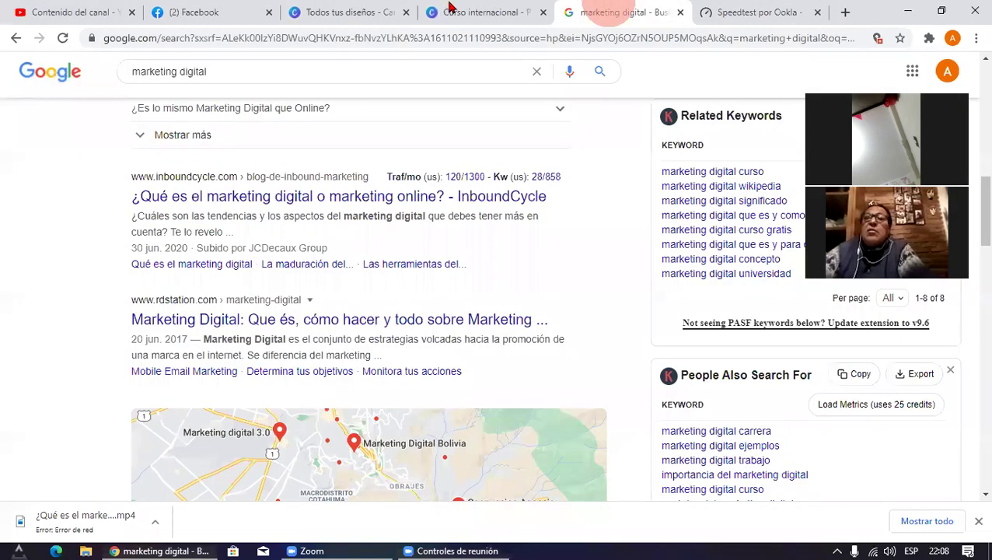
pyautogui.click(522, 12)
pyautogui.click(46, 12)
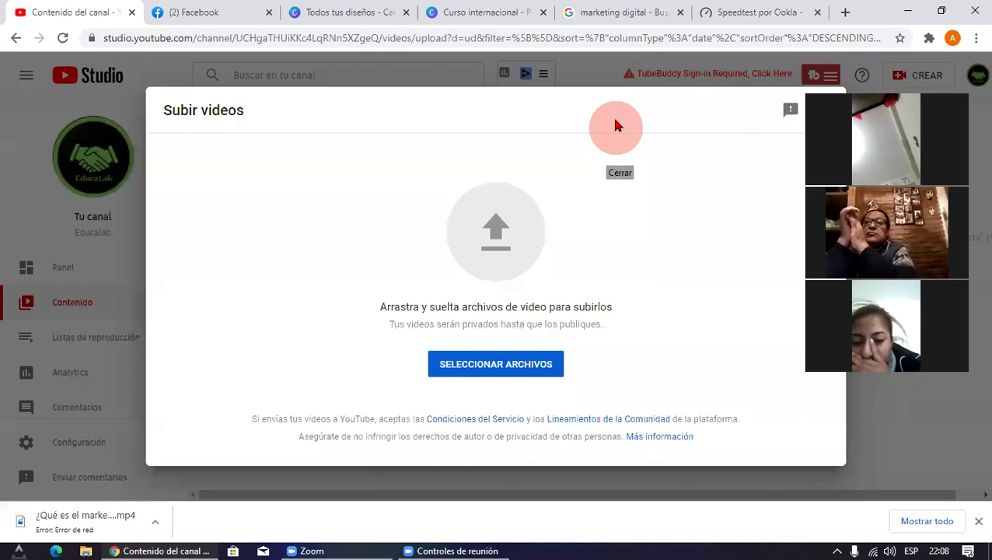
# Open youtube.com in a new tab.
pyautogui.click(847, 12)
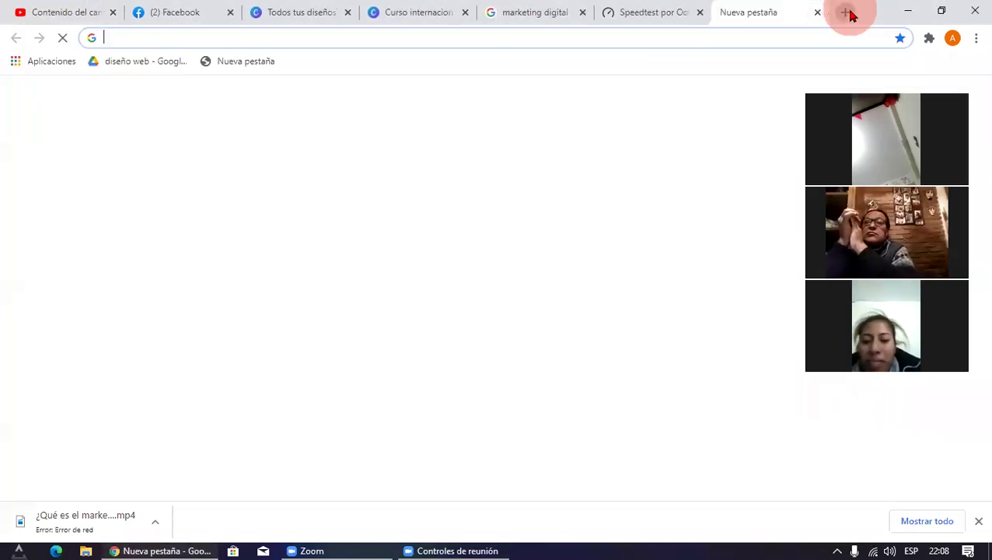
pyautogui.write('yout')
pyautogui.press('Return')
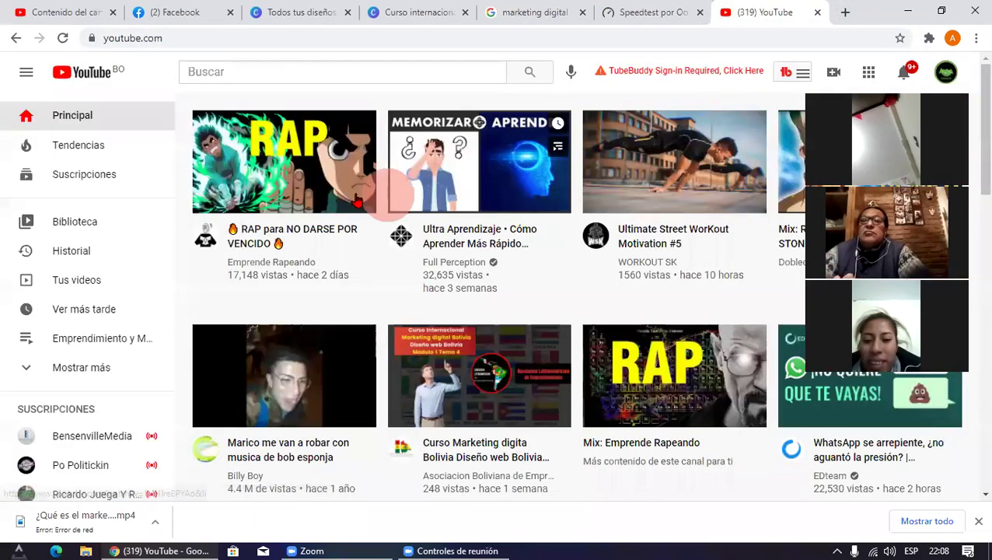
# Search YouTube for 'marketing digitAL', correcting the mistyped query.
pyautogui.click(373, 71)
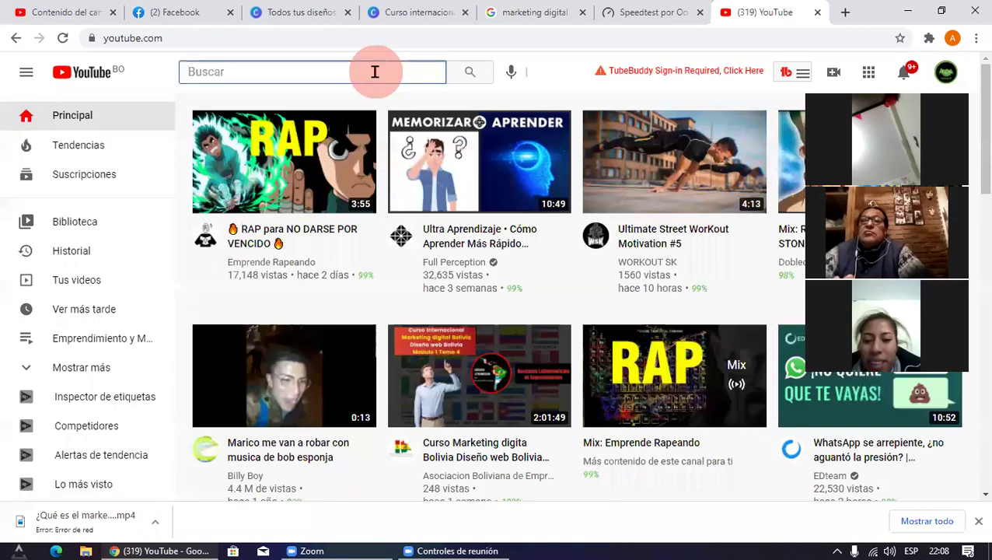
pyautogui.write('marketing digitL')
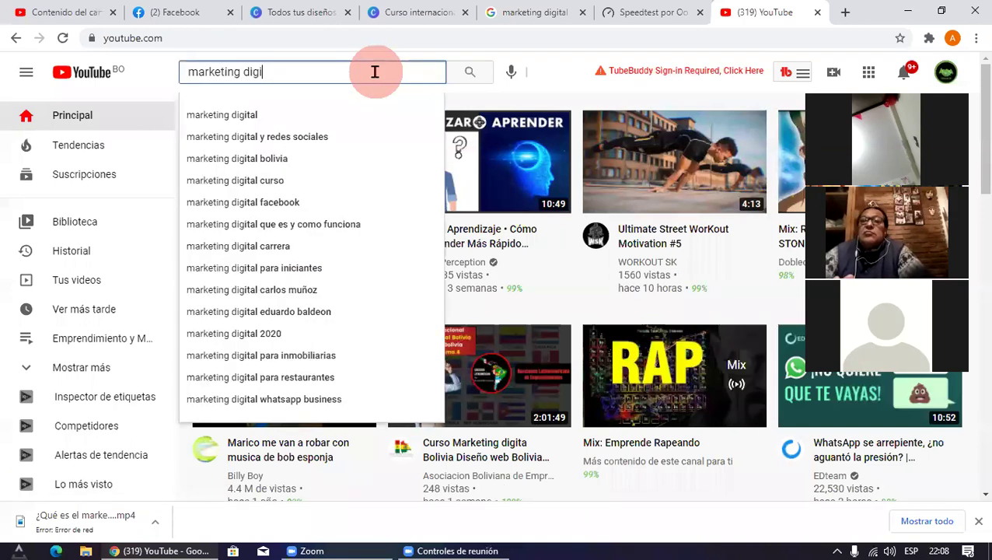
pyautogui.press('Return')
pyautogui.click(285, 73)
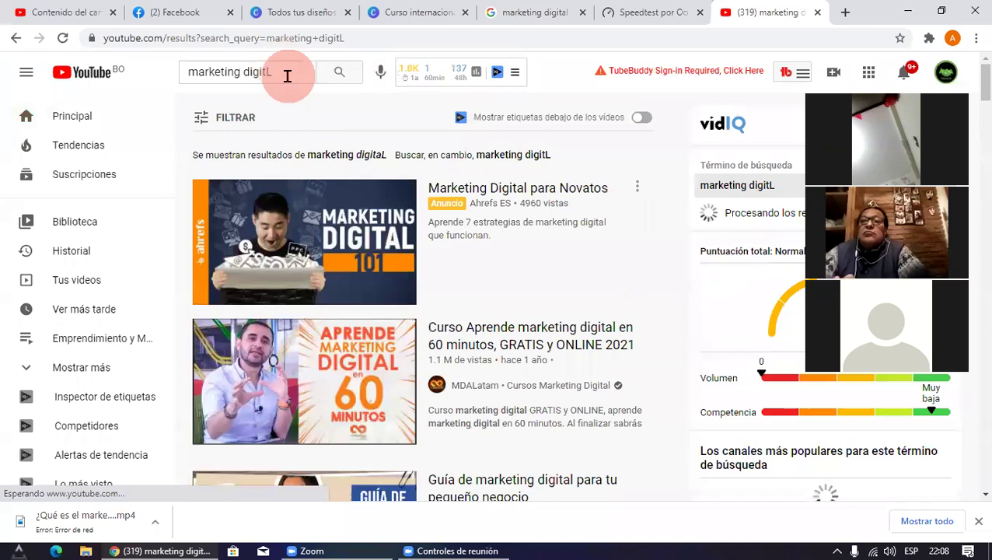
pyautogui.press('BackSpace')
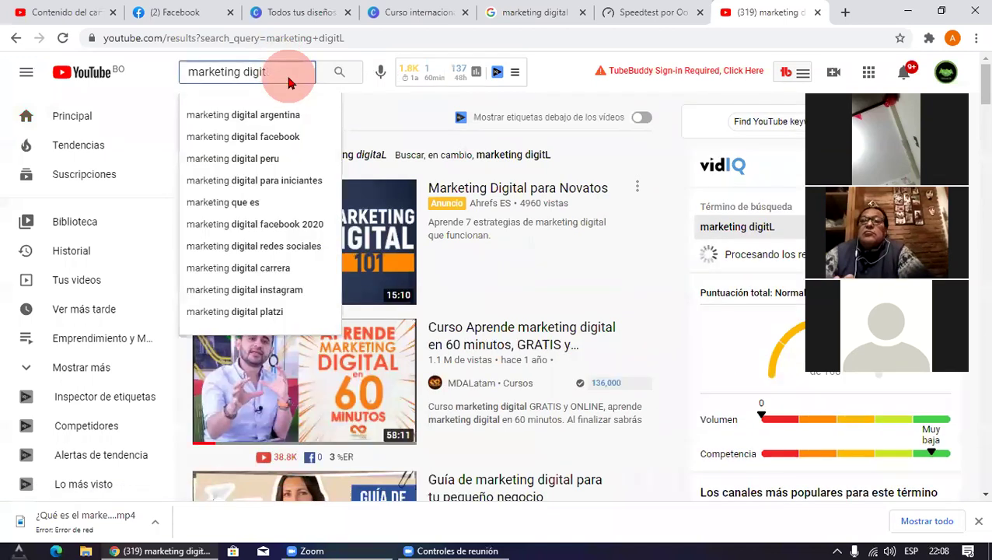
pyautogui.write('AL')
pyautogui.press('Return')
# Open and pause '¿Qué es el marketing digital?' from the filtered results, then edit its address.
pyautogui.click(228, 127)
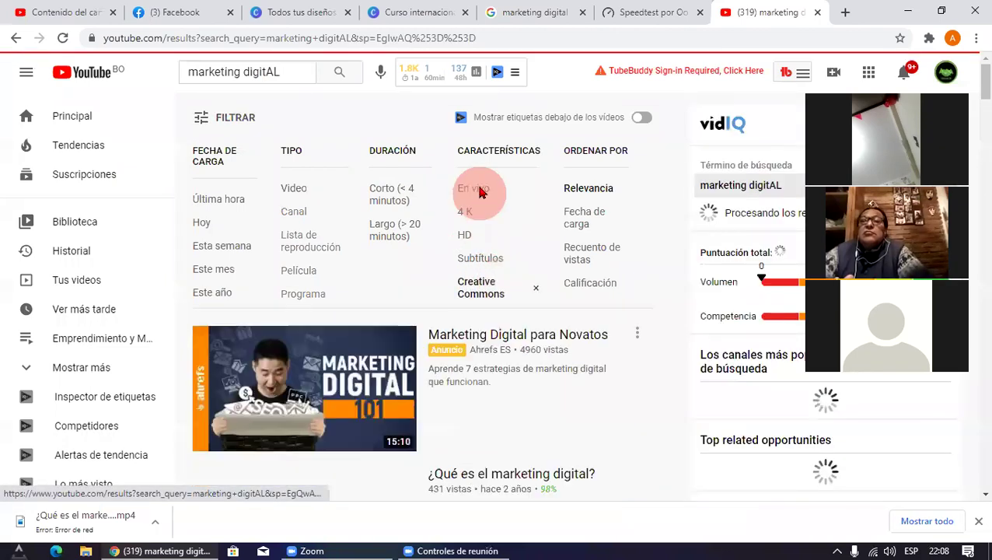
pyautogui.scroll(-1, 486, 191)
pyautogui.scroll(-1, 489, 220)
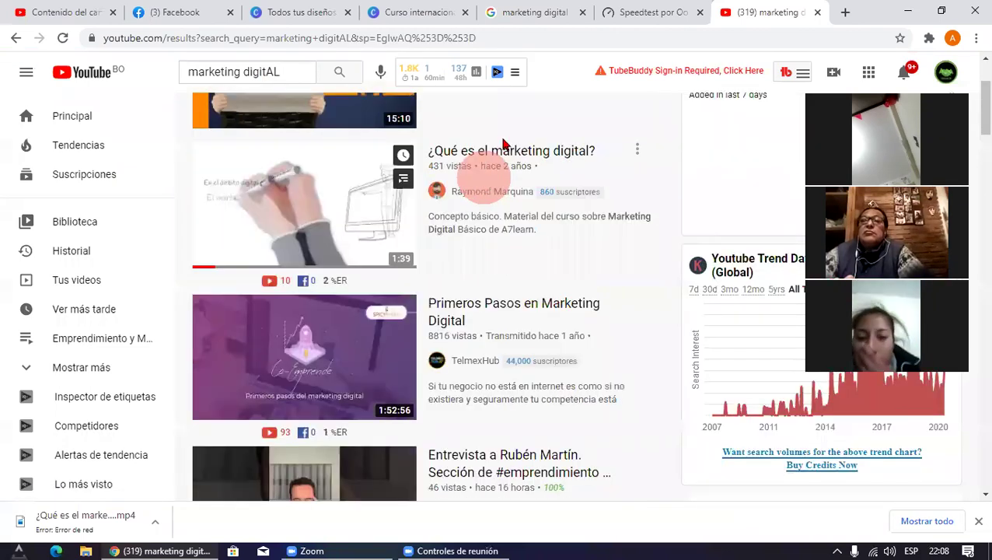
pyautogui.click(504, 154)
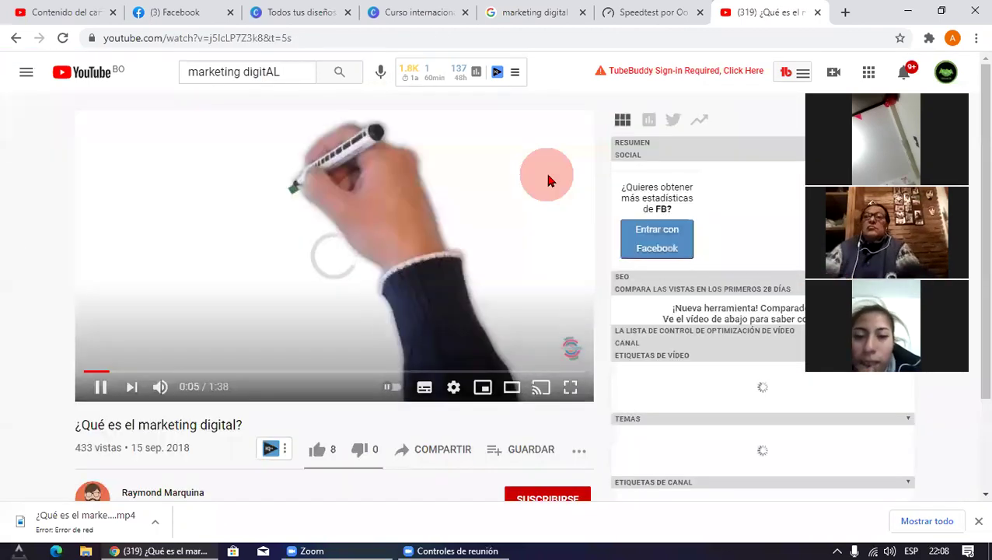
pyautogui.click(326, 206)
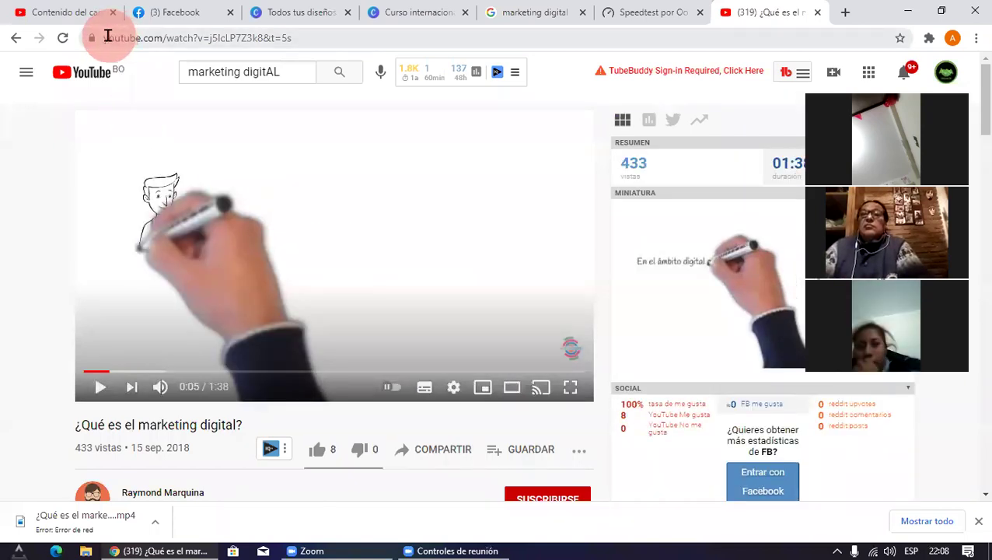
pyautogui.click(102, 37)
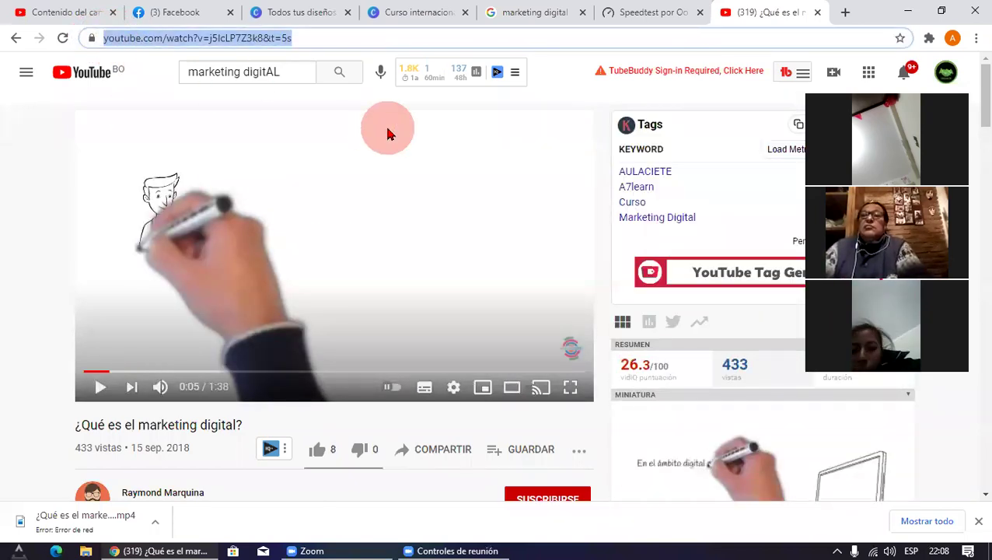
pyautogui.press('Left')
# Load the ssyoutube.com page and download the video as MP4 720.
pyautogui.write('ss')
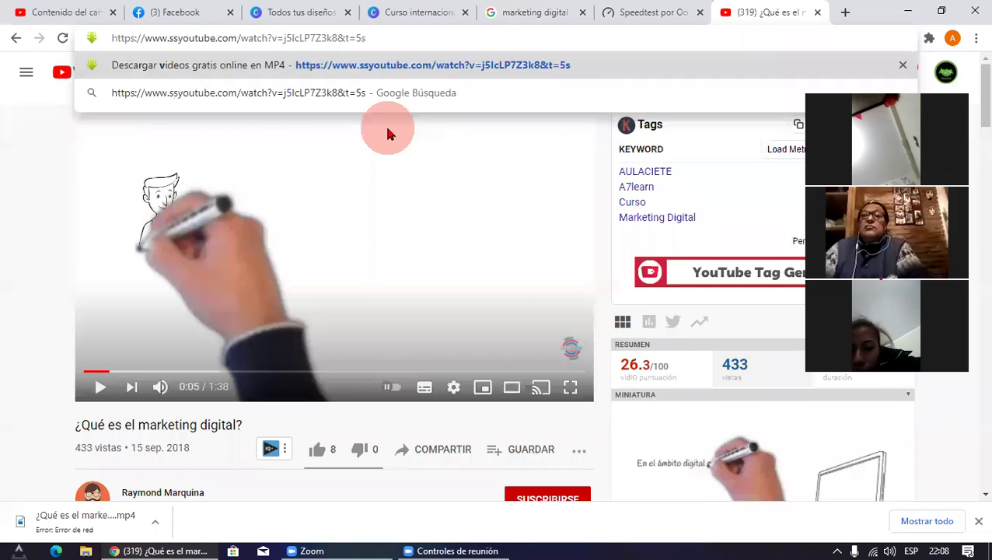
pyautogui.press('Return')
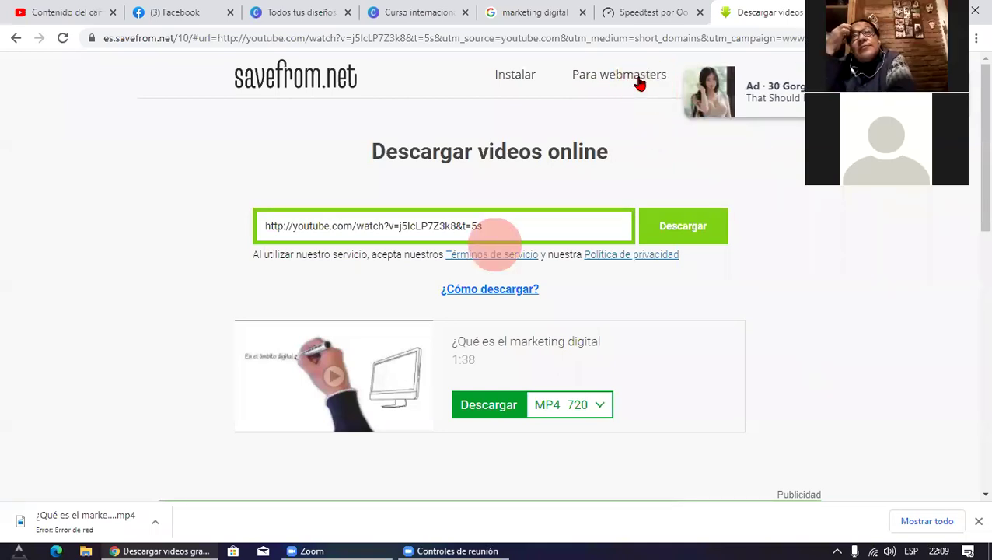
pyautogui.click(487, 404)
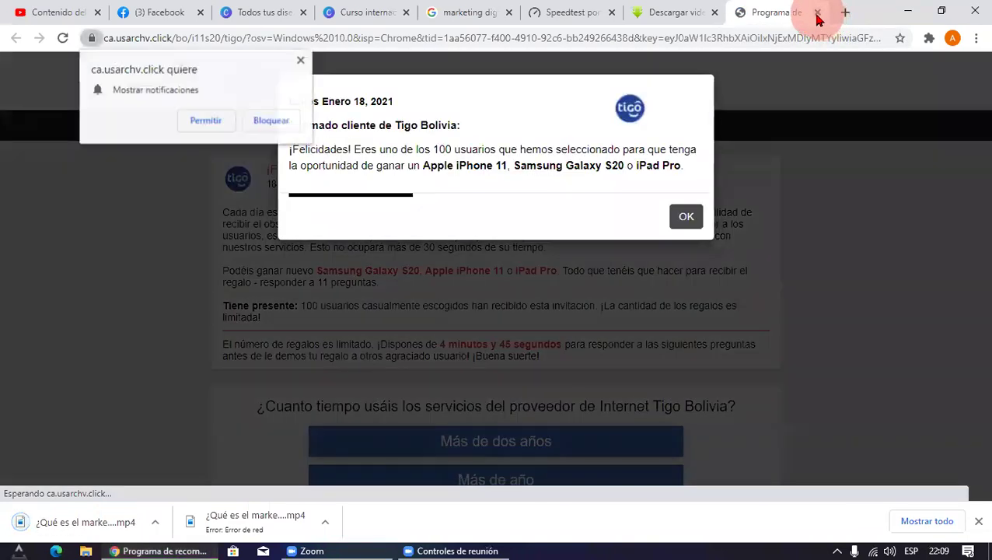
# Close the ad tab and show the downloaded video in its Downloads folder.
pyautogui.click(817, 12)
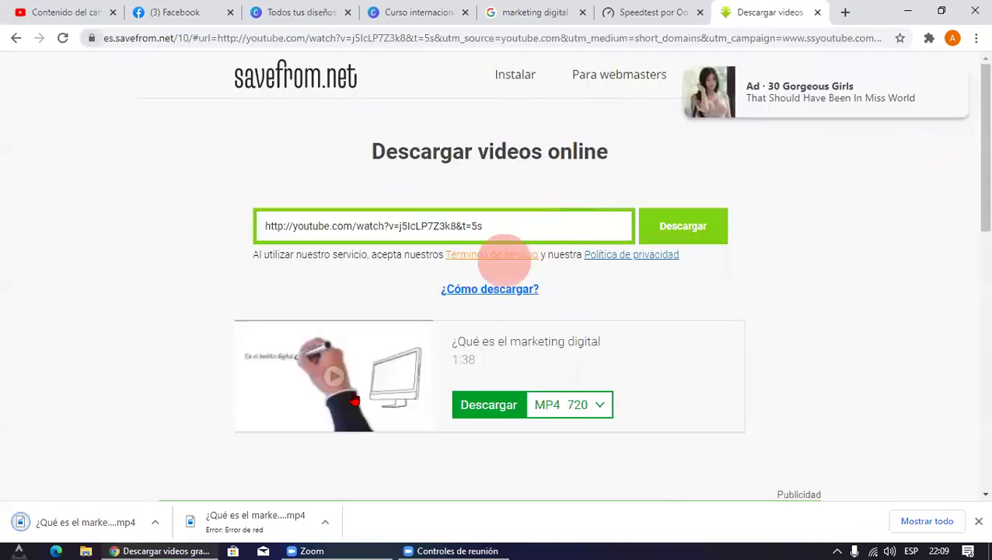
pyautogui.click(66, 529)
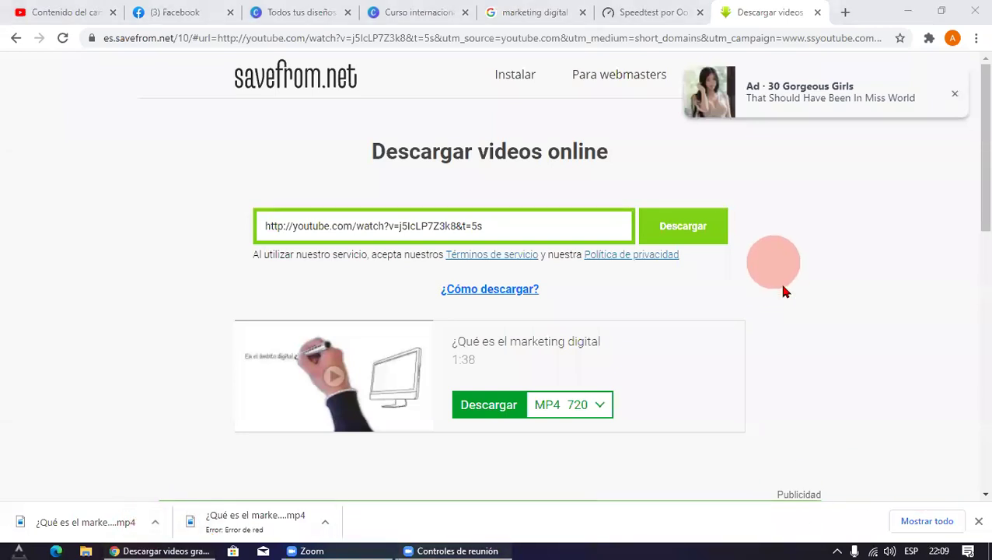
pyautogui.click(158, 522)
pyautogui.click(216, 472)
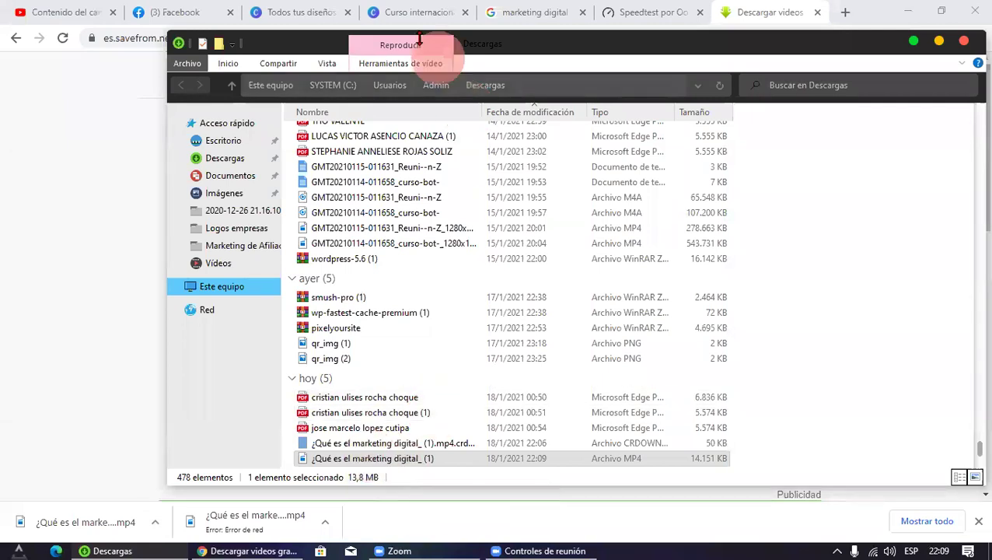
# Switch back to the YouTube Studio tab with the Subir videos dialog.
pyautogui.click(40, 9)
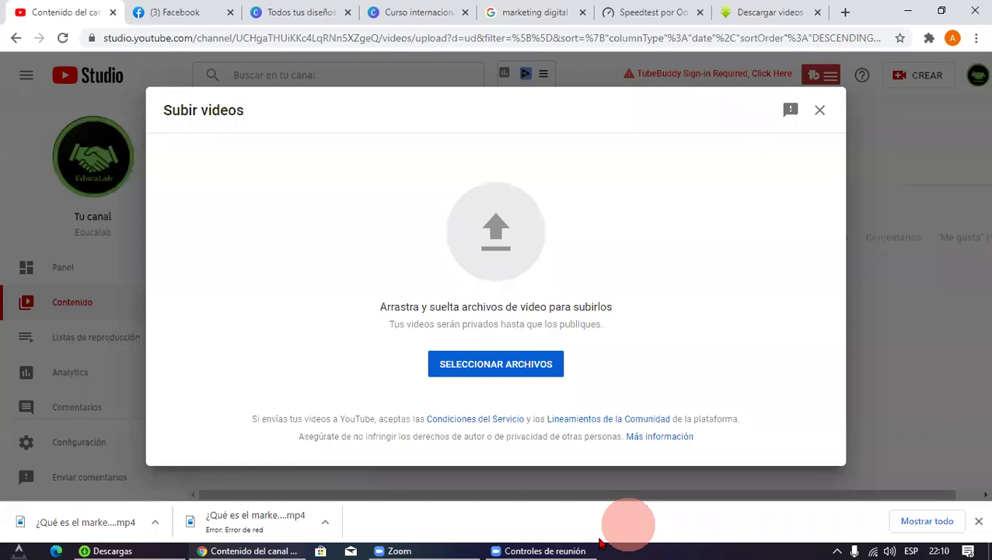
pyautogui.click(594, 114)
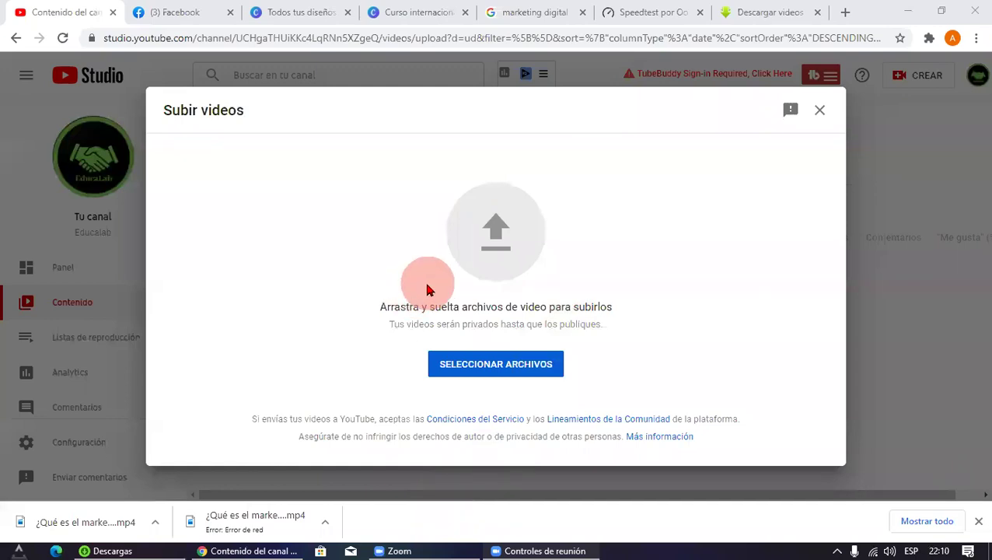
# Show the downloaded video in its folder and move the Explorer window aside.
pyautogui.click(156, 522)
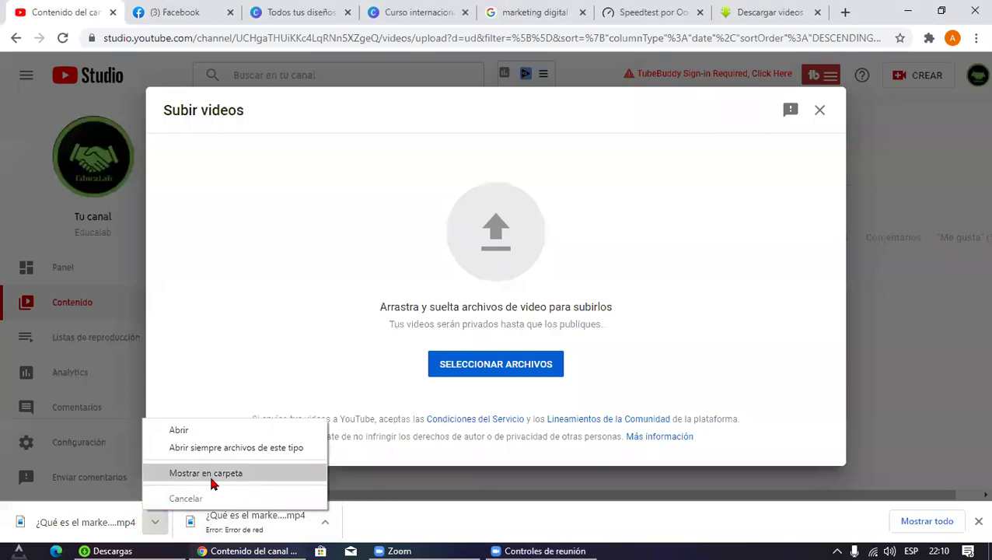
pyautogui.click(211, 476)
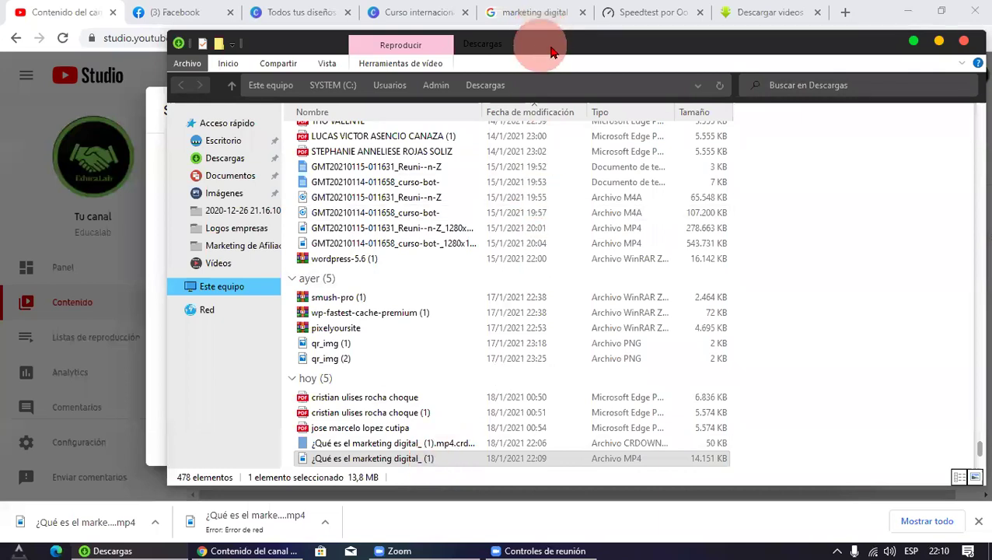
pyautogui.moveTo(550, 52); pyautogui.dragTo(970, 34)
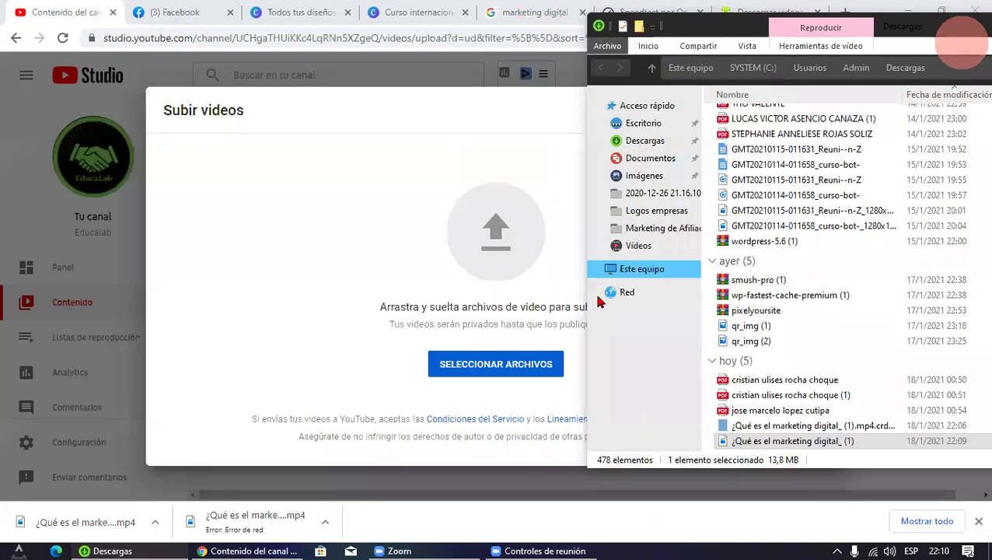
pyautogui.click(782, 271)
pyautogui.click(539, 163)
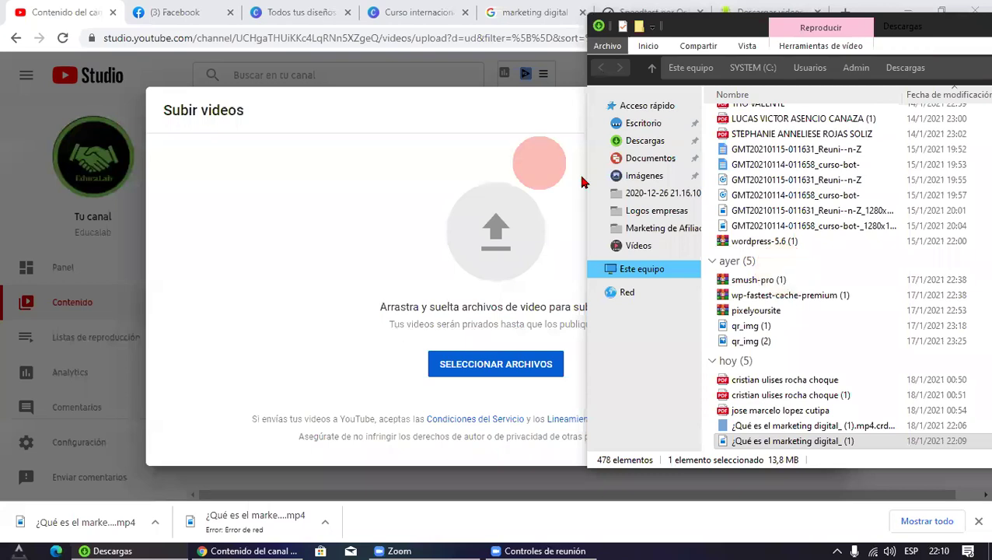
pyautogui.click(864, 378)
# Open Propiedades of '¿Qué es el marketing digital_ (1)' on the Detalles tab.
pyautogui.click(787, 440)
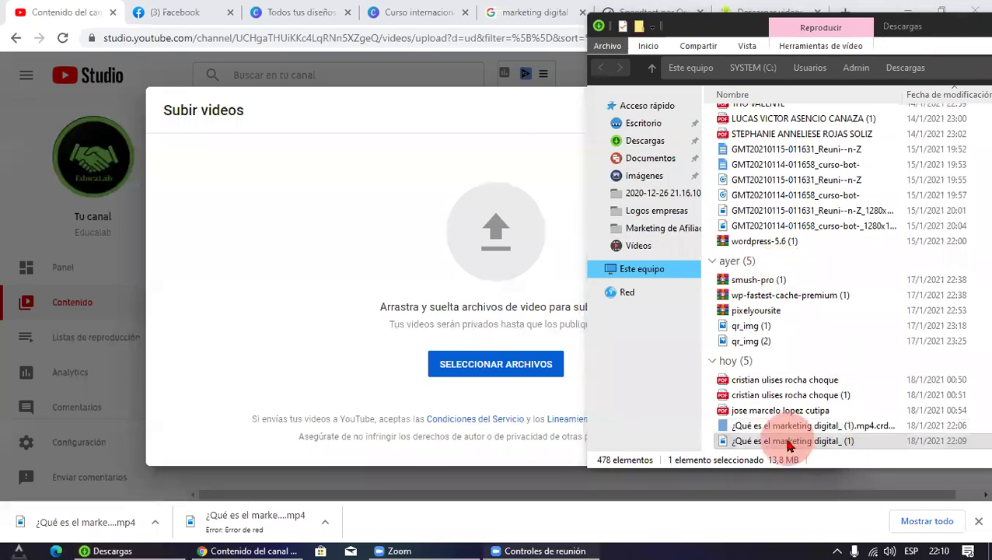
pyautogui.rightClick(788, 440)
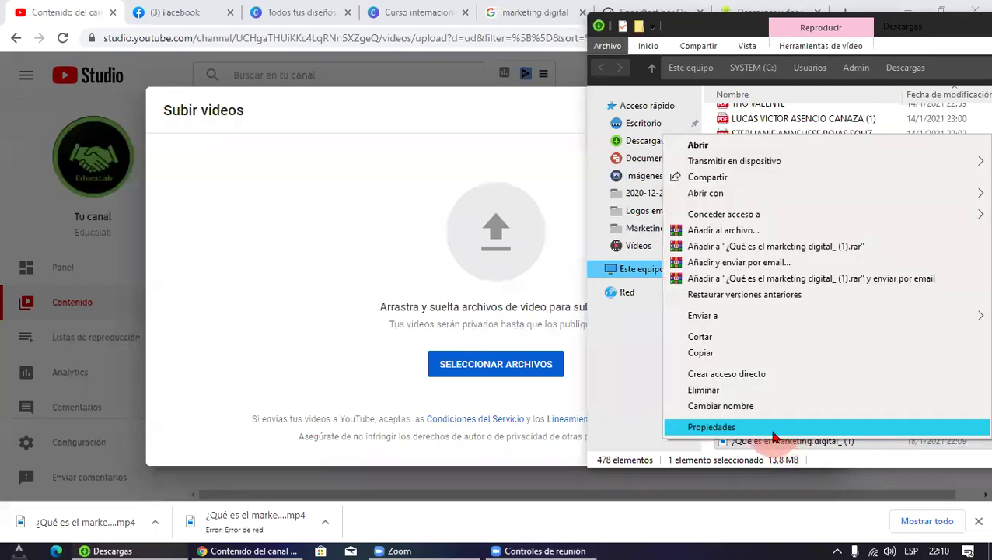
pyautogui.click(778, 428)
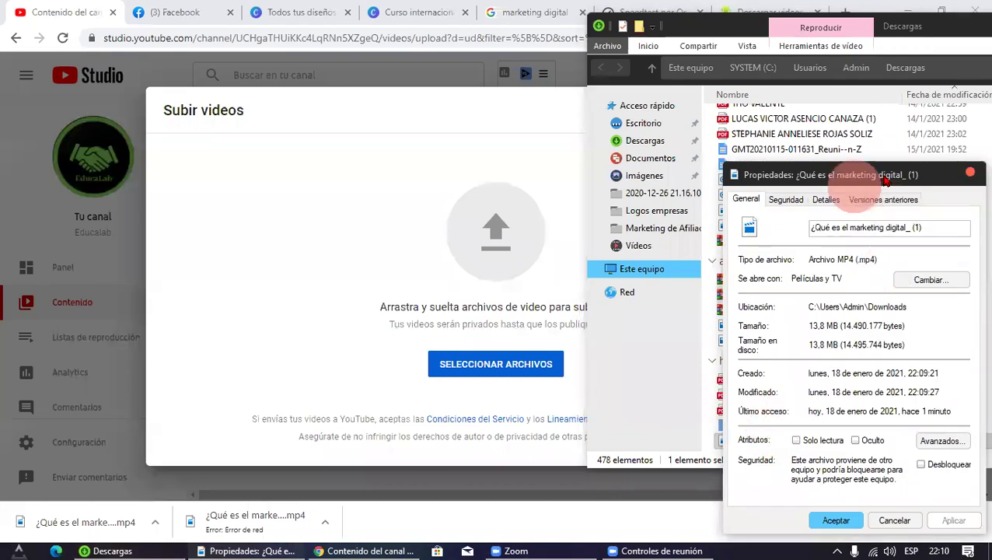
pyautogui.moveTo(885, 177); pyautogui.dragTo(584, 113)
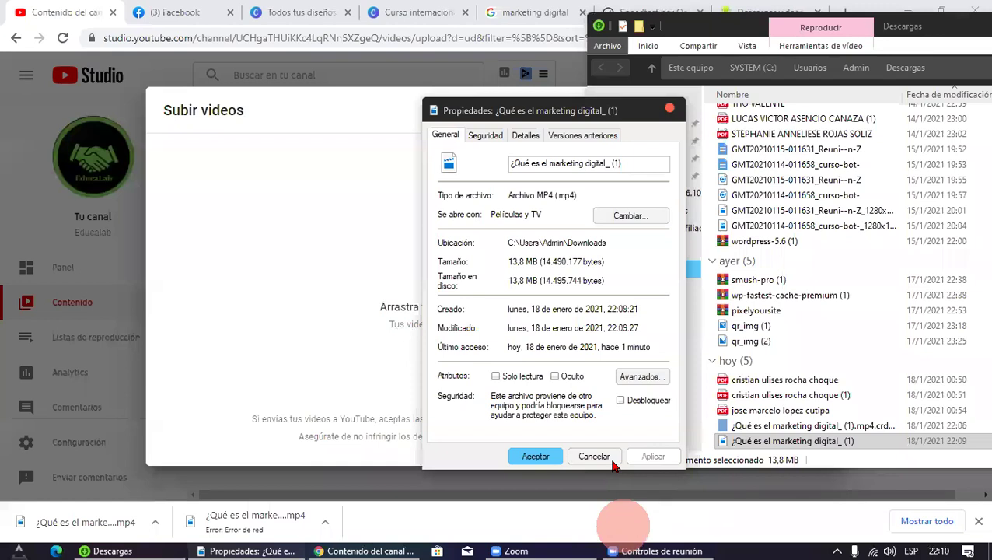
pyautogui.click(524, 136)
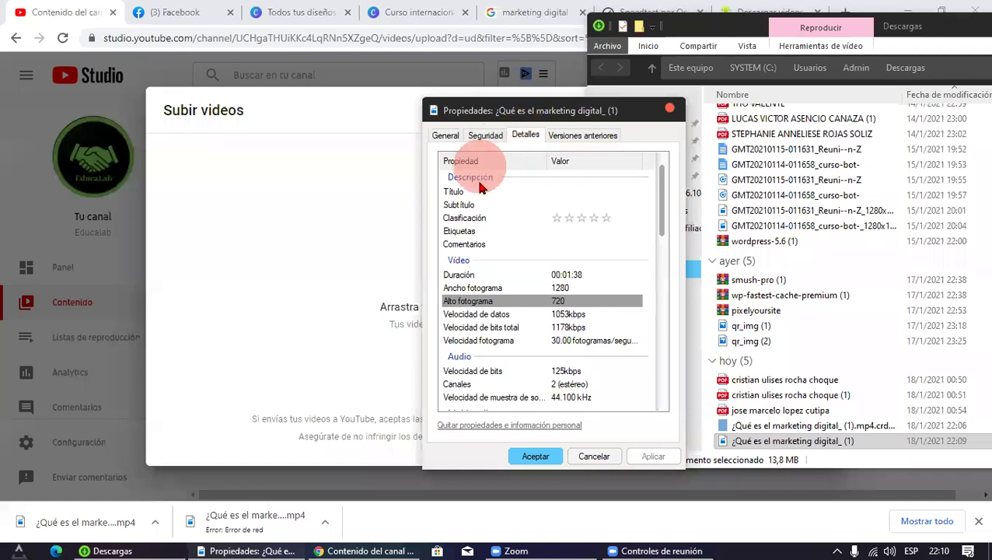
# Set the video's Título to 'marketing digital Bolivia y diseño web Bolivia'.
pyautogui.click(577, 191)
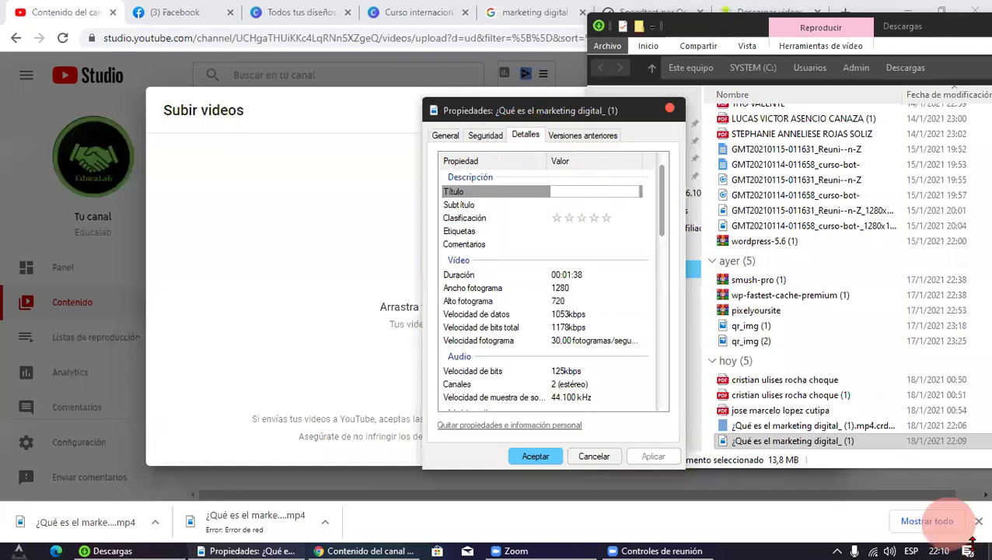
pyautogui.click(599, 202)
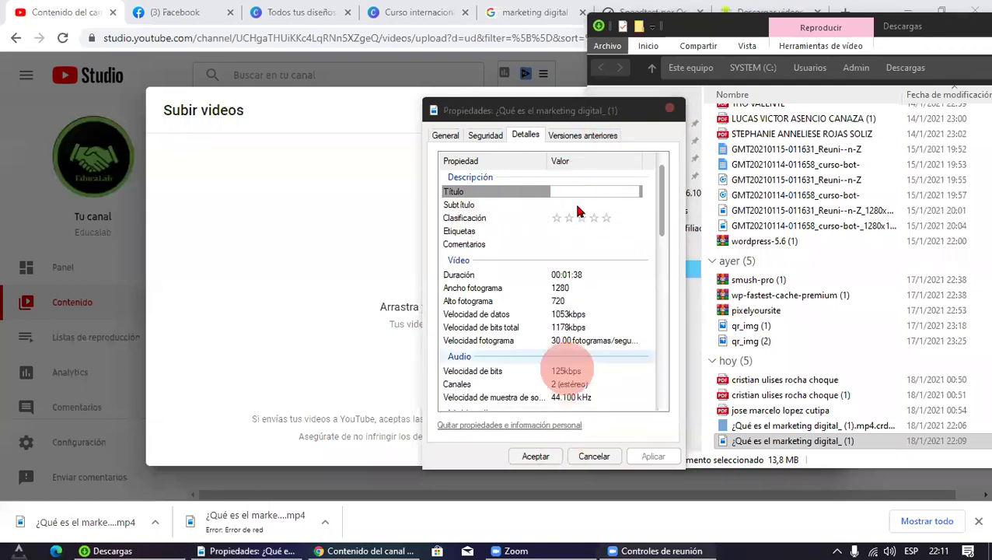
pyautogui.click(580, 190)
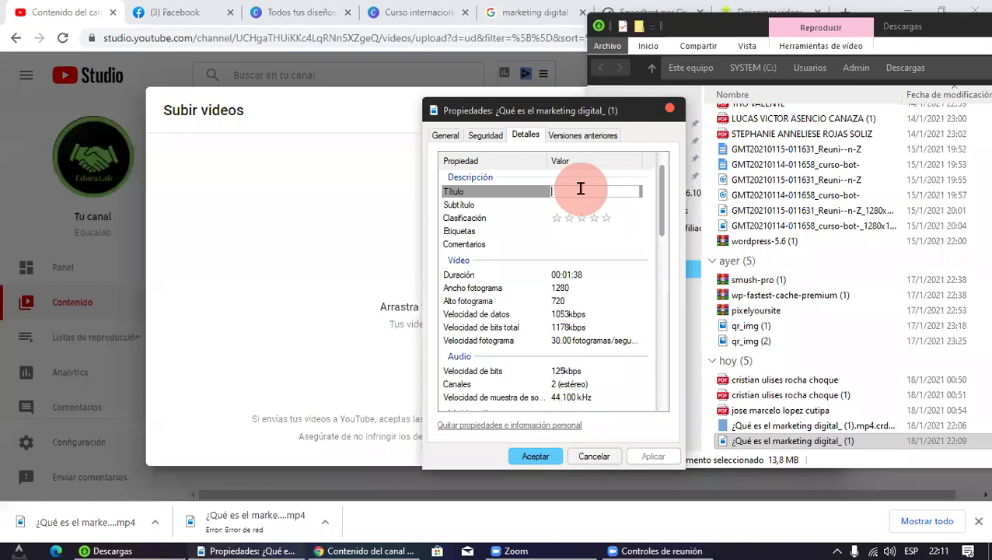
pyautogui.write('mar')
pyautogui.write('keting digit')
pyautogui.write('al y diseño web')
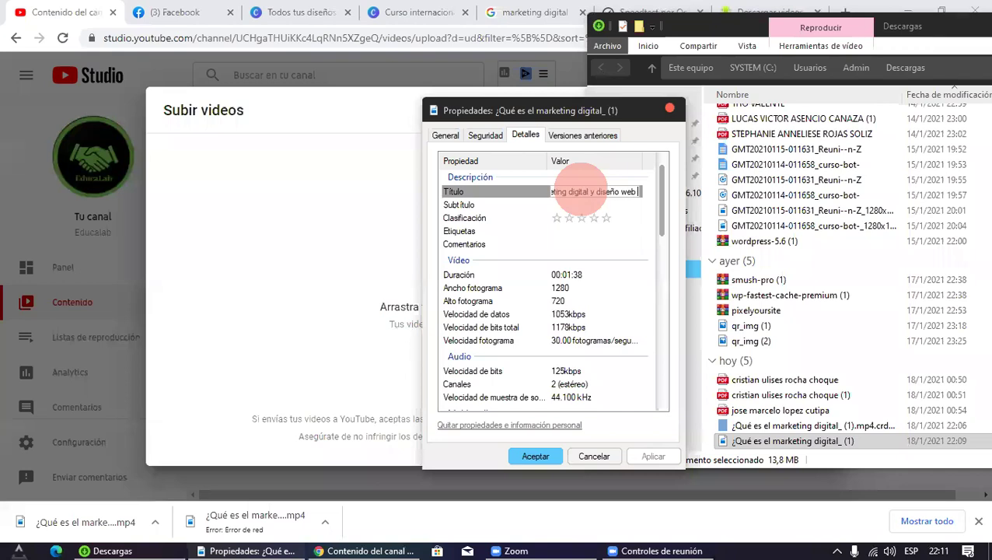
pyautogui.moveTo(567, 191); pyautogui.dragTo(635, 190)
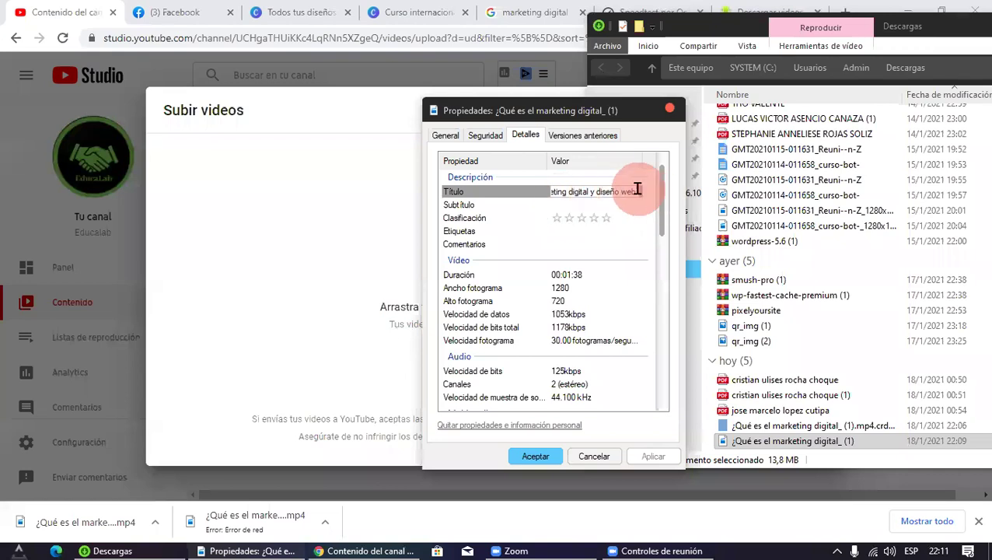
pyautogui.click(474, 190)
pyautogui.click(606, 192)
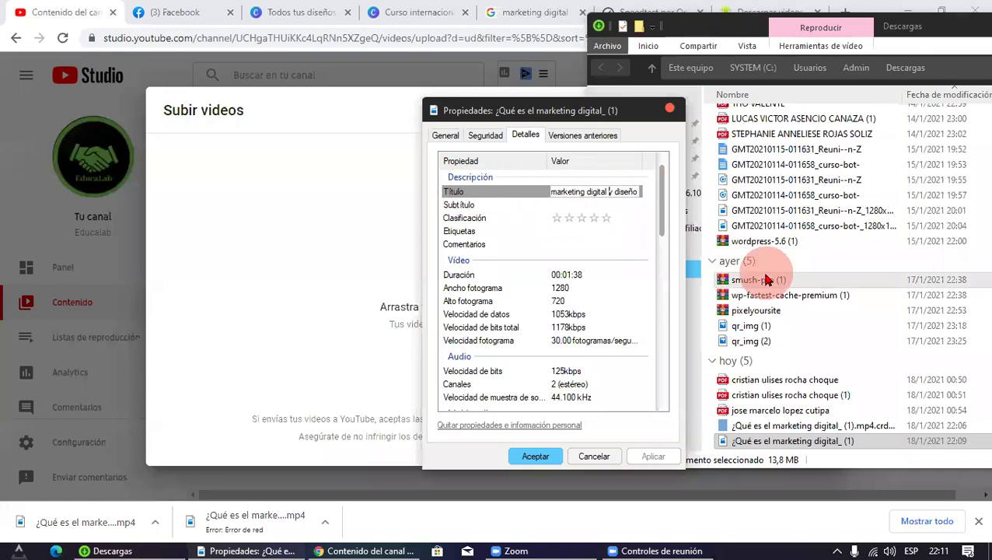
pyautogui.press('BackSpace')
pyautogui.write('Bolv')
pyautogui.press('BackSpace')
pyautogui.write('ivia y')
pyautogui.press('End')
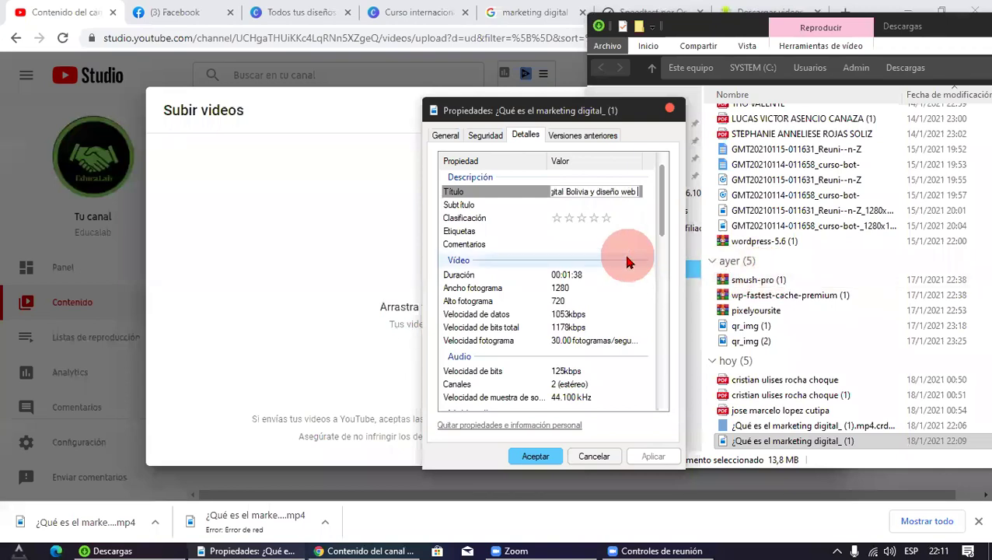
pyautogui.write('Bolivia')
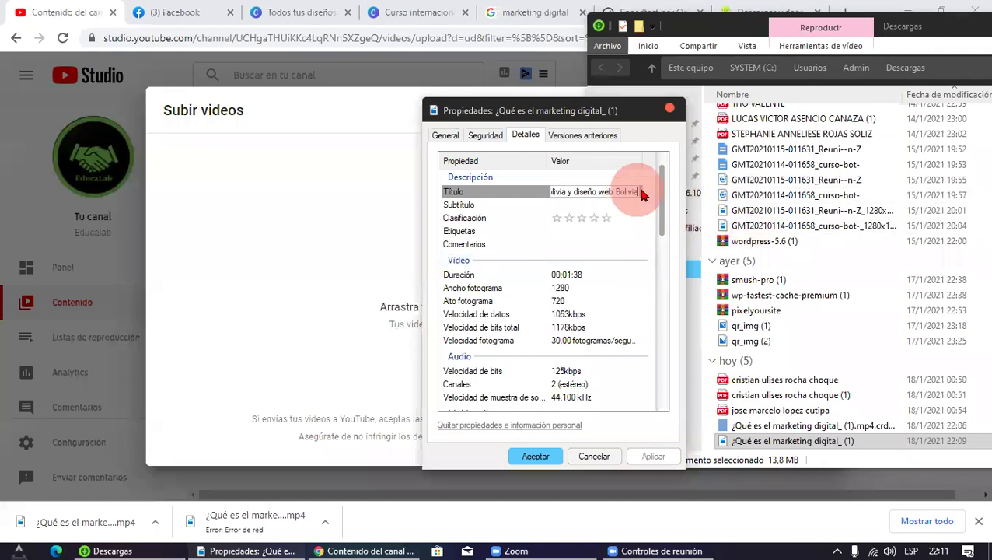
# Copy the title phrase into Subtítulo, Etiquetas and Comentarios.
pyautogui.moveTo(637, 192); pyautogui.dragTo(449, 206)
pyautogui.hotkey('ctrl', 'c')
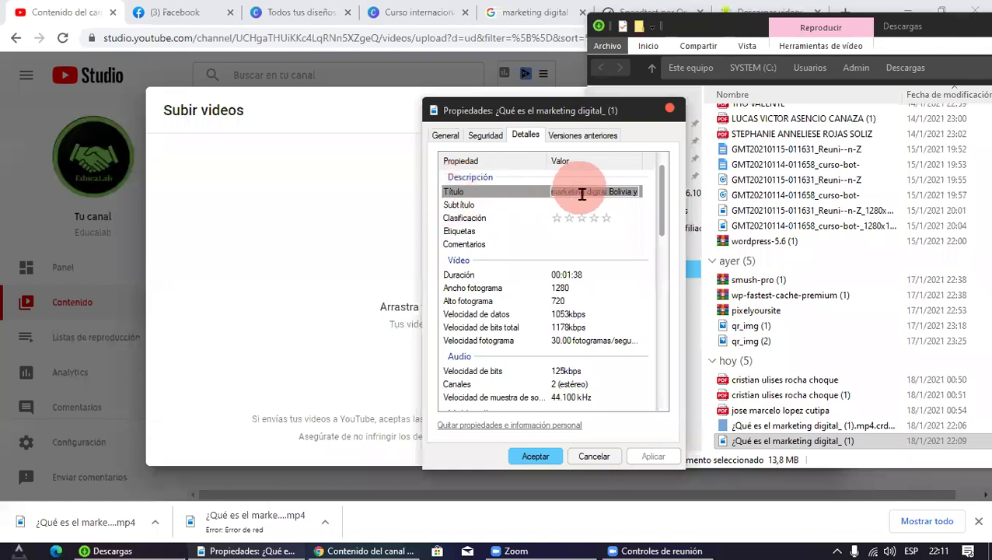
pyautogui.click(582, 204)
pyautogui.hotkey('ctrl', 'v')
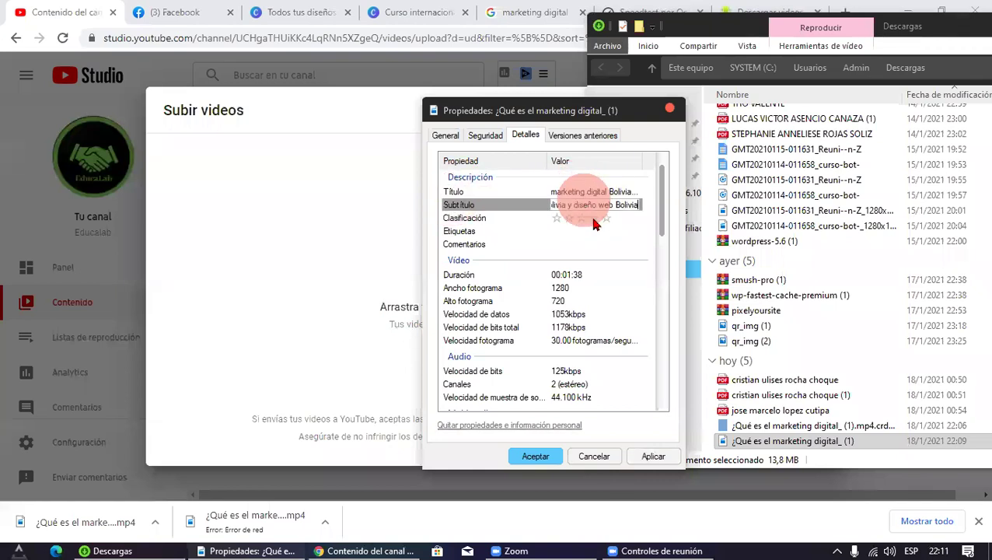
pyautogui.click(598, 231)
pyautogui.hotkey('ctrl', 'v')
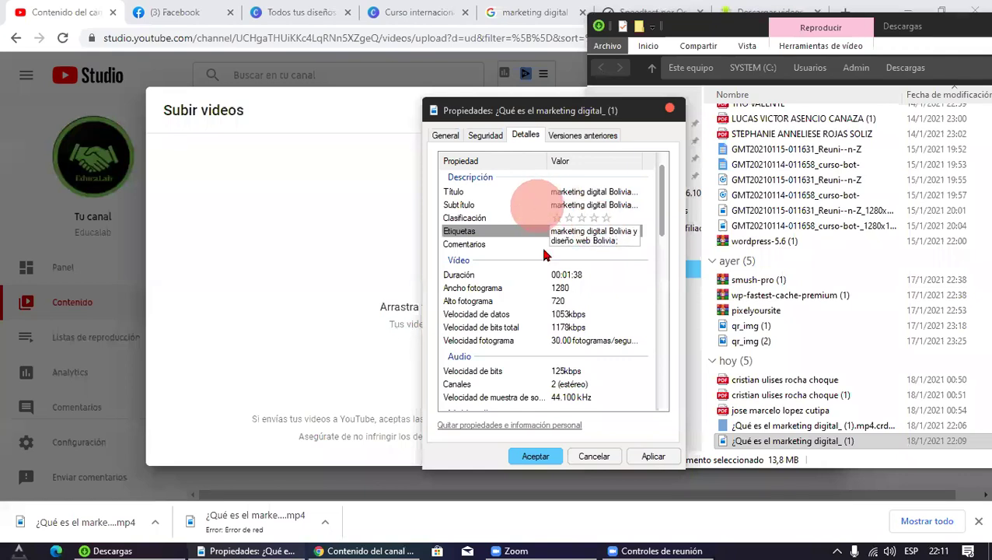
pyautogui.click(566, 244)
pyautogui.hotkey('ctrl', 'v')
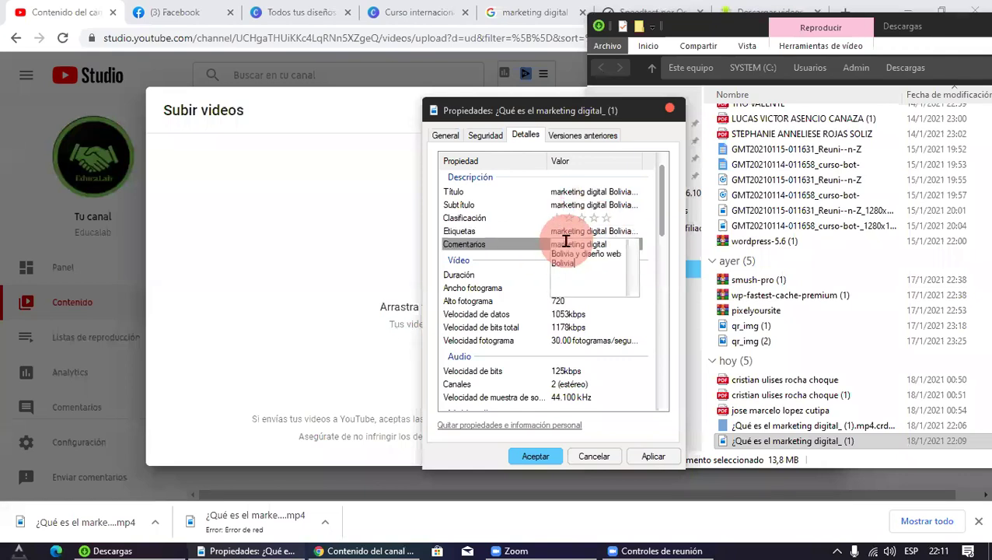
pyautogui.click(542, 273)
# Paste the keyword phrase into Intérpretes colaboradores and Género, and set Año to 2021.
pyautogui.scroll(-2, 599, 296)
pyautogui.scroll(-2, 598, 296)
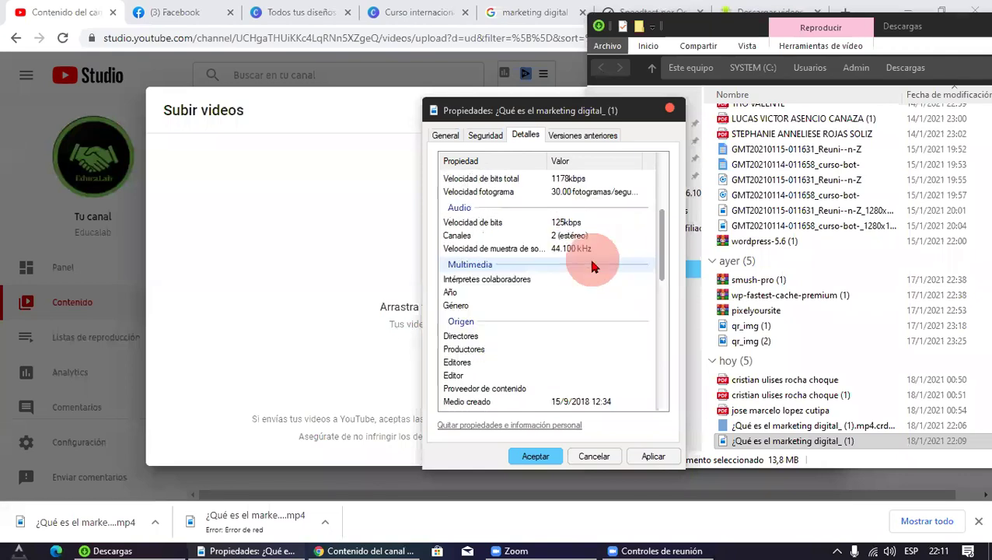
pyautogui.click(573, 279)
pyautogui.hotkey('ctrl', 'v')
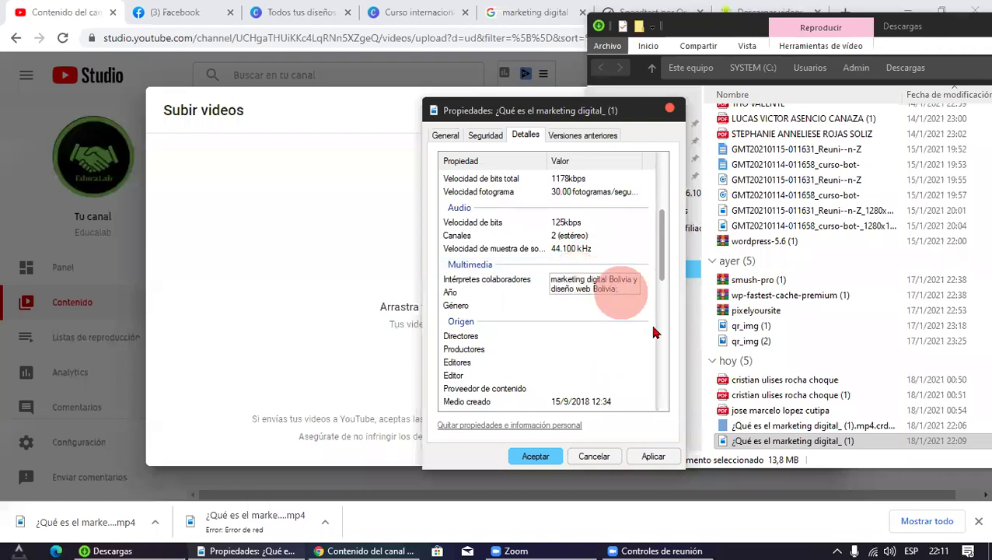
pyautogui.click(604, 306)
pyautogui.hotkey('ctrl', 'v')
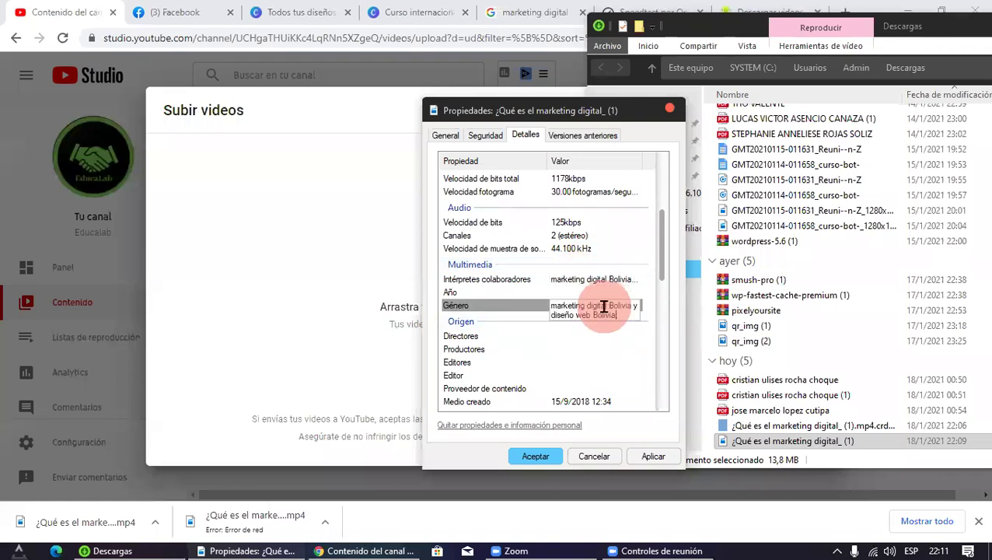
pyautogui.click(611, 293)
pyautogui.hotkey('ctrl', 'v')
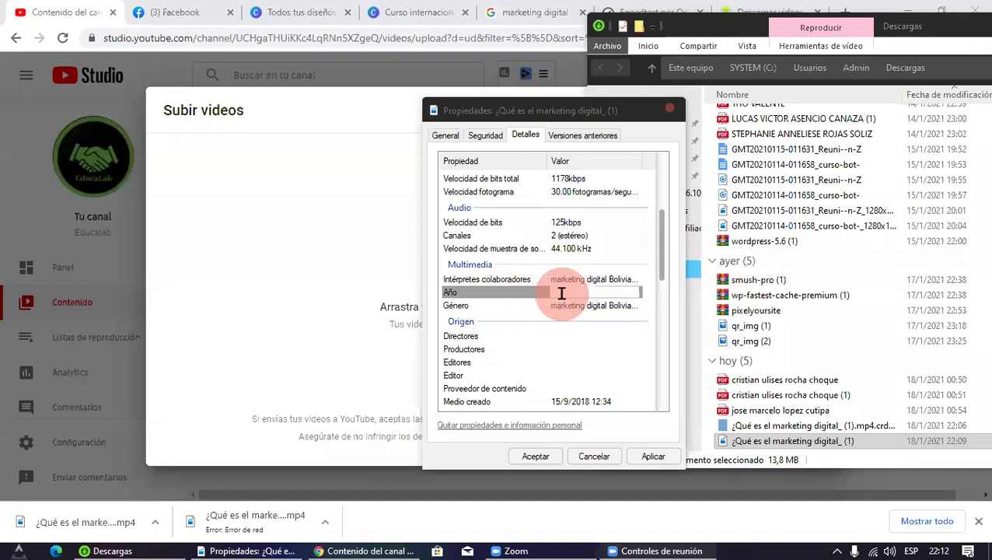
pyautogui.click(554, 280)
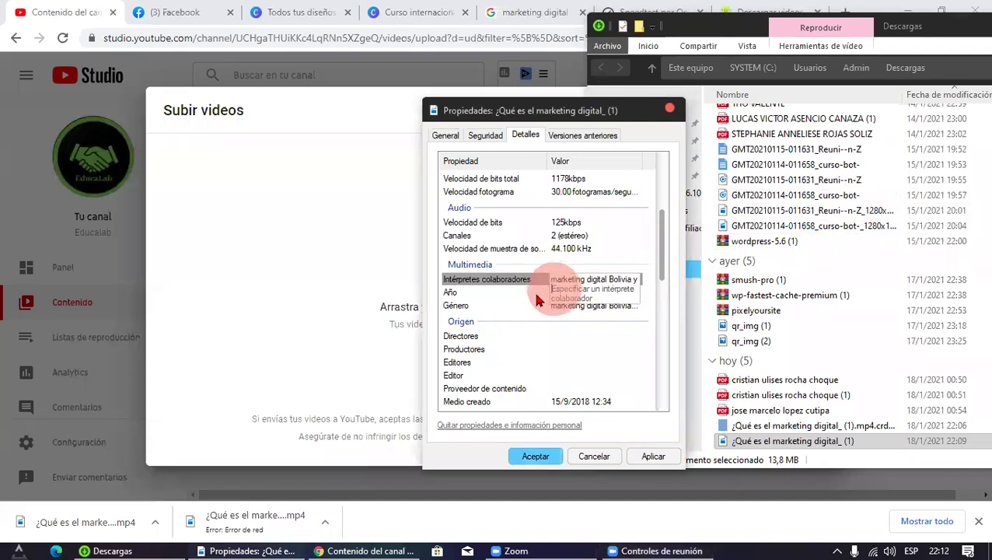
pyautogui.click(578, 292)
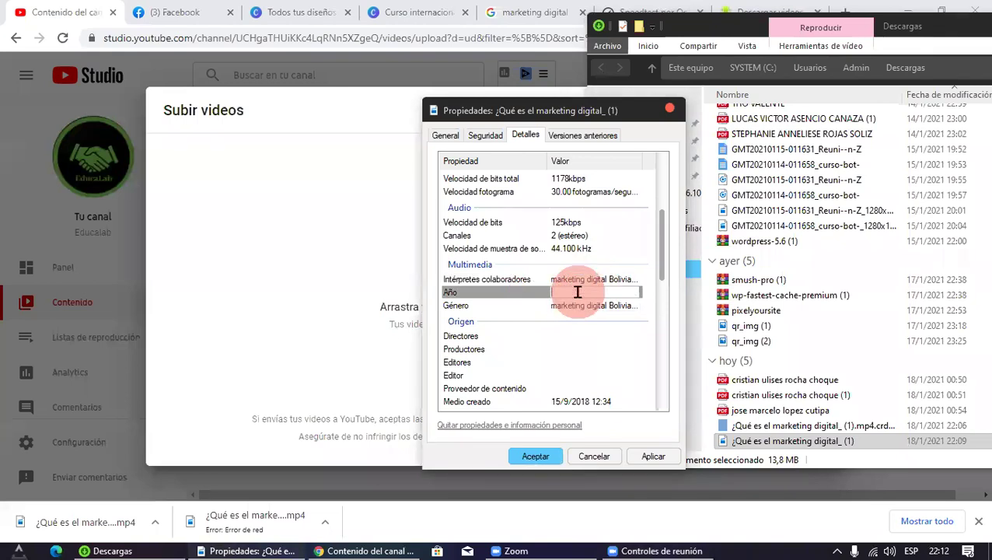
pyautogui.write('2021')
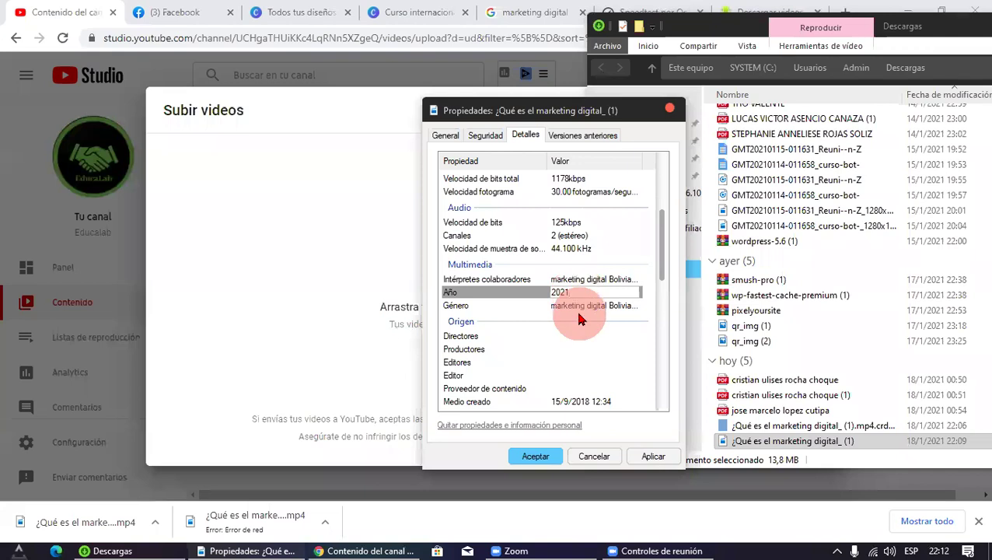
# Paste the keyword phrase into Directores, Productores, Editor, and the author and promotion URLs.
pyautogui.click(576, 335)
pyautogui.write('marketing digital Bolivia y diseño web')
pyautogui.click(572, 348)
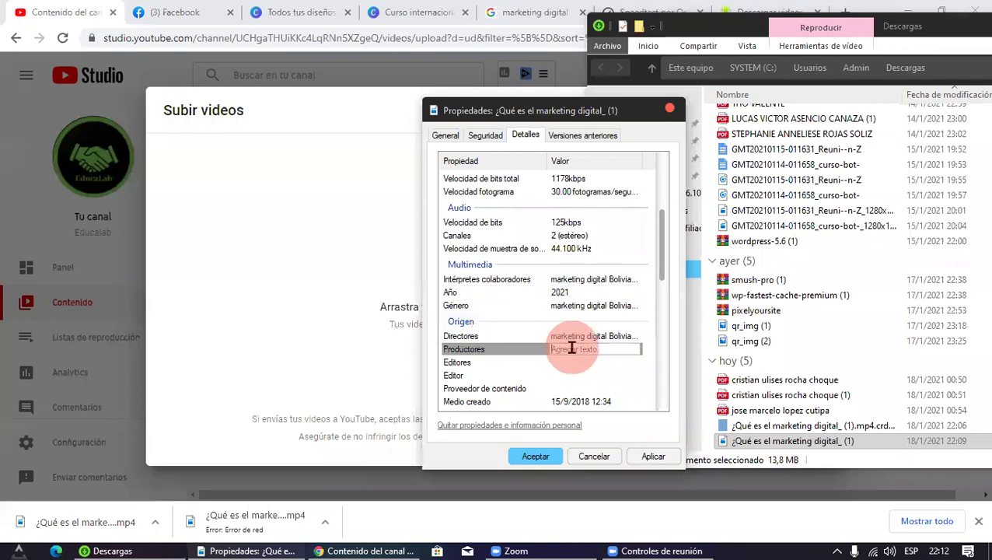
pyautogui.write('marketing digital Bolivia')
pyautogui.click(549, 375)
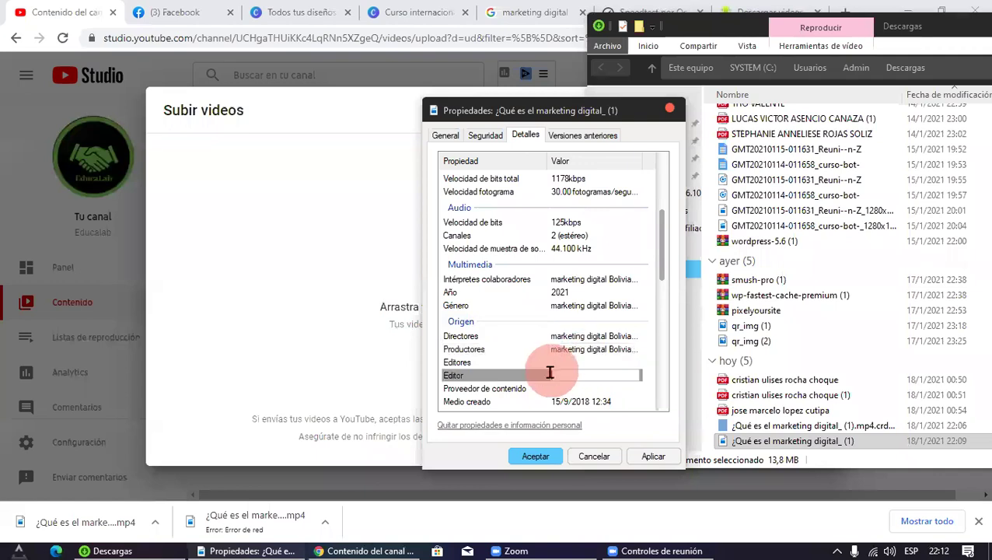
pyautogui.write('marketing digital Bolivia')
pyautogui.scroll(-3, 598, 287)
pyautogui.click(590, 281)
pyautogui.hotkey('ctrl', 'v')
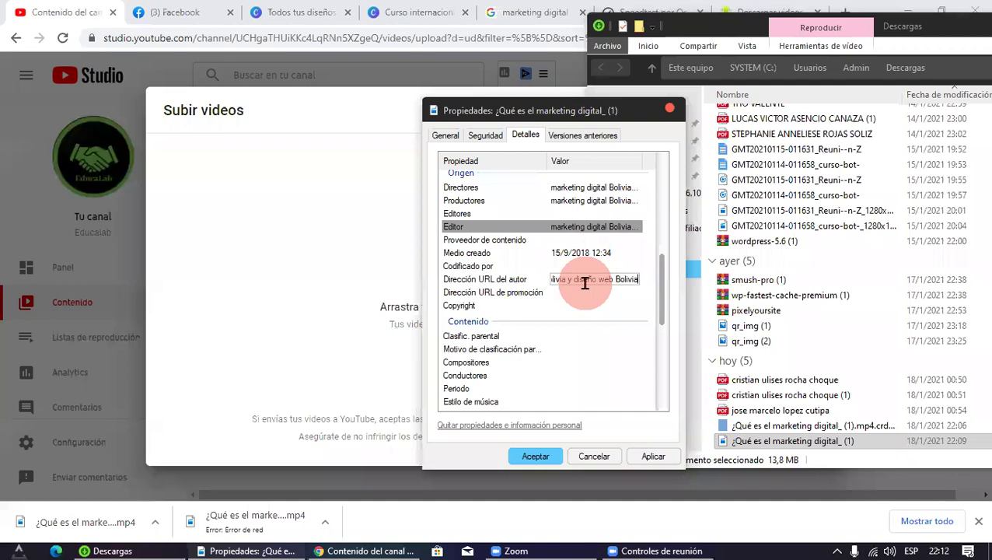
pyautogui.click(494, 293)
pyautogui.hotkey('ctrl', 'v')
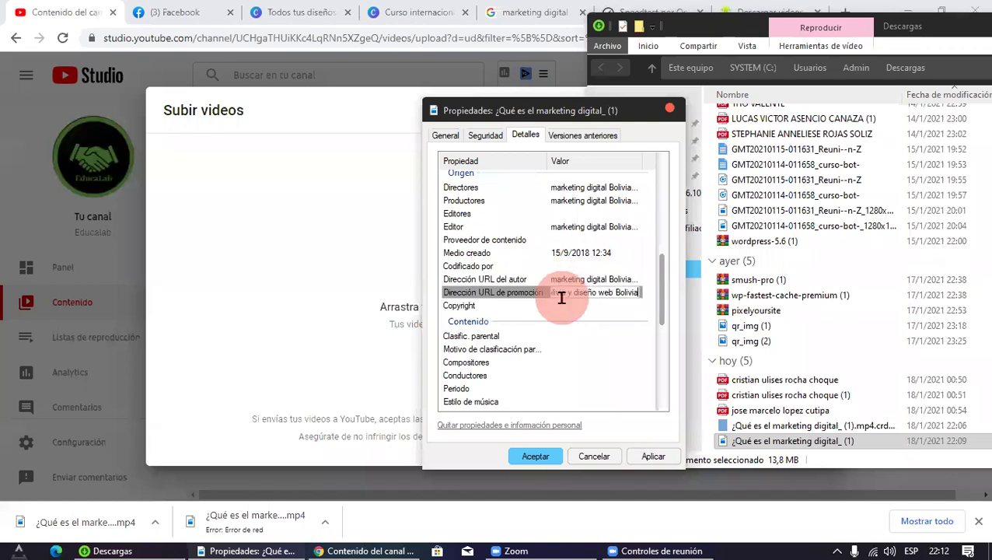
pyautogui.click(562, 304)
# Paste the phrase into Clasific. parental, Compositores, Estilo de música, Periodo and Parte del conjunto.
pyautogui.scroll(-2, 565, 303)
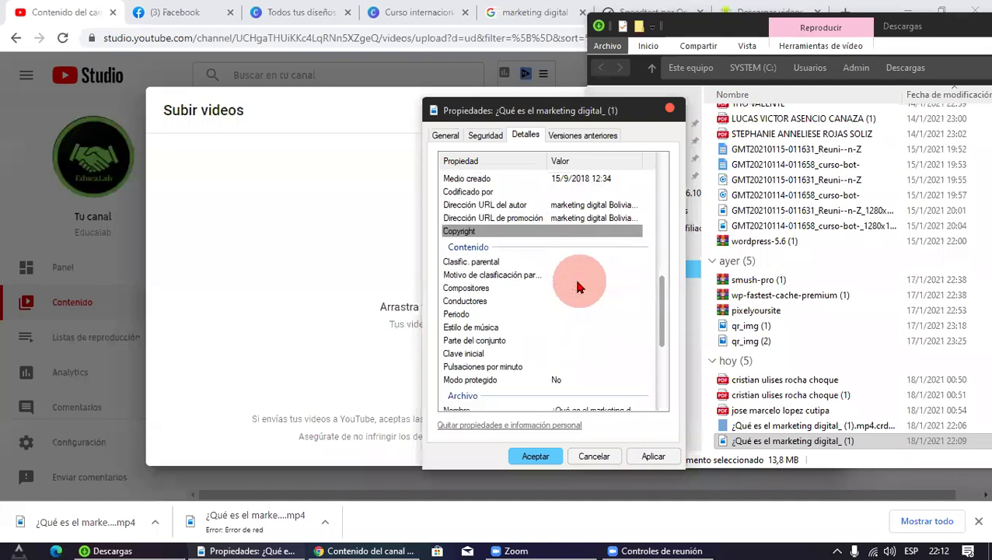
pyautogui.click(589, 264)
pyautogui.hotkey('ctrl', 'v')
pyautogui.click(600, 287)
pyautogui.hotkey('ctrl', 'v')
pyautogui.click(578, 326)
pyautogui.hotkey('ctrl', 'v')
pyautogui.click(567, 313)
pyautogui.hotkey('ctrl', 'v')
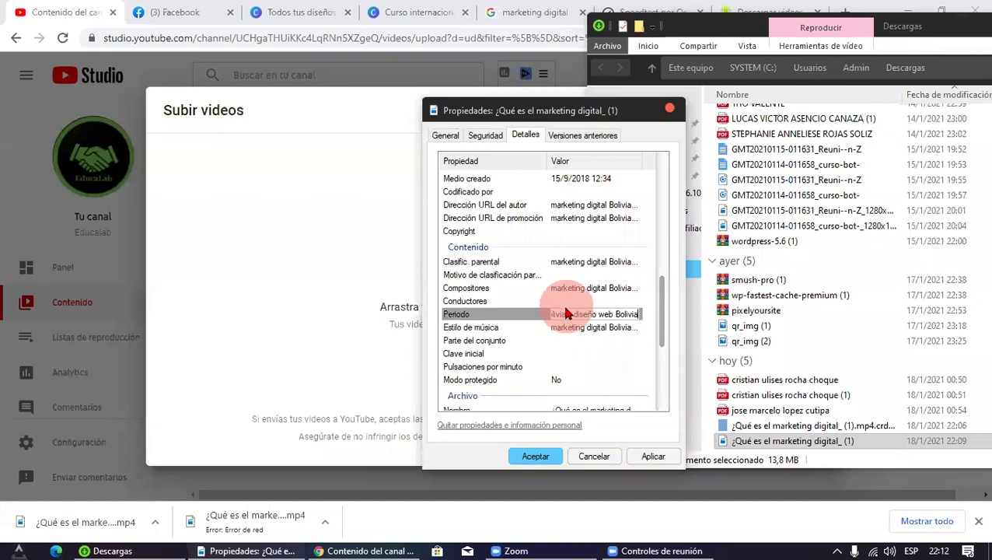
pyautogui.click(568, 339)
pyautogui.hotkey('ctrl', 'v')
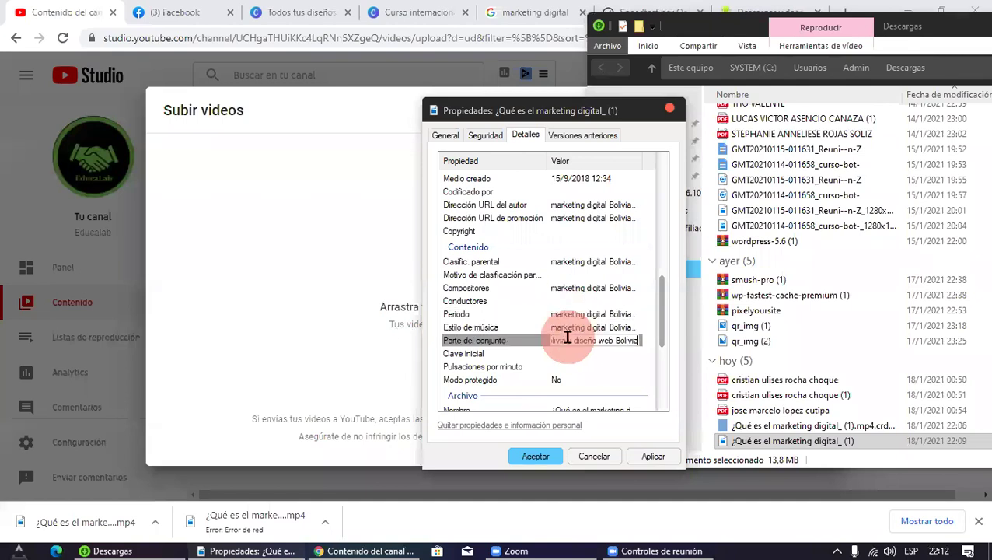
pyautogui.scroll(-4, 572, 342)
# Apply the new details to the file and close its properties with Aceptar.
pyautogui.click(540, 374)
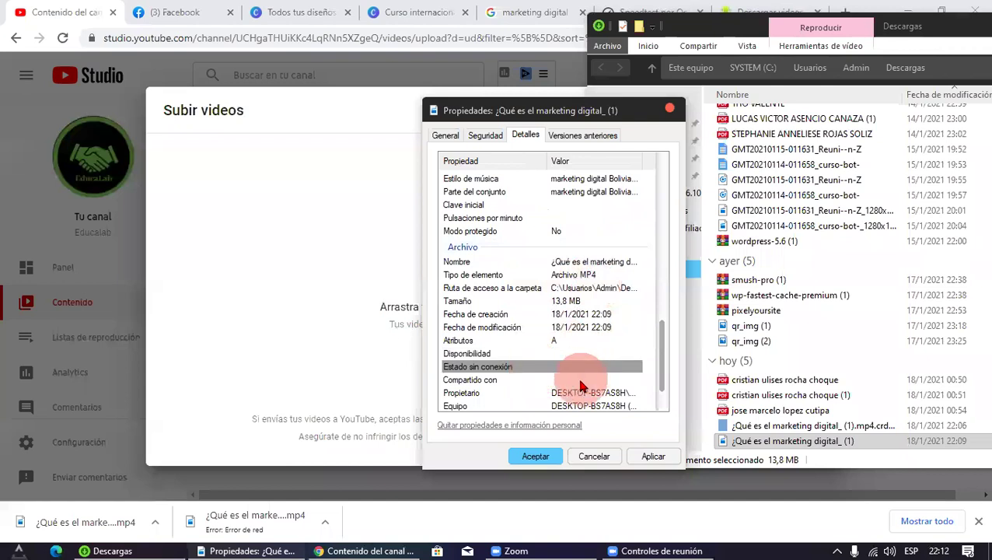
pyautogui.click(536, 380)
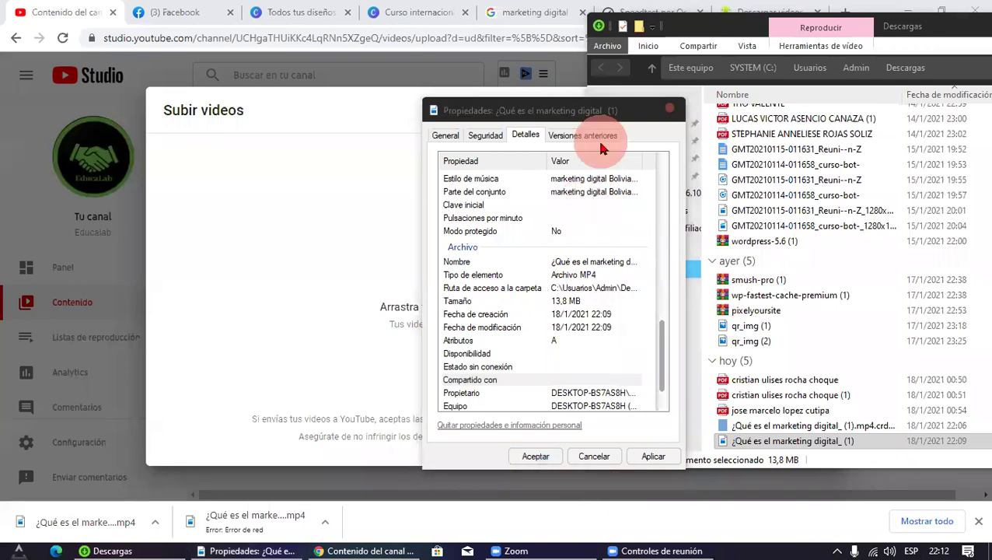
pyautogui.click(653, 455)
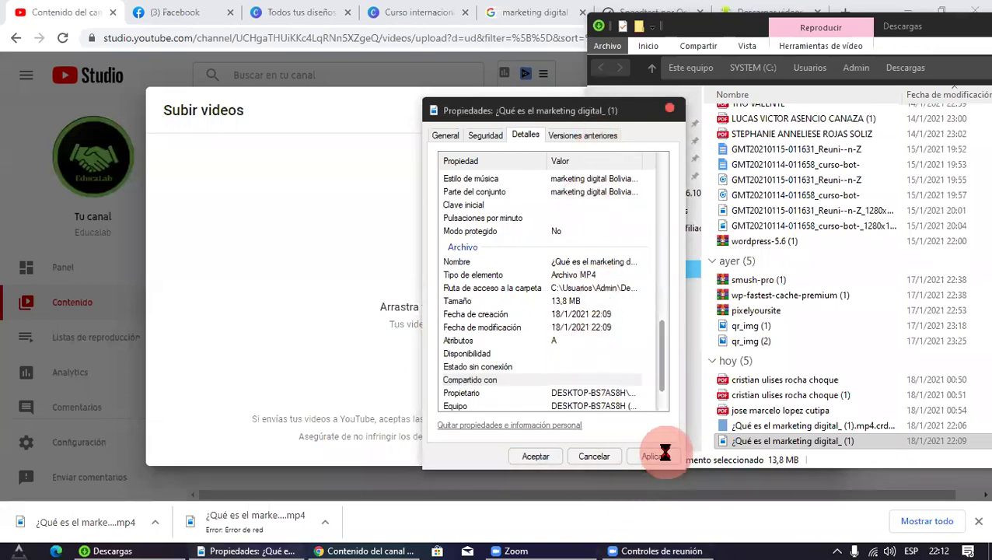
pyautogui.click(535, 457)
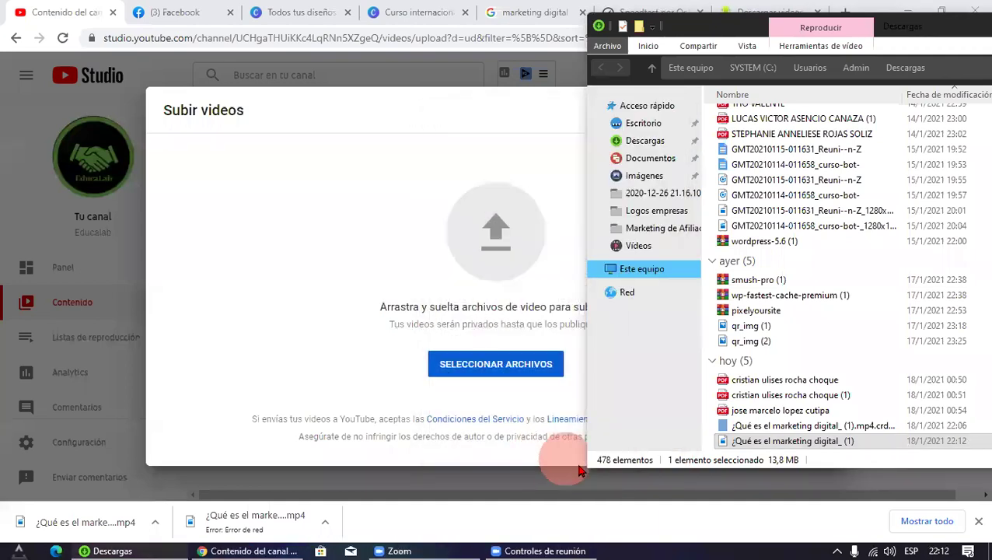
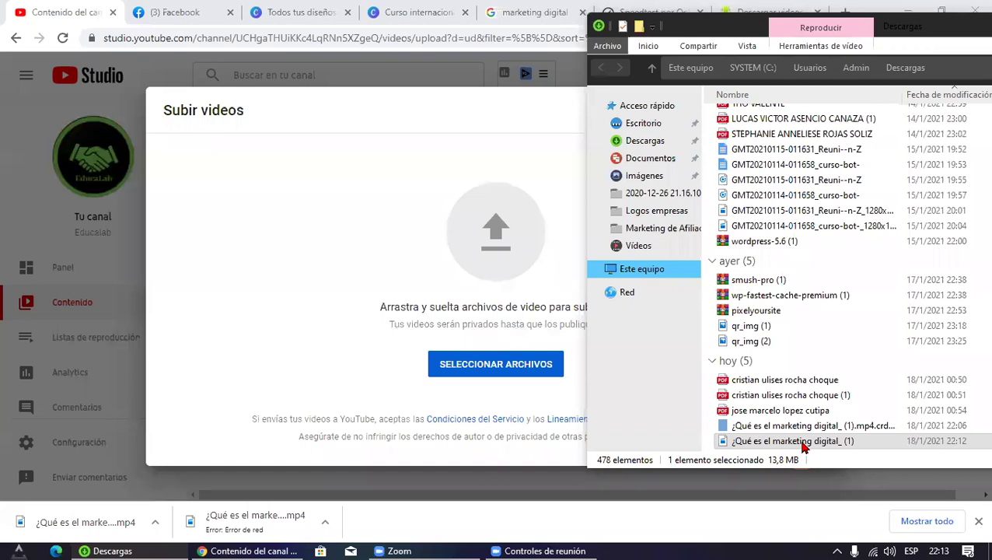
# Drag the marketing digital video file into the Subir videos dialog to begin uploading it.
pyautogui.moveTo(802, 444); pyautogui.dragTo(421, 266)
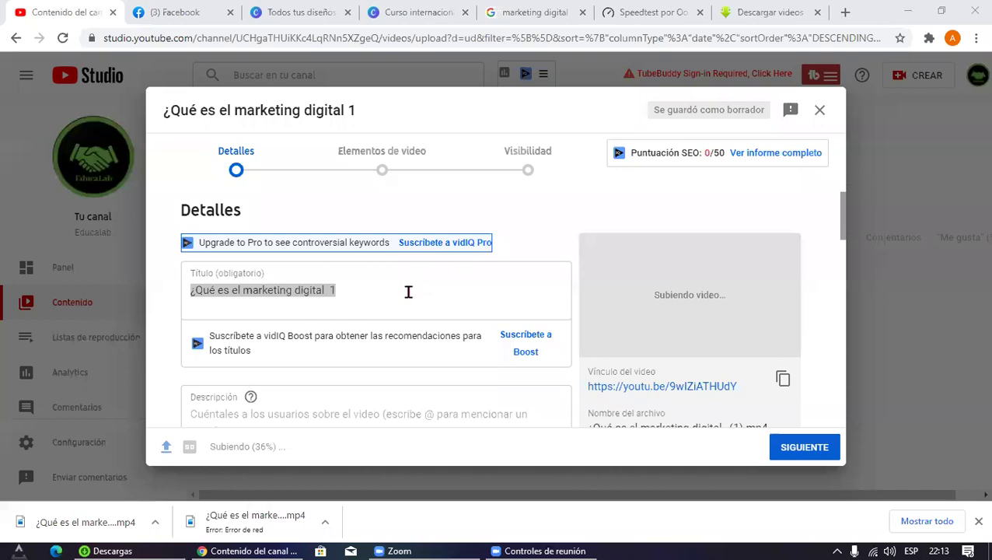
# Replace the title with 'Curso Marketing Digital Bolivia y Diseño web Bolivia Gratis y Online'.
pyautogui.click(366, 290)
pyautogui.hotkey('ctrl', 'a')
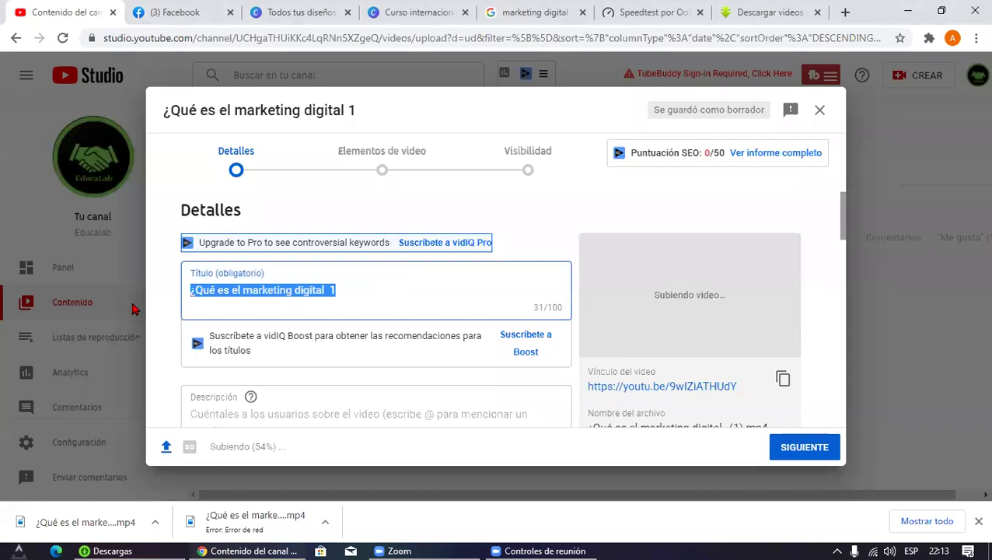
pyautogui.write('Curso')
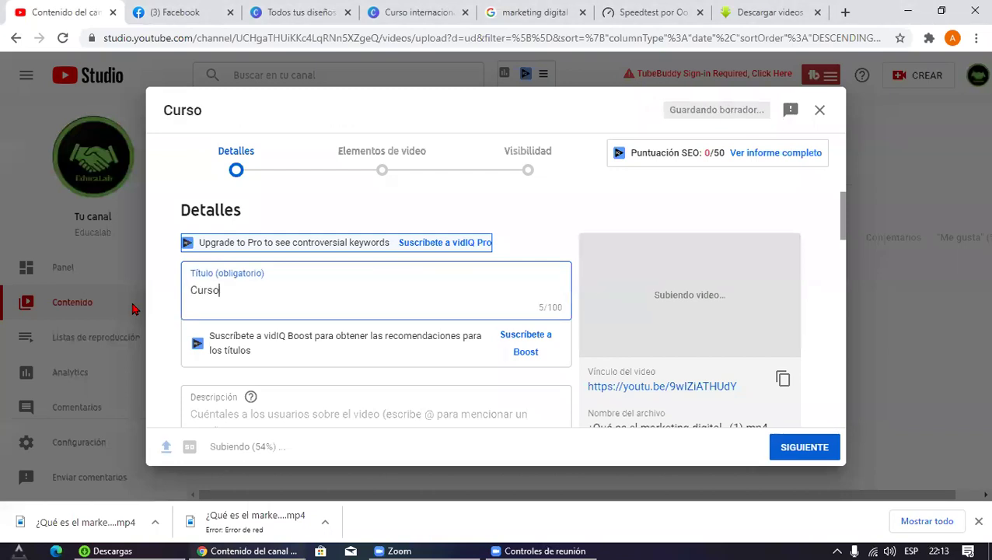
pyautogui.write(' Marketing Digital B')
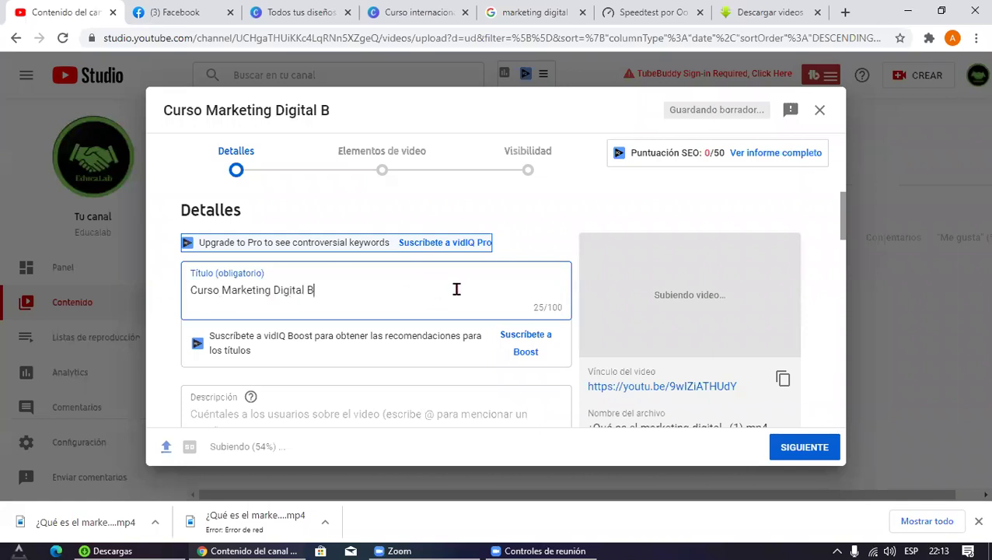
pyautogui.write('olivia y Diseño web Bolivia')
pyautogui.write('G')
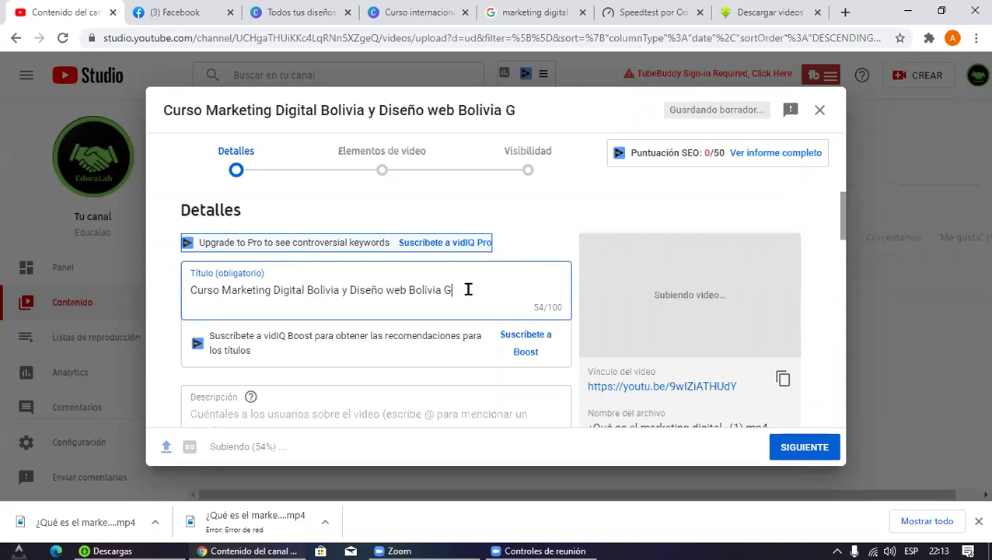
pyautogui.write('ratis y ')
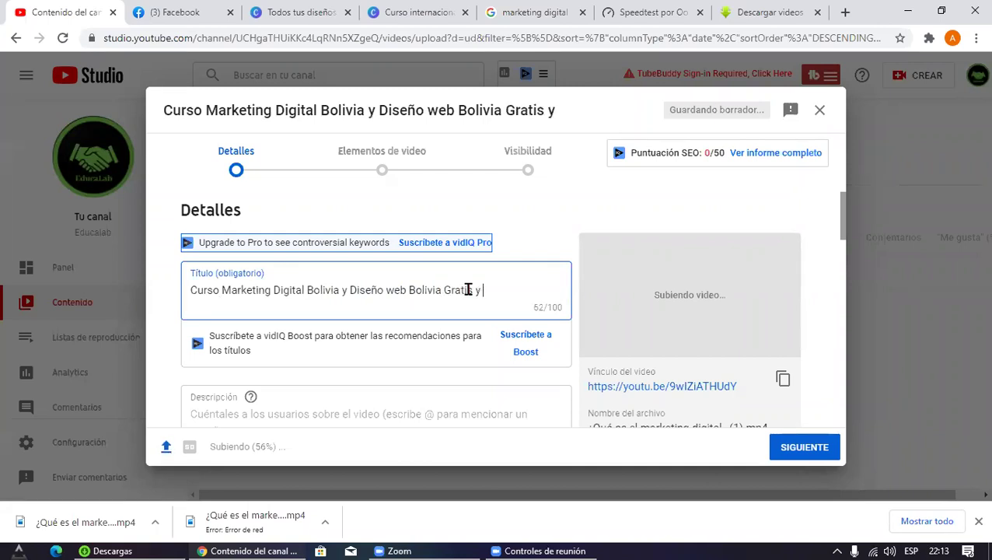
pyautogui.write('Online')
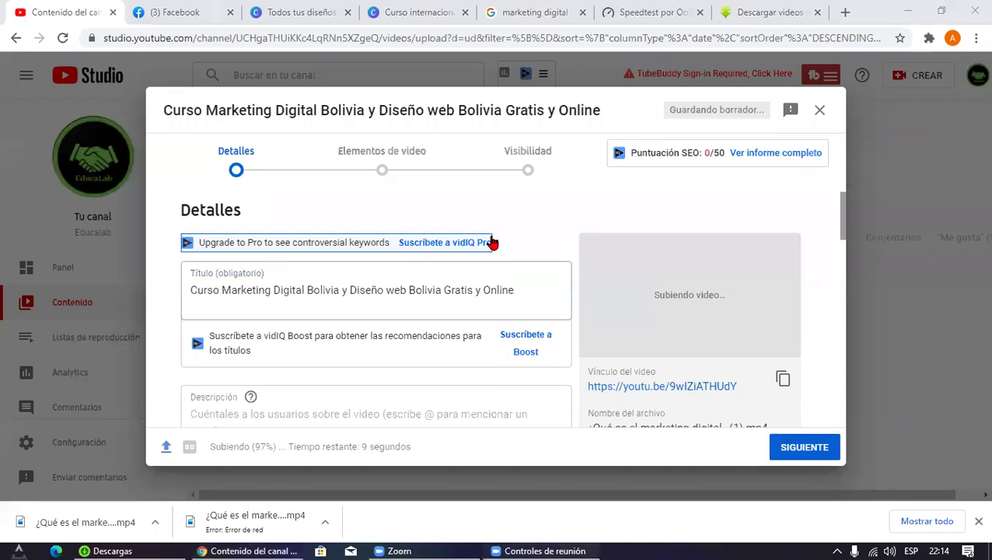
pyautogui.click(519, 283)
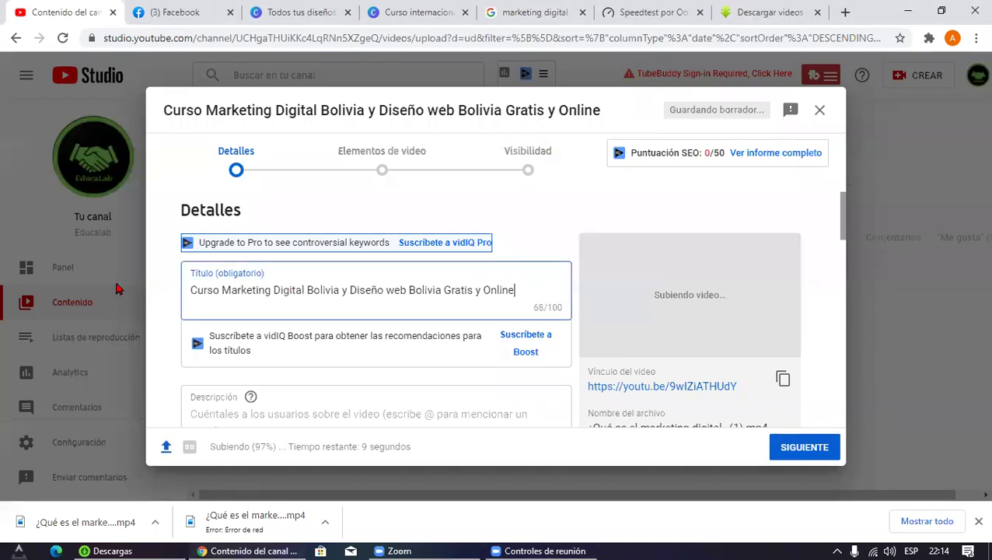
pyautogui.hotkey('ctrl', 'a')
pyautogui.hotkey('ctrl', 'c')
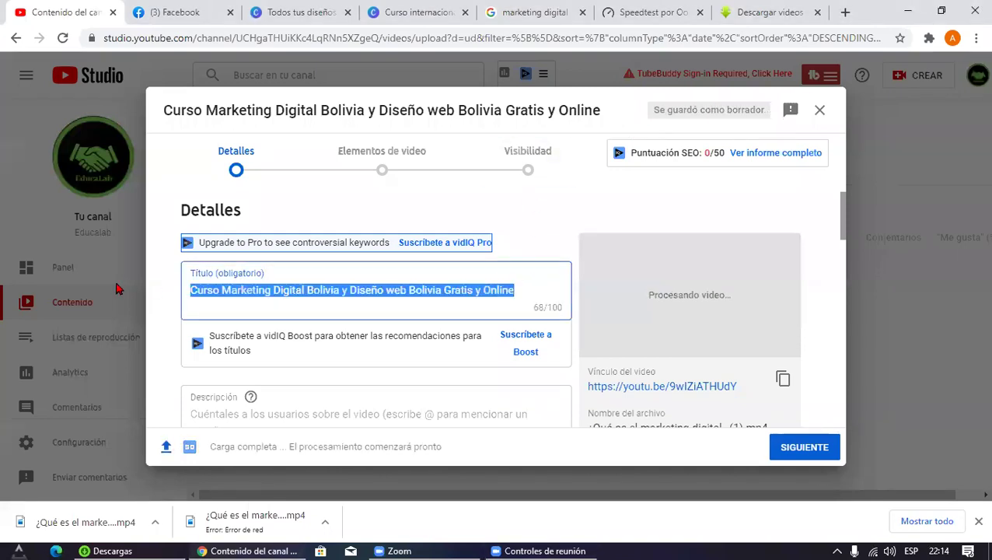
# Paste the title into the description and append '2021' to both title and description.
pyautogui.click(274, 418)
pyautogui.hotkey('ctrl', 'v')
pyautogui.scroll(-2, 472, 303)
pyautogui.scroll(2, 520, 255)
pyautogui.click(527, 291)
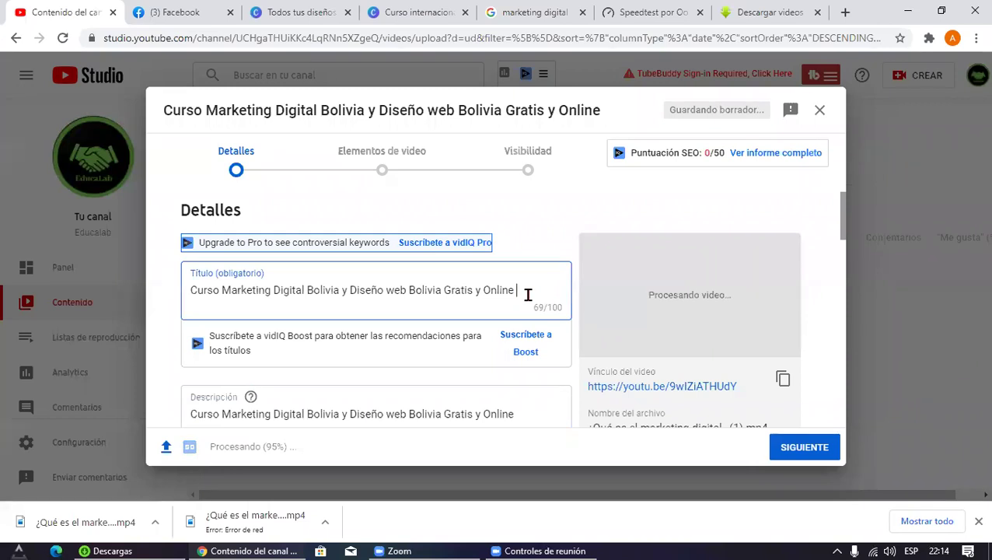
pyautogui.write('2021')
pyautogui.scroll(-1, 527, 311)
pyautogui.click(526, 342)
pyautogui.write('2021')
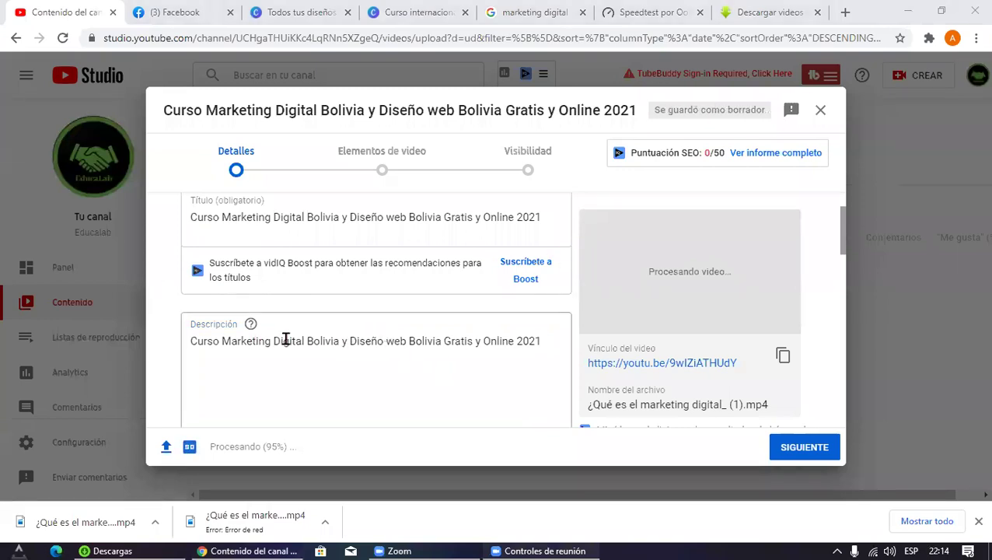
# Capitalise 'Web' in the description and add a new line at its end.
pyautogui.click(397, 340)
pyautogui.moveTo(396, 340); pyautogui.dragTo(401, 341)
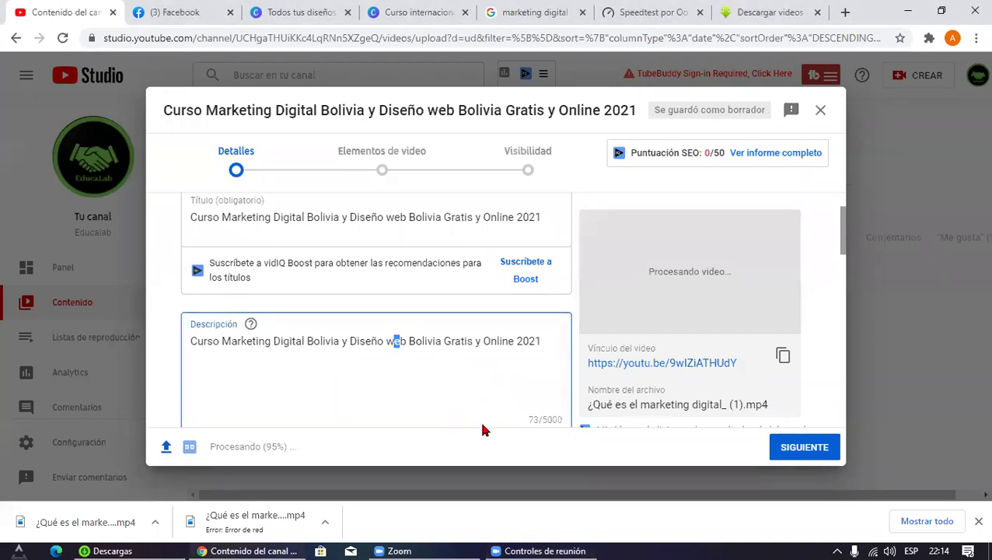
pyautogui.write('We')
pyautogui.click(498, 369)
pyautogui.click(481, 392)
pyautogui.click(550, 336)
pyautogui.press('Return')
pyautogui.scroll(-2, 445, 345)
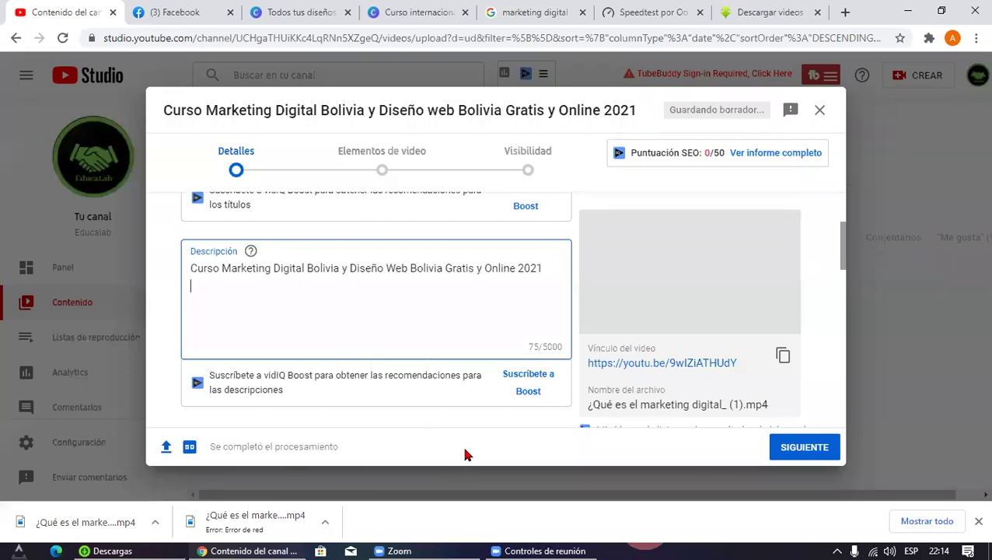
pyautogui.click(846, 12)
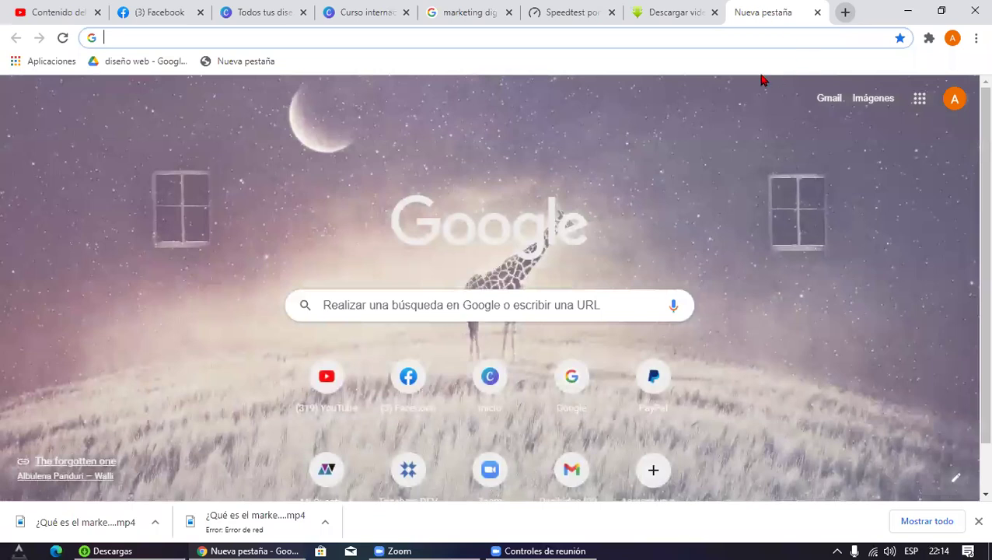
# Load the wa.link creator and fill in the saved phone number with Bolivia's country code.
pyautogui.write('youtube.com')
pyautogui.press('Return')
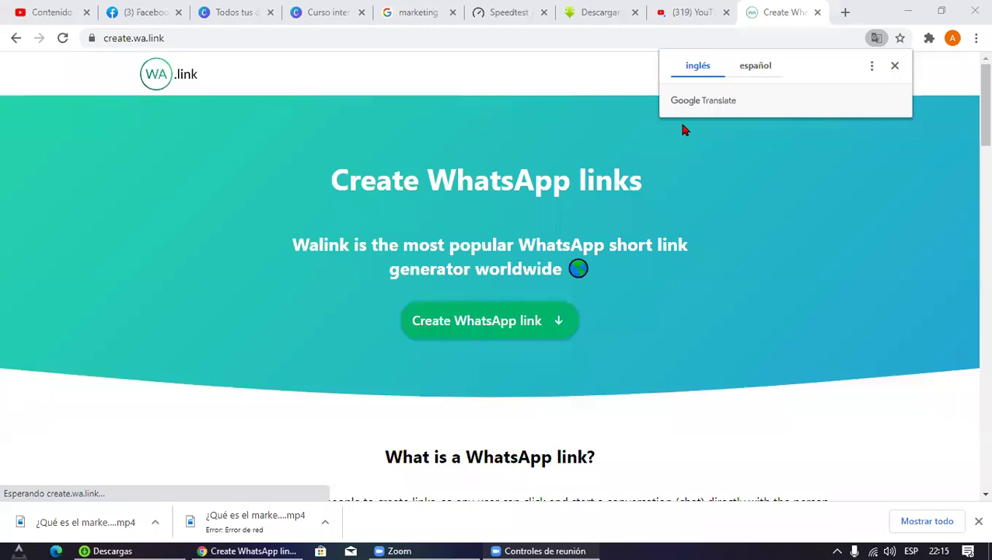
pyautogui.click(894, 65)
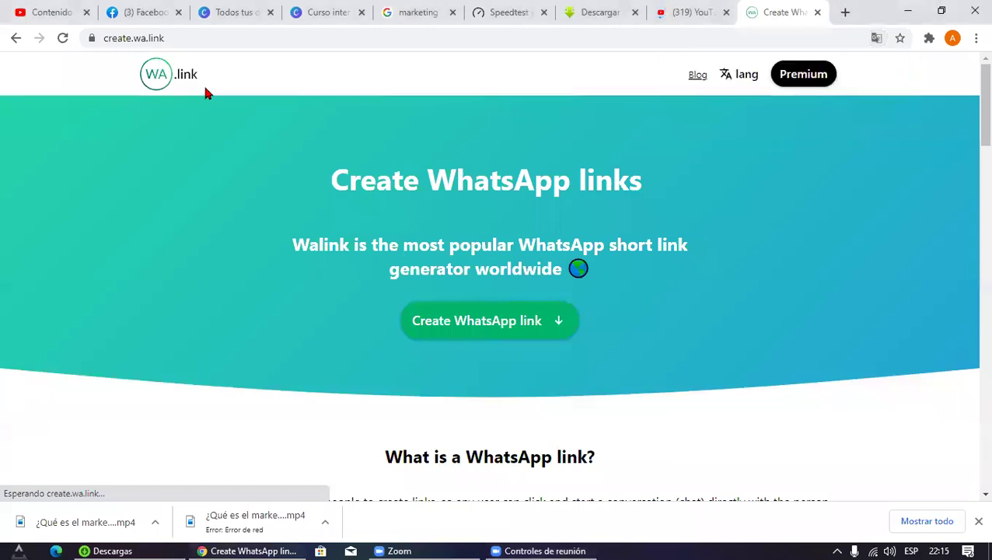
pyautogui.scroll(-8, 578, 186)
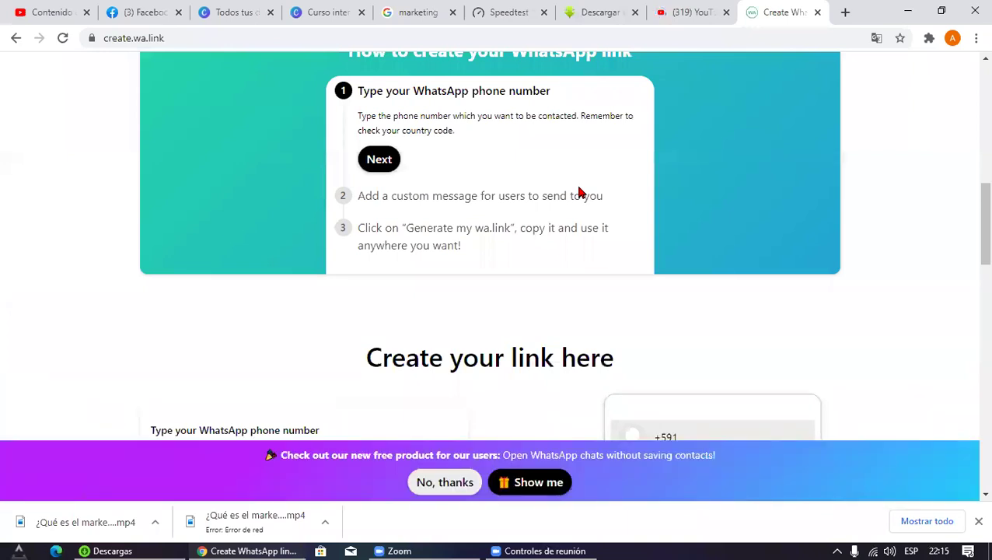
pyautogui.scroll(-5, 578, 192)
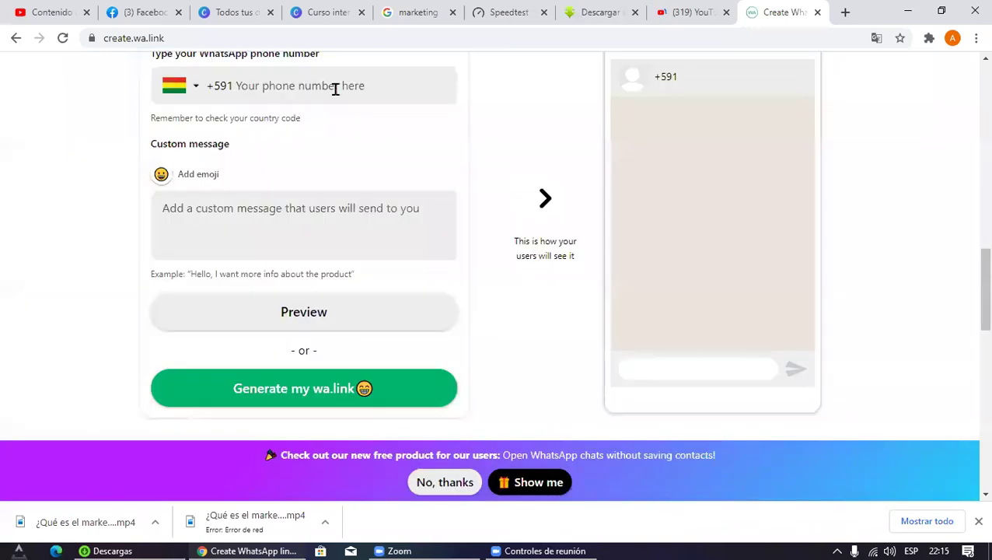
pyautogui.click(336, 85)
pyautogui.press('Down')
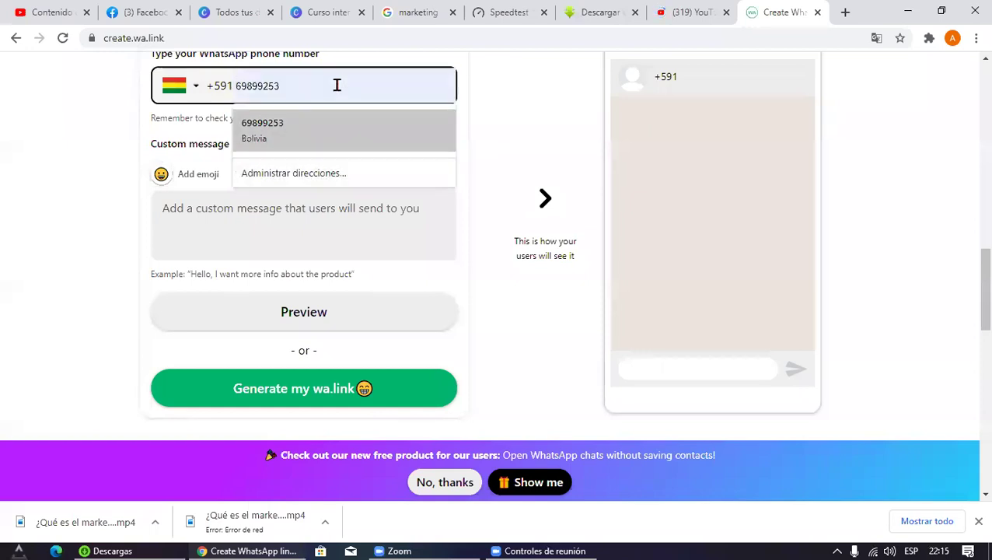
pyautogui.click(343, 129)
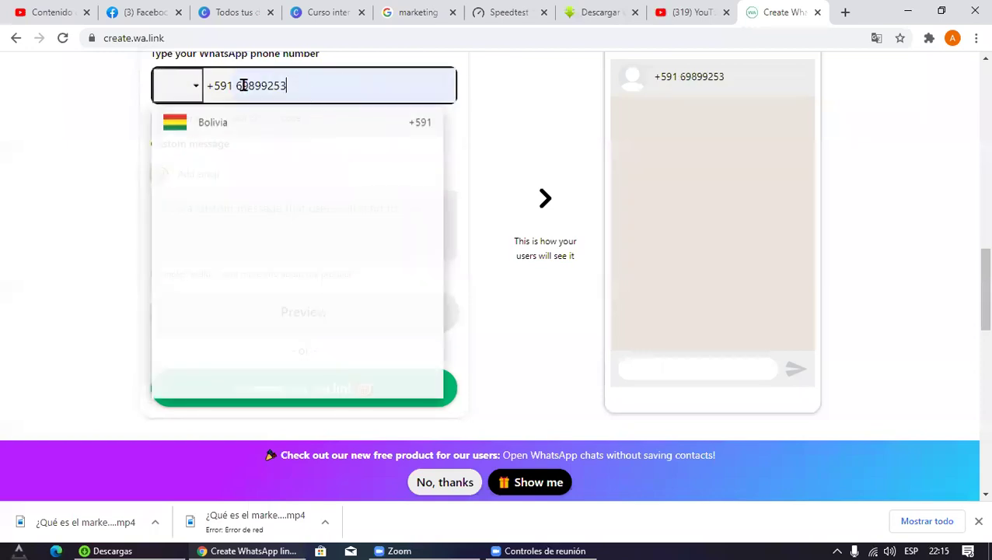
pyautogui.click(195, 92)
# Enter the message 'Hola ESTO ES UNA PRUEBA' and generate the WhatsApp short link.
pyautogui.scroll(1, 225, 161)
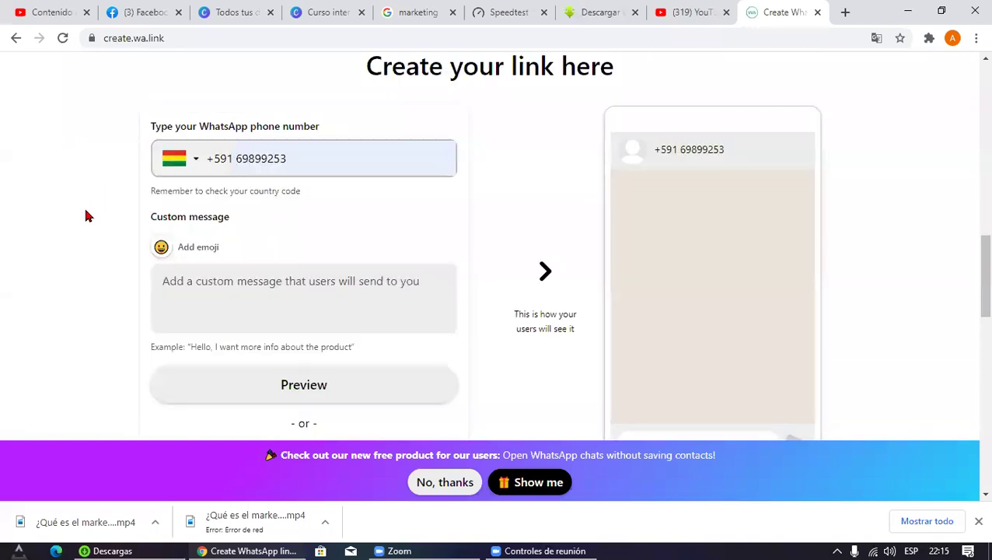
pyautogui.click(236, 282)
pyautogui.write('Hola ESTO ES UNA PRUEBA')
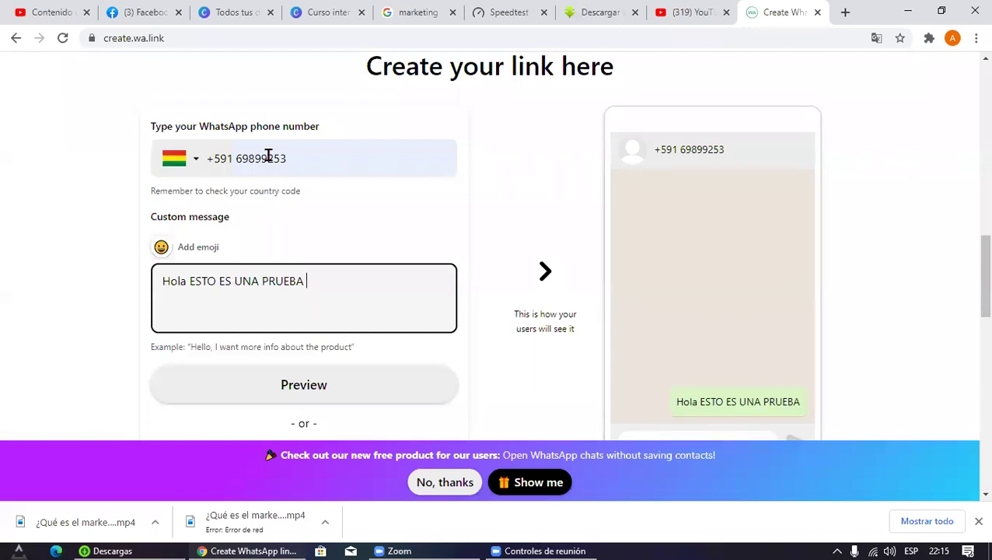
pyautogui.scroll(-2, 266, 154)
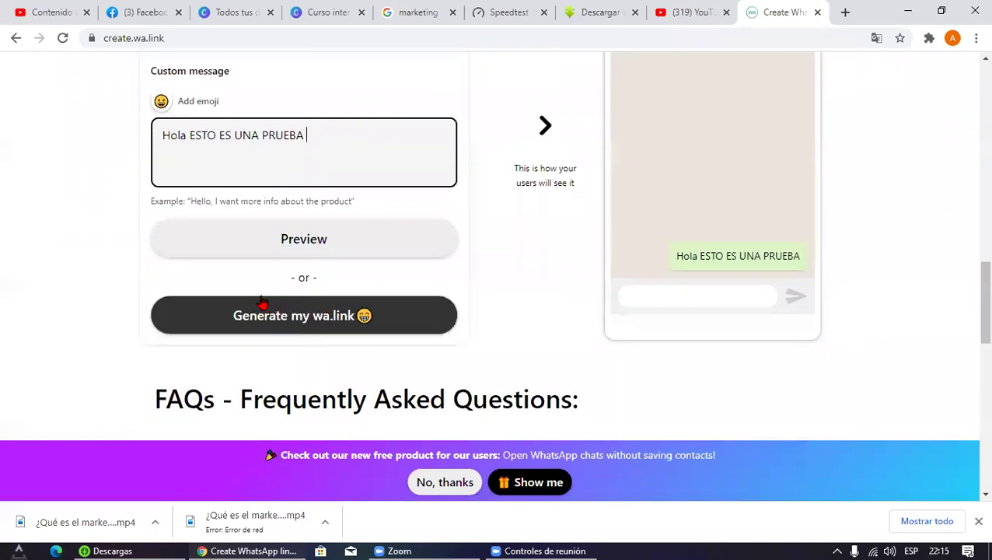
pyautogui.click(302, 313)
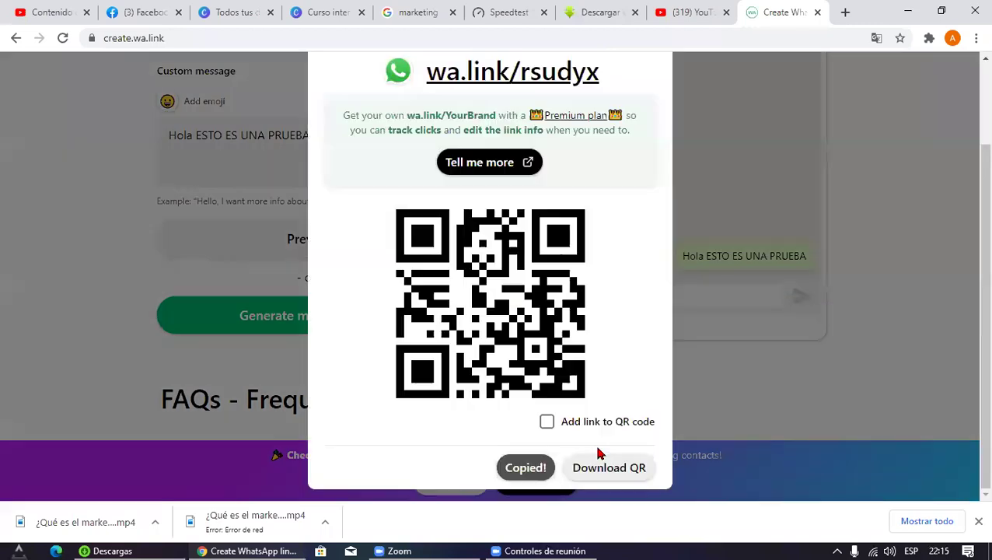
pyautogui.click(845, 12)
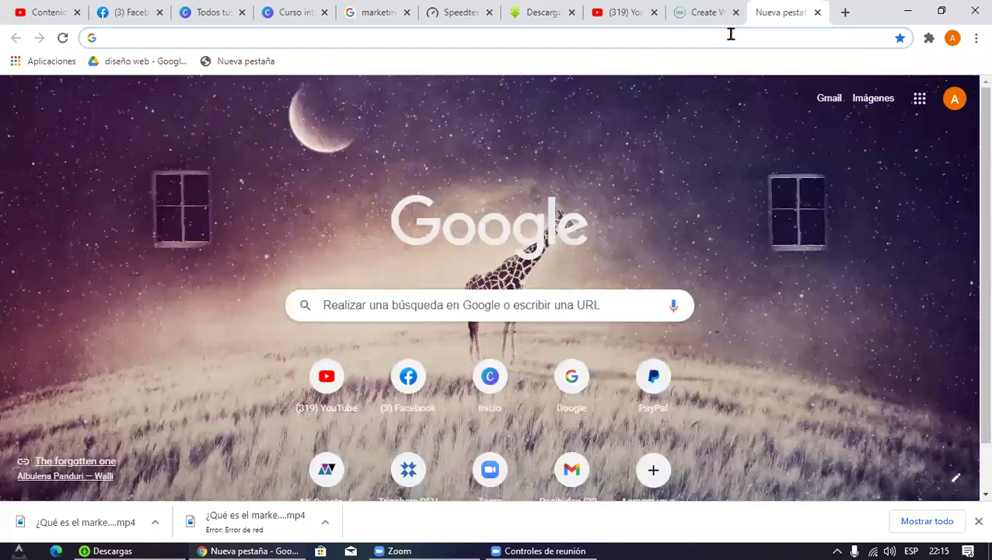
pyautogui.hotkey('ctrl', 'v')
pyautogui.press('Return')
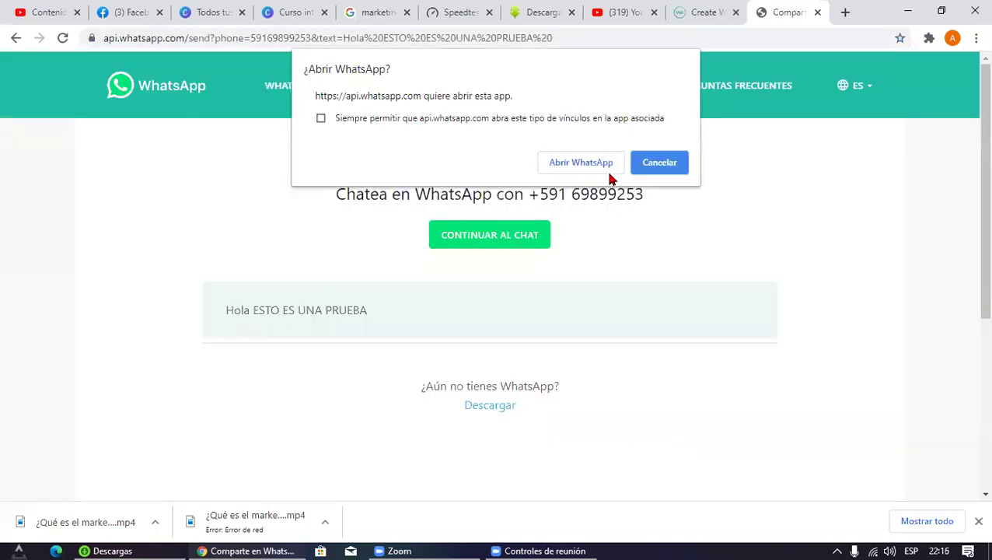
pyautogui.click(514, 188)
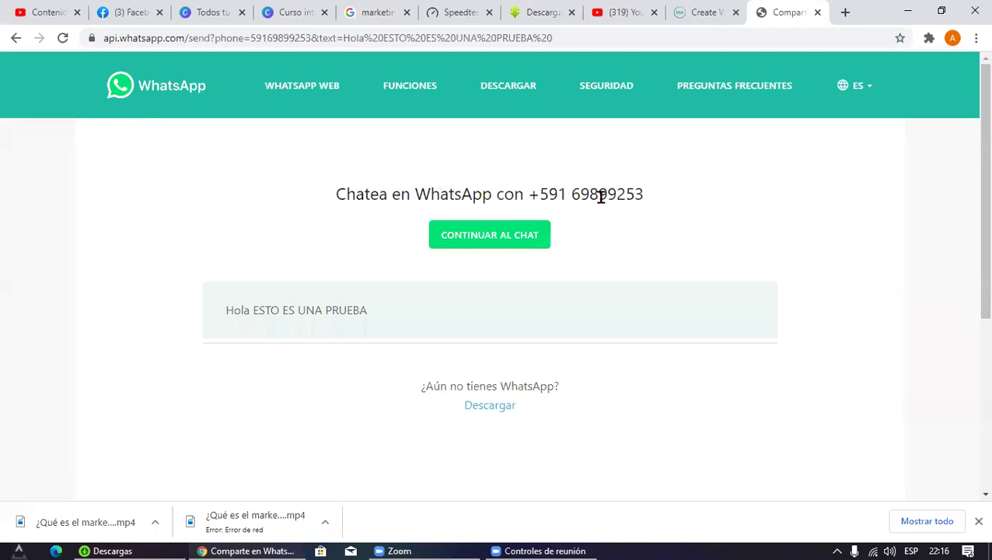
pyautogui.tripleClick(295, 309)
pyautogui.click(455, 422)
pyautogui.click(817, 12)
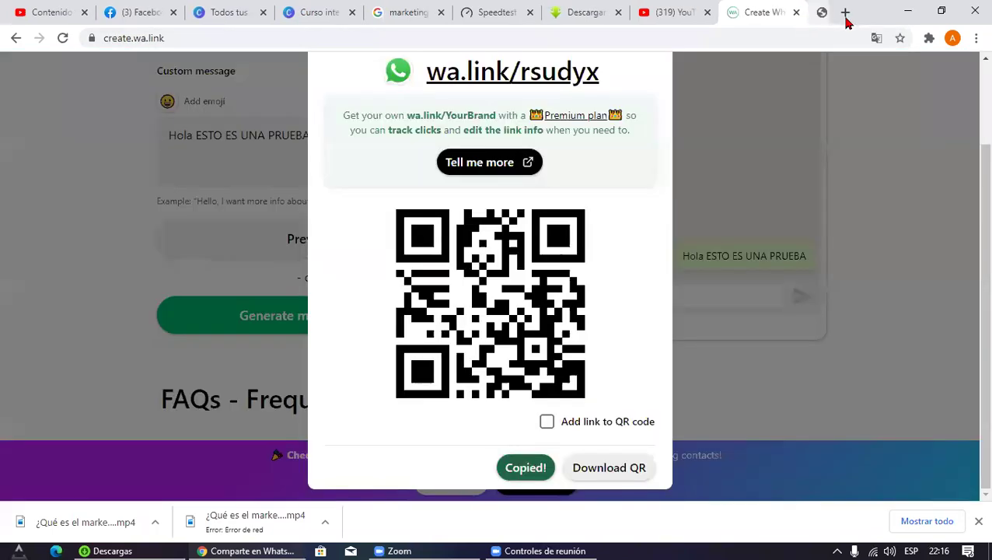
pyautogui.click(844, 13)
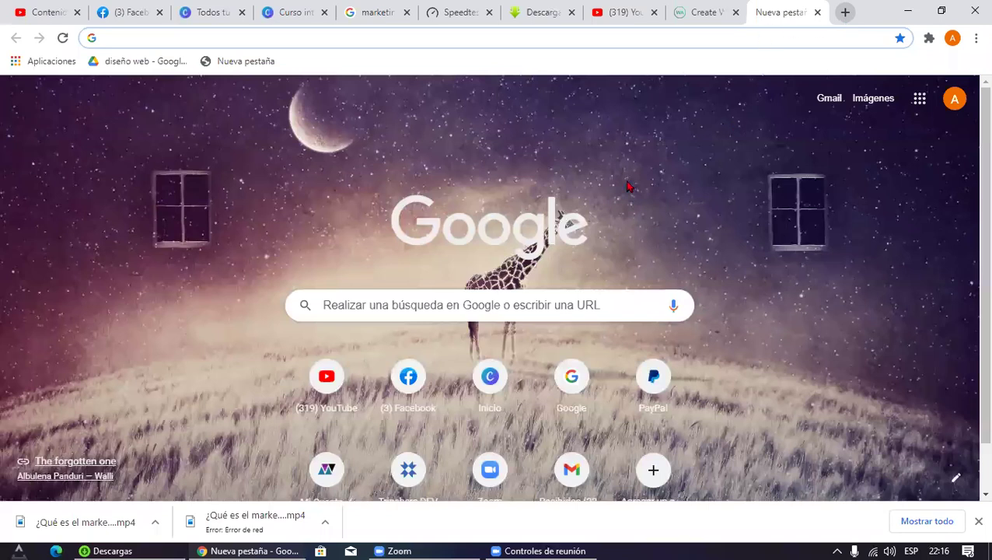
# Search Google for 'linktree', open the linktr.ee result, and translate it into Spanish.
pyautogui.click(488, 309)
pyautogui.write('link')
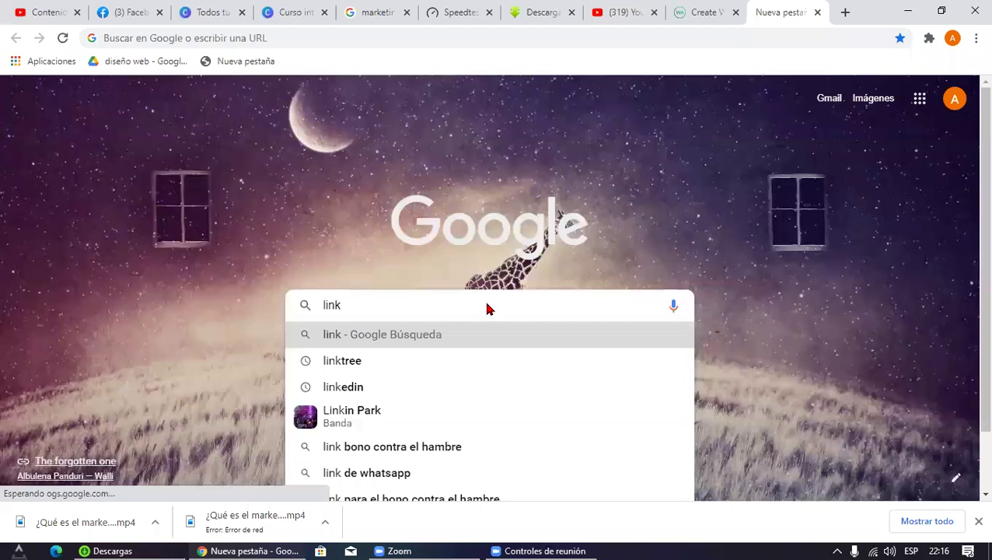
pyautogui.press('Down')
pyautogui.press('Return')
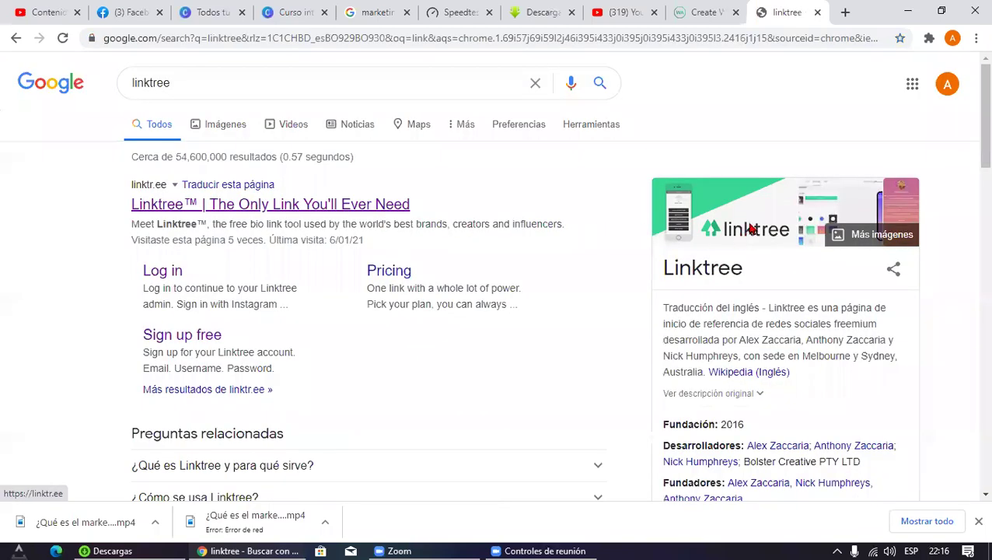
pyautogui.click(344, 203)
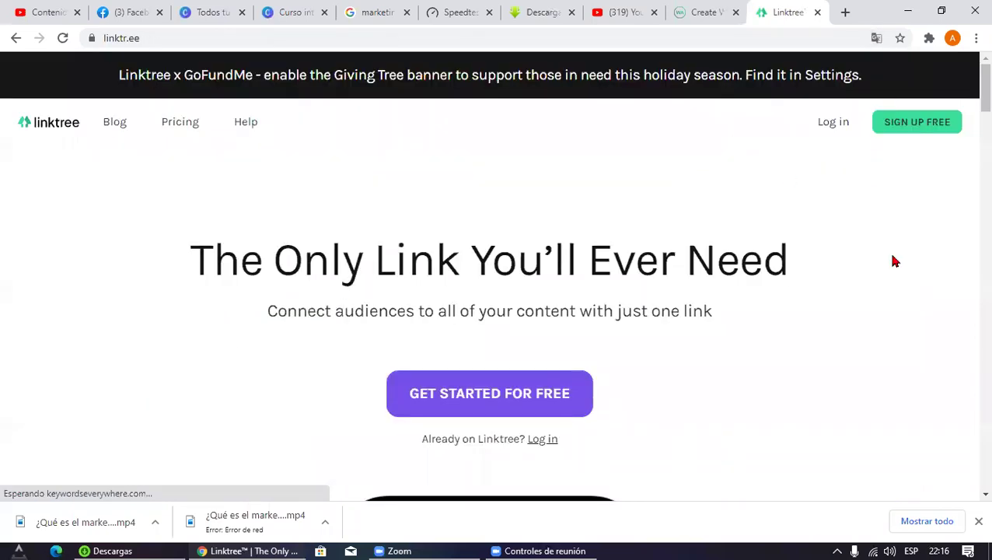
pyautogui.rightClick(889, 289)
pyautogui.click(808, 411)
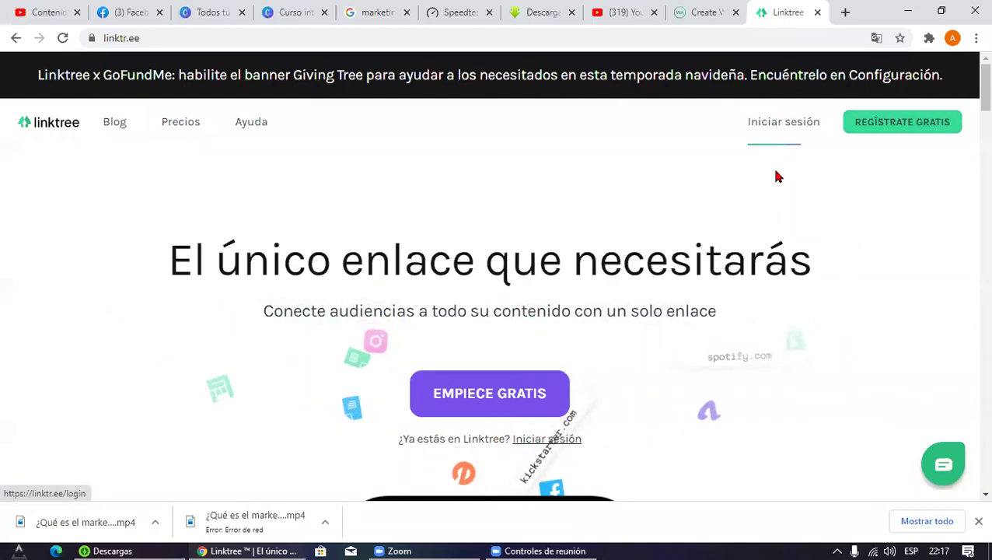
# Log into Linktree with the saved association username and the account password.
pyautogui.click(783, 126)
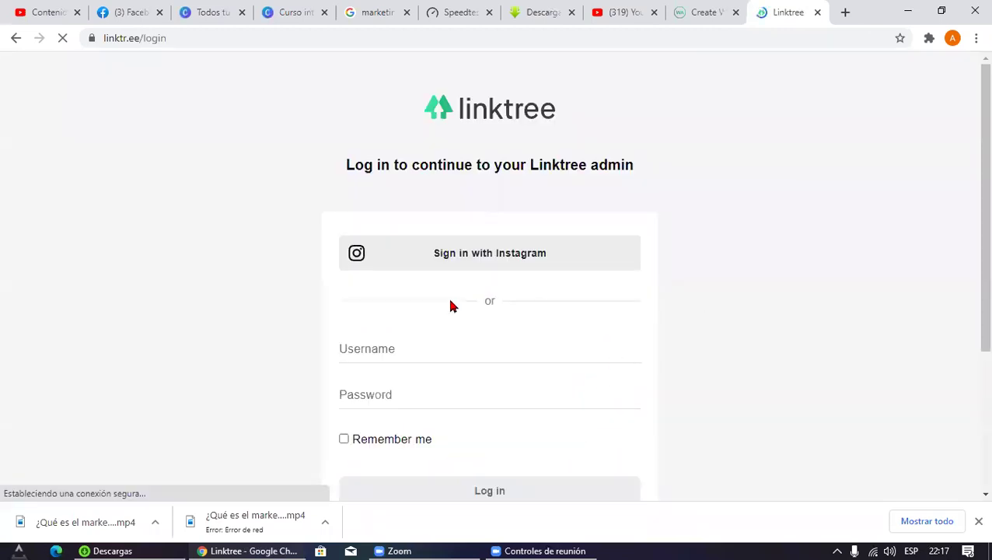
pyautogui.click(430, 344)
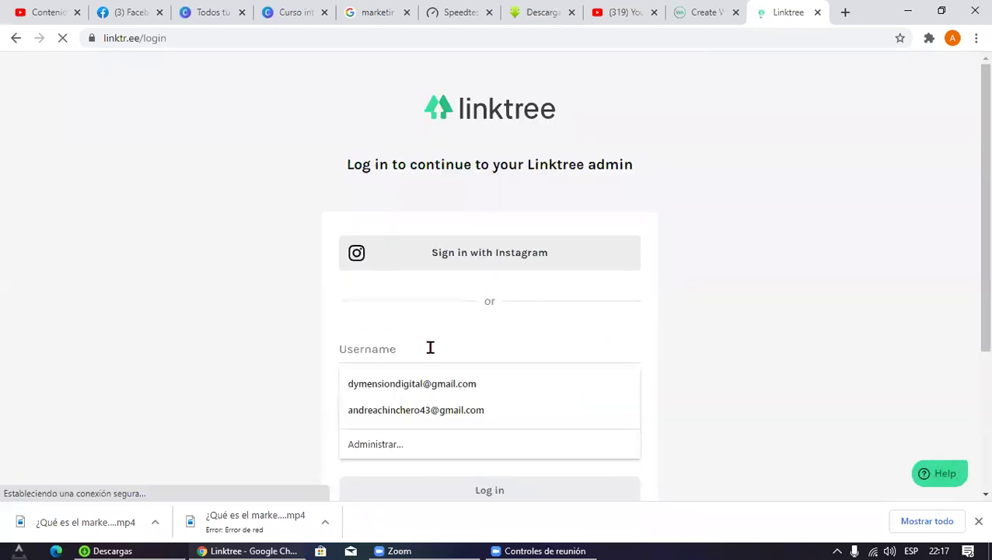
pyautogui.write('asociacion')
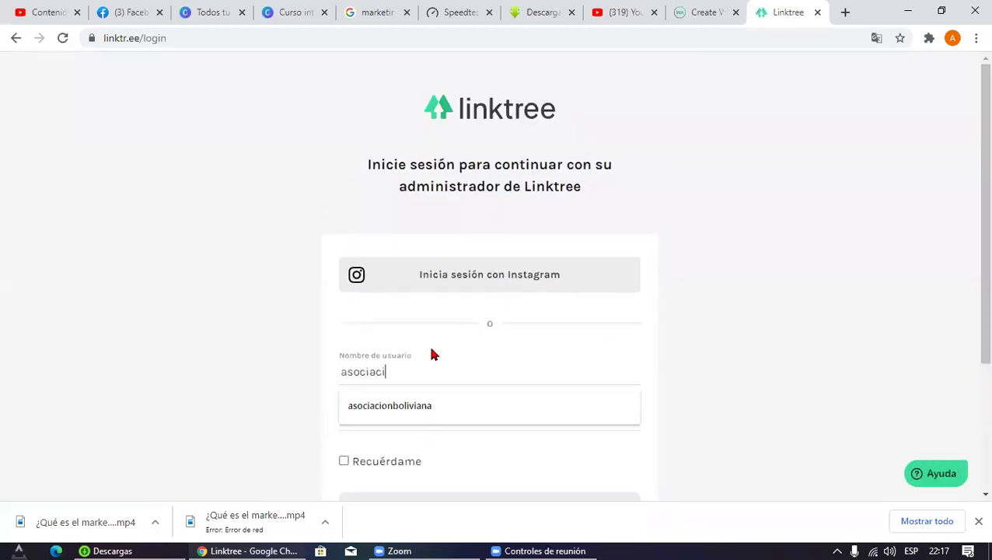
pyautogui.click(462, 395)
pyautogui.click(403, 421)
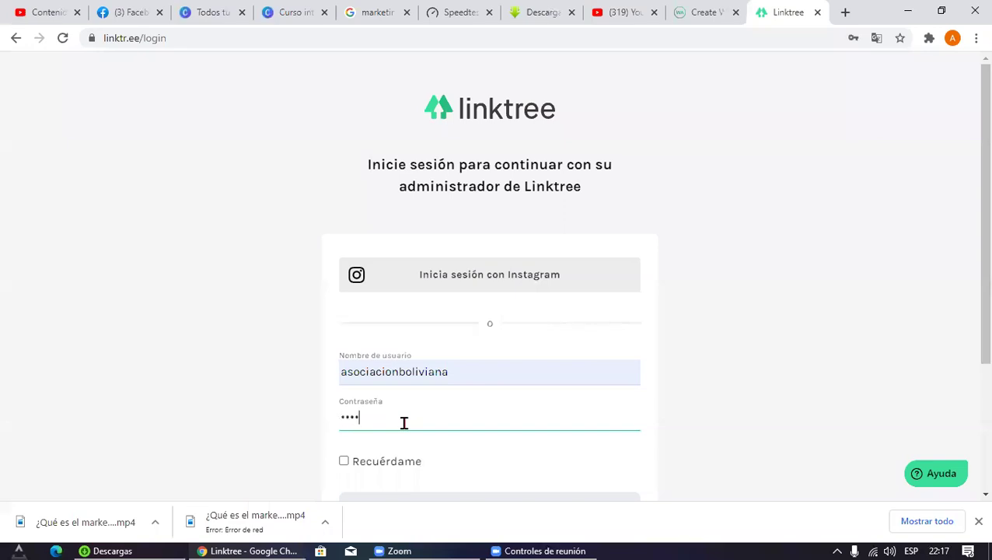
pyautogui.write('•')
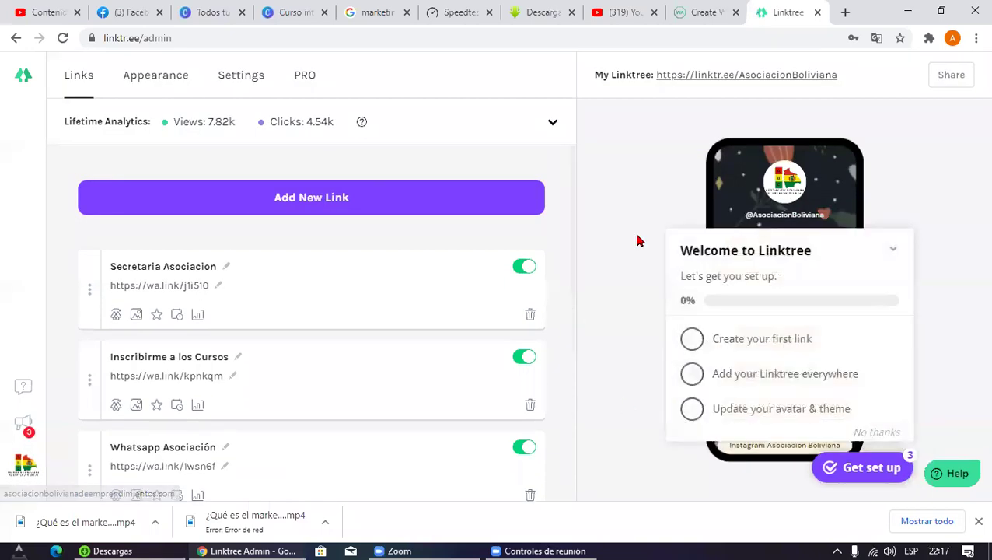
# Copy the Linktree URL from Share and load the public page in a new tab.
pyautogui.click(950, 76)
pyautogui.click(861, 111)
pyautogui.click(845, 12)
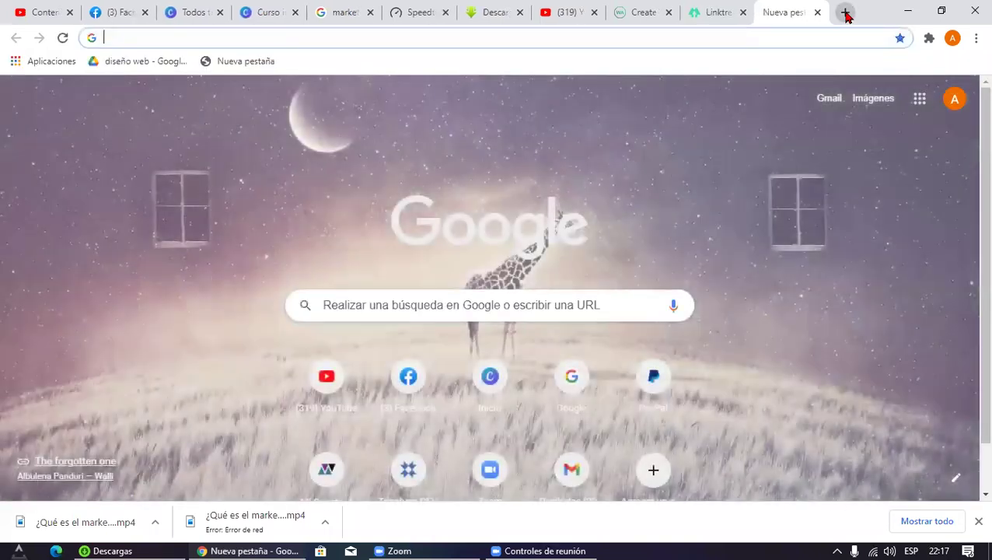
pyautogui.write('linktr.ee/AsociacionBoliviana')
pyautogui.press('Return')
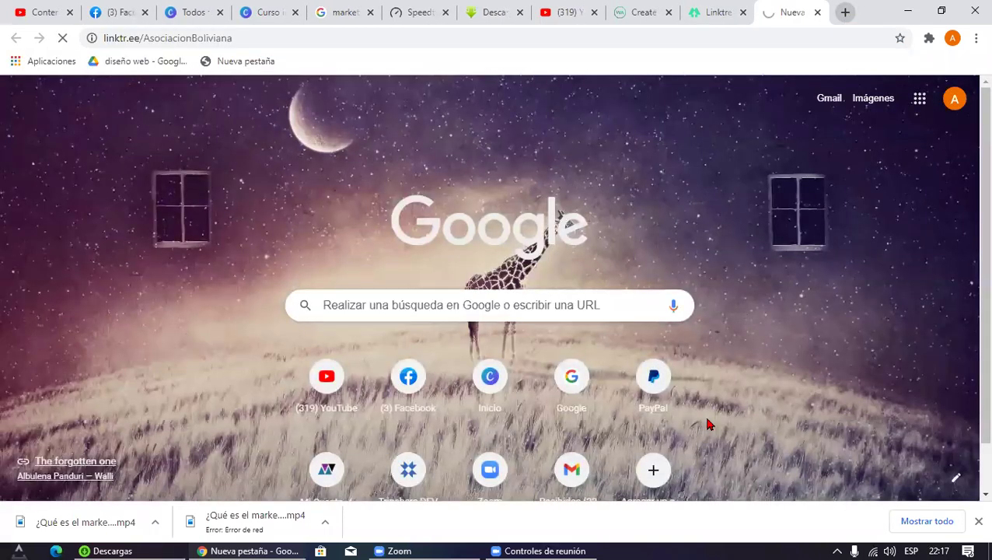
pyautogui.scroll(-3, 267, 233)
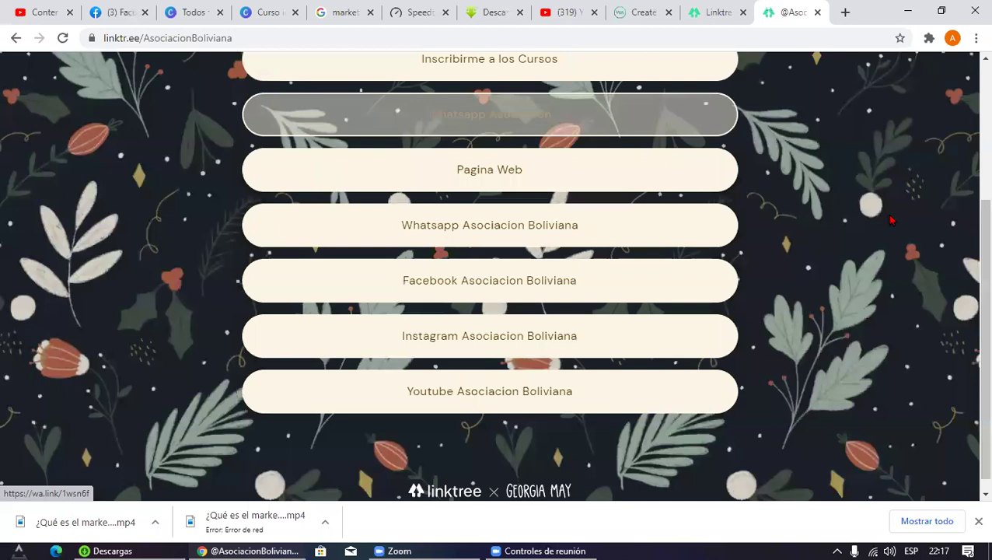
pyautogui.scroll(3, 311, 117)
pyautogui.scroll(-1, 747, 305)
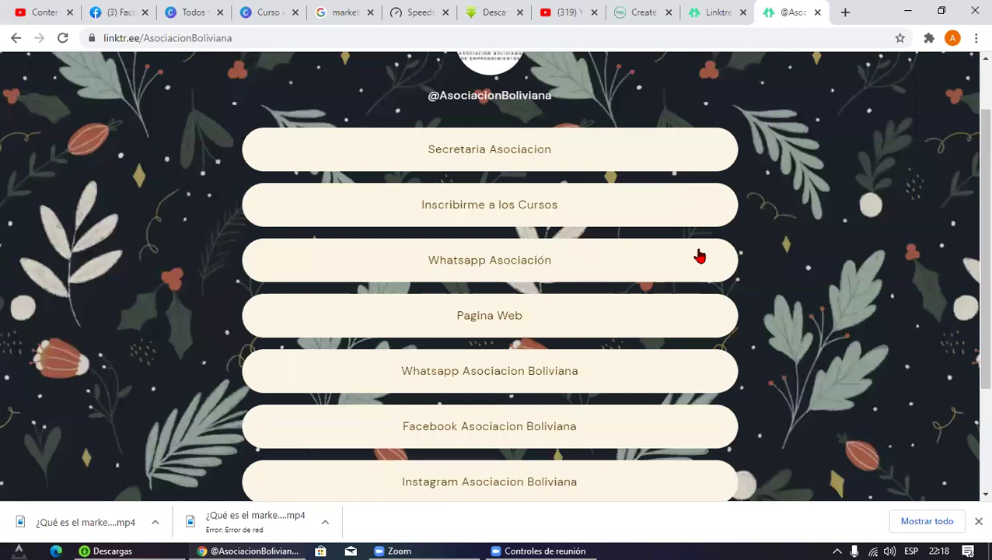
# Compare the admin editor's address with the public link page and review the public links.
pyautogui.click(712, 11)
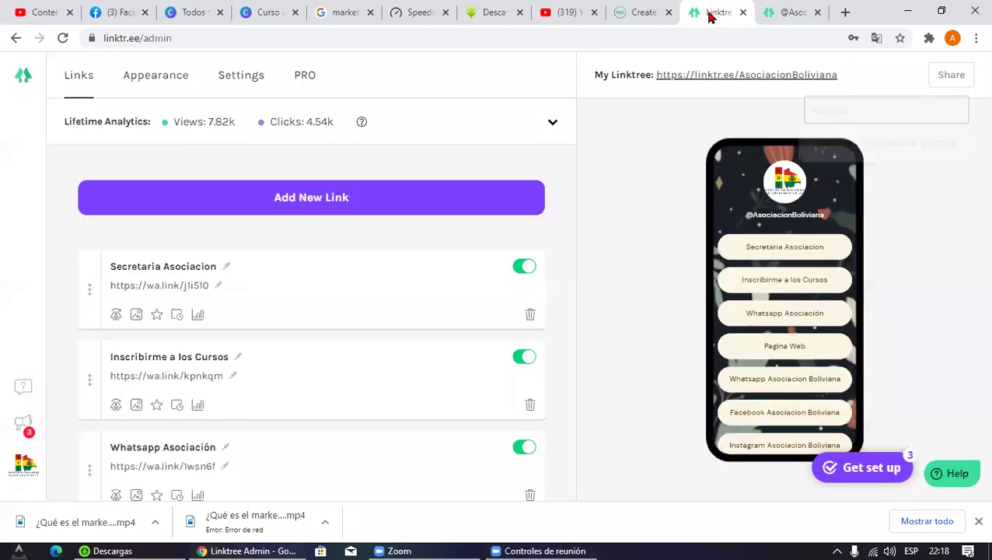
pyautogui.click(172, 38)
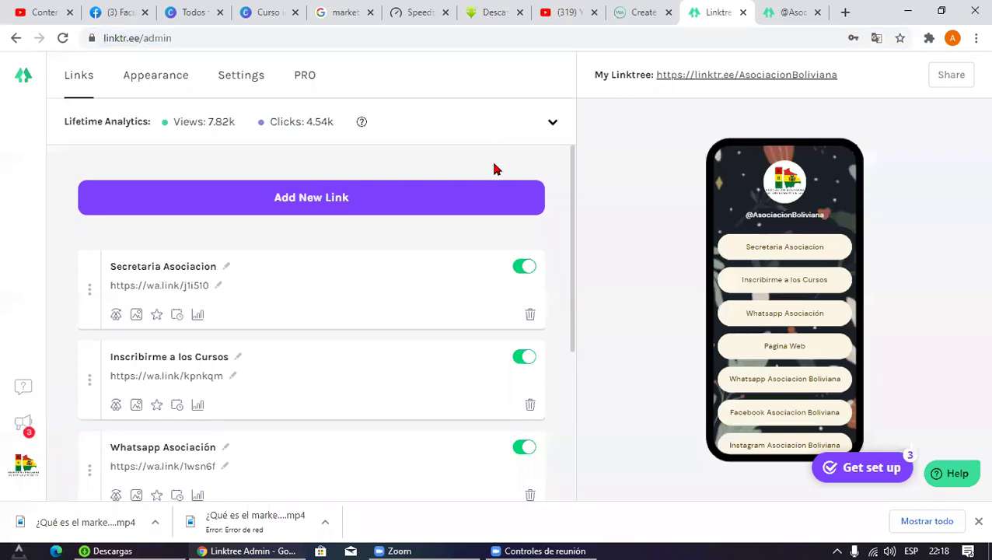
pyautogui.click(771, 12)
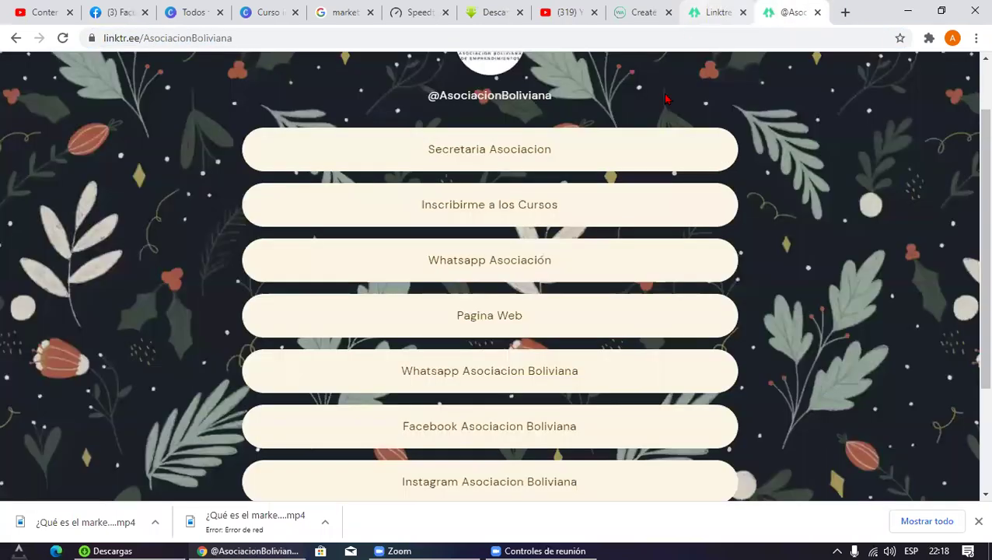
pyautogui.scroll(1, 416, 190)
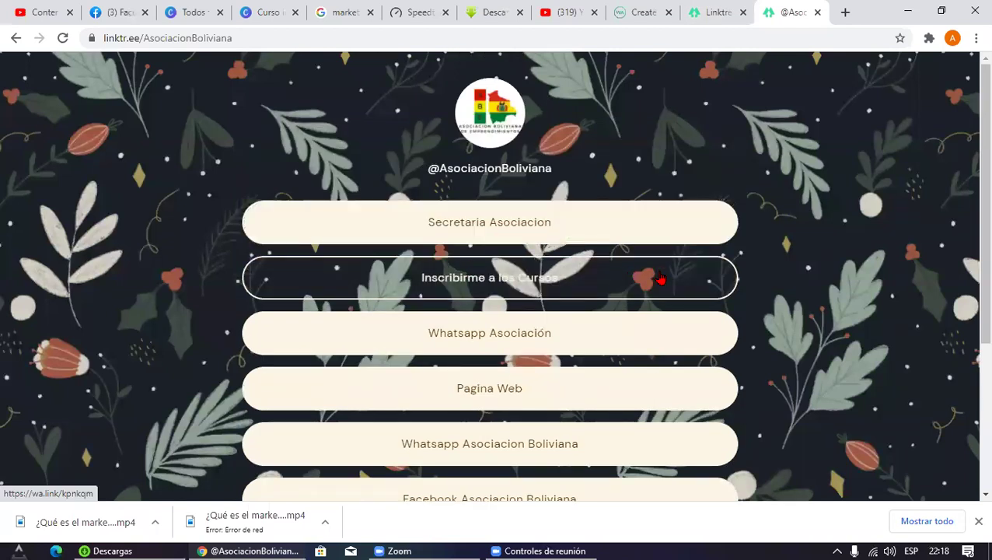
pyautogui.scroll(-3, 582, 334)
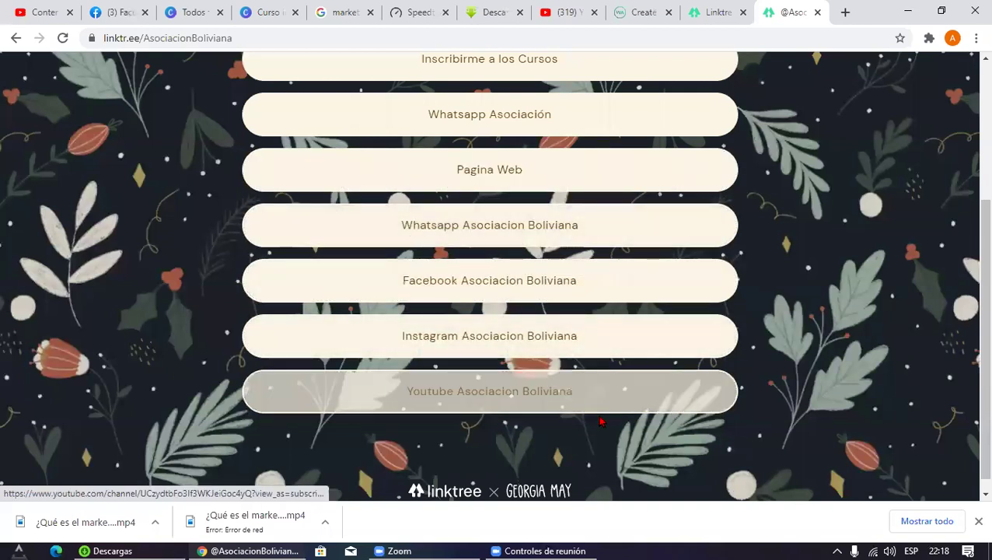
pyautogui.scroll(1, 559, 412)
# Translate the Linktree admin editor into Spanish and look over its link list.
pyautogui.click(695, 11)
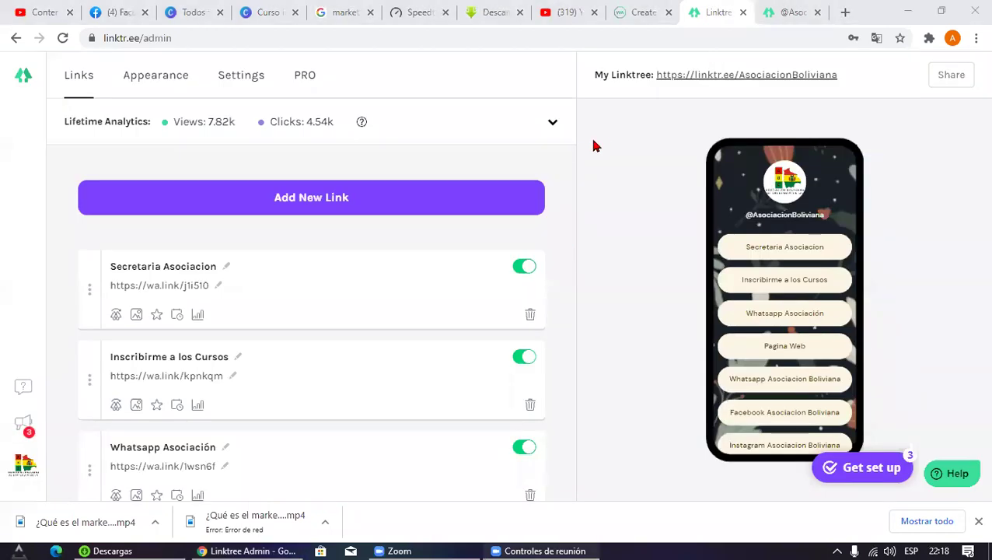
pyautogui.rightClick(618, 245)
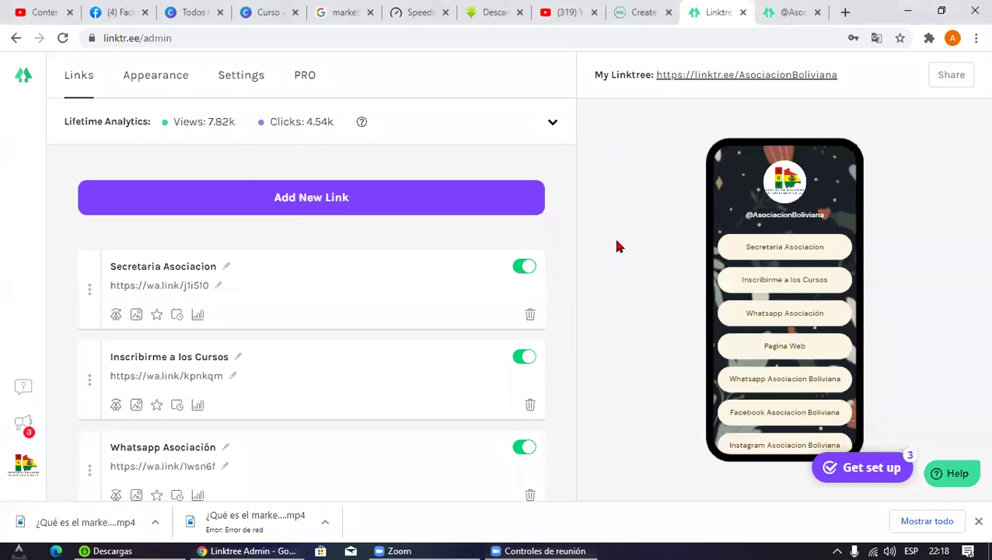
pyautogui.click(685, 360)
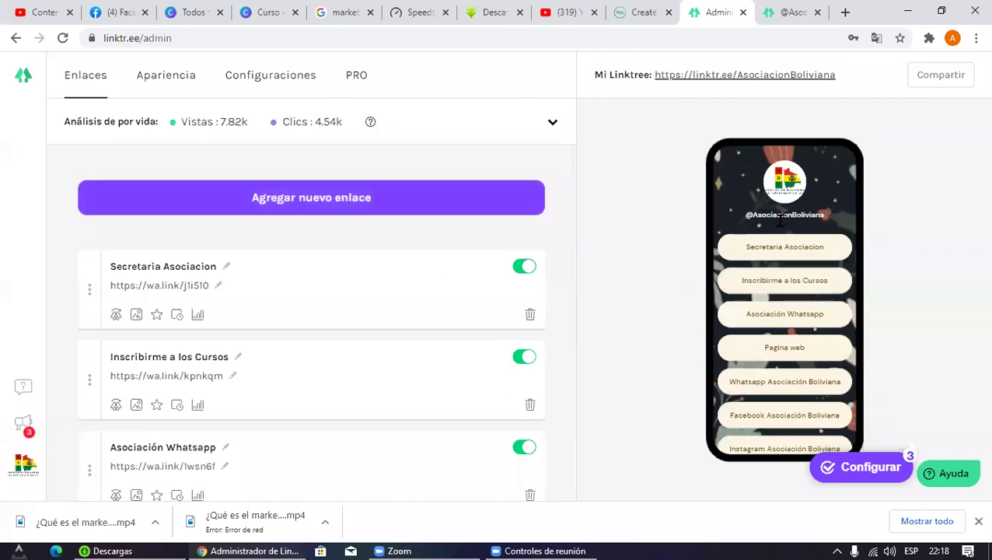
pyautogui.scroll(-3, 296, 268)
pyautogui.scroll(-5, 231, 281)
pyautogui.scroll(8, 231, 281)
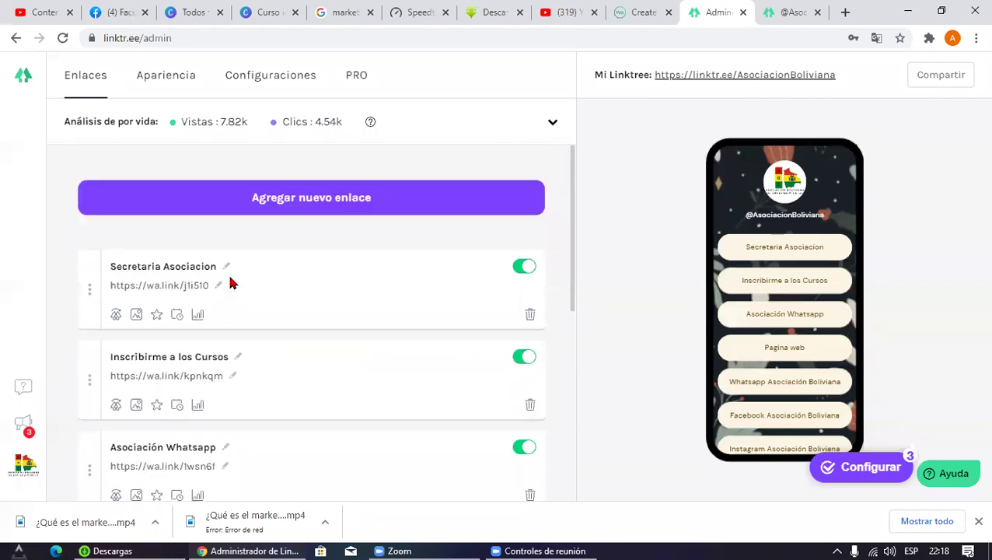
pyautogui.scroll(-7, 231, 282)
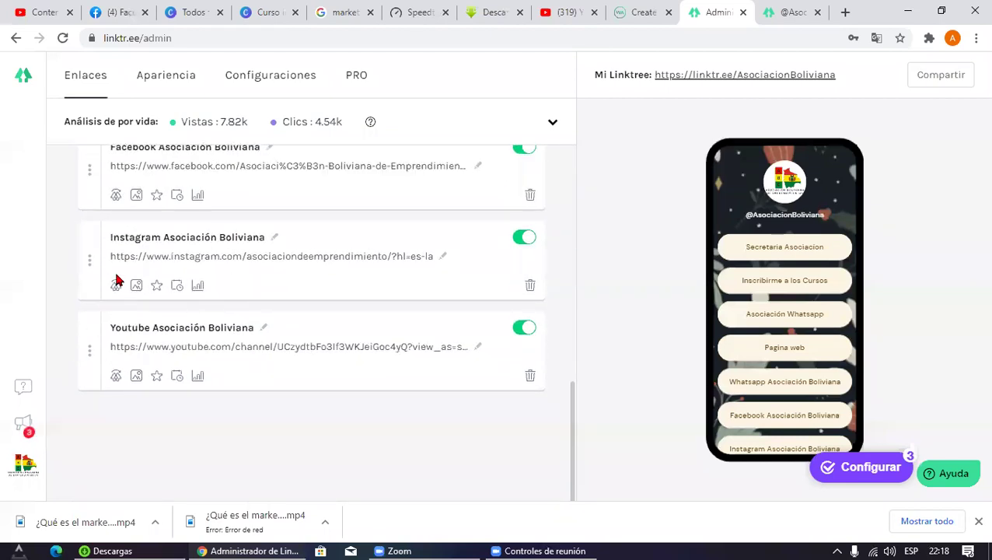
pyautogui.scroll(2, 197, 224)
pyautogui.scroll(6, 197, 224)
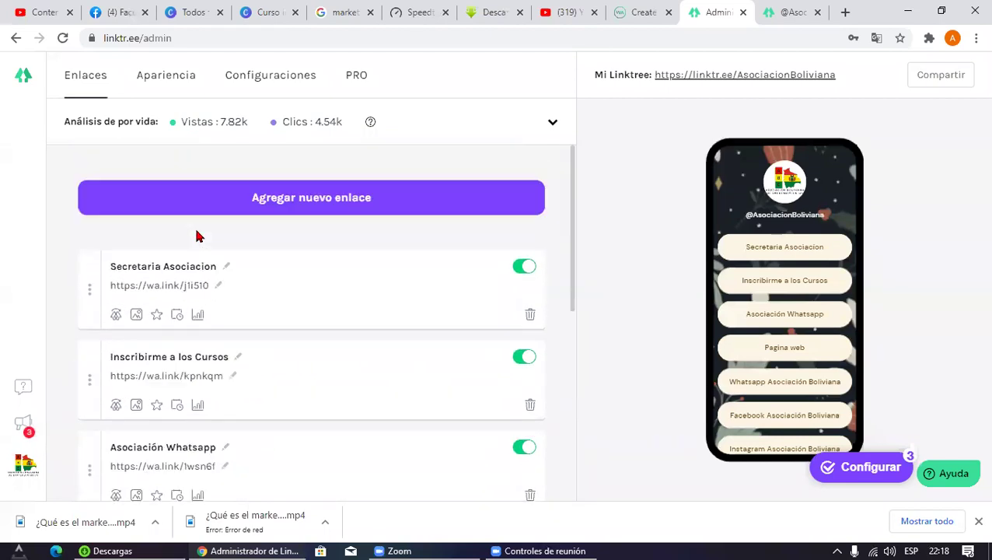
pyautogui.click(354, 208)
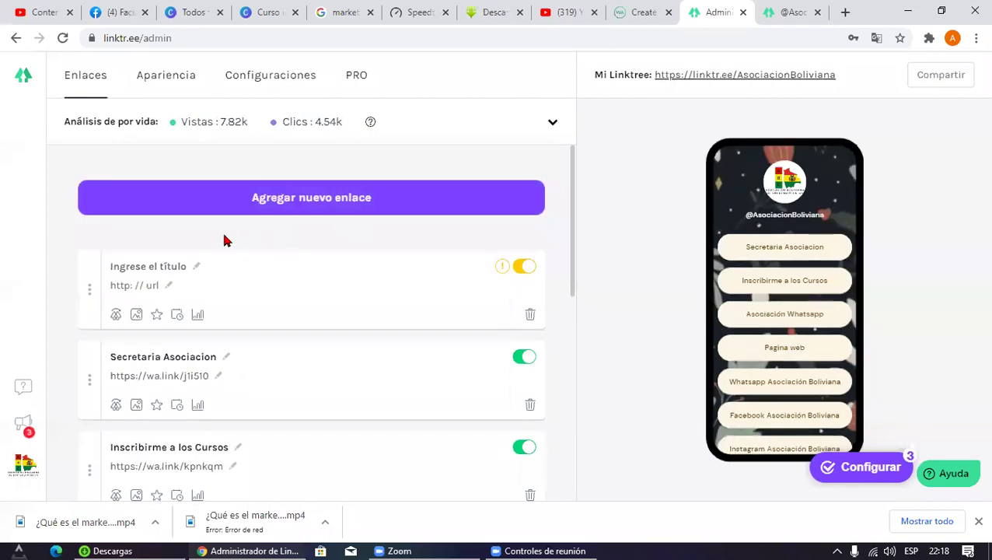
pyautogui.click(199, 268)
pyautogui.write('Whatsapp Prueba')
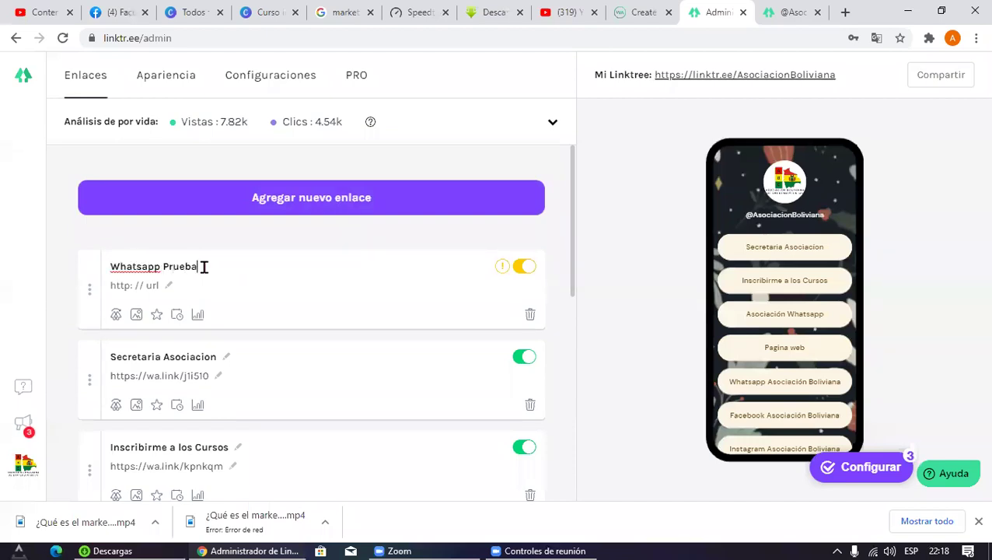
pyautogui.click(162, 283)
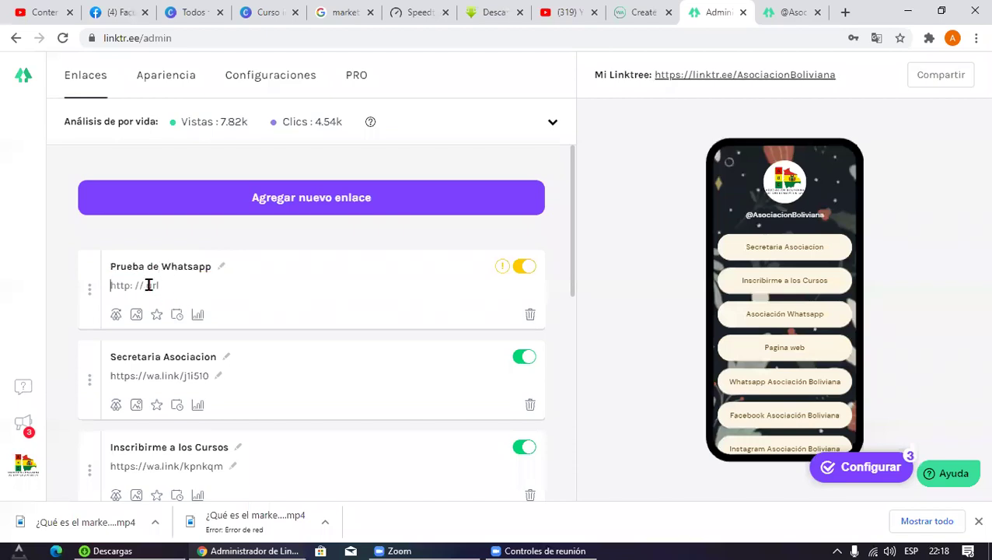
pyautogui.click(642, 12)
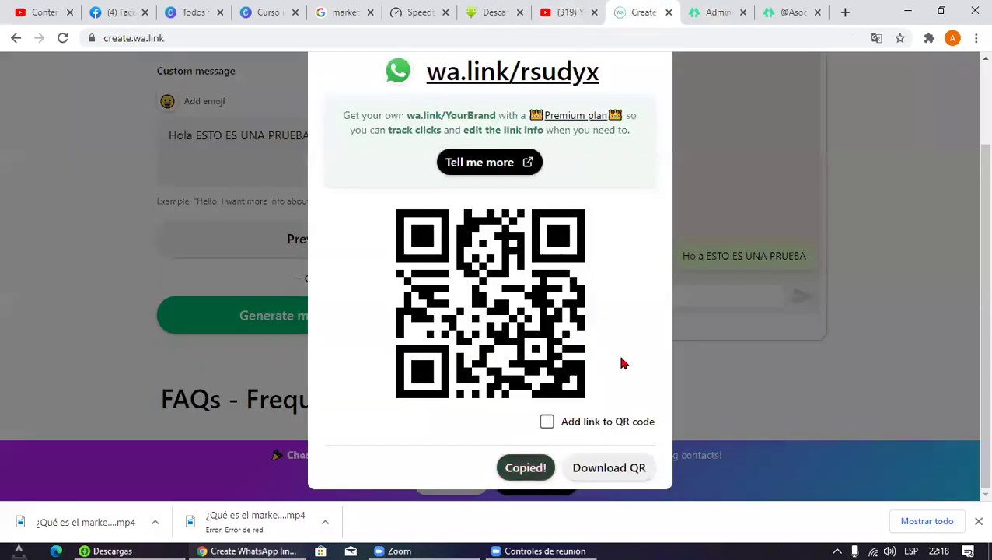
pyautogui.click(777, 9)
pyautogui.click(711, 12)
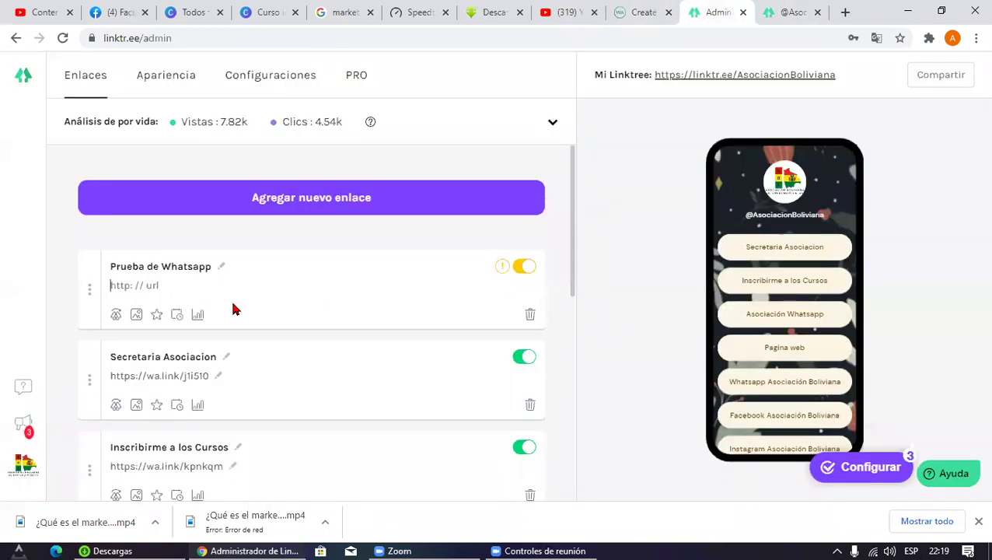
pyautogui.write('https://wa.link/rsudyx')
pyautogui.click(609, 264)
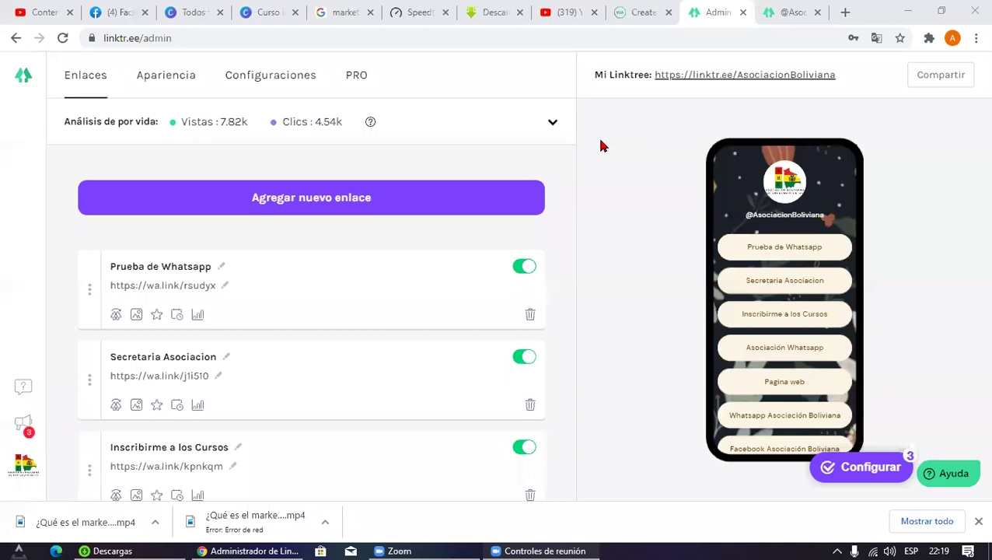
# On Facebook, open the teacher's managed page and copy its full web address.
pyautogui.click(124, 12)
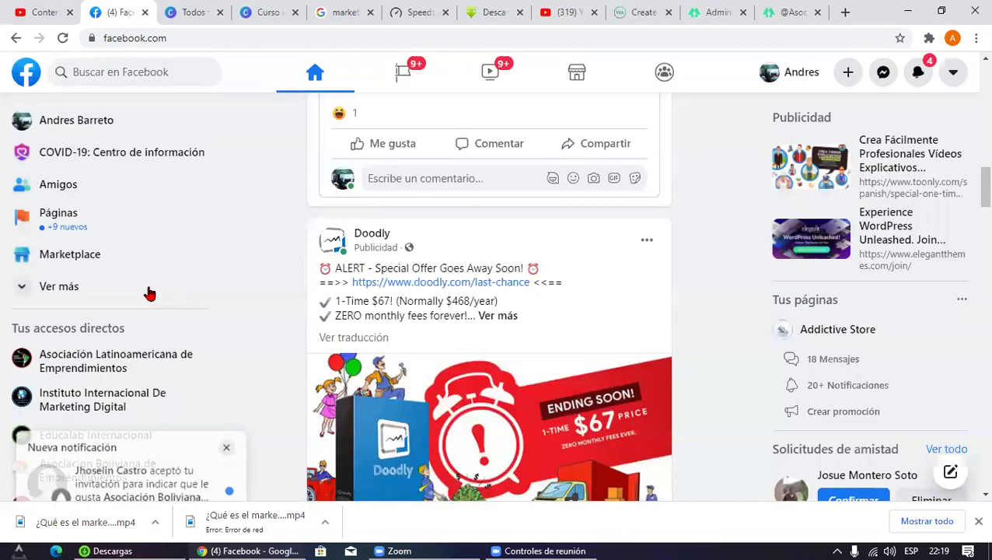
pyautogui.click(99, 224)
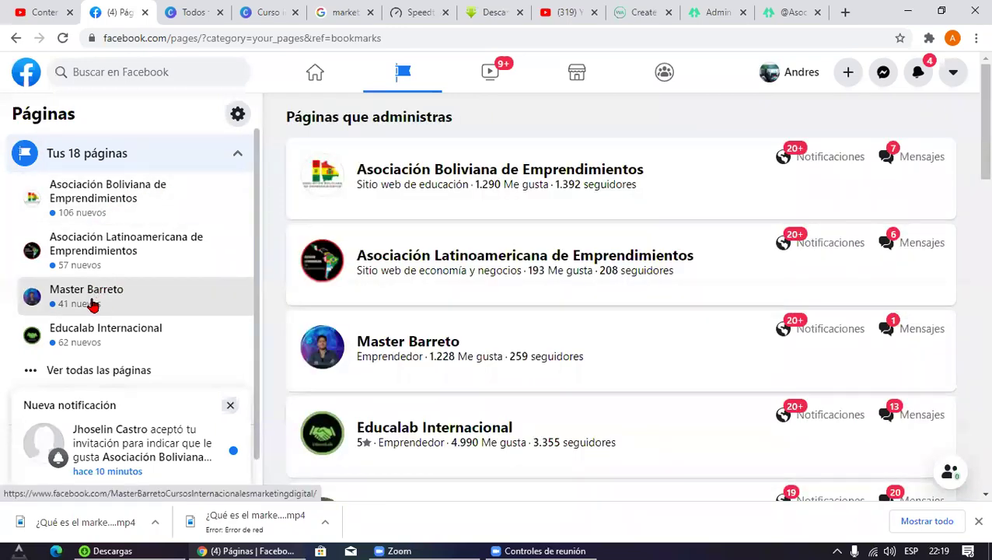
pyautogui.click(92, 304)
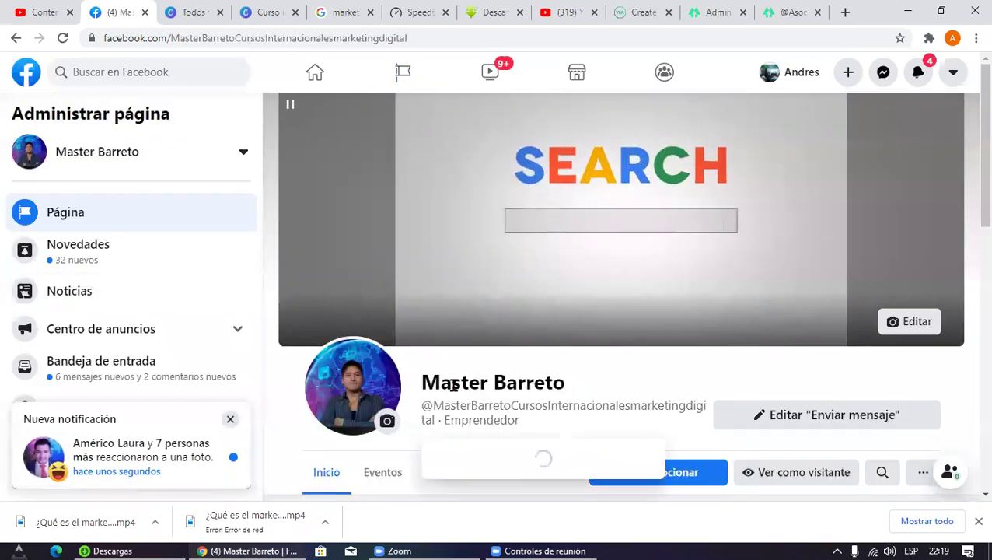
pyautogui.click(465, 37)
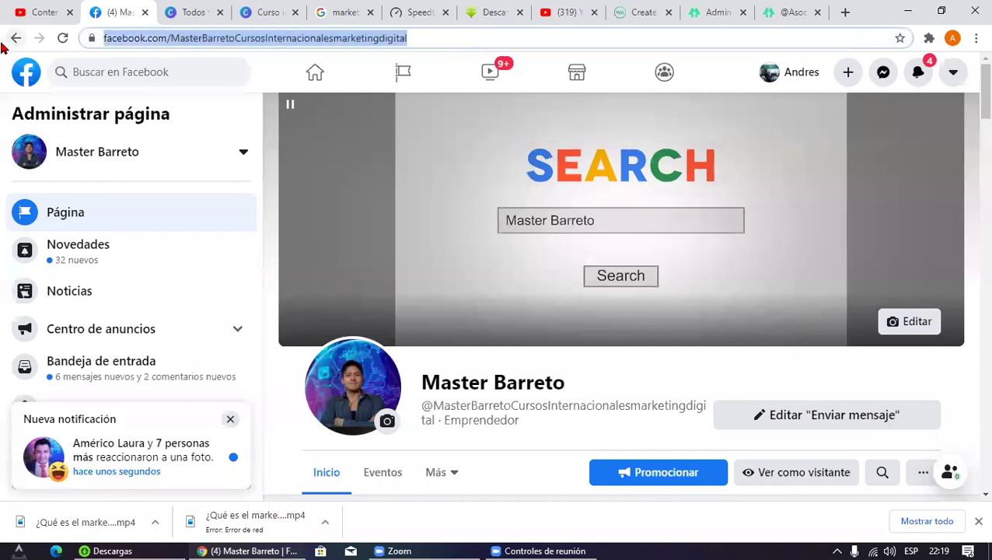
pyautogui.click(194, 37)
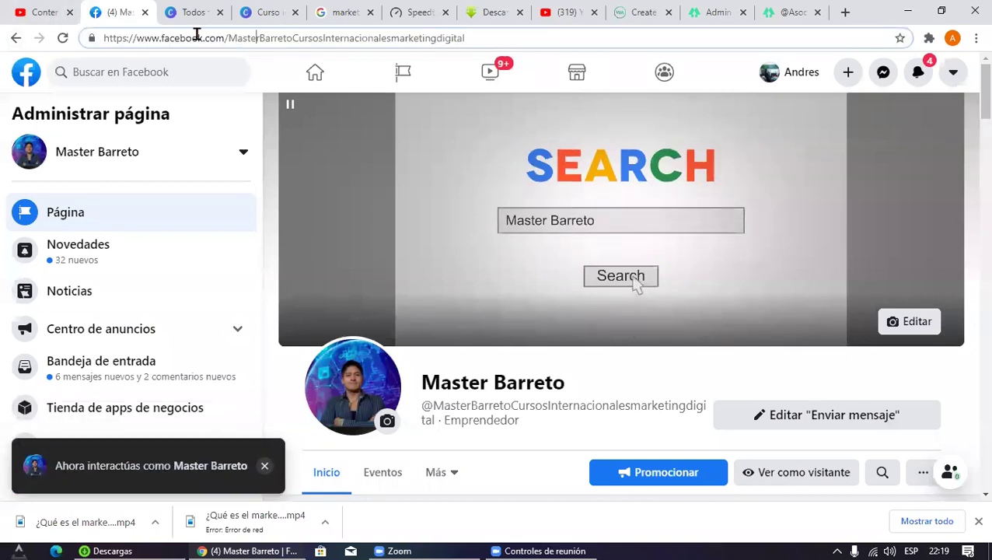
pyautogui.moveTo(506, 37); pyautogui.dragTo(102, 37)
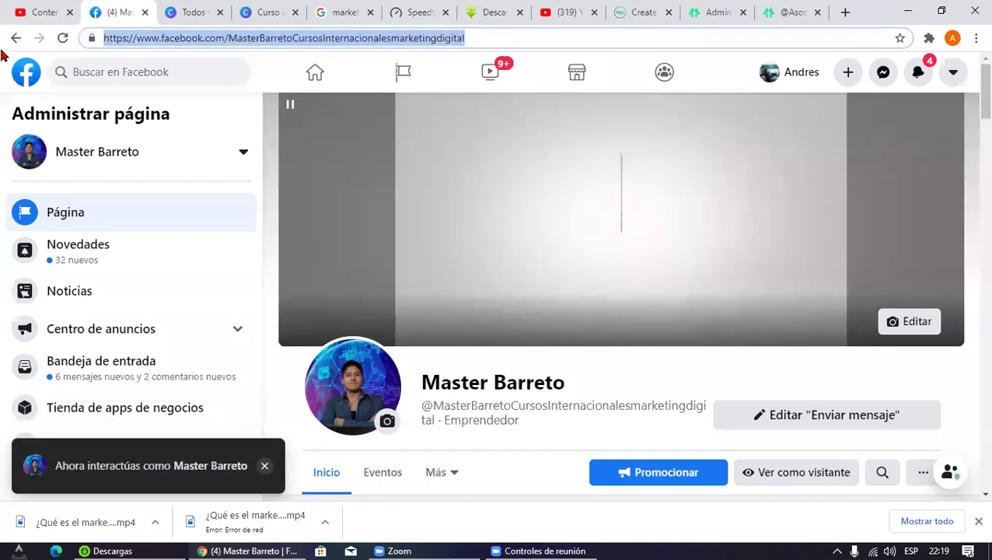
pyautogui.click(711, 12)
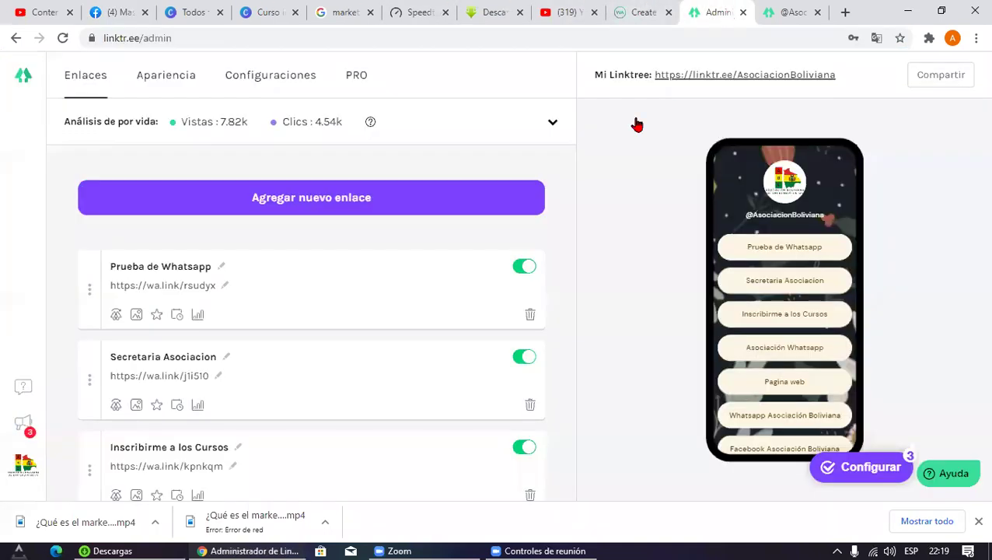
# Create an active 'Pagina Docente' link using the copied Facebook page address.
pyautogui.click(279, 195)
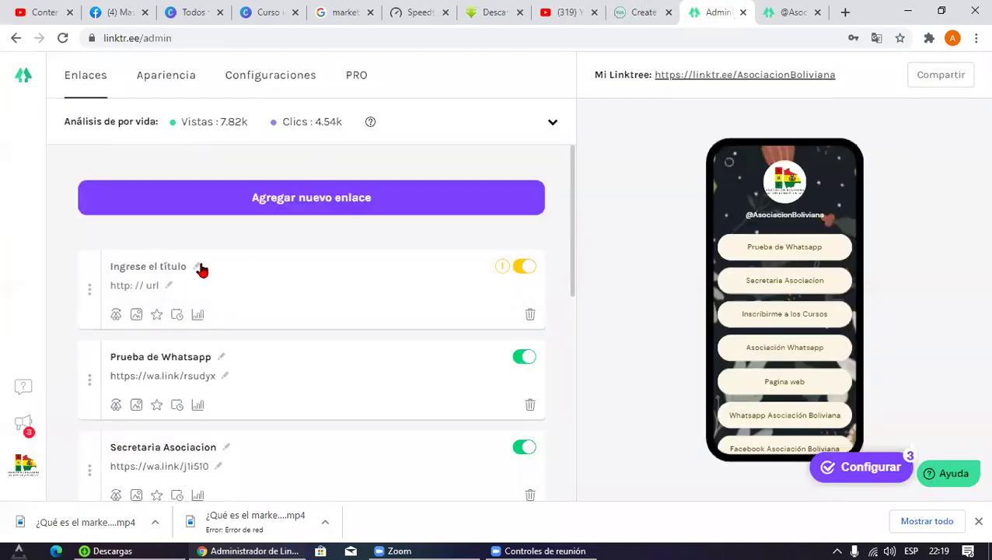
pyautogui.click(198, 267)
pyautogui.write('Pagina Doc')
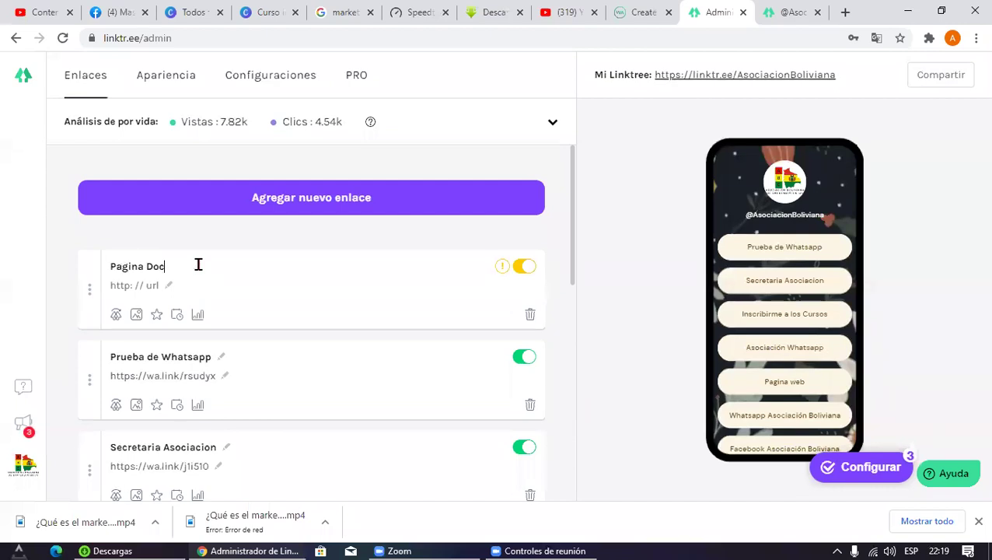
pyautogui.write('ente')
pyautogui.click(171, 286)
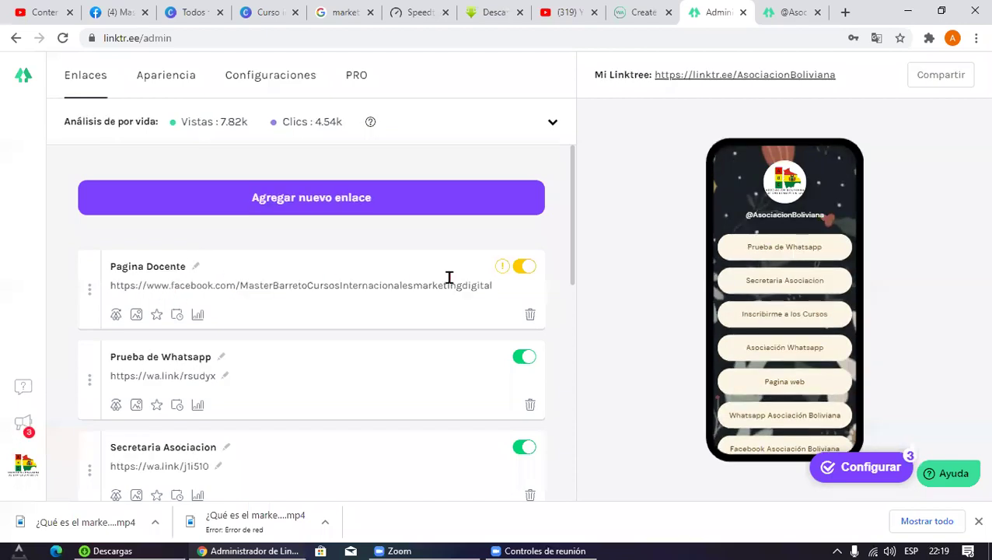
pyautogui.click(614, 277)
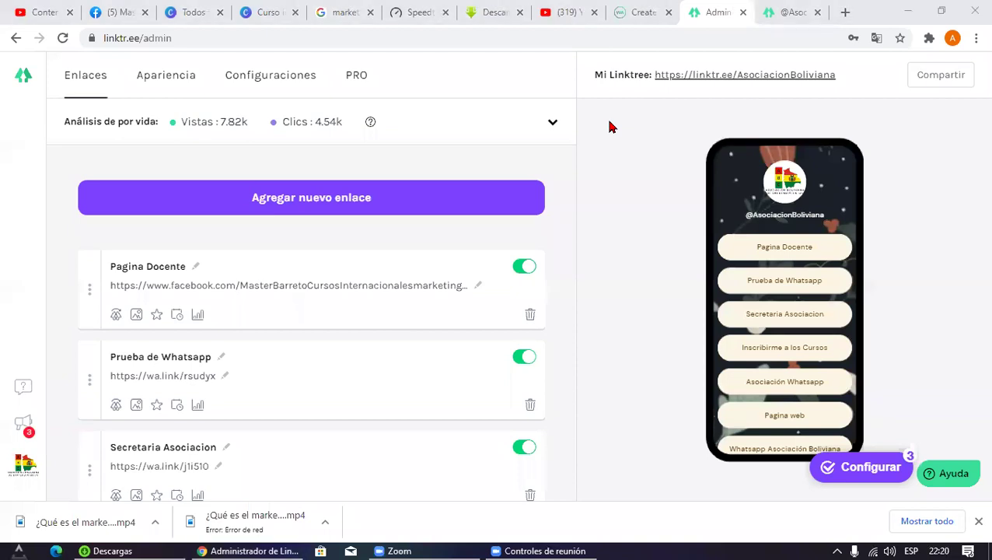
pyautogui.scroll(-1, 466, 233)
pyautogui.scroll(-4, 437, 281)
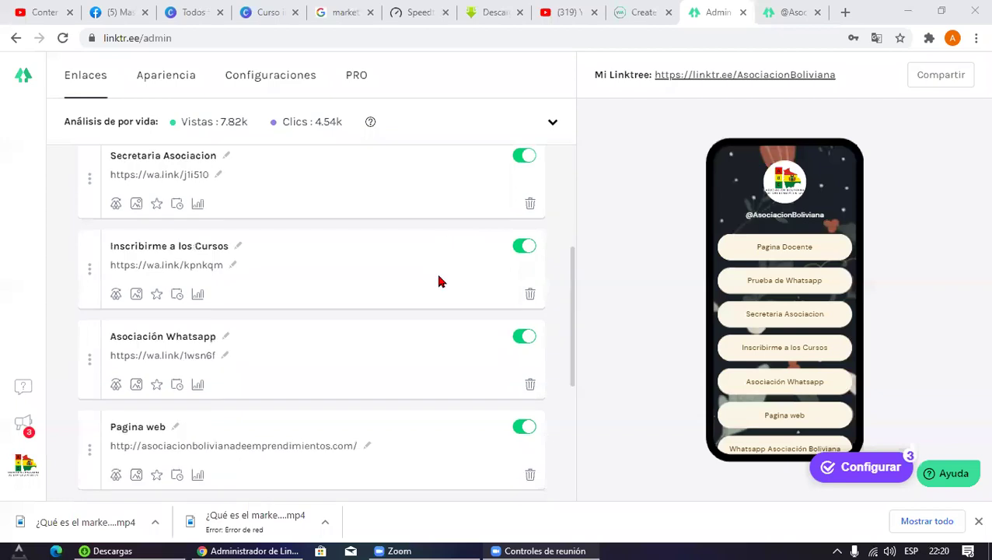
pyautogui.scroll(-1, 436, 279)
pyautogui.scroll(5, 429, 276)
pyautogui.scroll(-2, 404, 272)
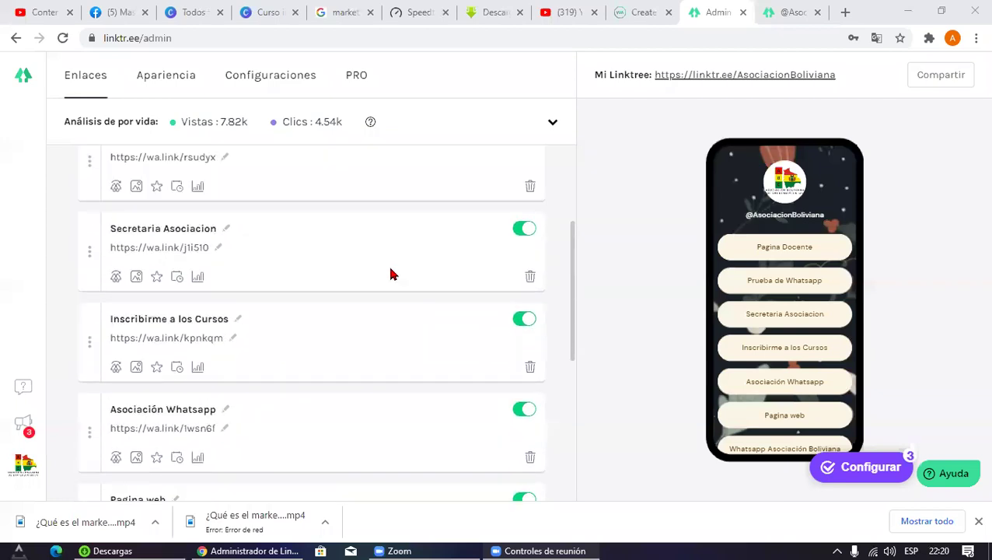
pyautogui.scroll(3, 311, 284)
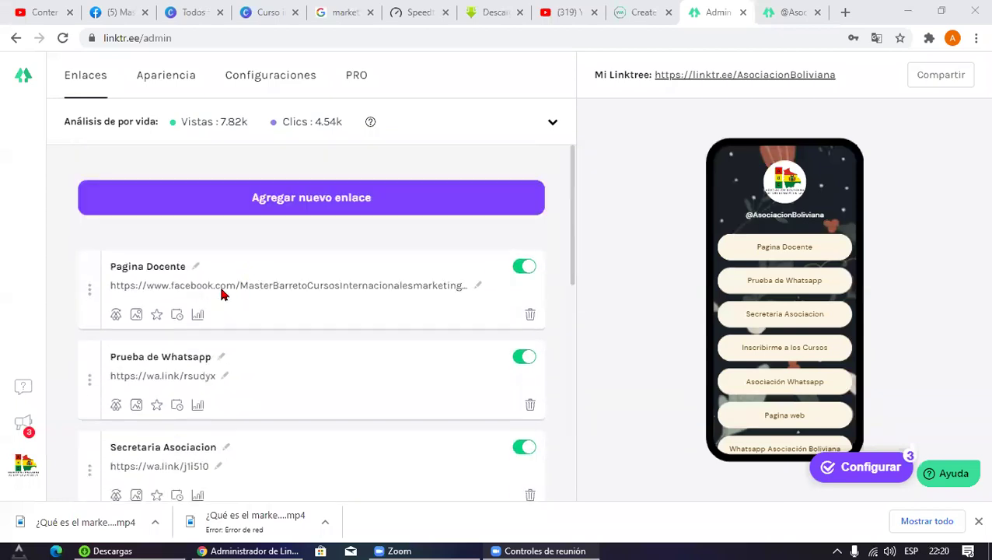
# Delete the 'Prueba de Whatsapp' link, confirming with Eliminar.
pyautogui.click(529, 405)
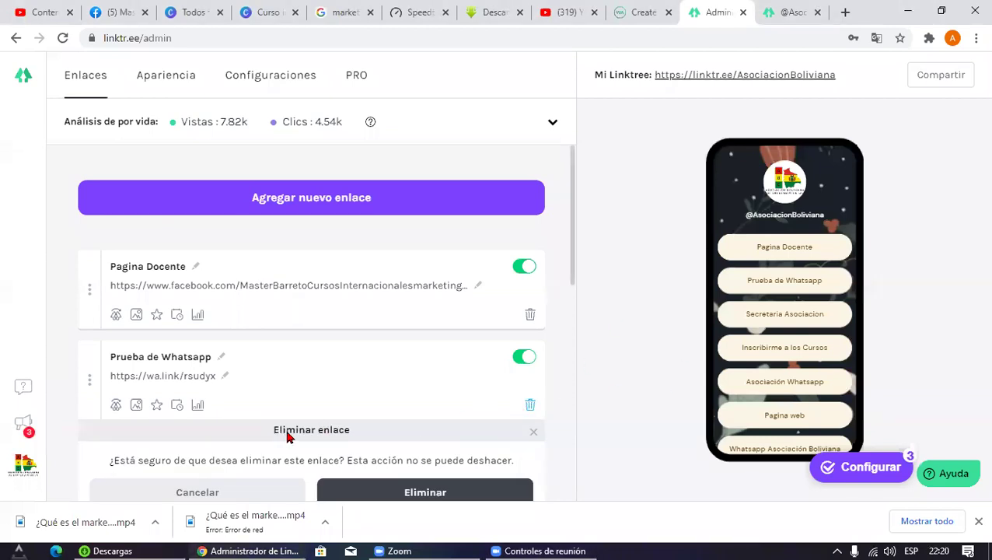
pyautogui.scroll(-2, 318, 429)
pyautogui.click(411, 348)
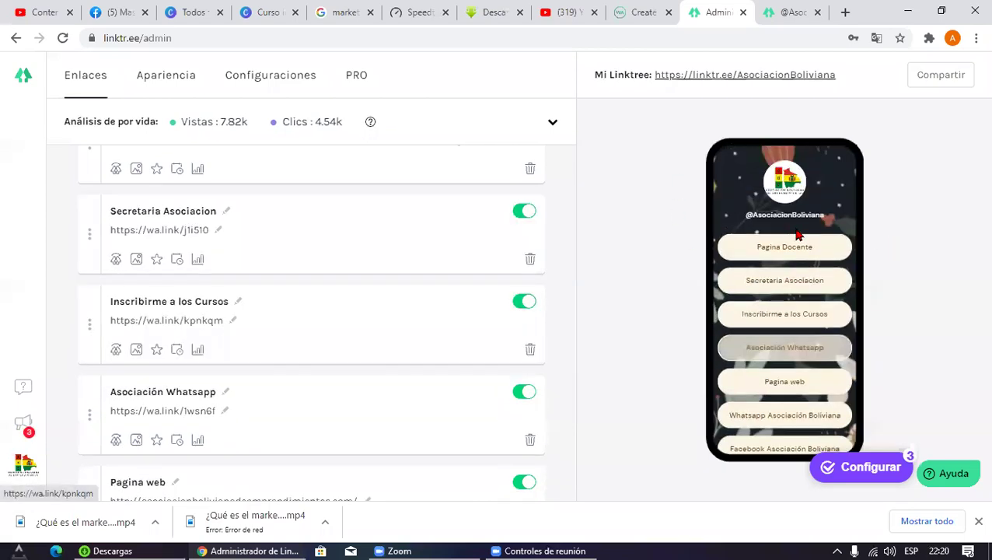
pyautogui.scroll(2, 199, 194)
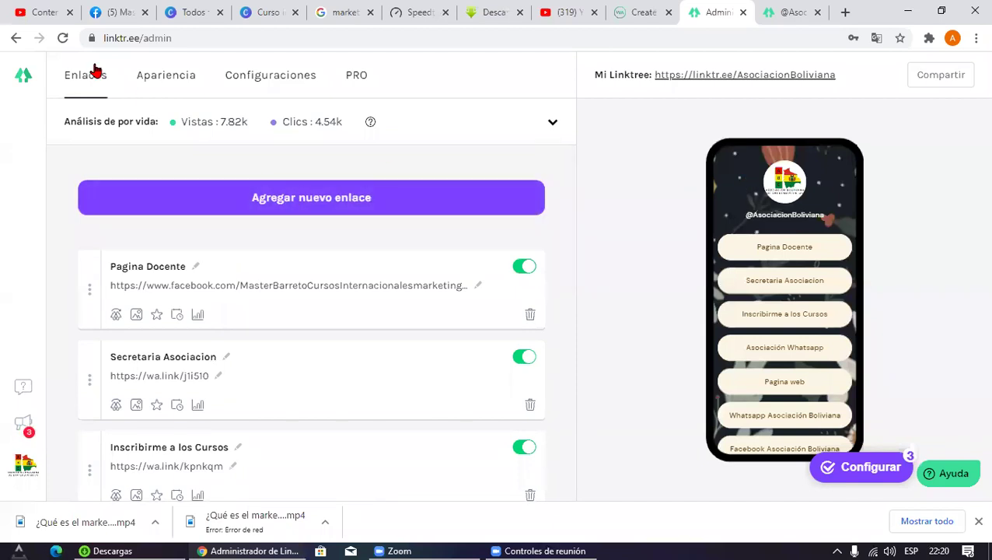
pyautogui.click(162, 82)
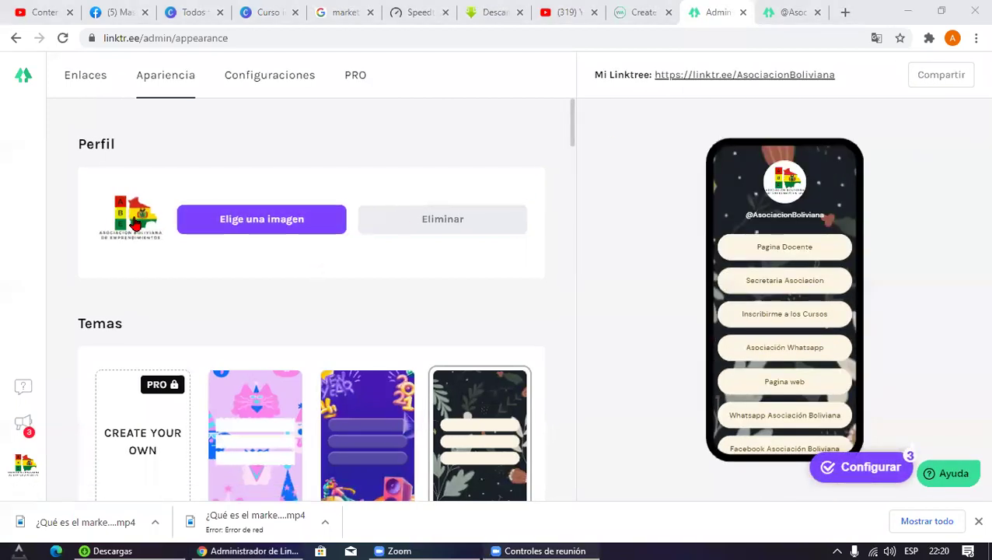
# Start a profile picture upload, then cancel it without choosing an image.
pyautogui.click(261, 220)
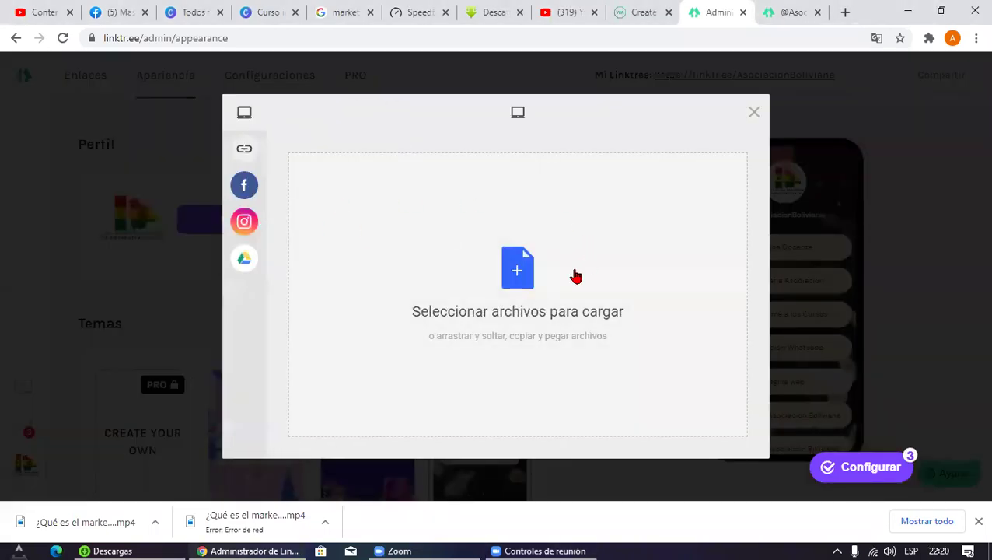
pyautogui.click(498, 272)
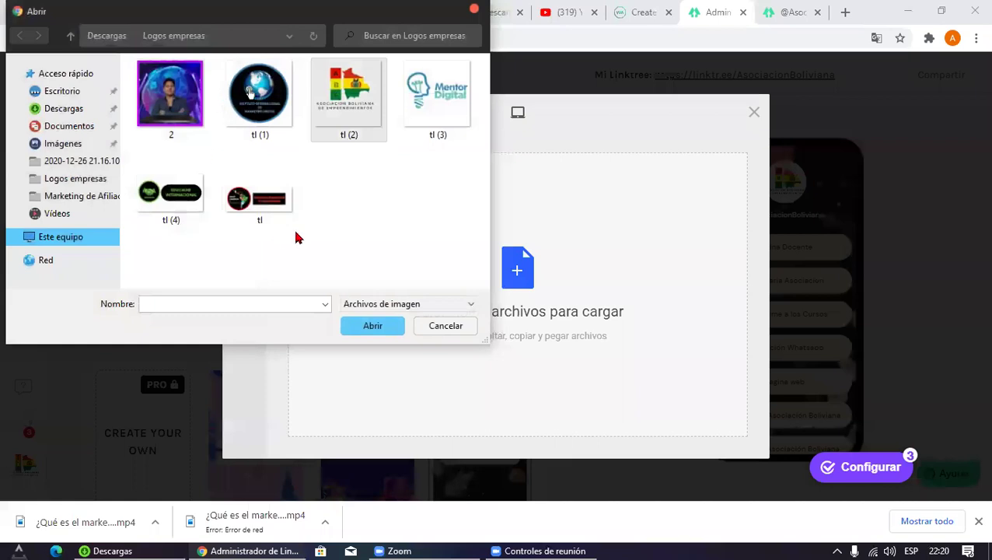
pyautogui.click(473, 10)
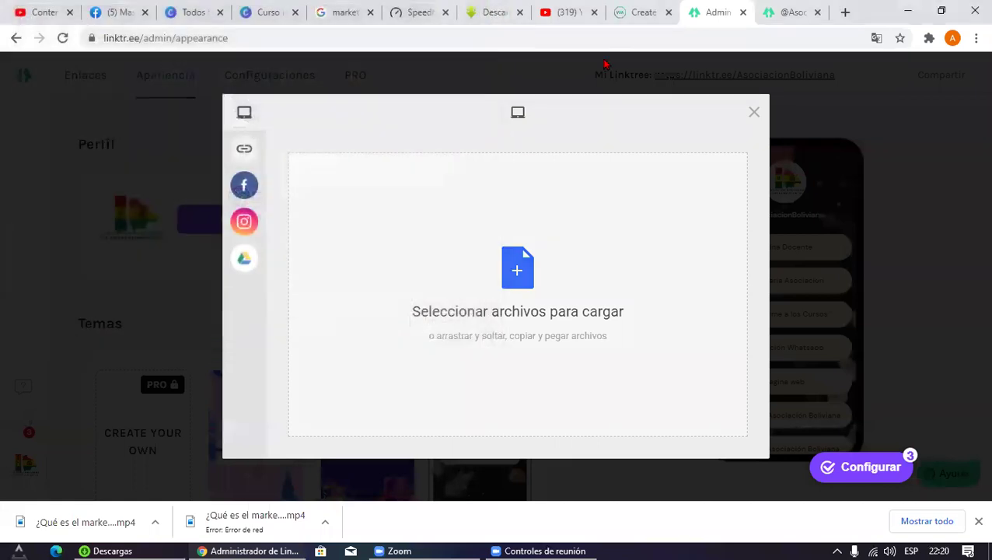
pyautogui.click(754, 111)
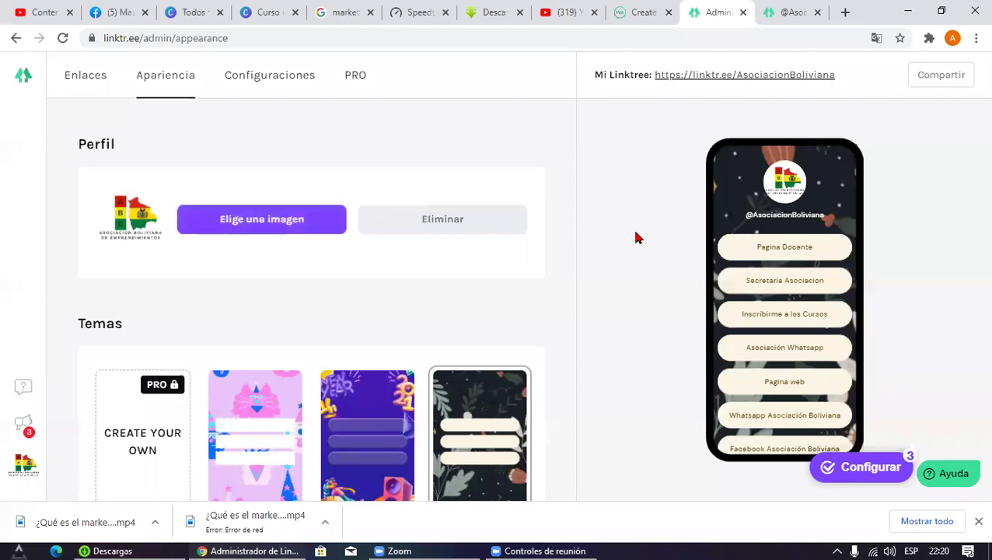
# Try the Rocio Egio theme, then switch to the Katie Benn theme.
pyautogui.scroll(-3, 428, 328)
pyautogui.scroll(-3, 268, 235)
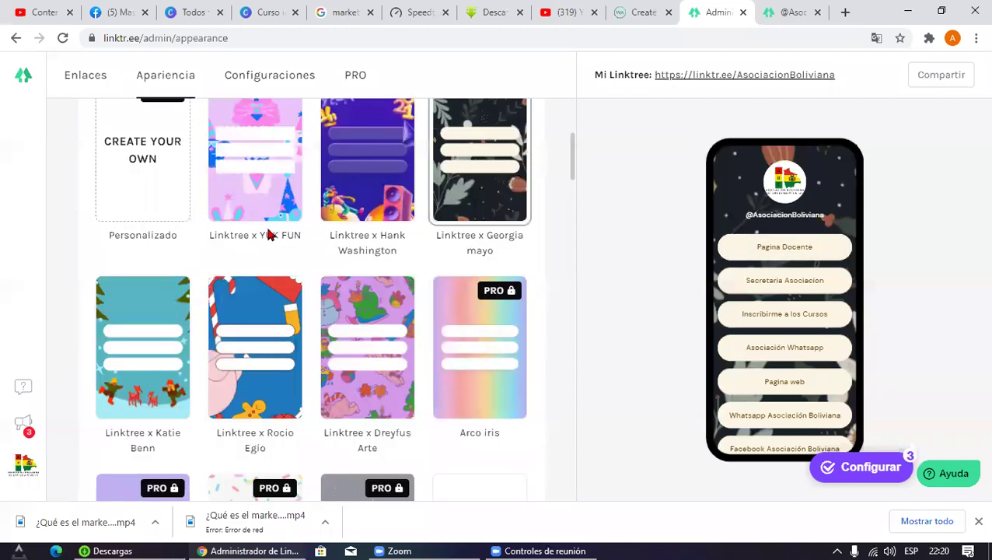
pyautogui.click(268, 334)
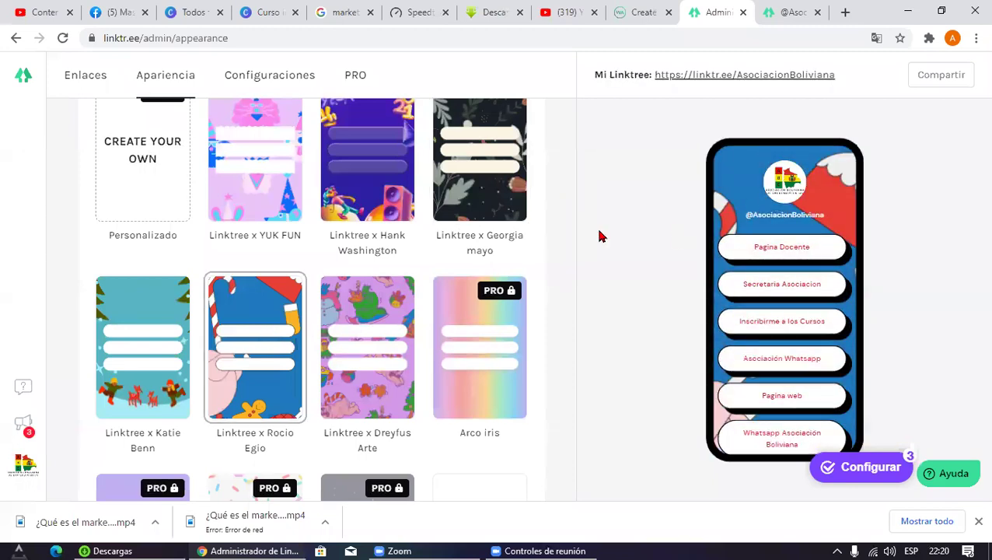
pyautogui.scroll(4, 287, 231)
pyautogui.scroll(-3, 177, 269)
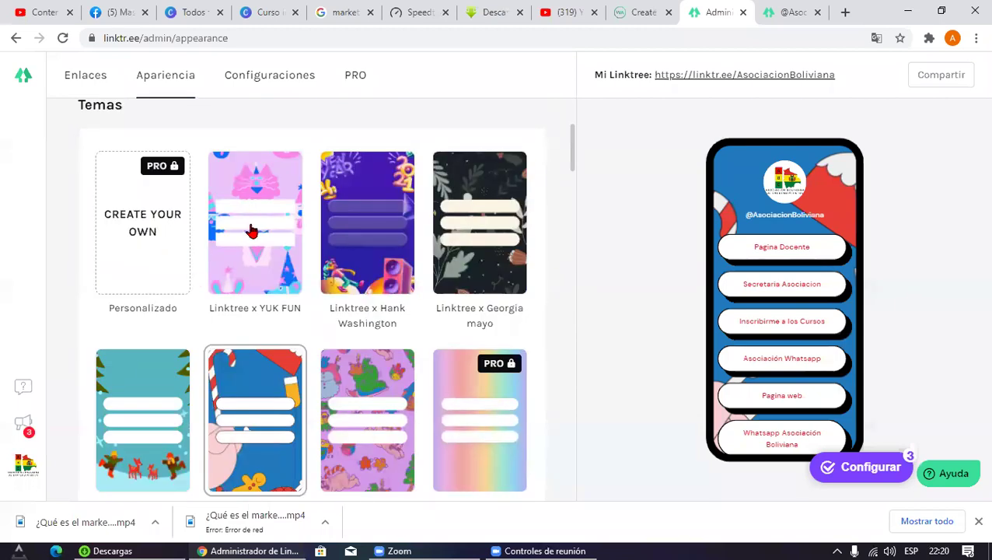
pyautogui.scroll(-3, 323, 214)
pyautogui.click(110, 203)
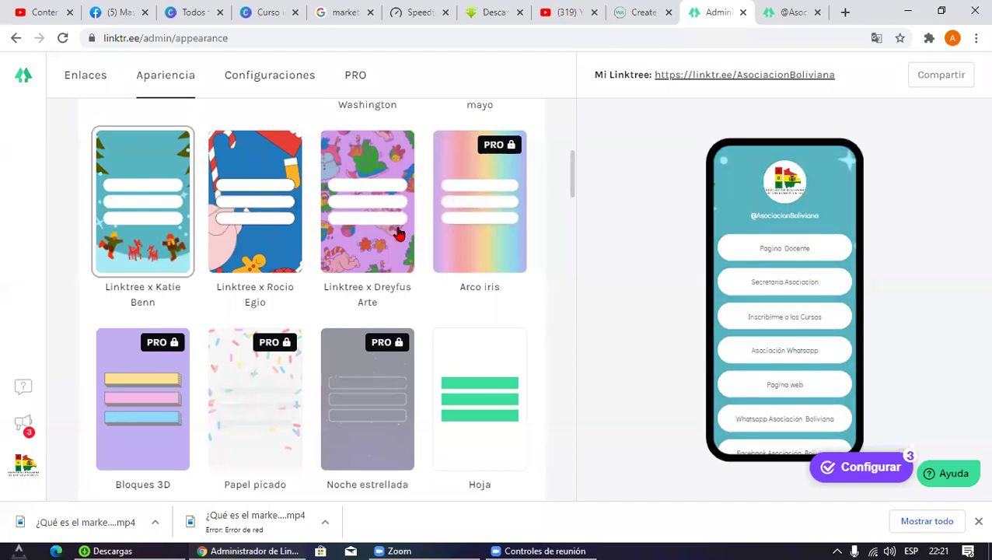
# Try the blue Rociar theme, then settle on the dark floral Georgia mayo theme.
pyautogui.scroll(-5, 398, 231)
pyautogui.scroll(-4, 412, 290)
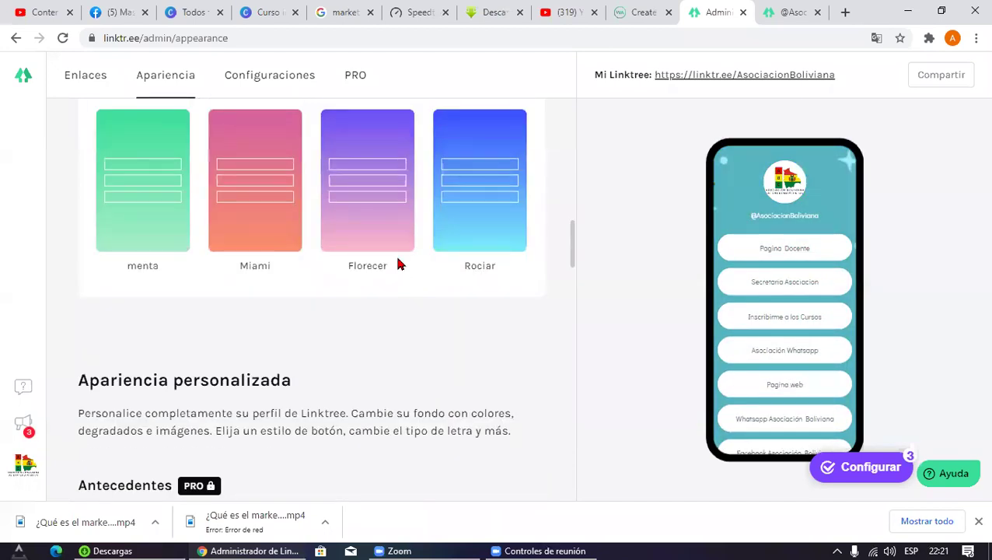
pyautogui.click(447, 191)
pyautogui.scroll(6, 449, 195)
pyautogui.scroll(-2, 420, 288)
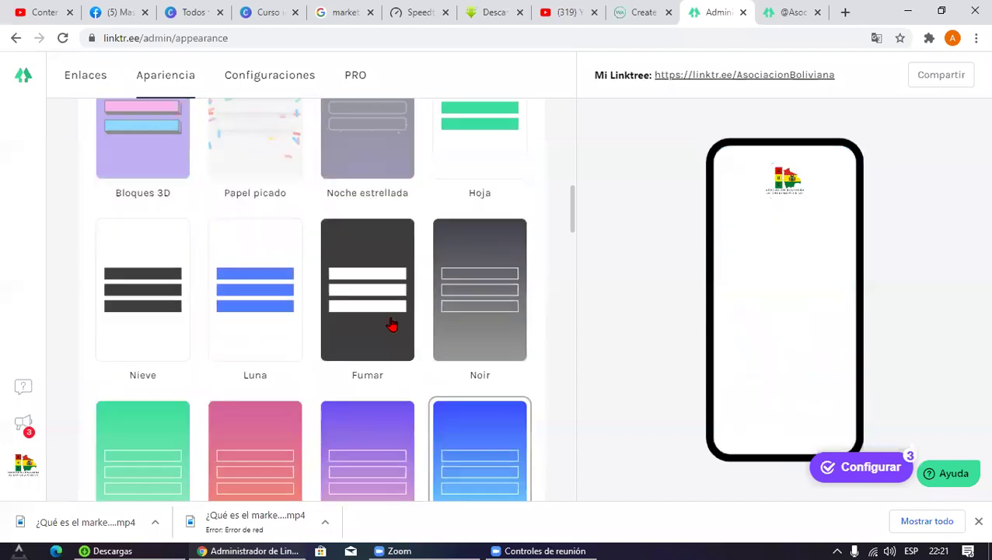
pyautogui.scroll(9, 366, 258)
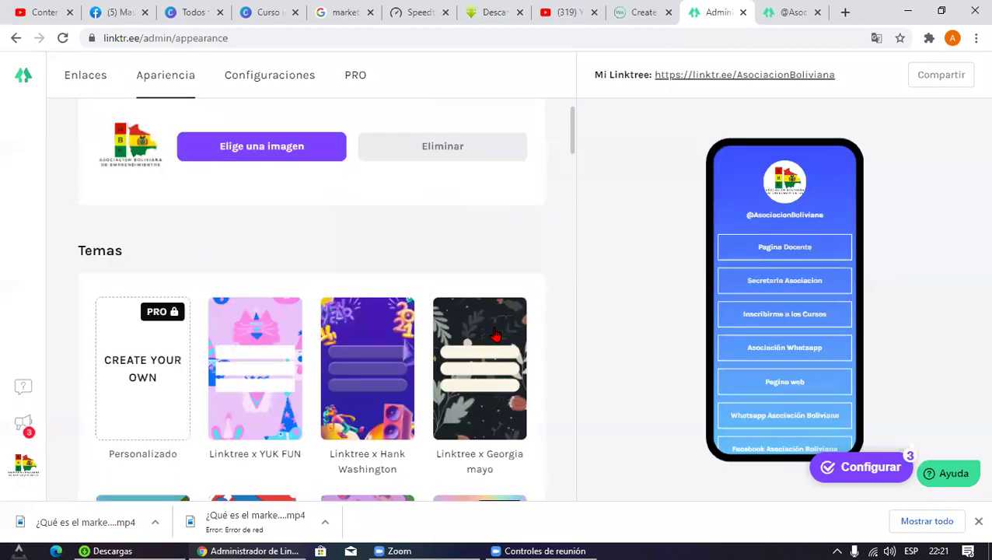
pyautogui.click(470, 327)
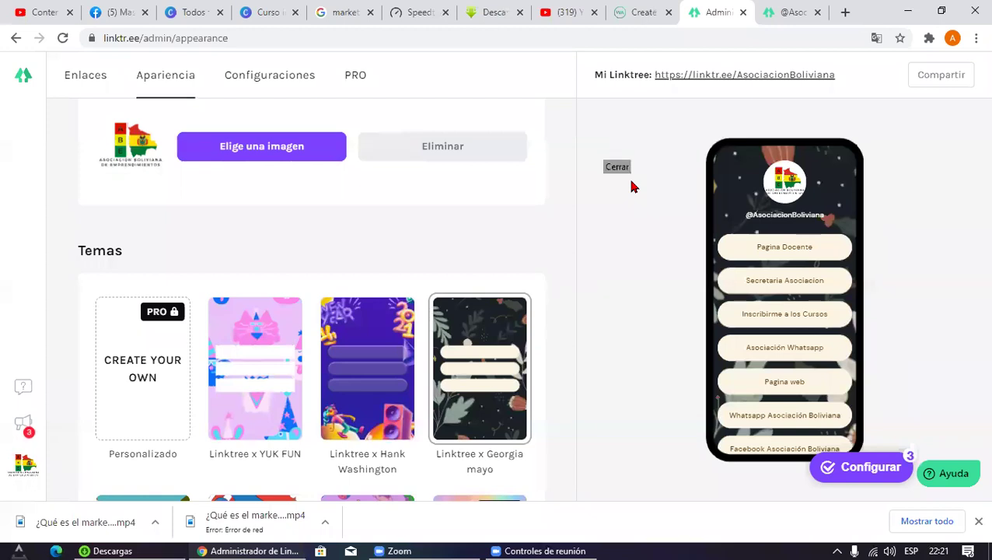
# Copy the Linktree URL, load it in a new tab, and follow Pagina Docente to Facebook.
pyautogui.click(935, 81)
pyautogui.click(897, 113)
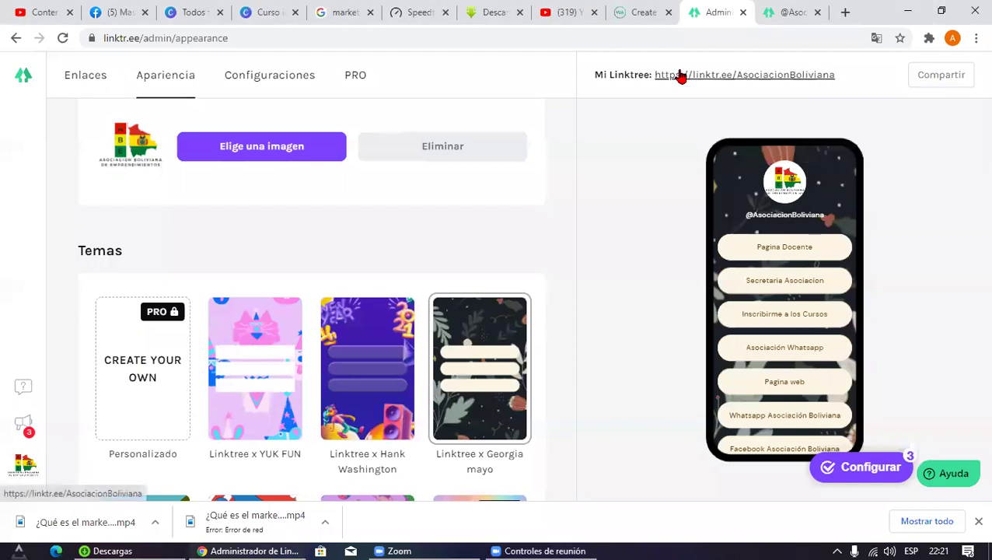
pyautogui.click(843, 14)
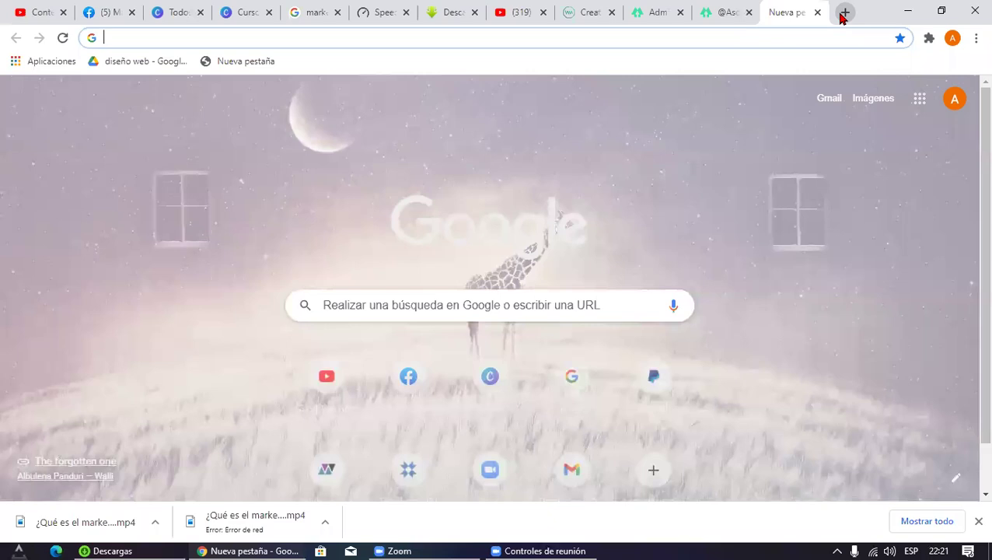
pyautogui.write('linktr.ee/AsociacionBoliviana')
pyautogui.press('Return')
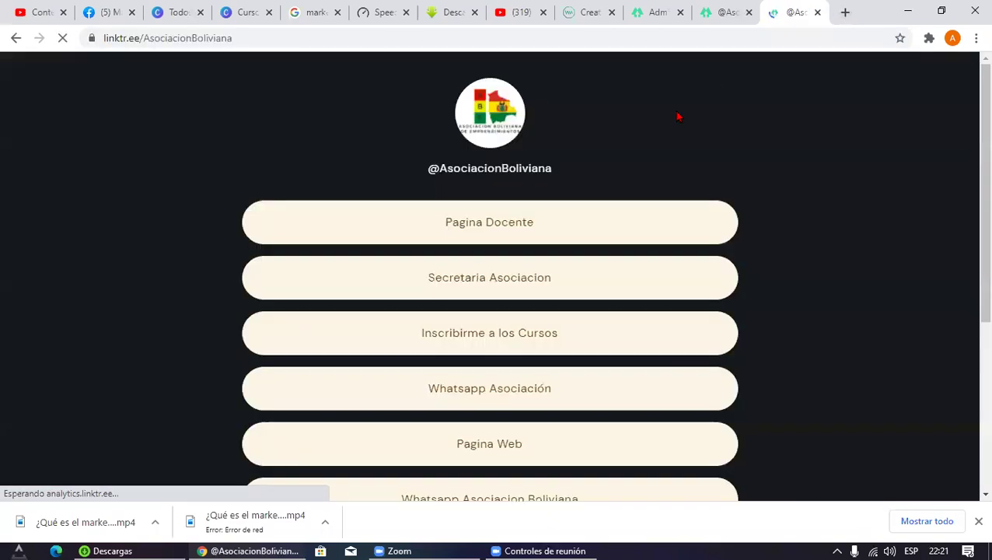
pyautogui.click(497, 226)
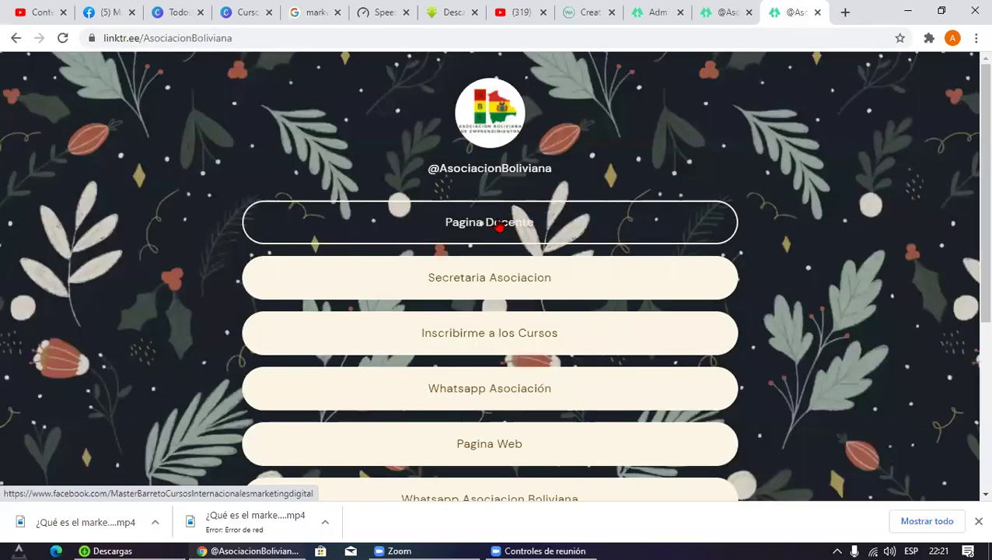
pyautogui.click(459, 221)
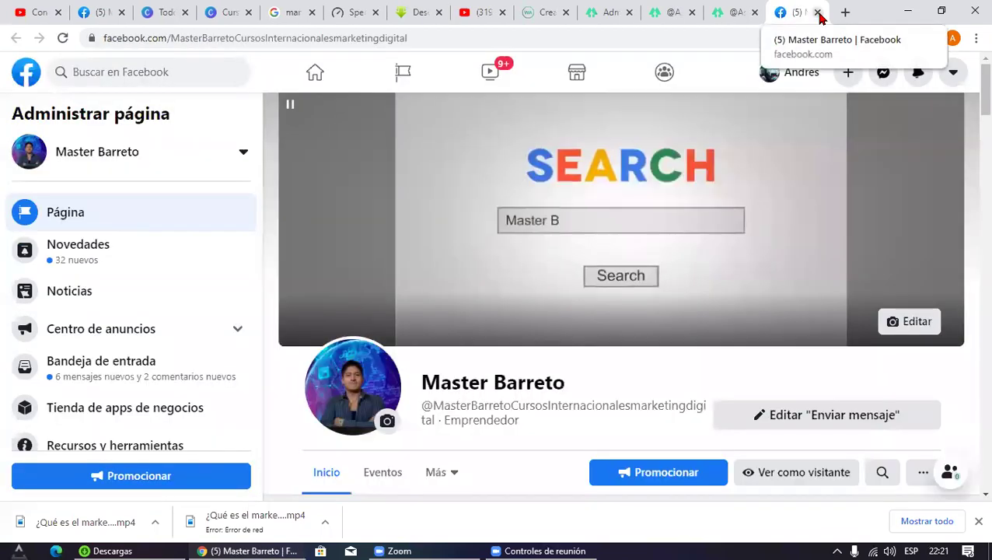
# Close the Facebook and public page tabs and return to the Enlaces list.
pyautogui.click(818, 13)
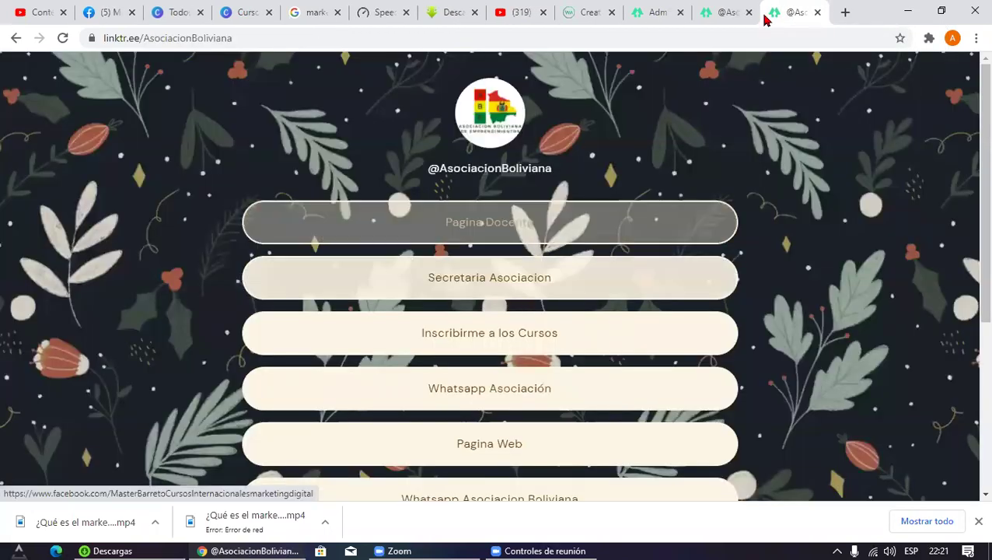
pyautogui.click(818, 14)
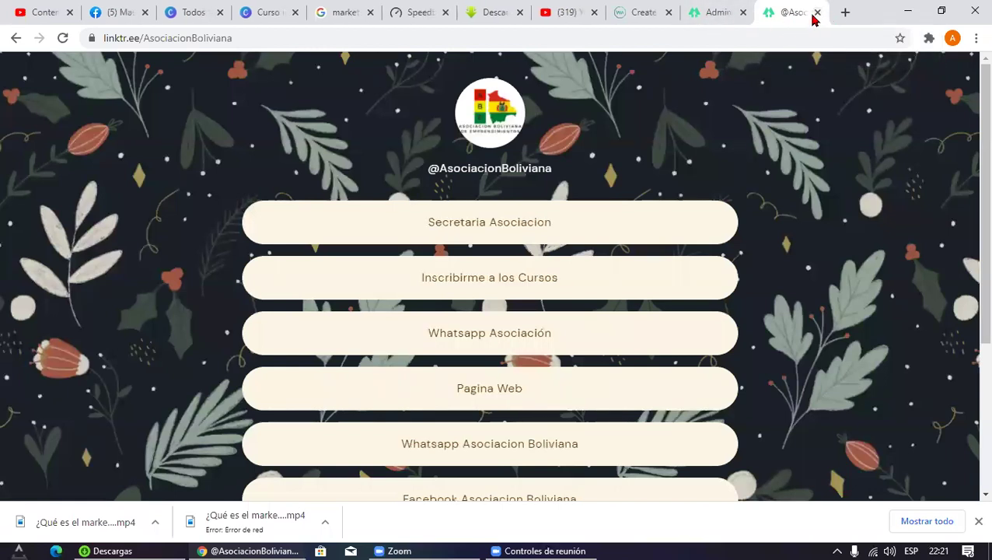
pyautogui.click(817, 12)
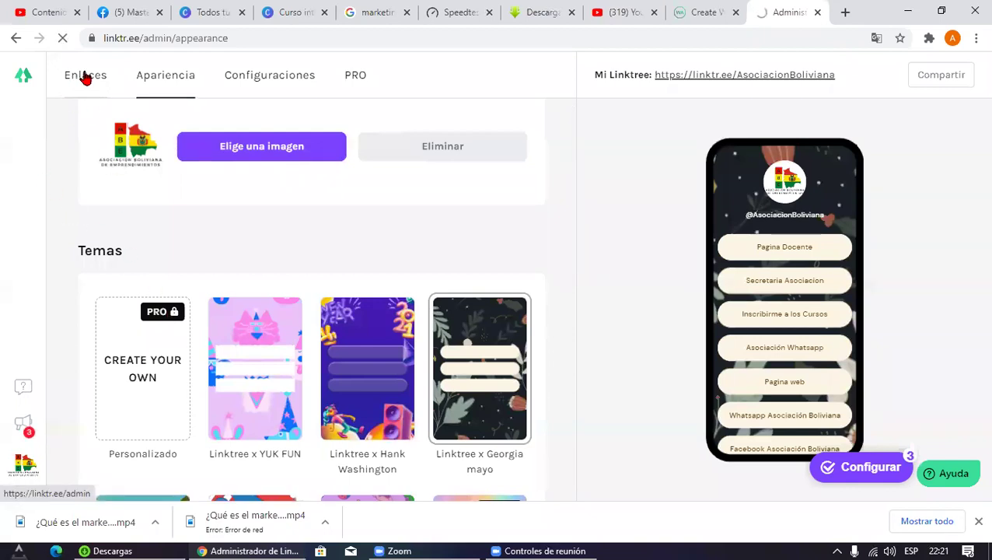
pyautogui.click(90, 83)
pyautogui.click(89, 78)
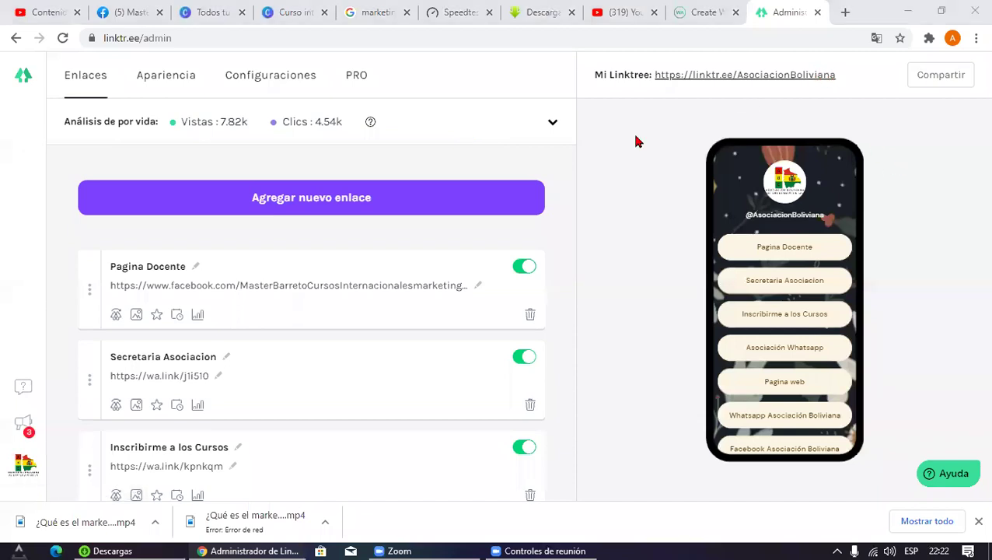
# Mark the public page address with a red circle and arrow, and show Compartir.
pyautogui.moveTo(825, 110)
pyautogui.mouseDown()
pyautogui.moveTo(562, 105)
pyautogui.moveTo(883, 51)
pyautogui.moveTo(760, 114)
pyautogui.mouseUp()
pyautogui.moveTo(943, 123)
pyautogui.mouseDown()
pyautogui.moveTo(977, 56)
pyautogui.moveTo(929, 118)
pyautogui.mouseUp()
pyautogui.moveTo(903, 259)
pyautogui.mouseDown()
pyautogui.moveTo(919, 167)
pyautogui.moveTo(948, 164)
pyautogui.mouseUp()
pyautogui.moveTo(916, 132); pyautogui.dragTo(865, 177)
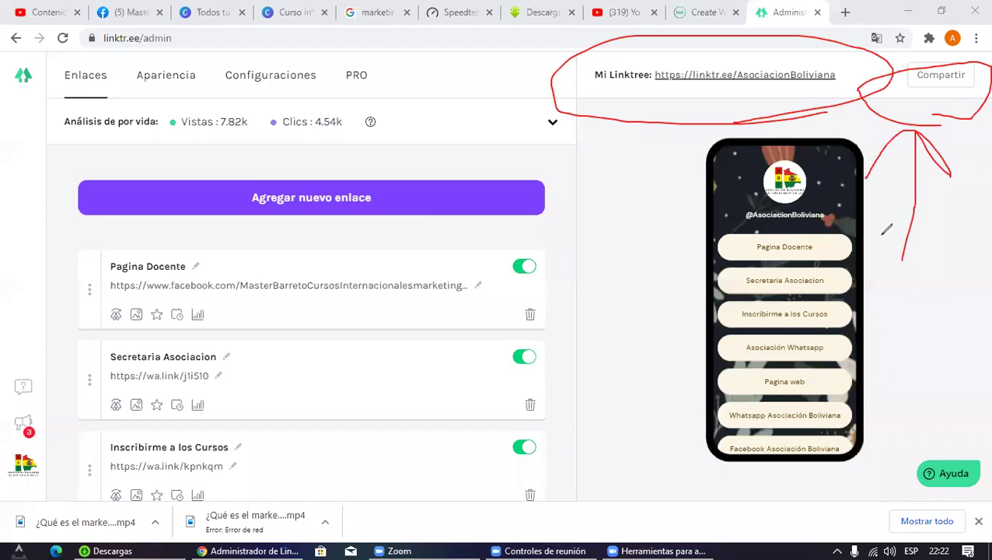
pyautogui.click(944, 75)
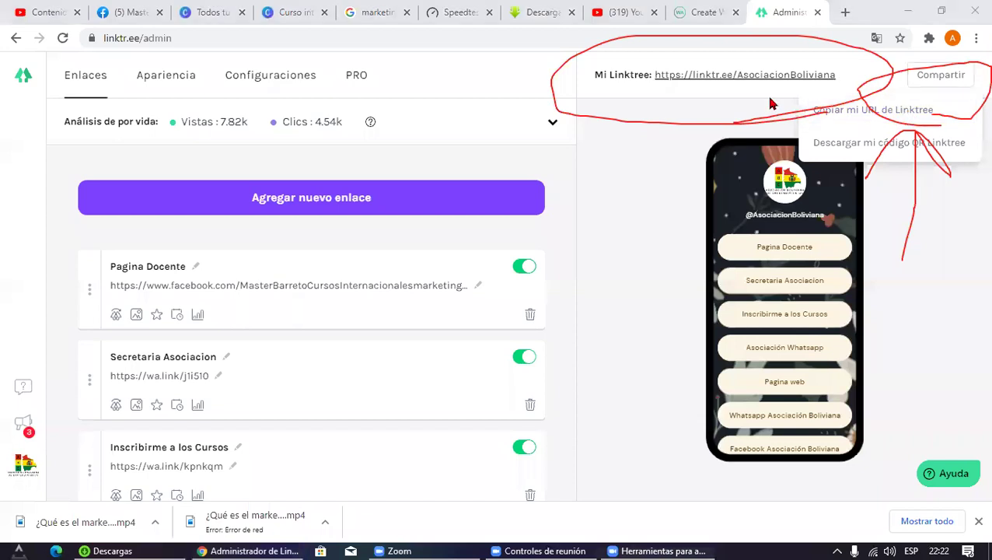
# Delete the Pagina Docente link with Eliminar, then return to the YouTube tab.
pyautogui.click(530, 314)
pyautogui.click(370, 402)
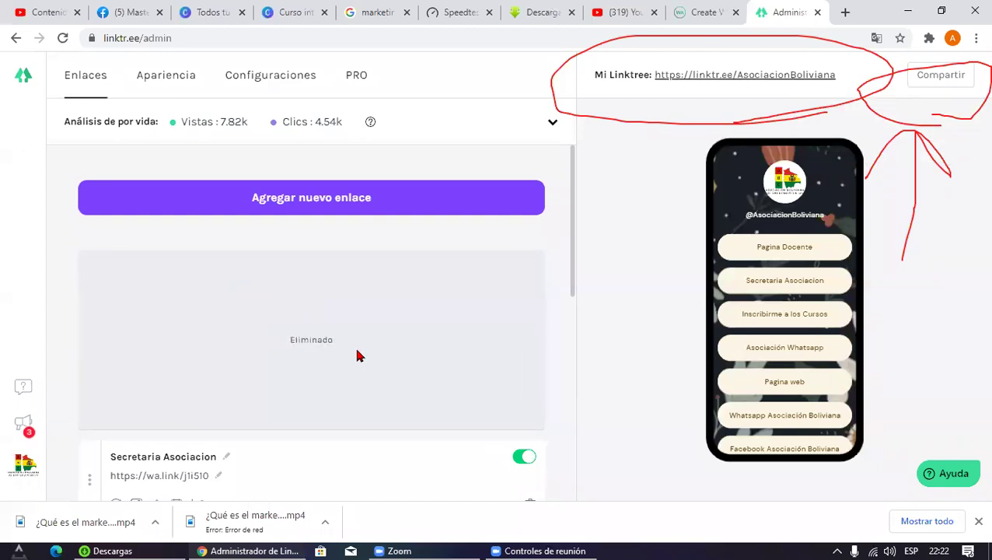
pyautogui.click(946, 74)
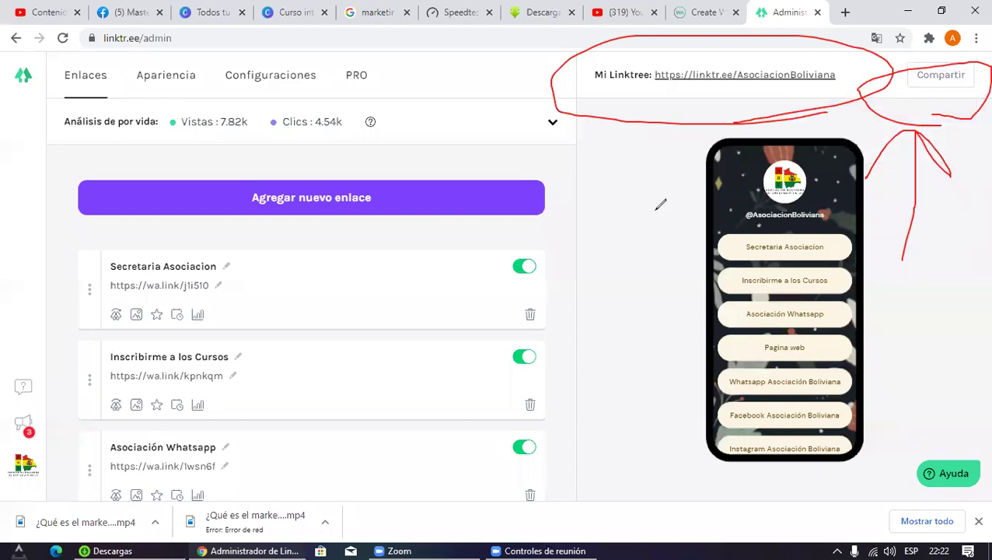
pyautogui.click(624, 13)
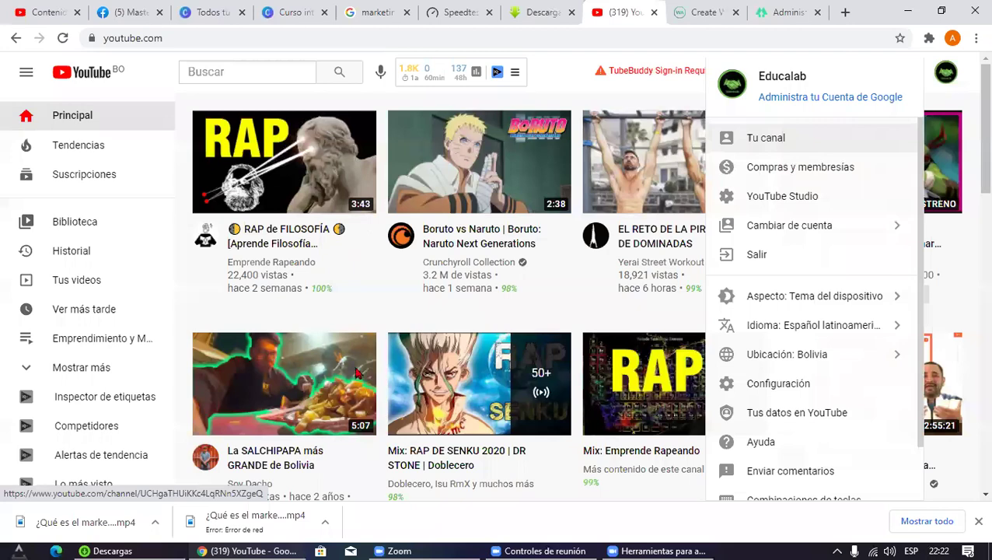
# Open the Educalab channel's most recent video and select its full description, then return to Studio.
pyautogui.press('Return')
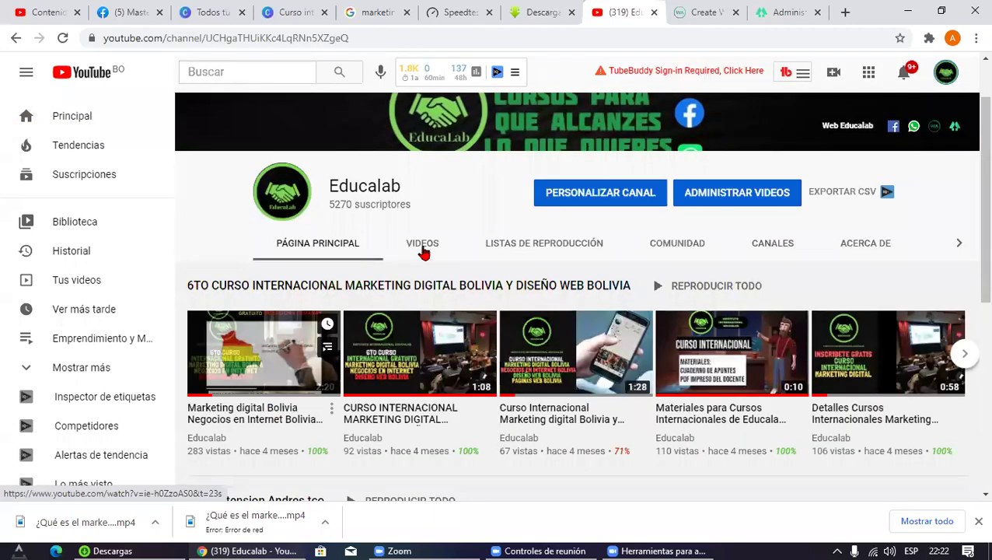
pyautogui.click(420, 249)
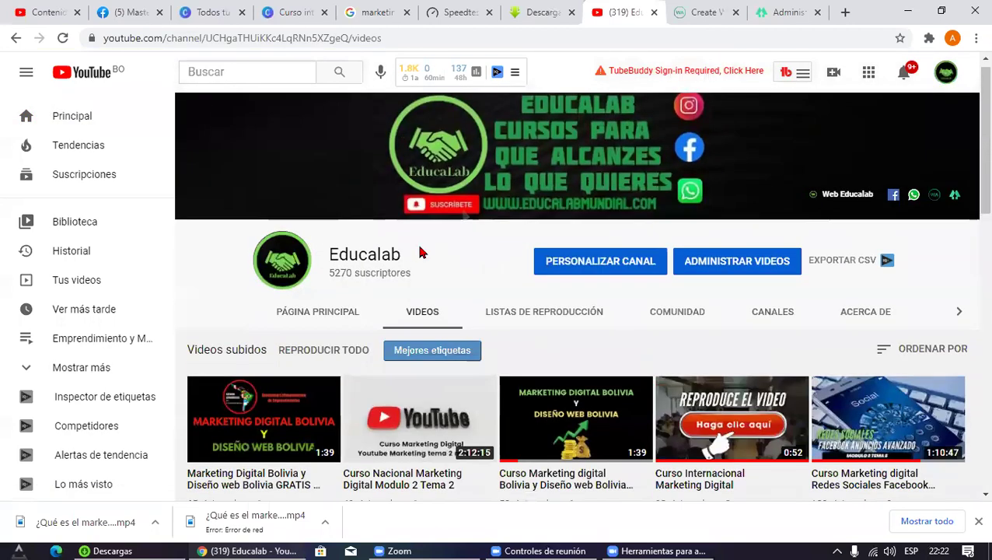
pyautogui.scroll(-3, 282, 231)
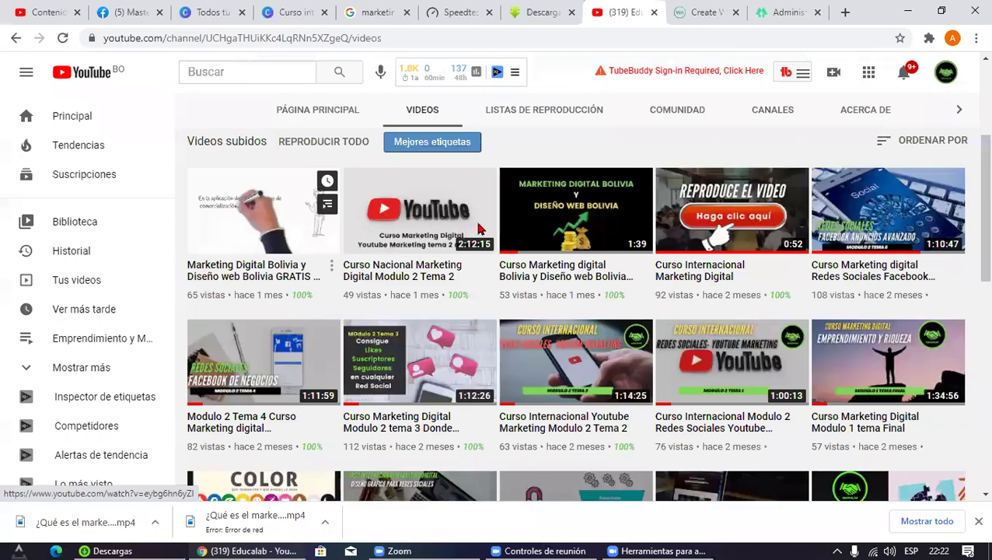
pyautogui.click(281, 237)
pyautogui.scroll(-3, 280, 237)
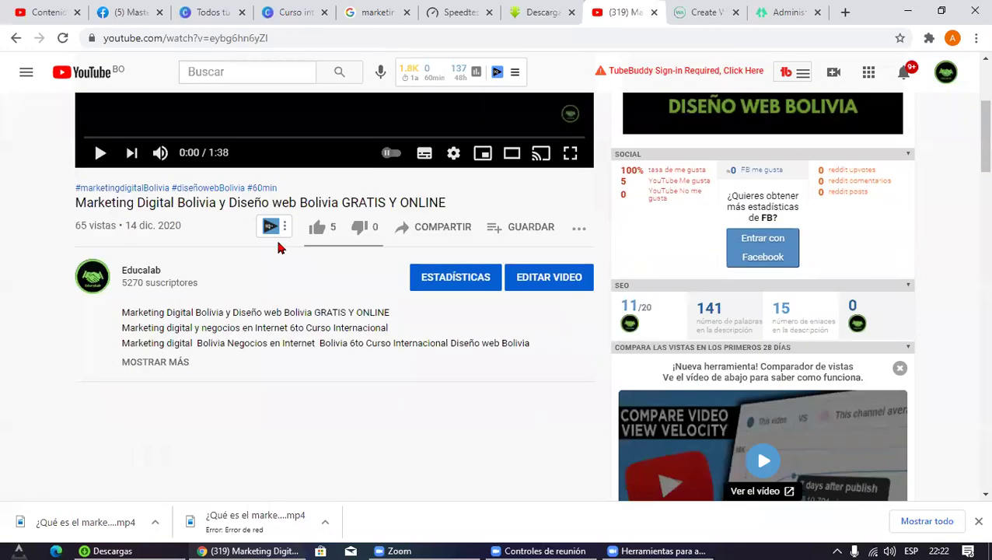
pyautogui.scroll(-2, 135, 210)
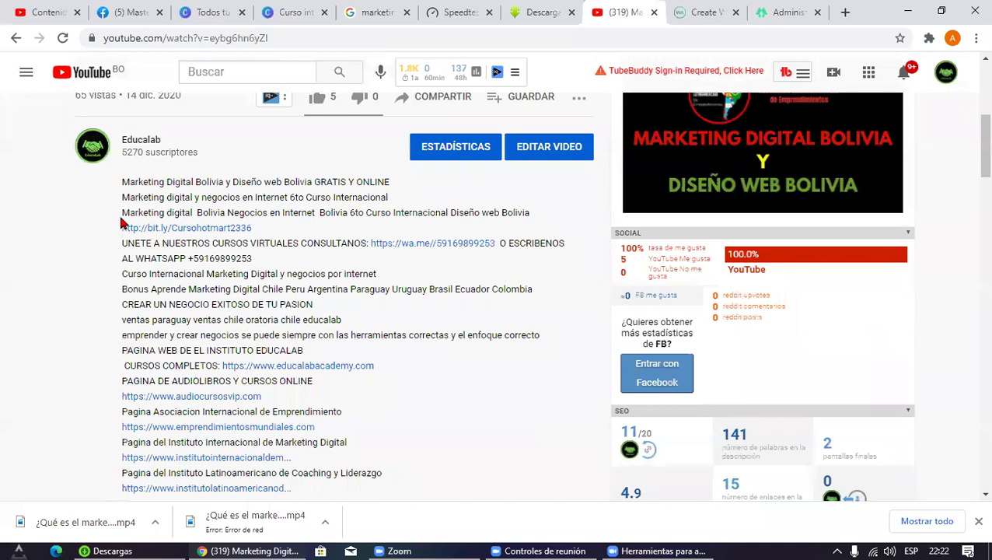
pyautogui.scroll(-3, 376, 239)
pyautogui.tripleClick(376, 246)
pyautogui.scroll(-1, 377, 246)
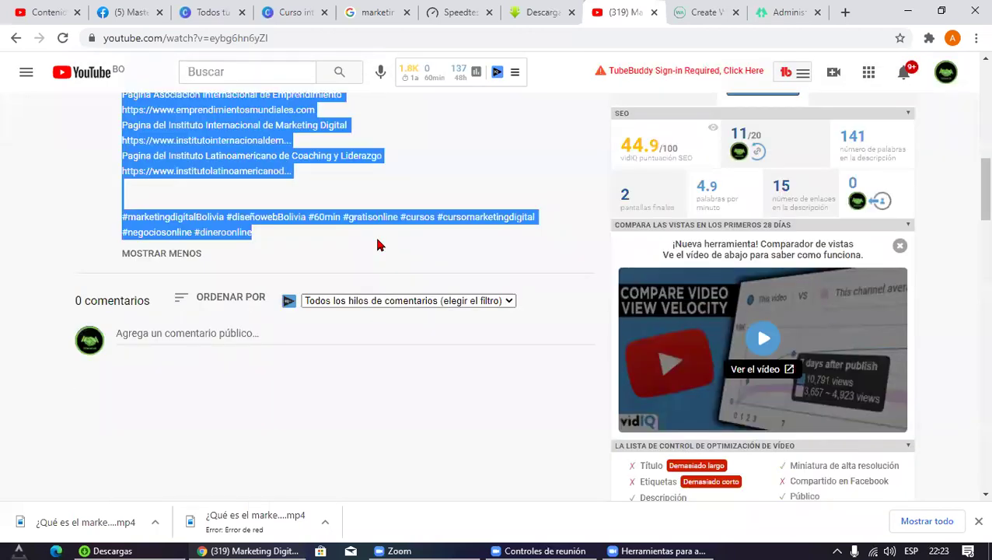
pyautogui.click(51, 11)
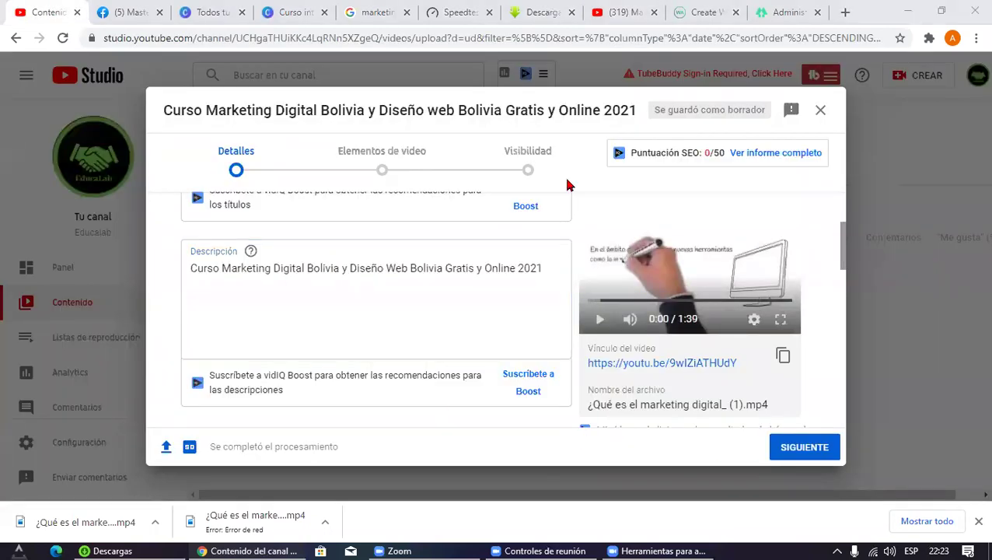
# Paste the course description and type 'Contactese con nosotros en el siguiente enlace:' over the bit.ly link.
pyautogui.click(261, 300)
pyautogui.hotkey('ctrl', 'v')
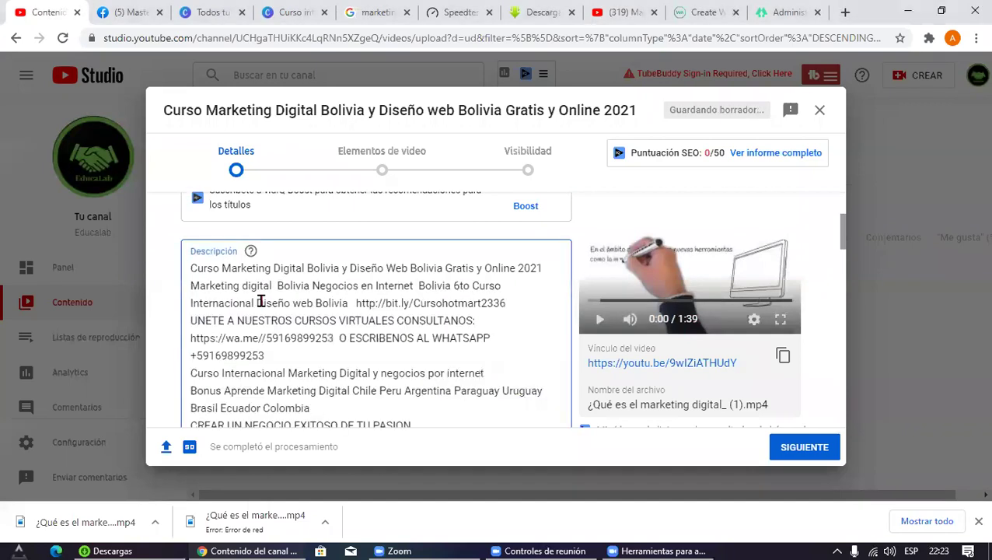
pyautogui.moveTo(354, 303); pyautogui.dragTo(529, 308)
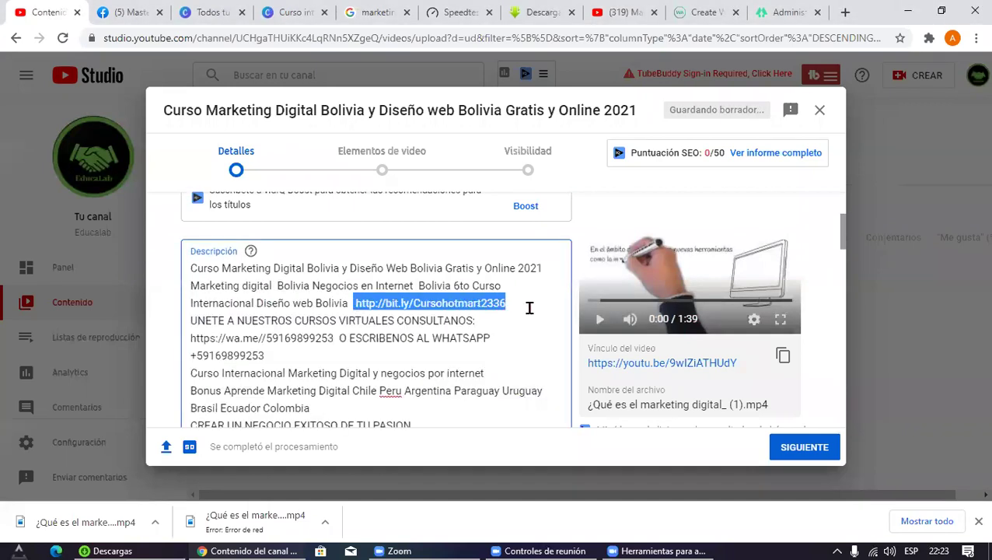
pyautogui.write('C')
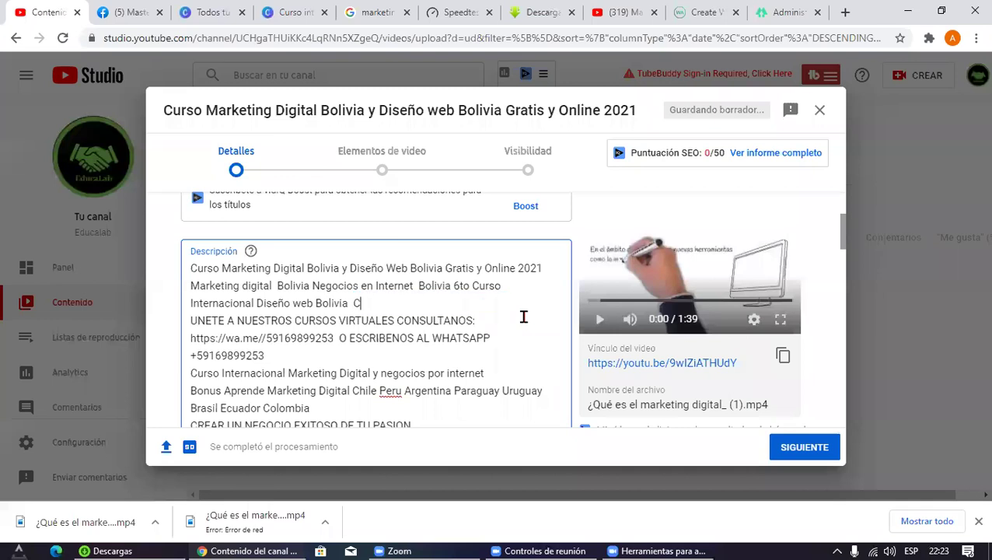
pyautogui.write('ontactese con nosotros')
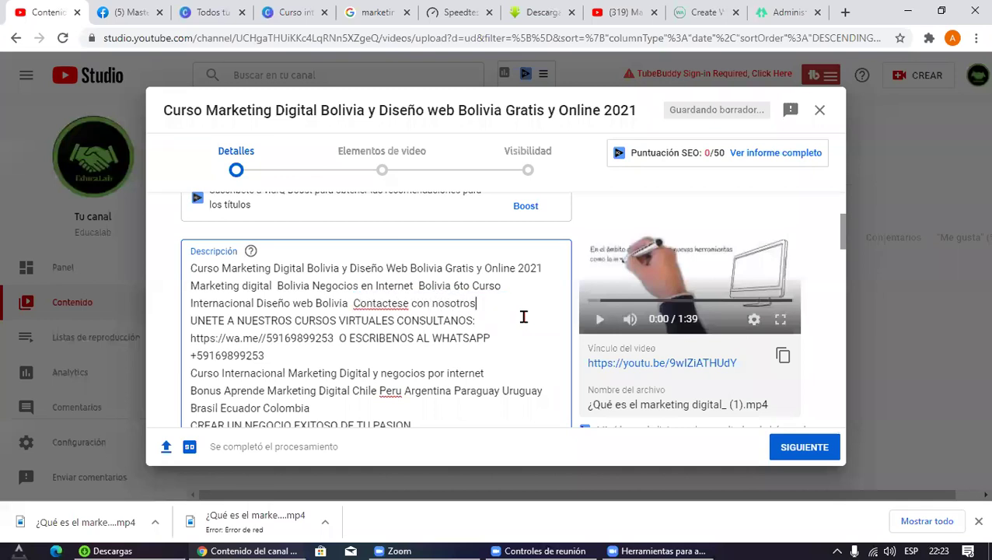
pyautogui.write(' en el siguiente enlace')
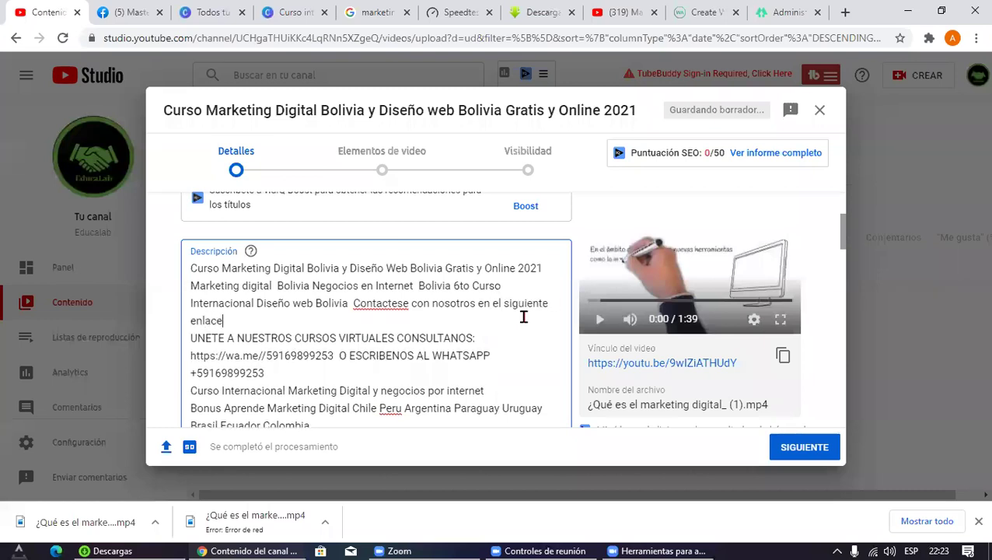
pyautogui.write(':')
pyautogui.hotkey('ctrl', 'v')
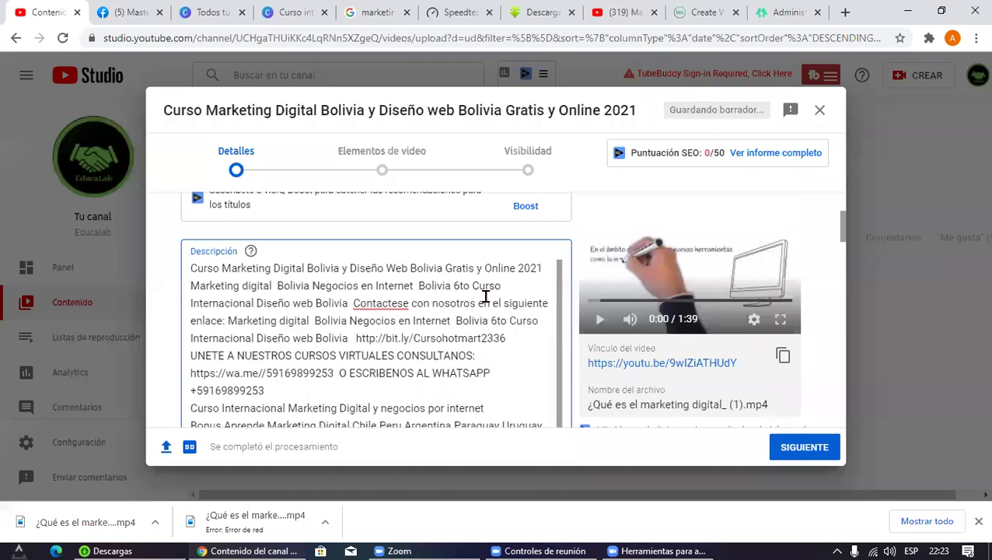
pyautogui.click(786, 11)
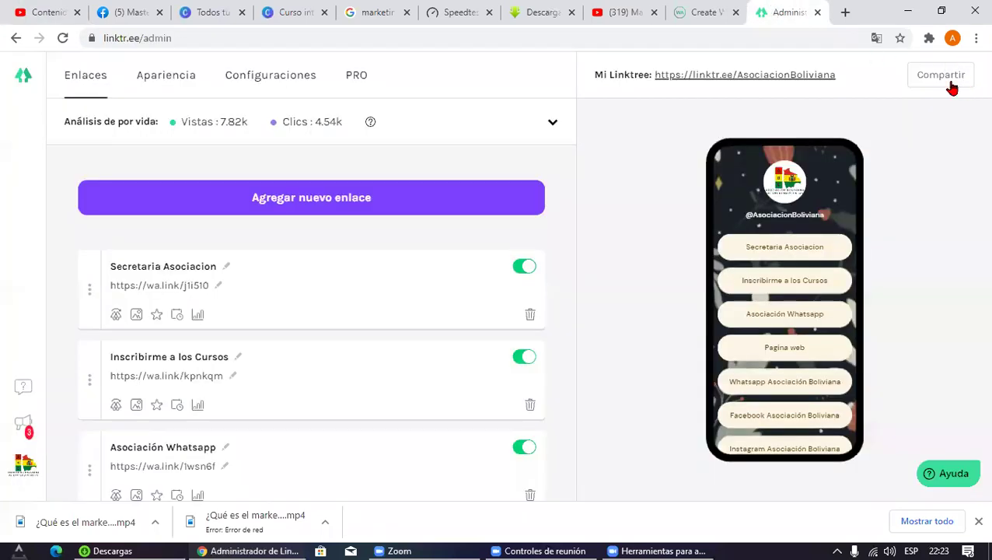
pyautogui.click(903, 113)
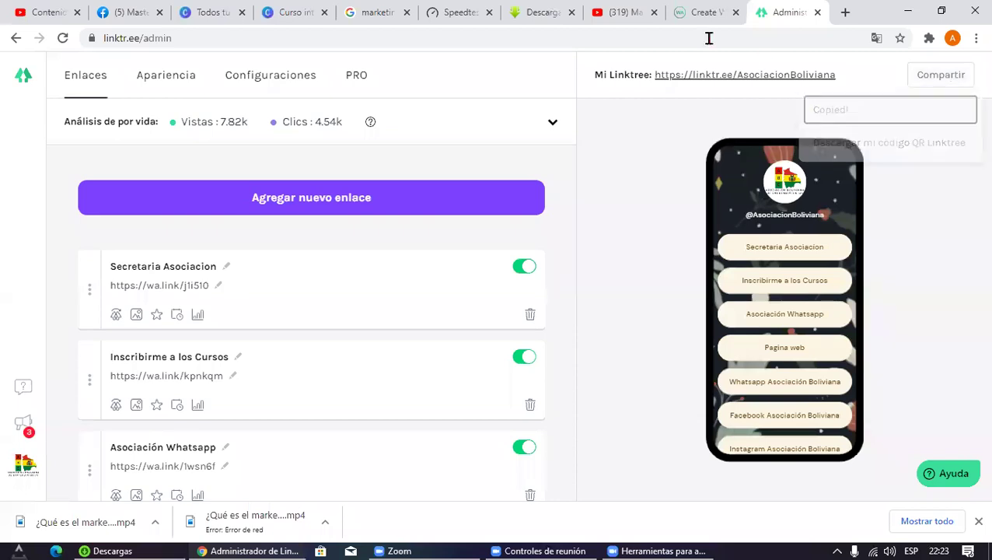
pyautogui.click(50, 11)
pyautogui.click(491, 375)
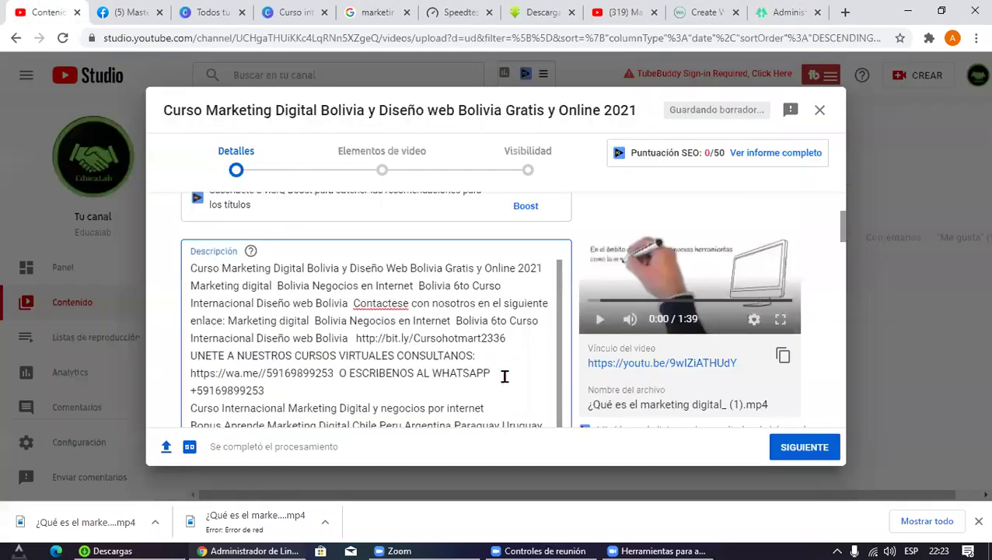
pyautogui.hotkey('shift', 'Right')
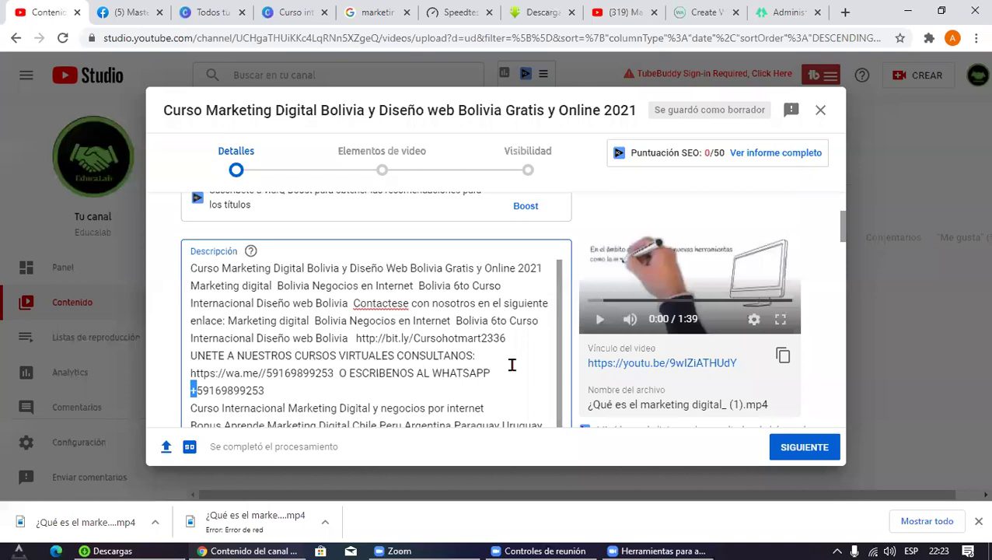
pyautogui.hotkey('ctrl', 'z')
pyautogui.write('https://linktr.ee/AsociacionBoliviana')
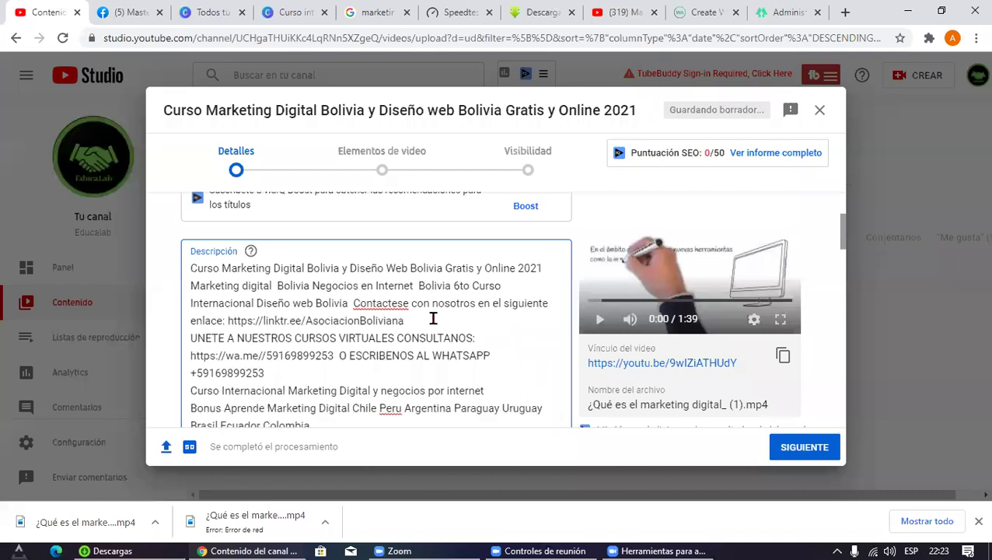
pyautogui.keyDown('shift'); pyautogui.click(234, 319); pyautogui.keyUp('shift')
pyautogui.keyDown('shift'); pyautogui.click(226, 318); pyautogui.keyUp('shift')
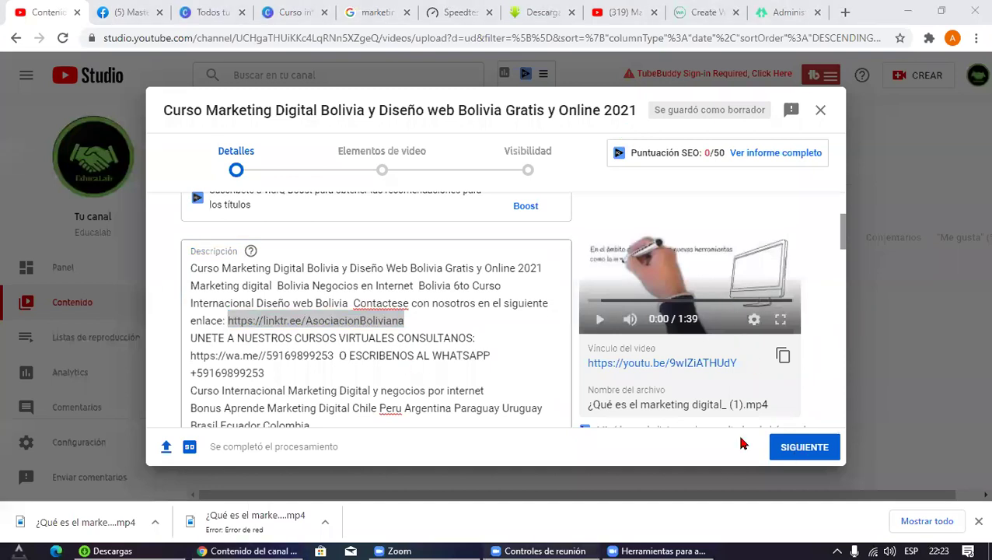
pyautogui.scroll(-5, 347, 258)
pyautogui.scroll(-3, 344, 256)
pyautogui.scroll(8, 188, 283)
pyautogui.scroll(-3, 467, 282)
pyautogui.click(522, 309)
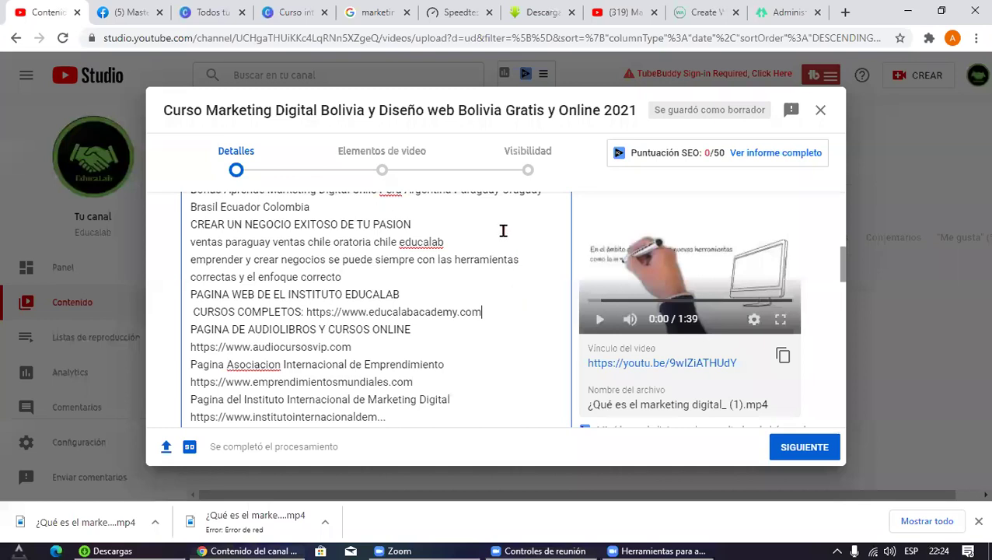
pyautogui.scroll(-2, 470, 254)
pyautogui.moveTo(454, 233); pyautogui.dragTo(186, 237)
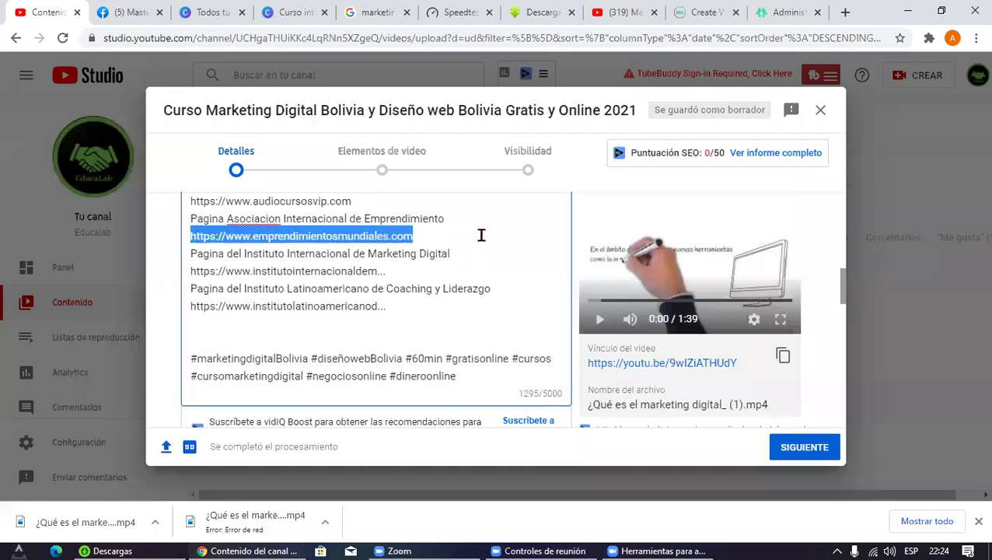
pyautogui.click(465, 241)
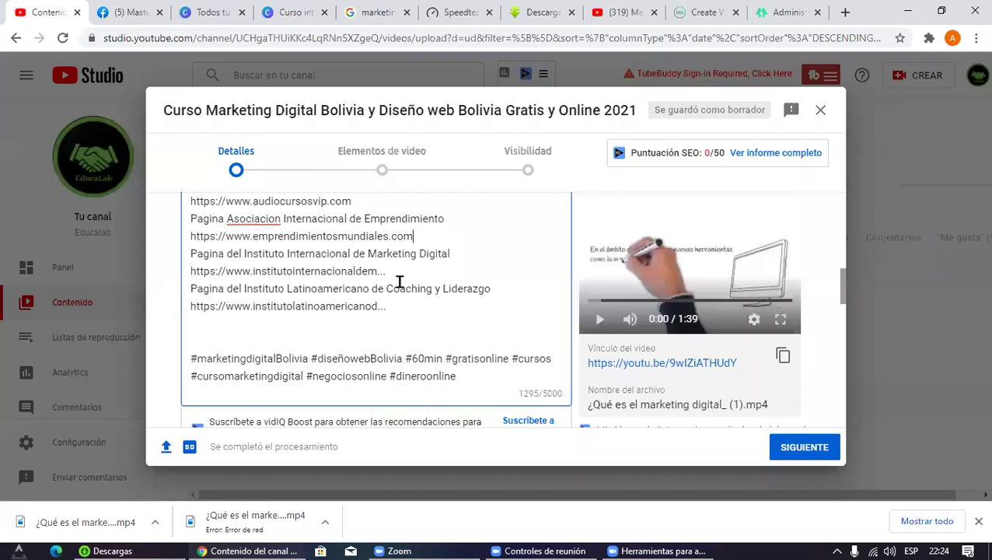
pyautogui.scroll(1, 237, 326)
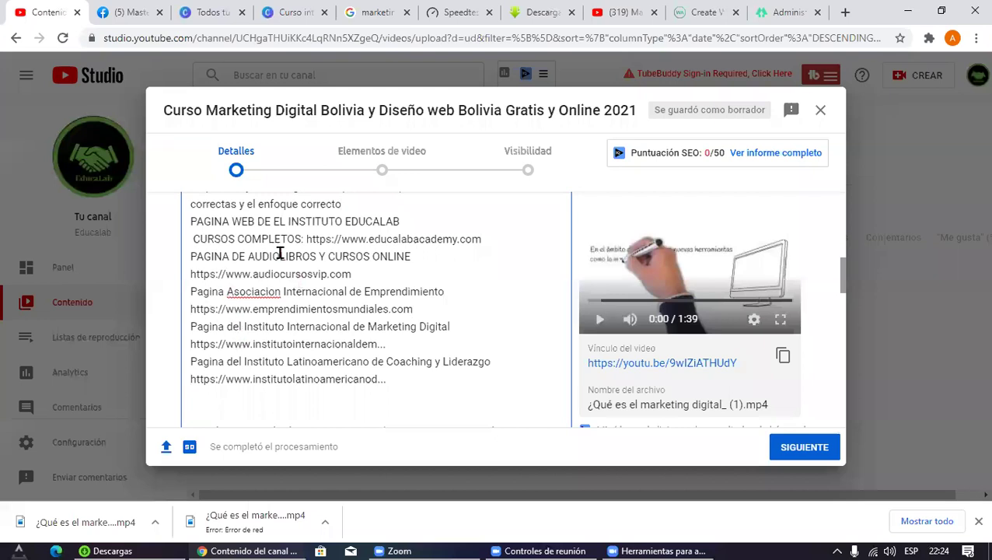
pyautogui.scroll(-3, 376, 283)
pyautogui.scroll(2, 381, 280)
pyautogui.scroll(5, 381, 280)
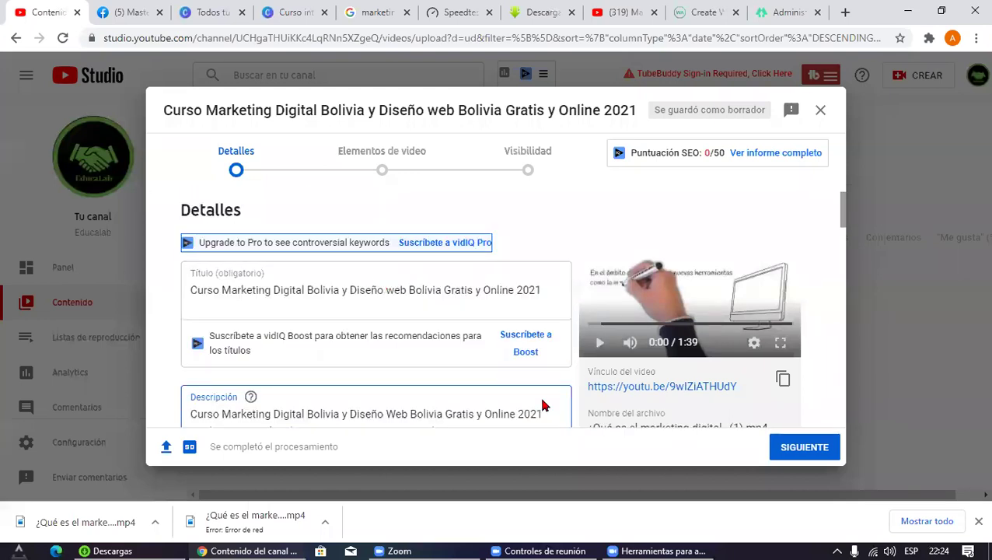
pyautogui.scroll(-3, 387, 290)
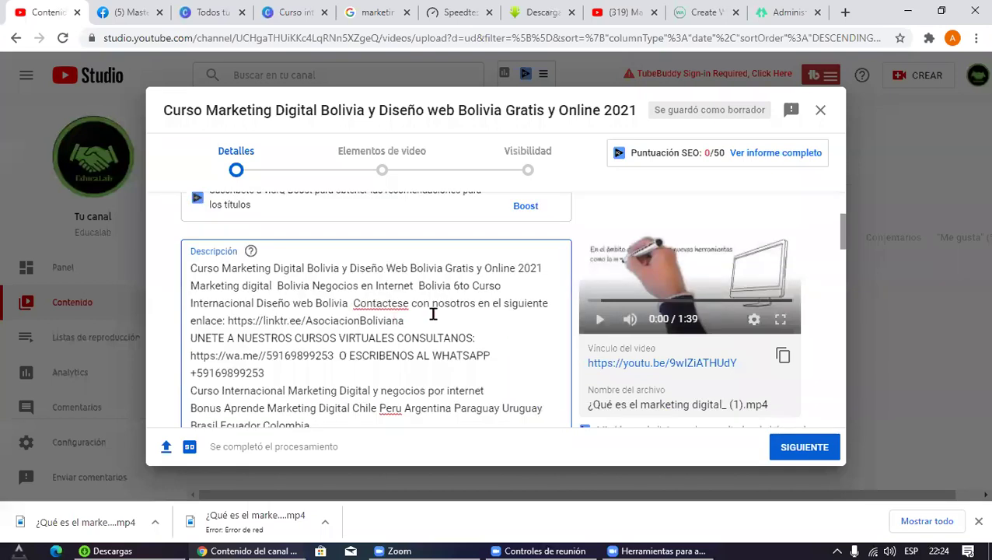
pyautogui.scroll(-3, 447, 303)
pyautogui.scroll(-5, 454, 288)
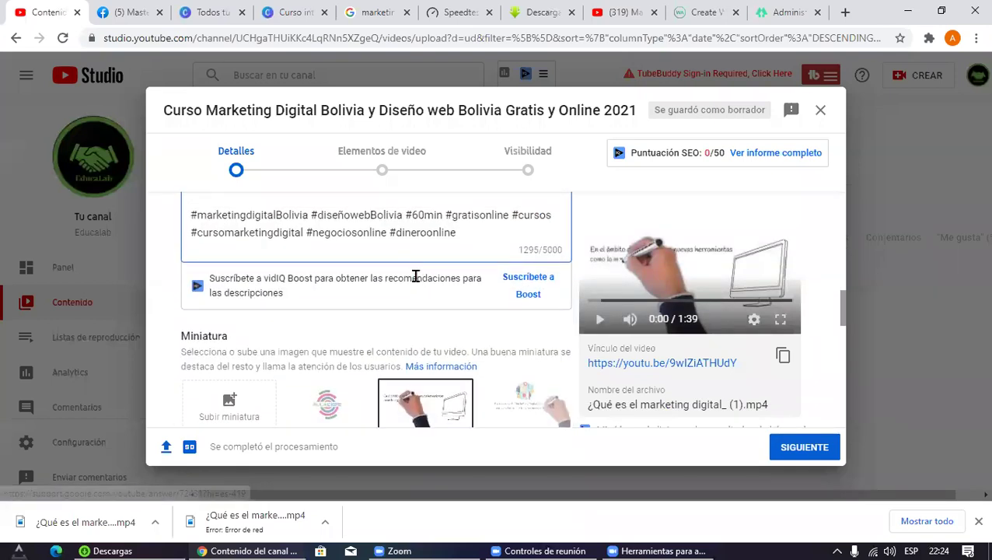
pyautogui.scroll(1, 457, 301)
pyautogui.moveTo(457, 302); pyautogui.dragTo(190, 283)
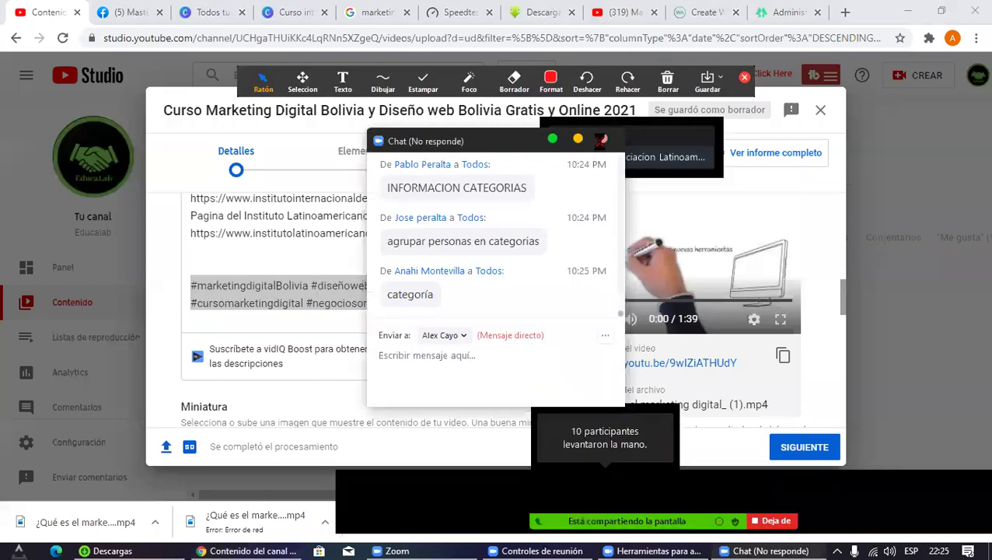
pyautogui.click(464, 303)
pyautogui.hotkey('ctrl', 'a')
pyautogui.click(465, 303)
pyautogui.moveTo(467, 304); pyautogui.dragTo(190, 288)
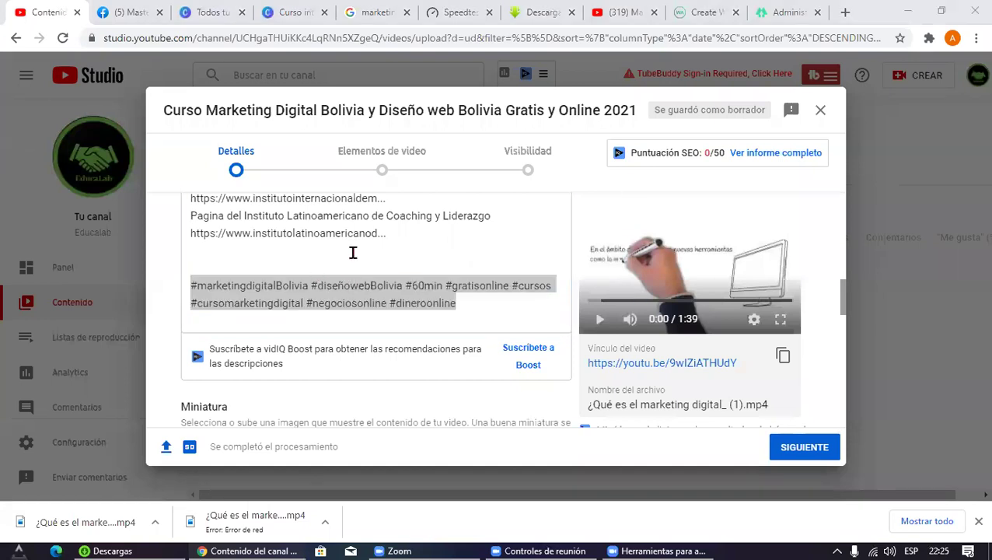
pyautogui.click(482, 300)
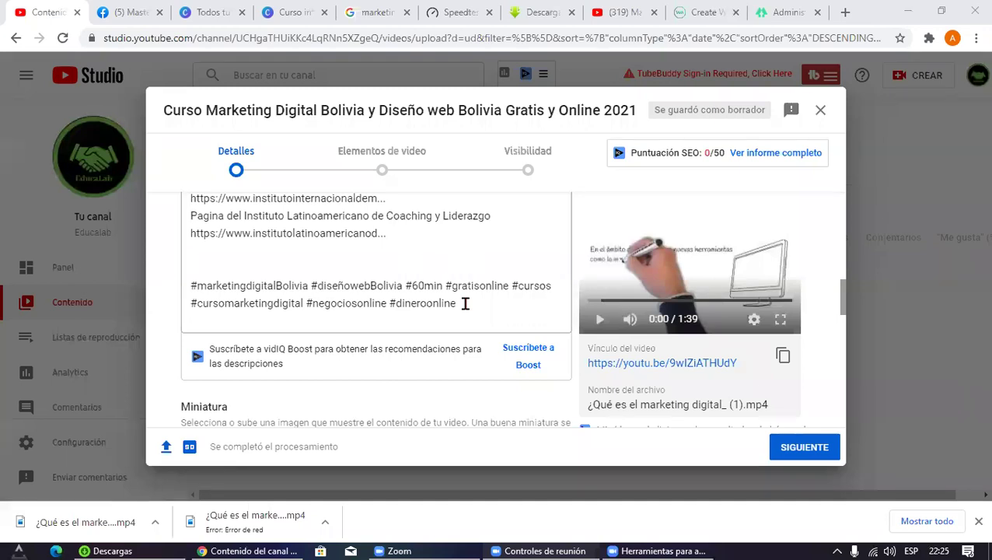
pyautogui.moveTo(195, 286); pyautogui.dragTo(404, 285)
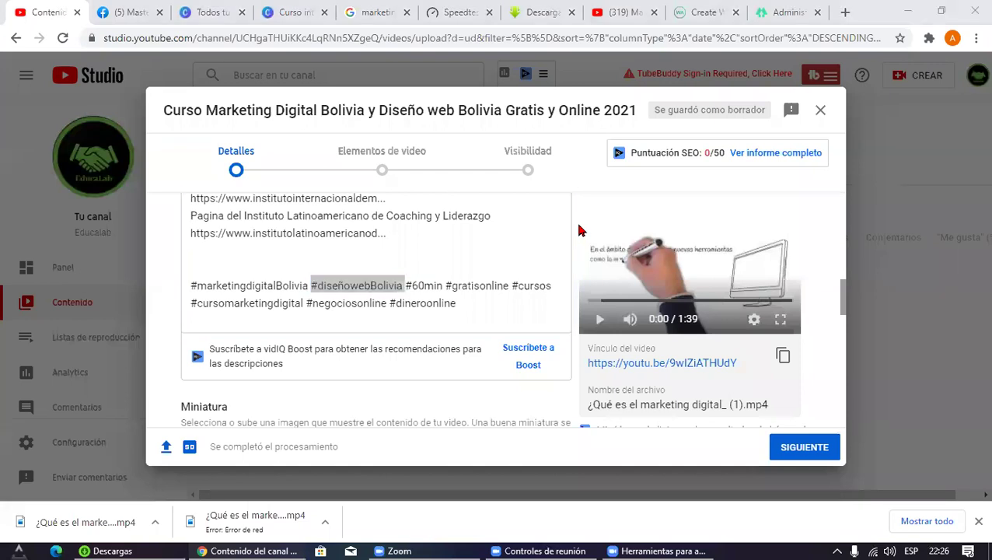
pyautogui.click(547, 310)
pyautogui.scroll(-4, 507, 302)
pyautogui.scroll(1, 506, 301)
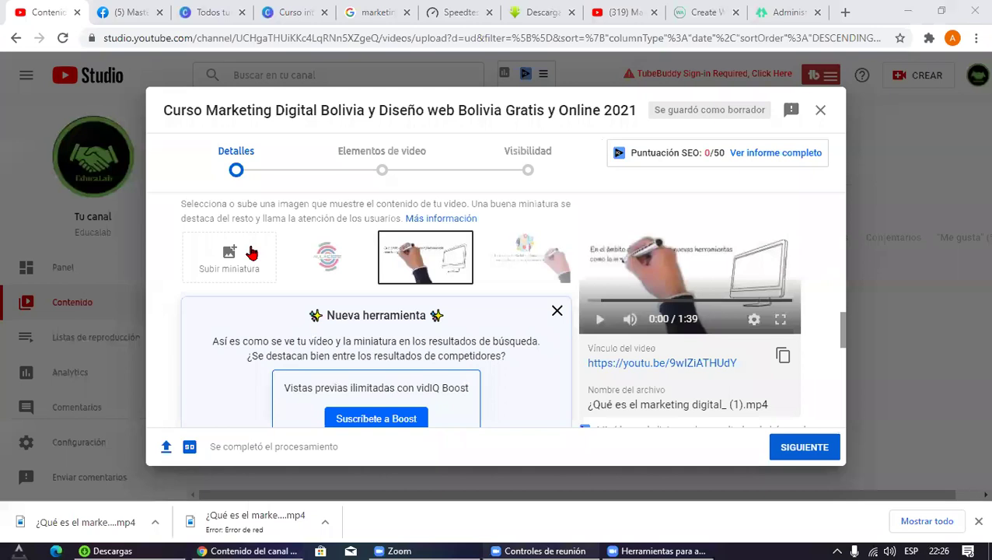
# Load canva.com in a new tab and create a Miniatura de YouTube design via a 'minitatura' search.
pyautogui.click(845, 12)
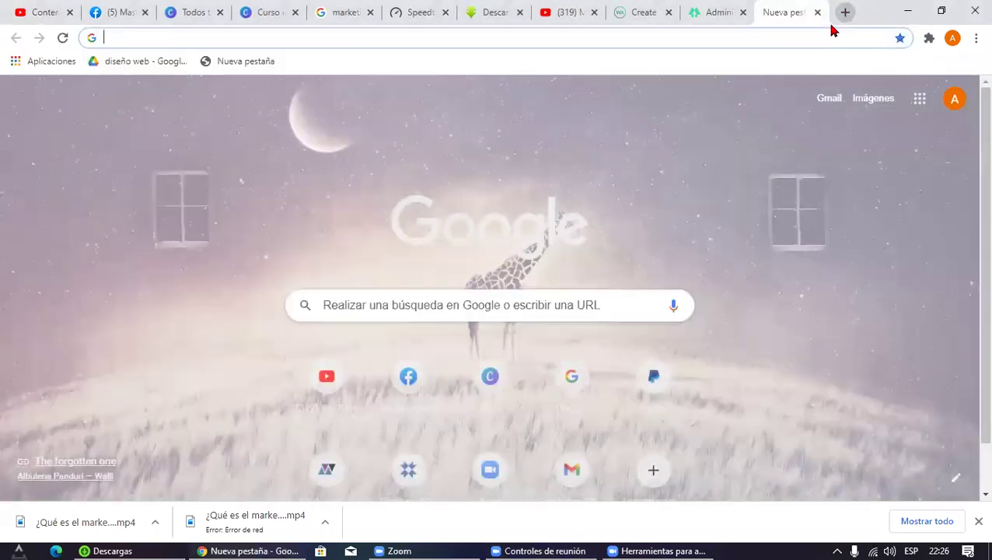
pyautogui.write('canva.com')
pyautogui.press('Return')
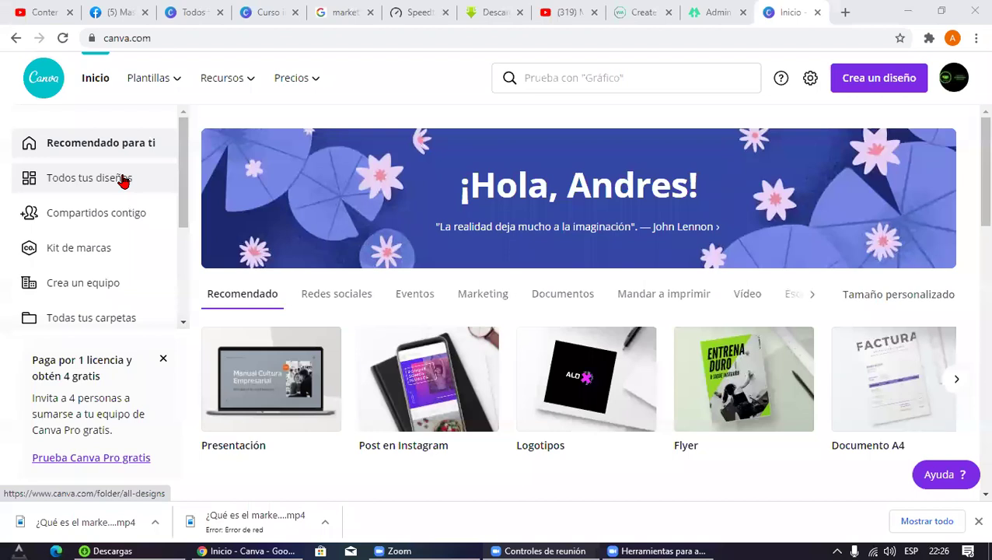
pyautogui.click(123, 180)
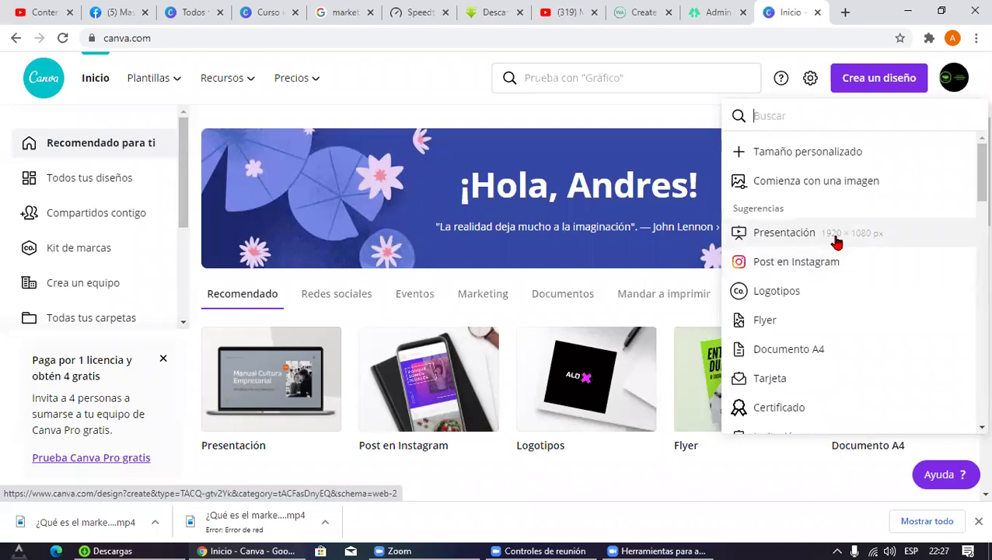
pyautogui.scroll(-4, 852, 204)
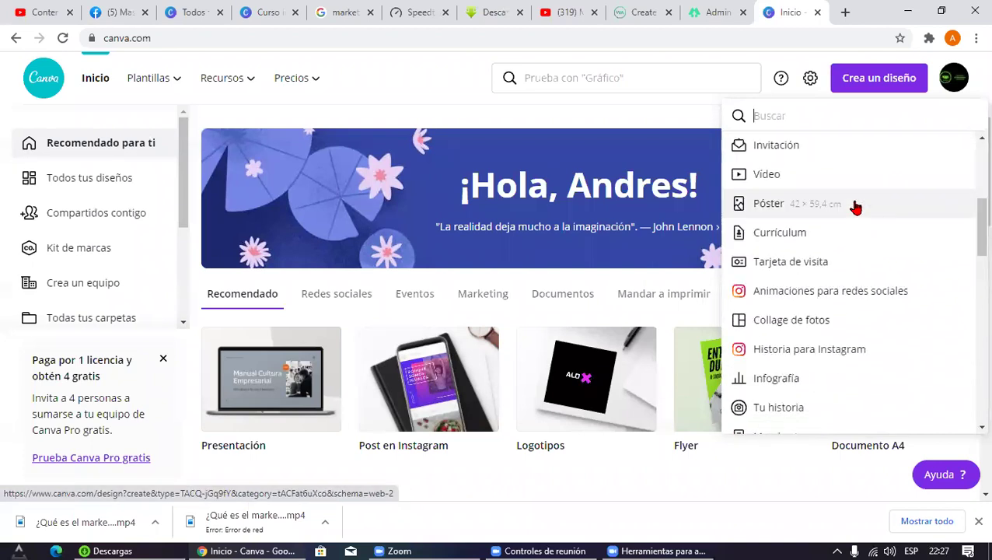
pyautogui.write('m')
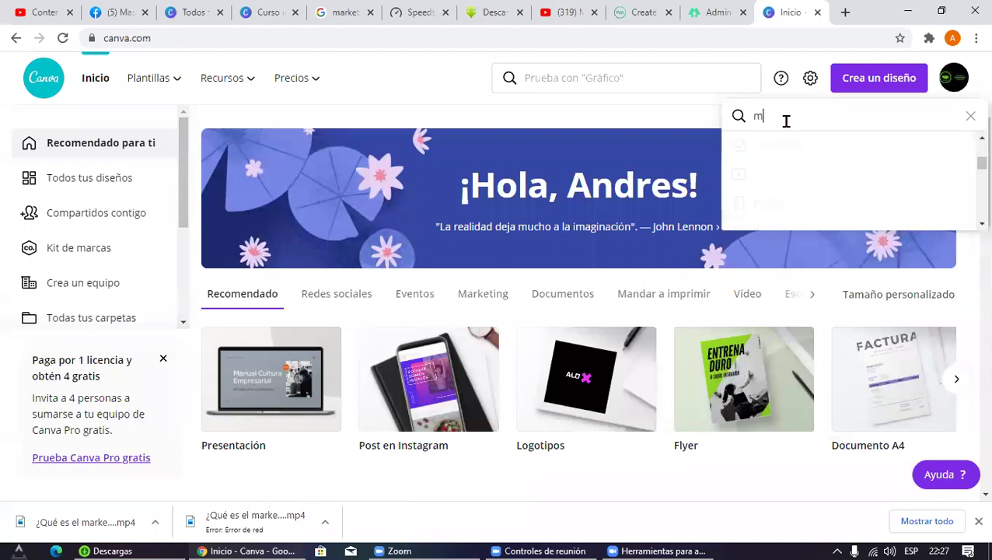
pyautogui.write('initatura')
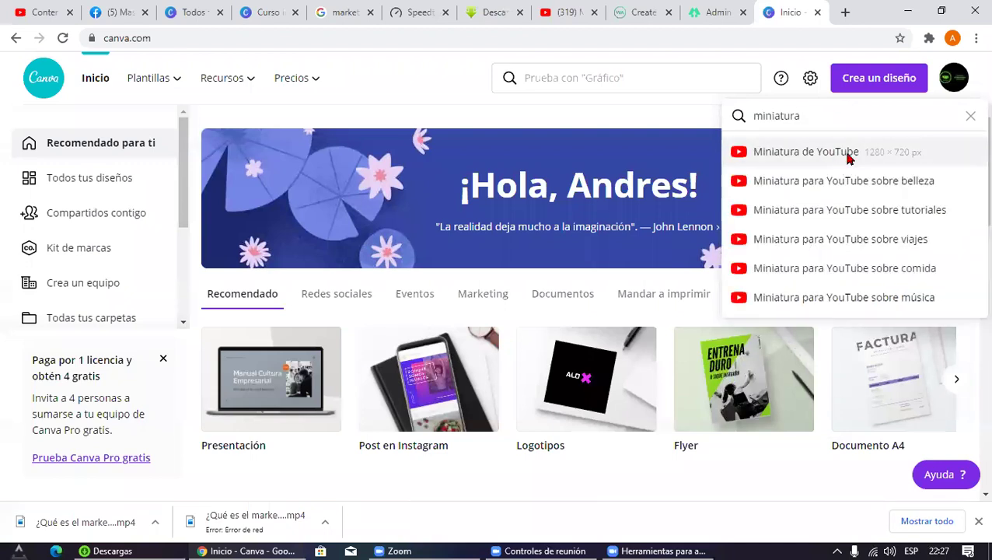
pyautogui.click(849, 155)
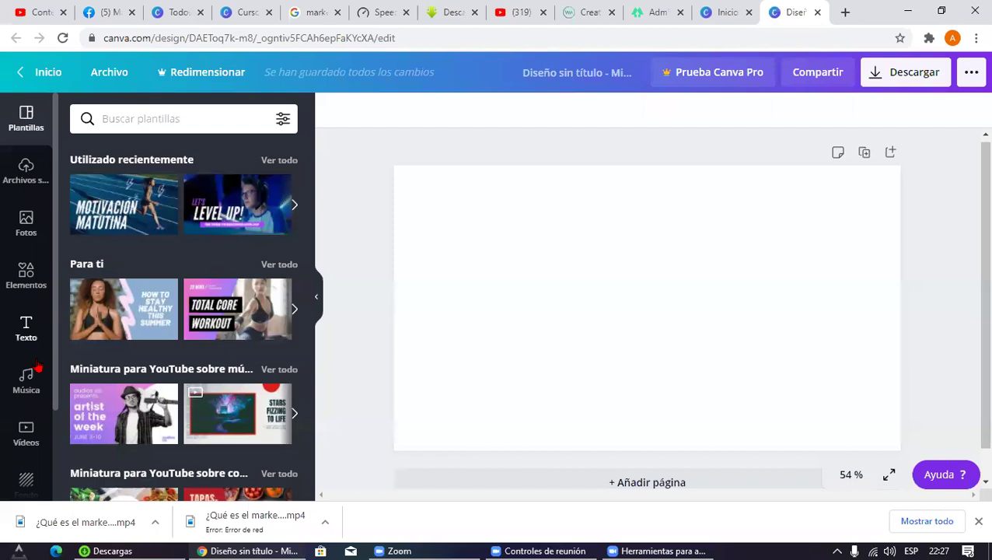
# Make the page black and add the three-line title 'Marketing digital Bolivia / y / Diseño web Bolivia'.
pyautogui.click(17, 483)
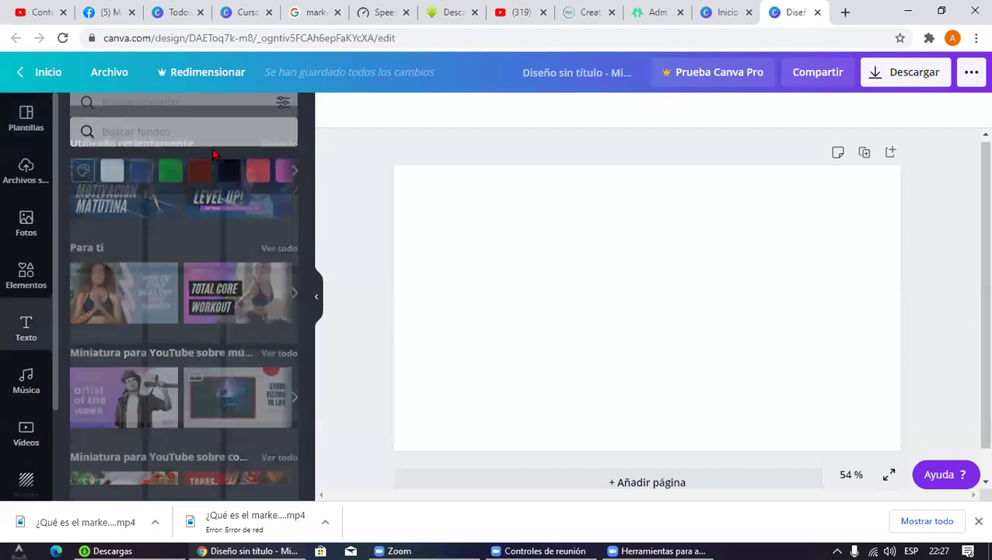
pyautogui.click(231, 158)
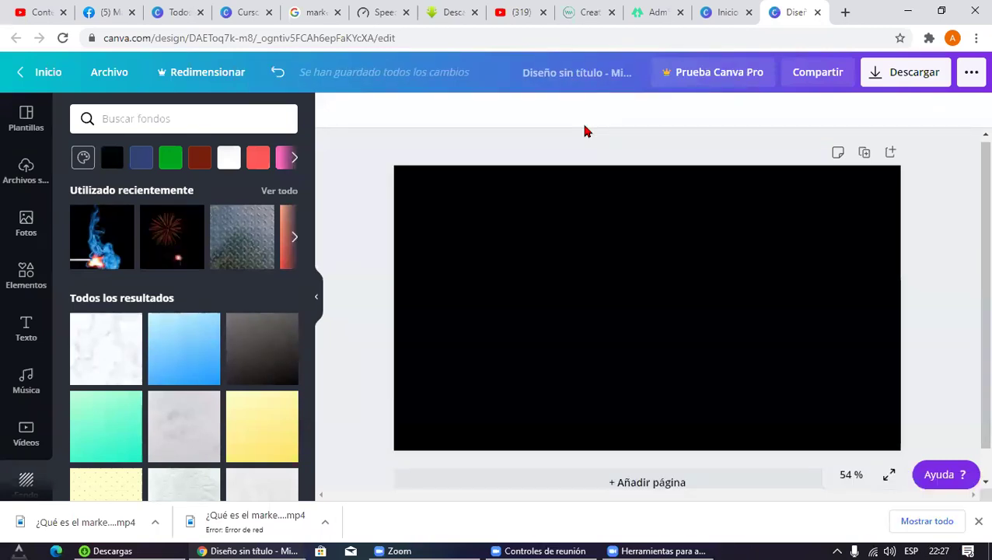
pyautogui.click(31, 331)
pyautogui.click(125, 283)
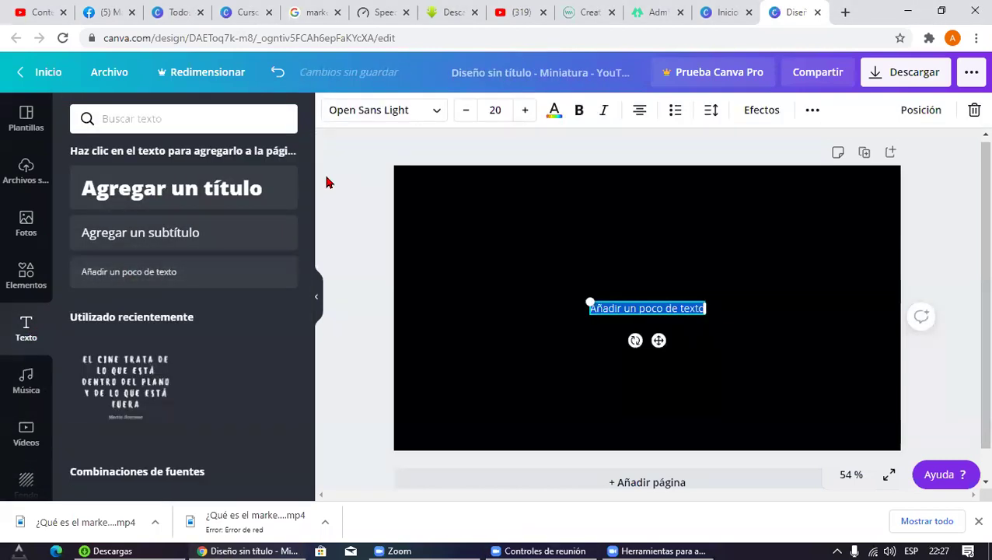
pyautogui.write('MArket')
pyautogui.press('BackSpace')
pyautogui.press('BackSpace')
pyautogui.press('BackSpace')
pyautogui.press('BackSpace')
pyautogui.press('BackSpace')
pyautogui.write('arketing digital Boliv')
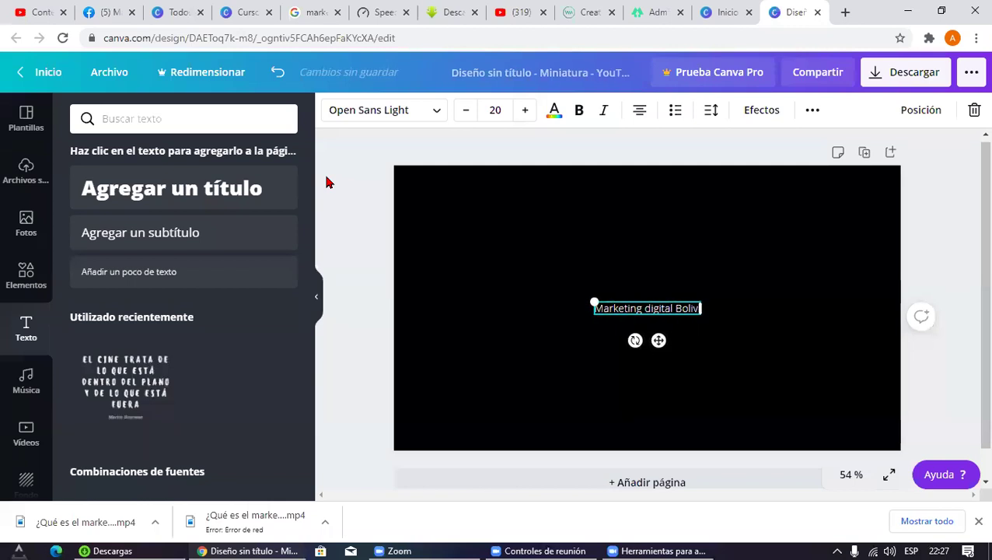
pyautogui.write('ia')
pyautogui.press('Return')
pyautogui.write('y')
pyautogui.press('Return')
pyautogui.write('Diseño web Bolivia')
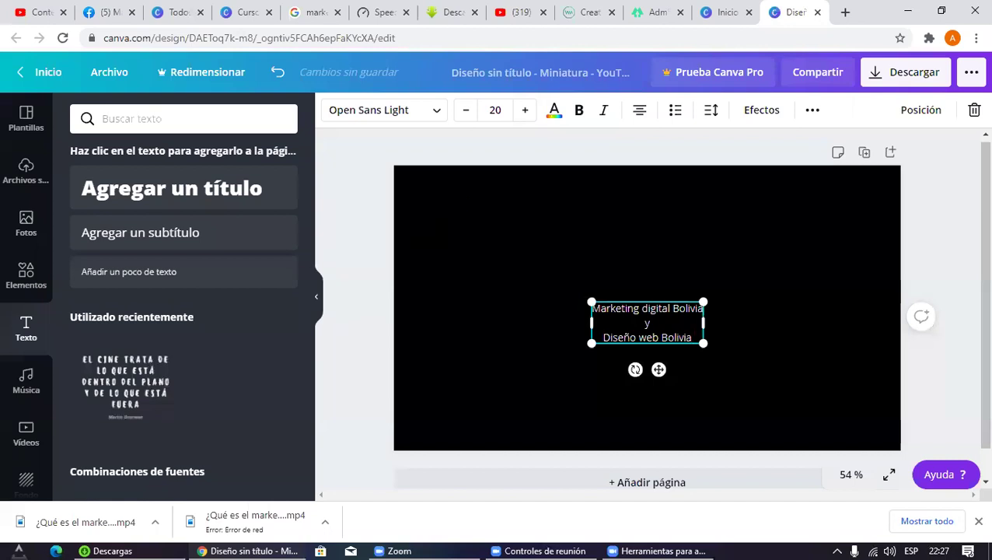
# Enlarge the title to font size 71.1 and move it to the page centre.
pyautogui.moveTo(704, 347); pyautogui.dragTo(921, 433)
pyautogui.moveTo(696, 301); pyautogui.dragTo(648, 294)
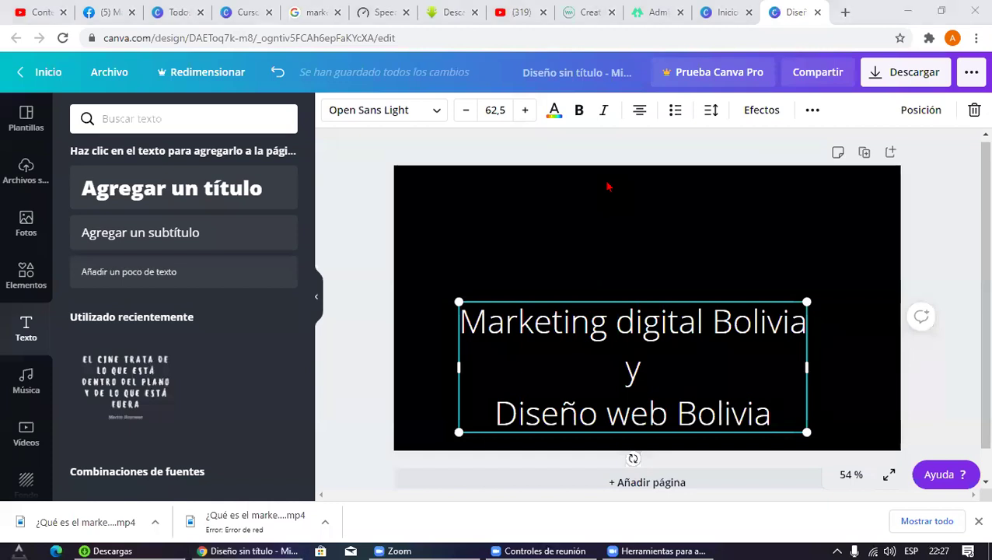
pyautogui.moveTo(806, 431); pyautogui.dragTo(855, 450)
pyautogui.moveTo(721, 295); pyautogui.dragTo(712, 266)
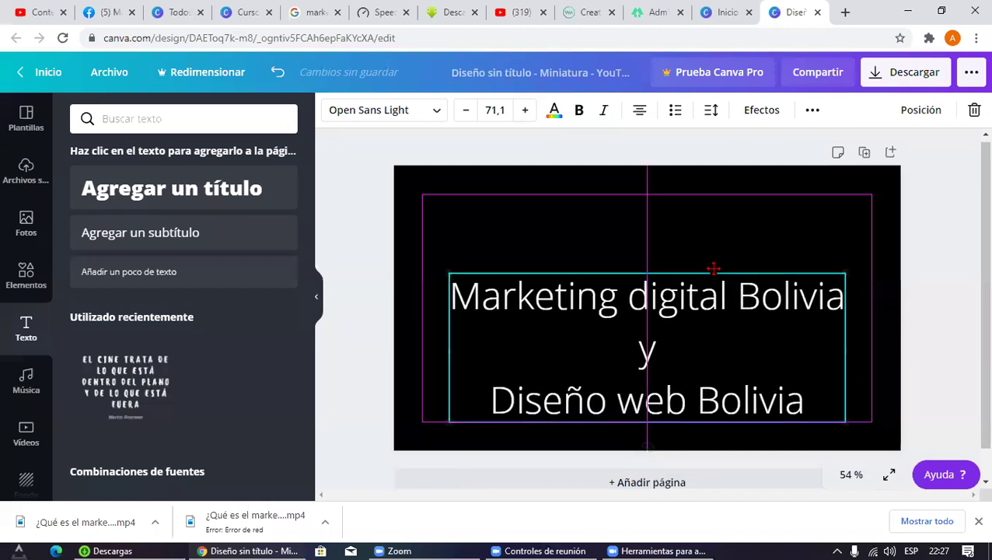
pyautogui.hotkey('ctrl', 'a')
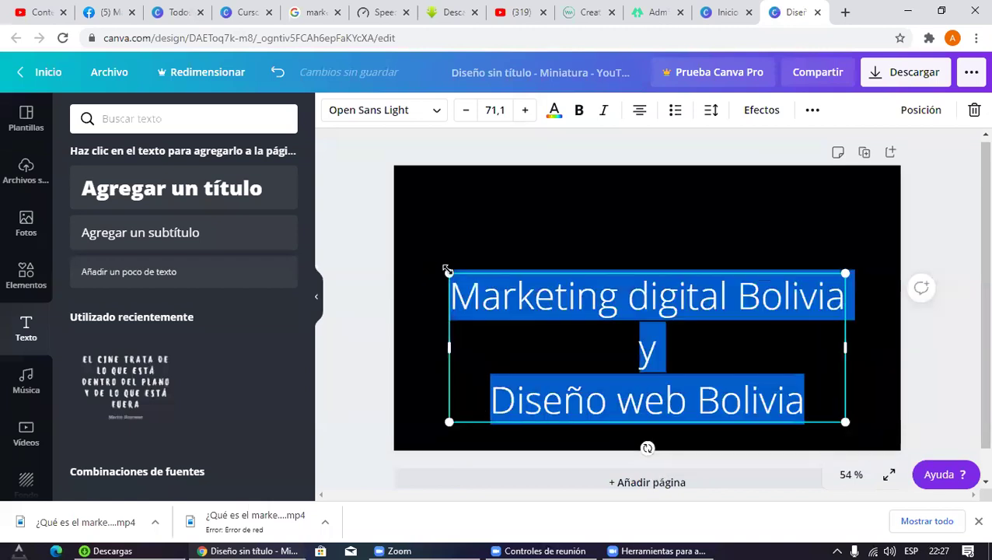
# Set the title font to Poppins Bold and shift it slightly lower.
pyautogui.click(384, 110)
pyautogui.click(155, 215)
pyautogui.click(342, 227)
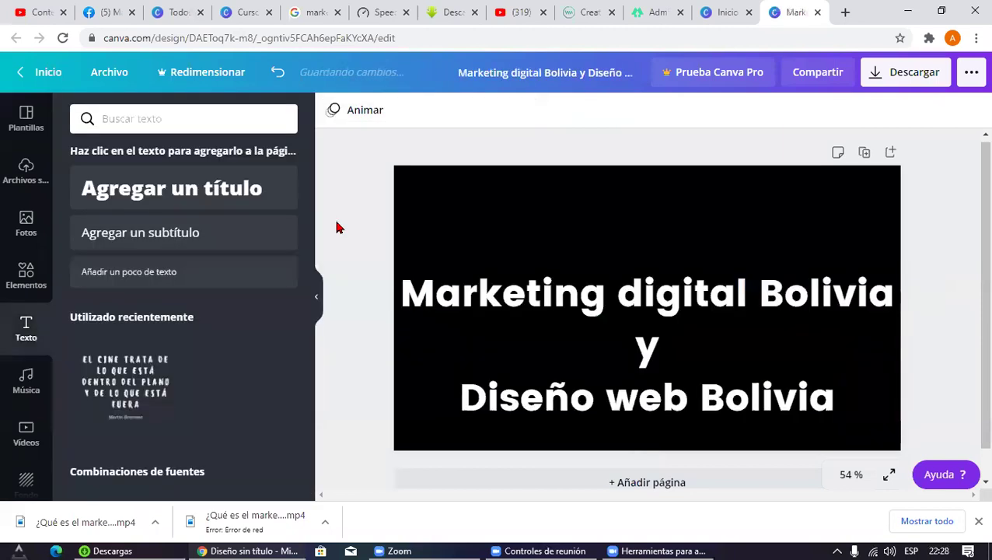
pyautogui.moveTo(661, 272); pyautogui.dragTo(661, 285)
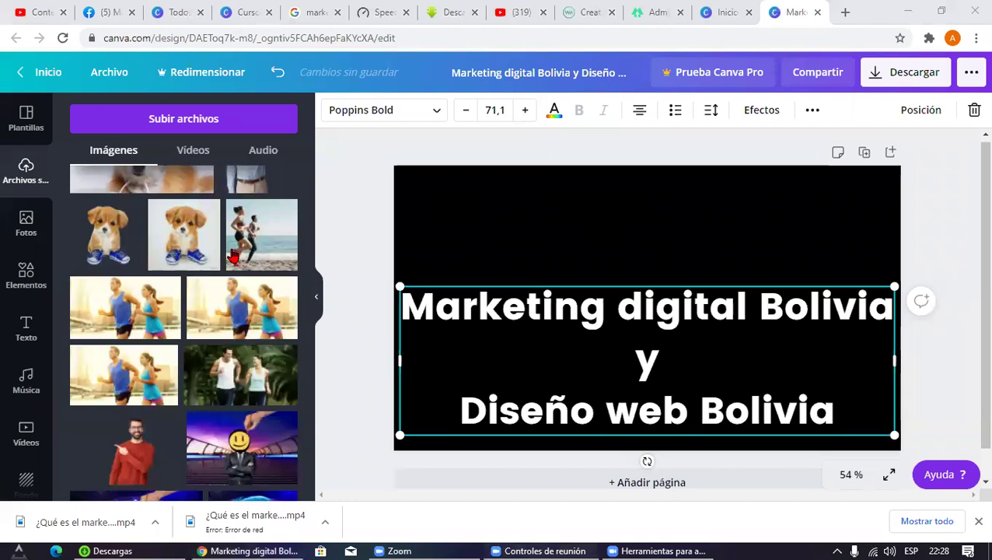
# Add the man's cutout from Uploads, shrunk and placed at the top above the title.
pyautogui.scroll(-5, 233, 257)
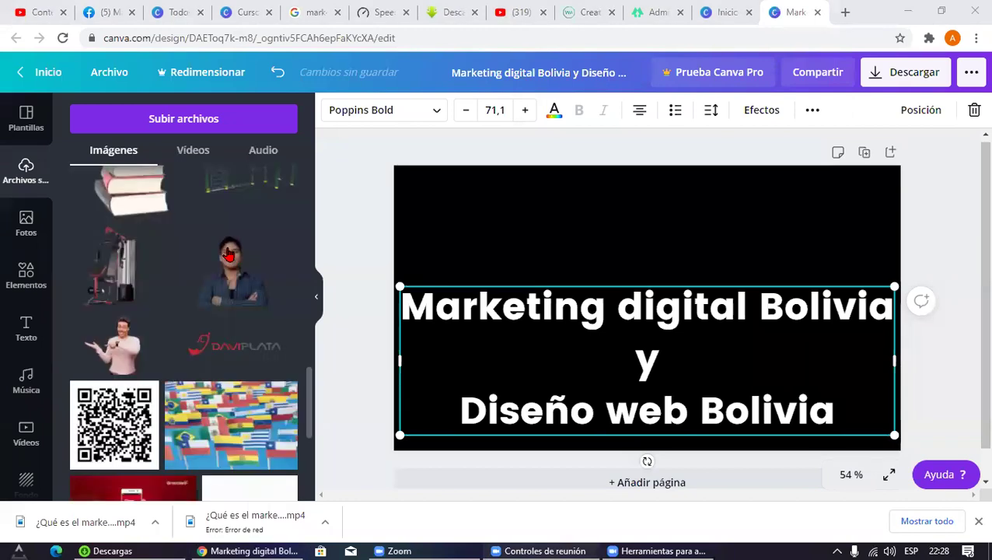
pyautogui.scroll(10, 229, 254)
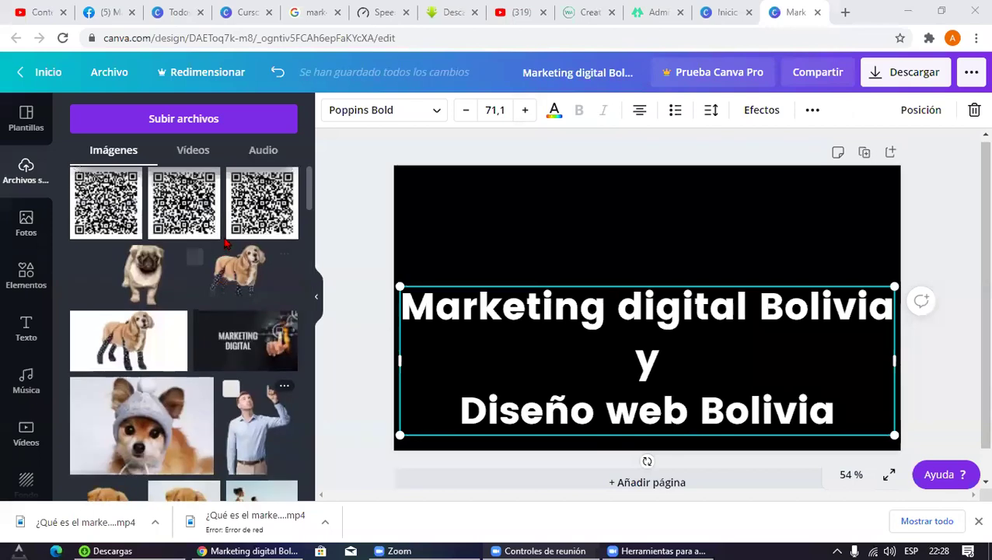
pyautogui.scroll(-15, 227, 247)
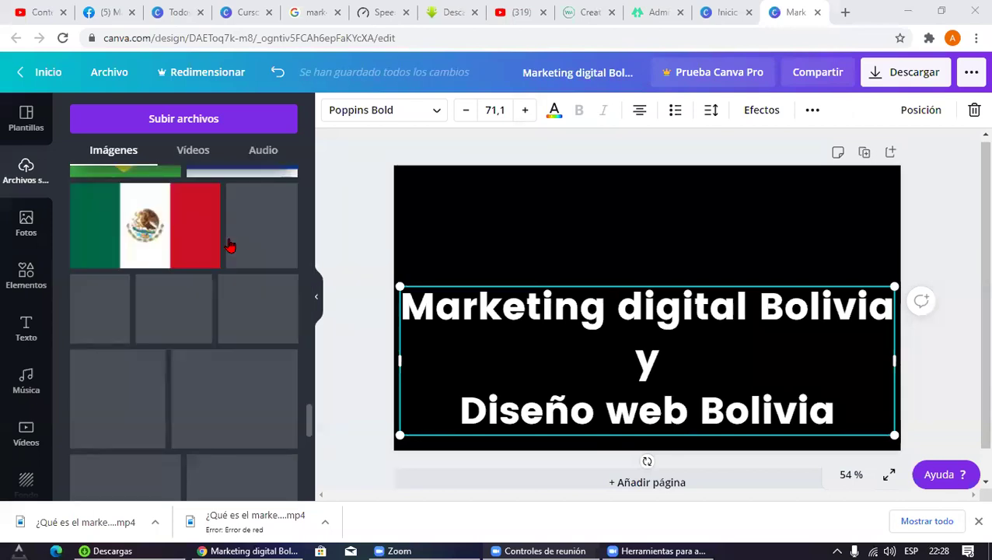
pyautogui.scroll(3, 231, 247)
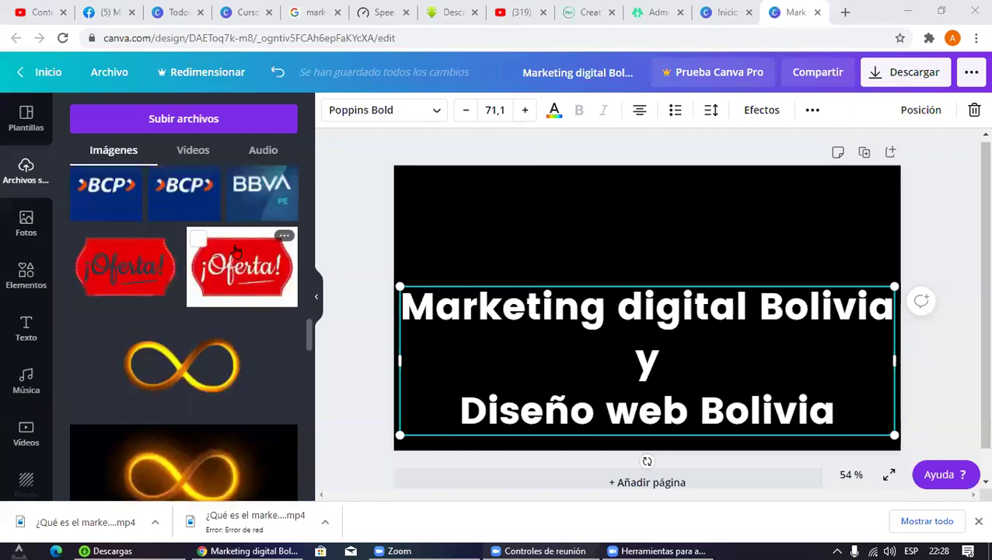
pyautogui.scroll(3, 232, 317)
pyautogui.click(232, 314)
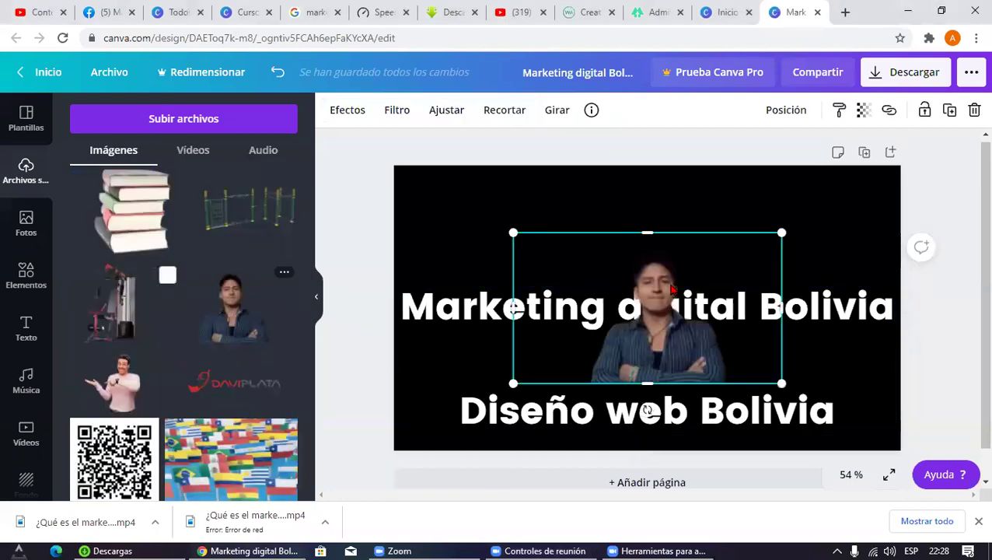
pyautogui.moveTo(673, 191); pyautogui.dragTo(673, 92)
pyautogui.moveTo(780, 136); pyautogui.dragTo(747, 154)
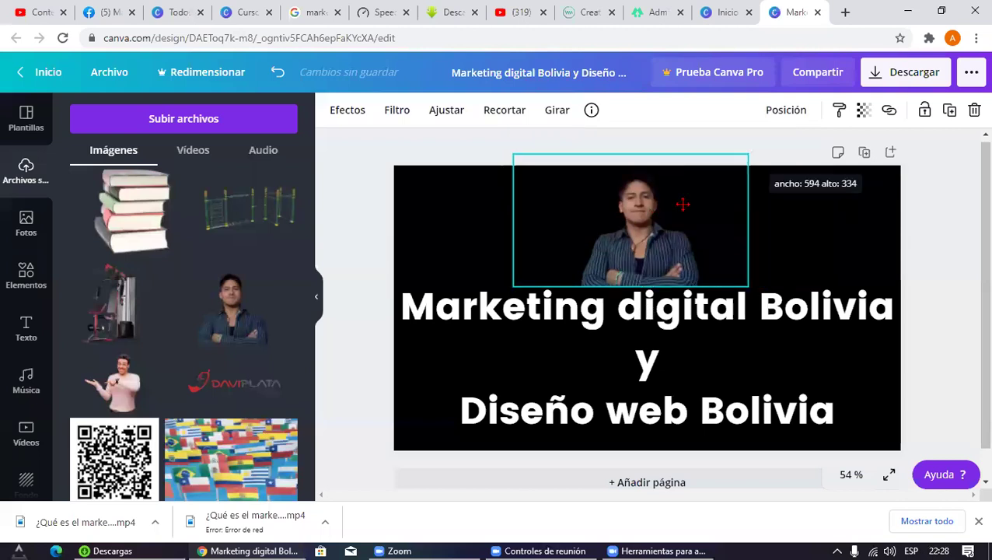
pyautogui.click(861, 243)
pyautogui.moveTo(635, 241); pyautogui.dragTo(625, 241)
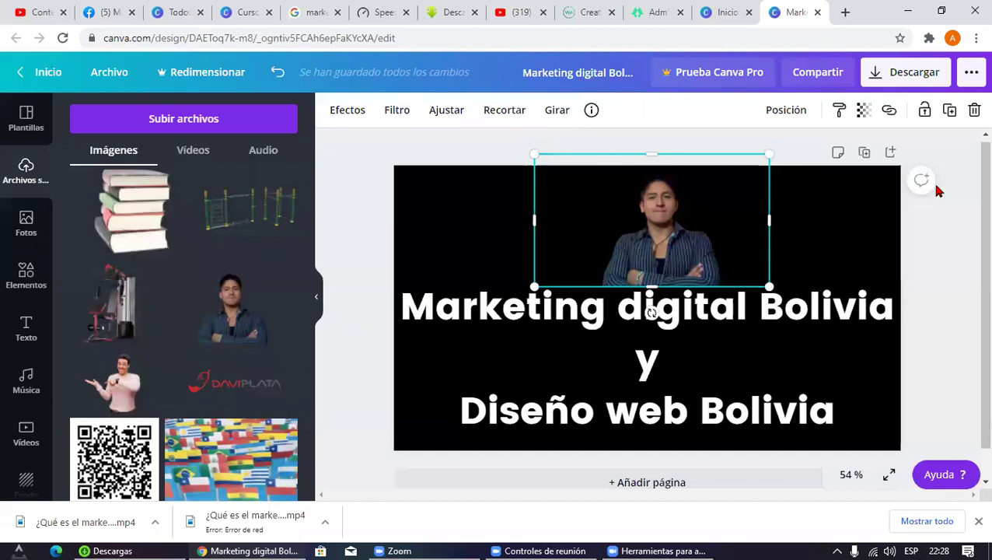
pyautogui.press('Escape')
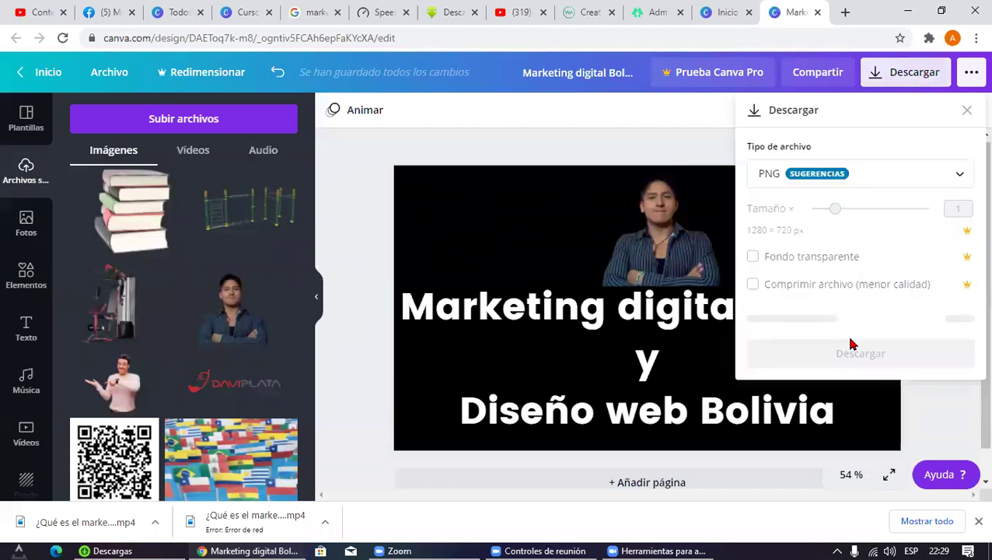
# Download the thumbnail as a PNG, dismiss the Canva Pro promotion, and return to YouTube Studio.
pyautogui.click(851, 318)
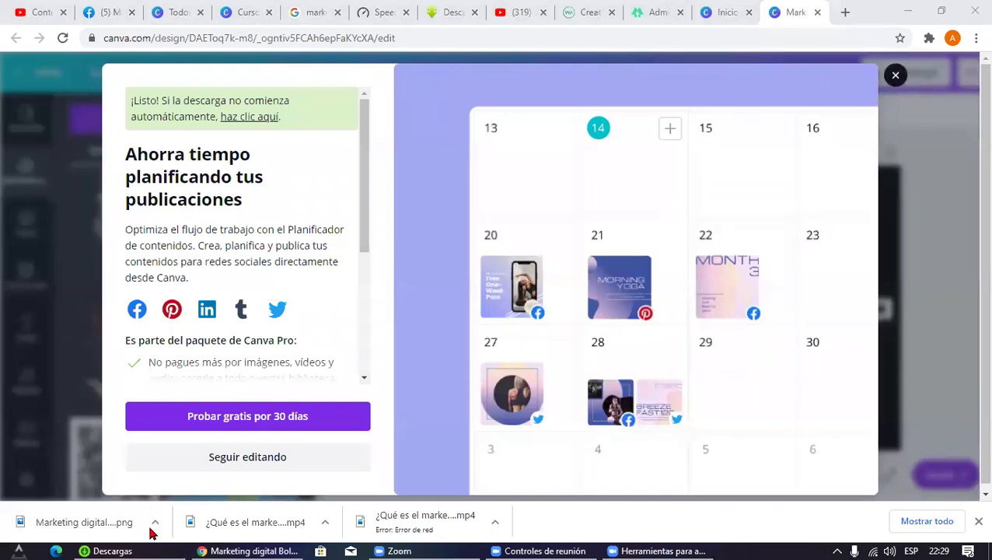
pyautogui.press('Escape')
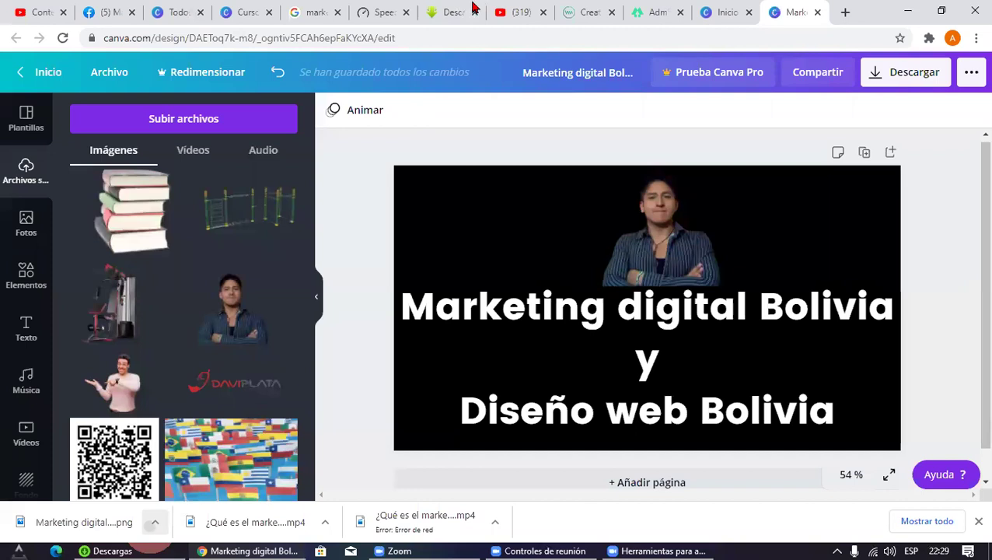
pyautogui.click(39, 13)
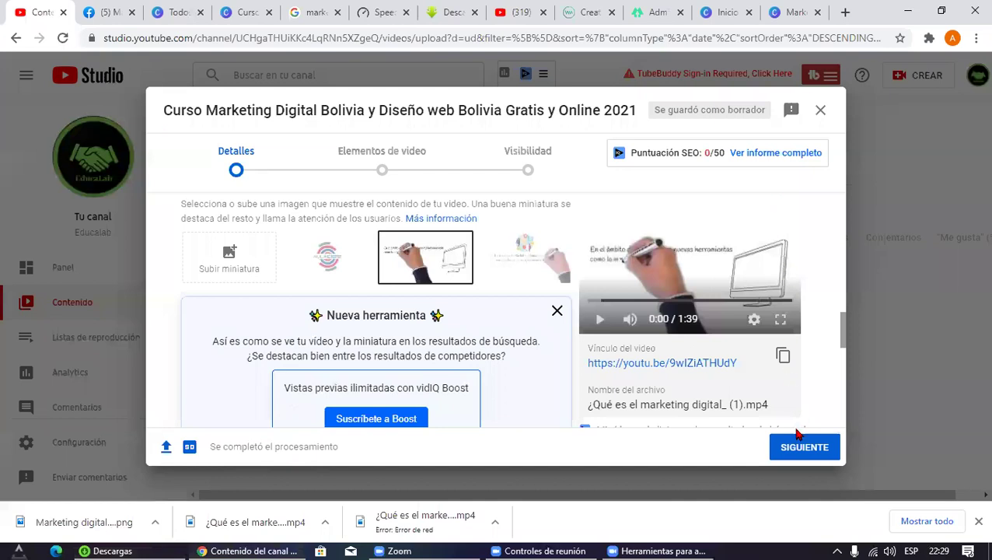
# Drop the downloaded PNG onto Subir miniatura, then open and close the playlists list unchanged.
pyautogui.moveTo(789, 442); pyautogui.dragTo(234, 261)
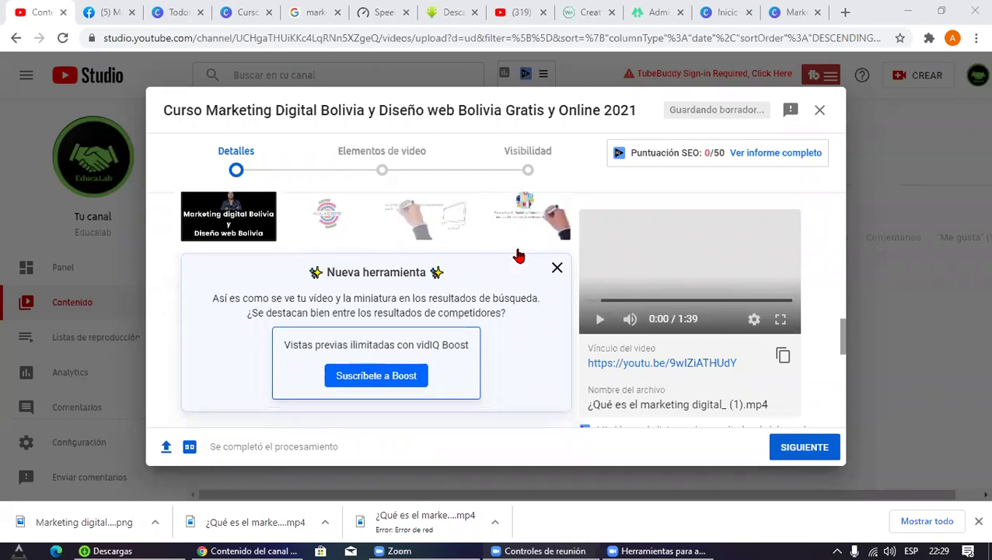
pyautogui.scroll(-5, 373, 245)
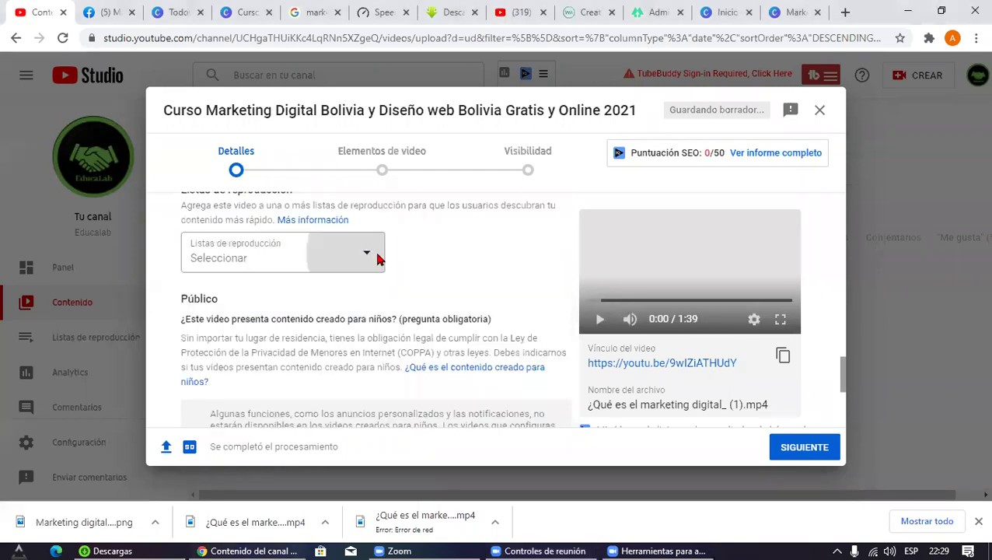
pyautogui.click(377, 257)
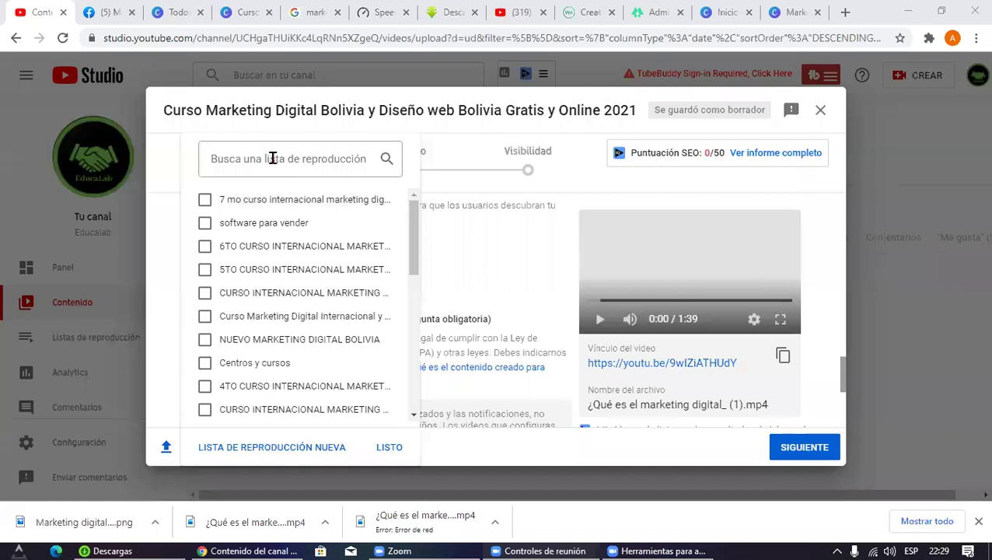
pyautogui.scroll(-6, 294, 208)
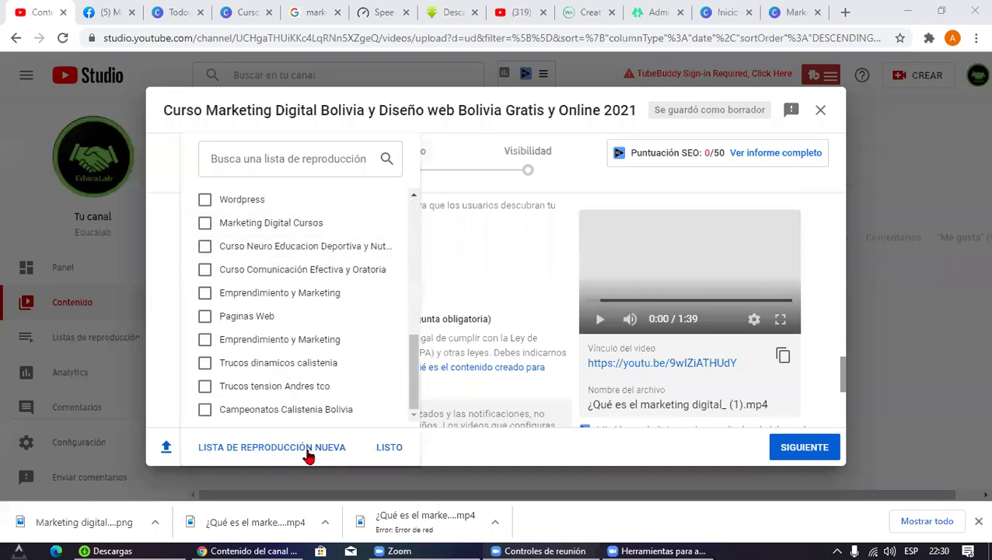
pyautogui.click(380, 454)
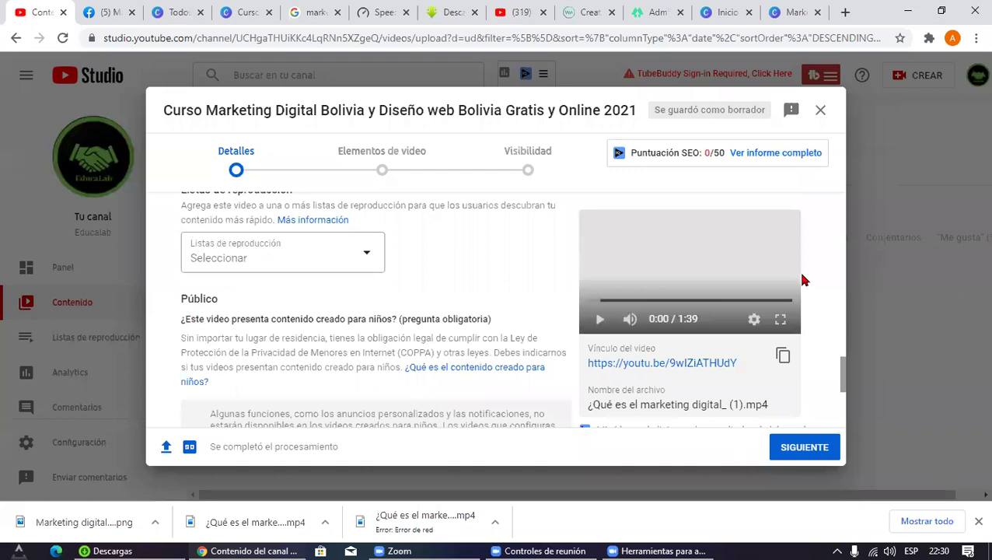
pyautogui.scroll(-3, 804, 280)
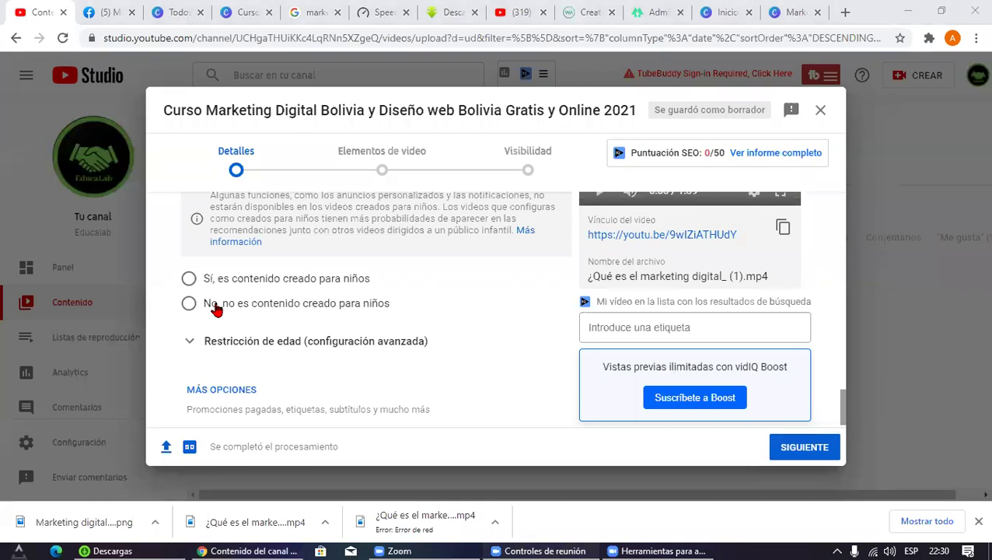
# Mark the video as not made for kids and expand the extra settings down to Etiquetas.
pyautogui.moveTo(218, 304); pyautogui.dragTo(210, 304)
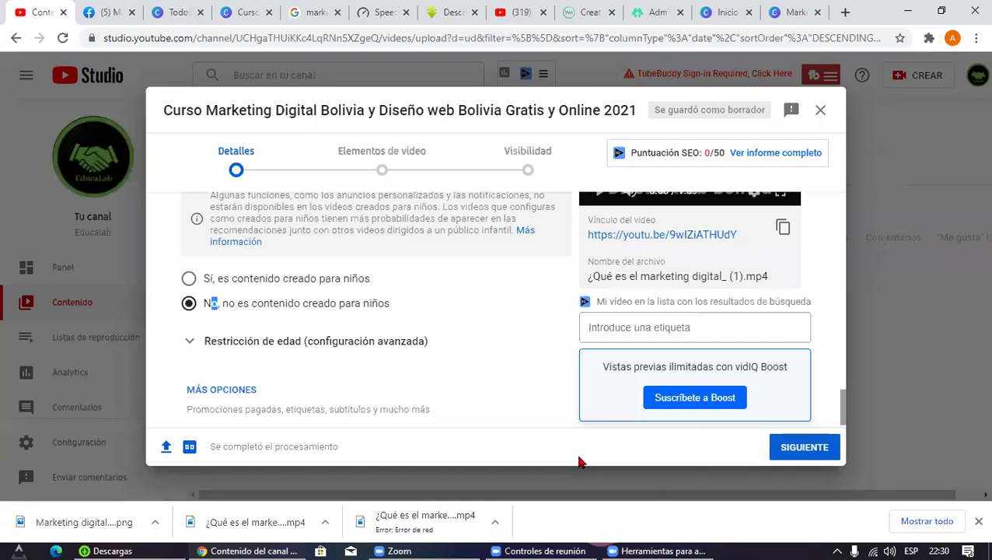
pyautogui.click(458, 288)
pyautogui.click(226, 389)
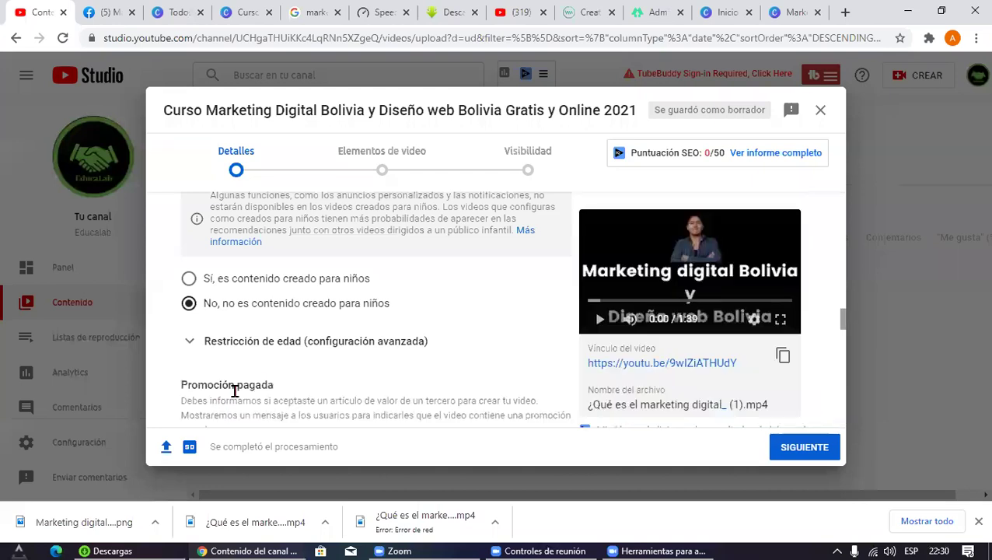
pyautogui.scroll(-2, 234, 391)
pyautogui.scroll(-1, 296, 260)
pyautogui.scroll(1, 233, 245)
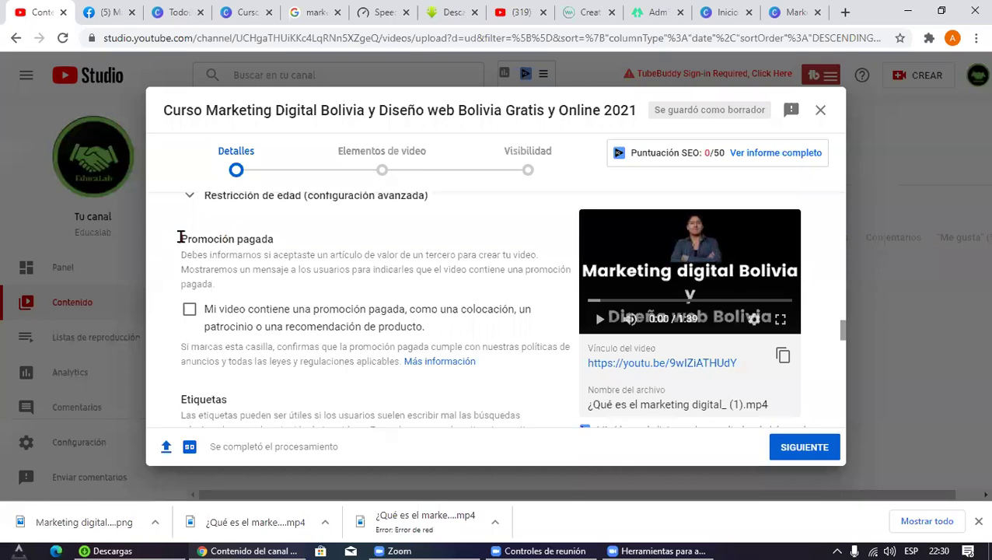
pyautogui.tripleClick(296, 247)
pyautogui.click(347, 234)
pyautogui.scroll(-2, 360, 266)
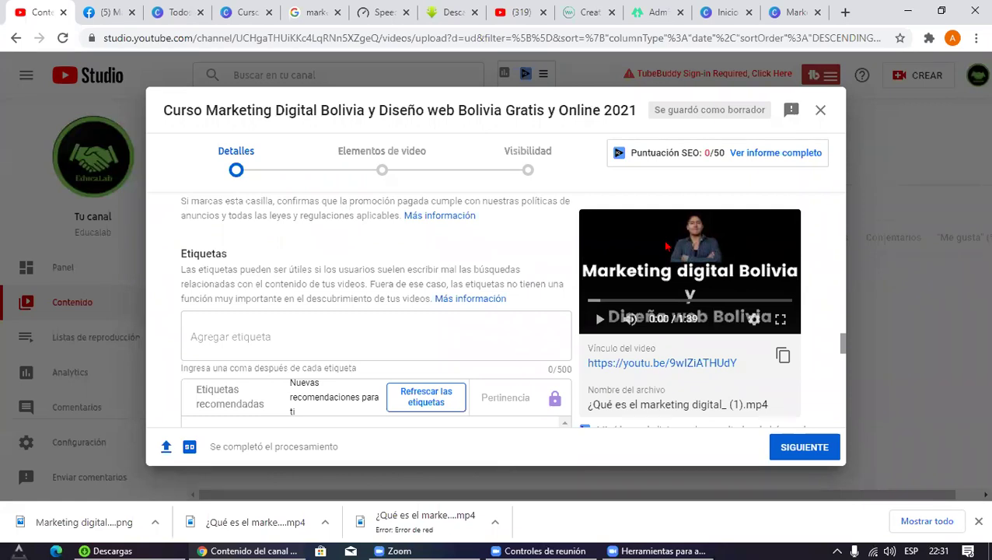
# Add the tags marketing digital Bolivia, diseño web Bolivia, diseño web and marketing digital.
pyautogui.click(261, 336)
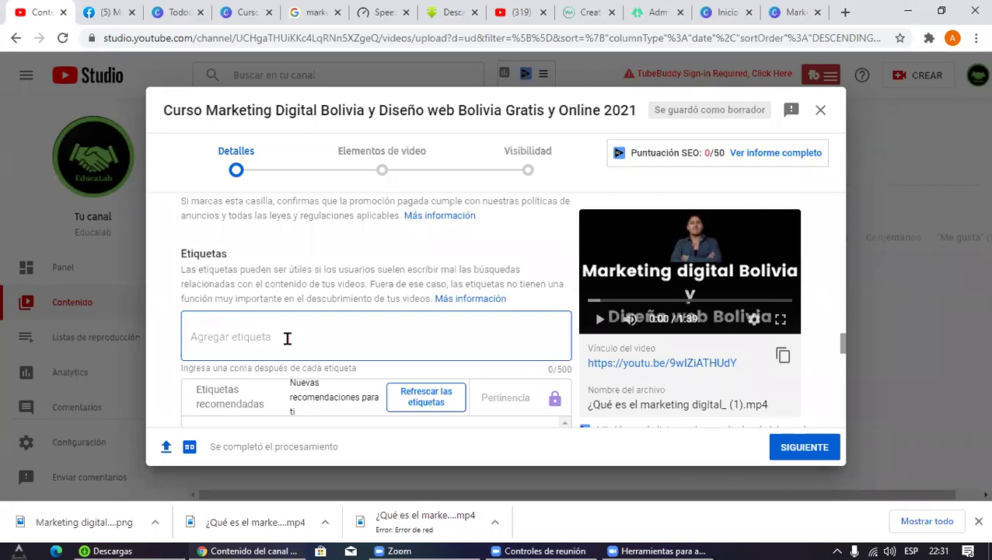
pyautogui.write('market')
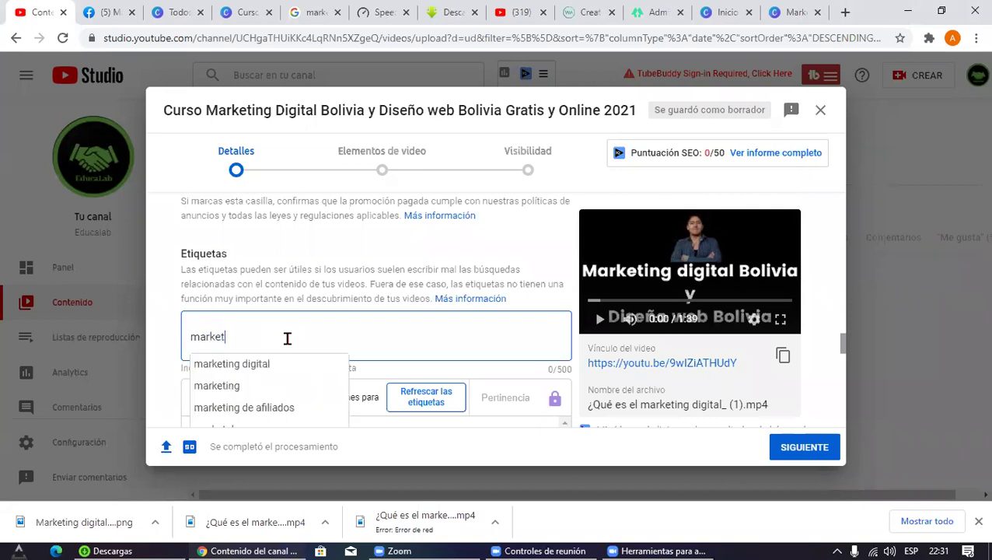
pyautogui.write('ing digital')
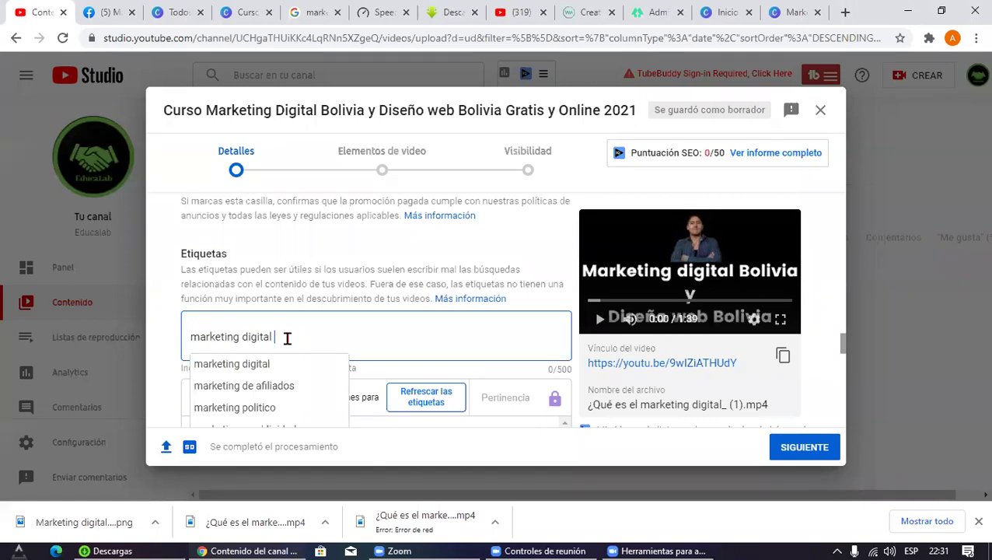
pyautogui.write(' Bolivia')
pyautogui.press('Return')
pyautogui.write('dise')
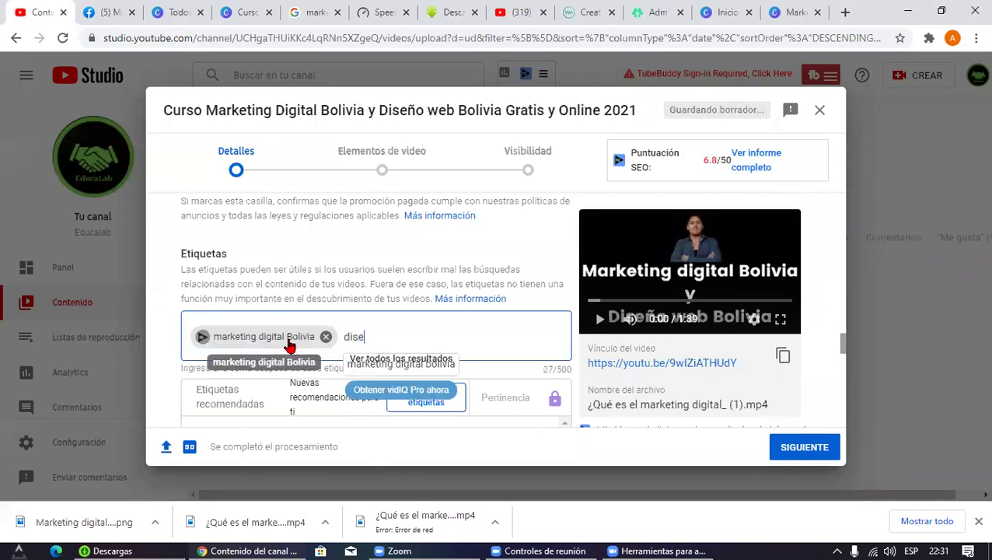
pyautogui.write('ño w')
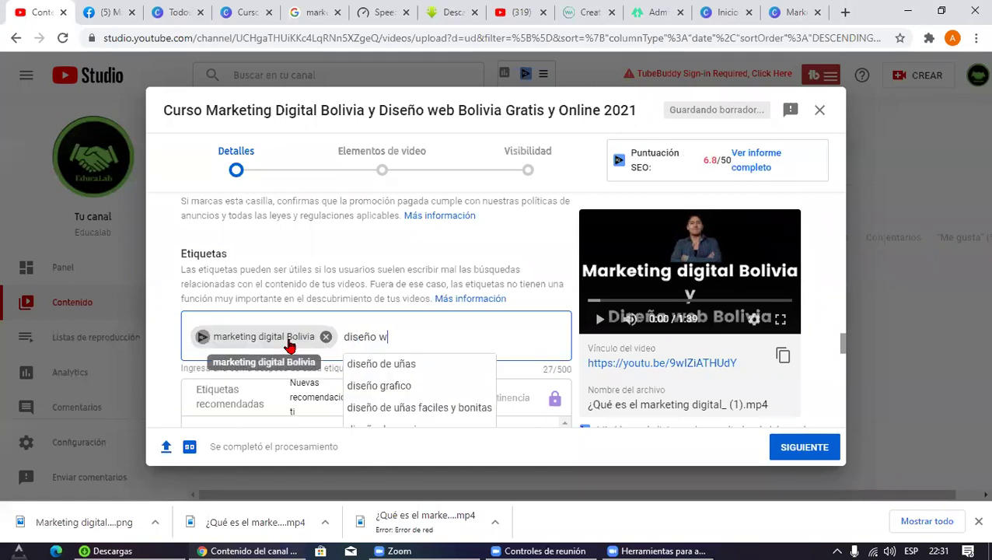
pyautogui.write('eb Bolivia')
pyautogui.press('Return')
pyautogui.write('diseño web')
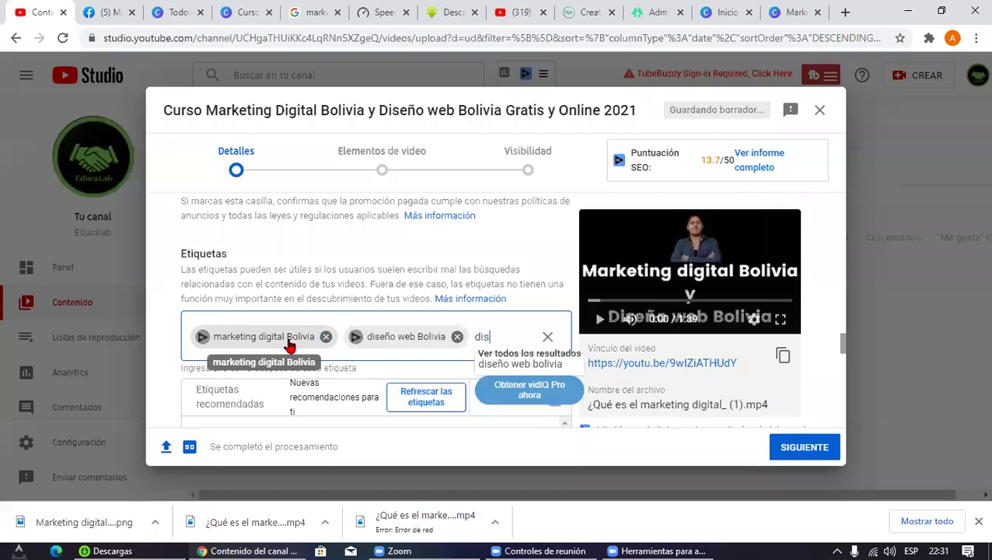
pyautogui.press('Return')
pyautogui.write('marketing digit')
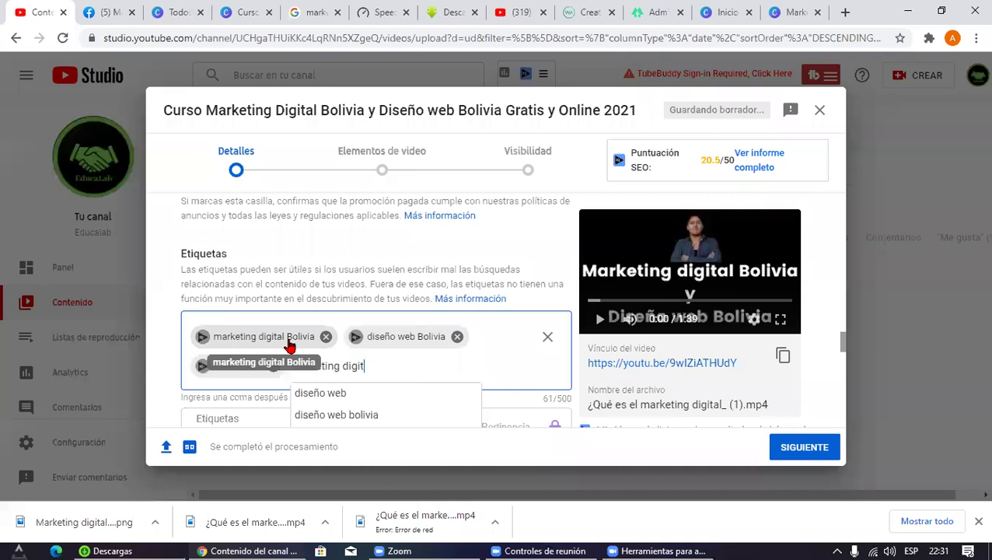
pyautogui.write('al')
pyautogui.press('Return')
# Add the tags facebook, instagram and youtube marketing.
pyautogui.write('f')
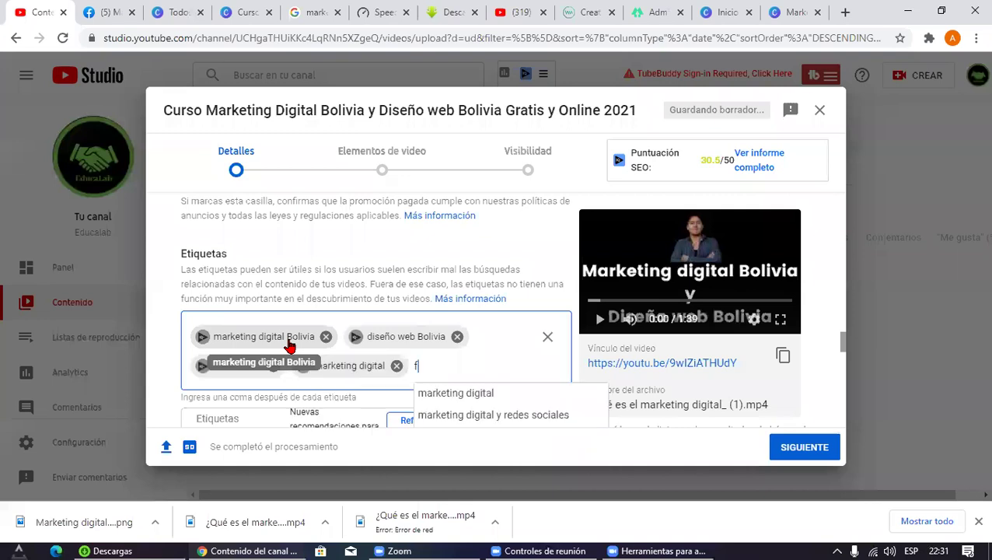
pyautogui.write('acebook')
pyautogui.press('Return')
pyautogui.write('instagram')
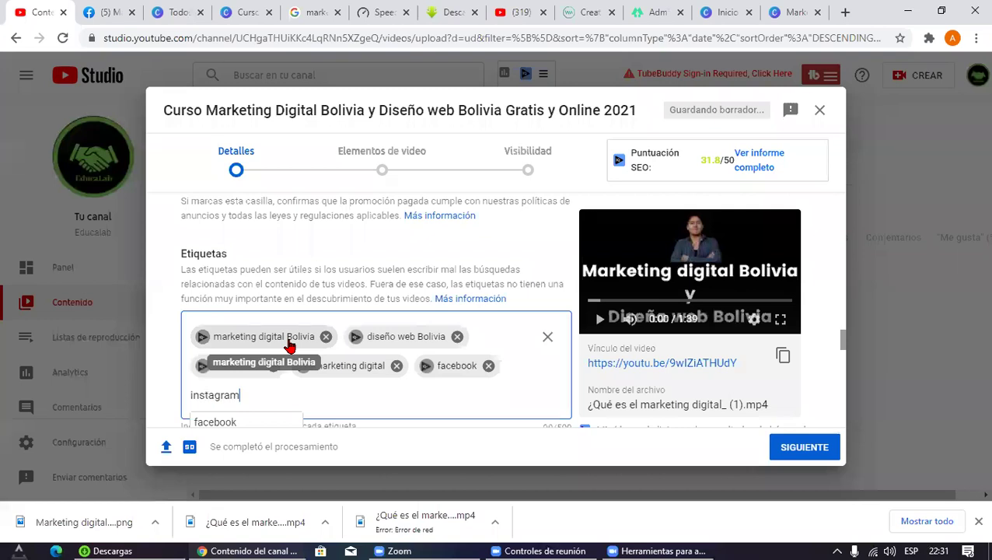
pyautogui.press('Return')
pyautogui.write('youtube marketing d')
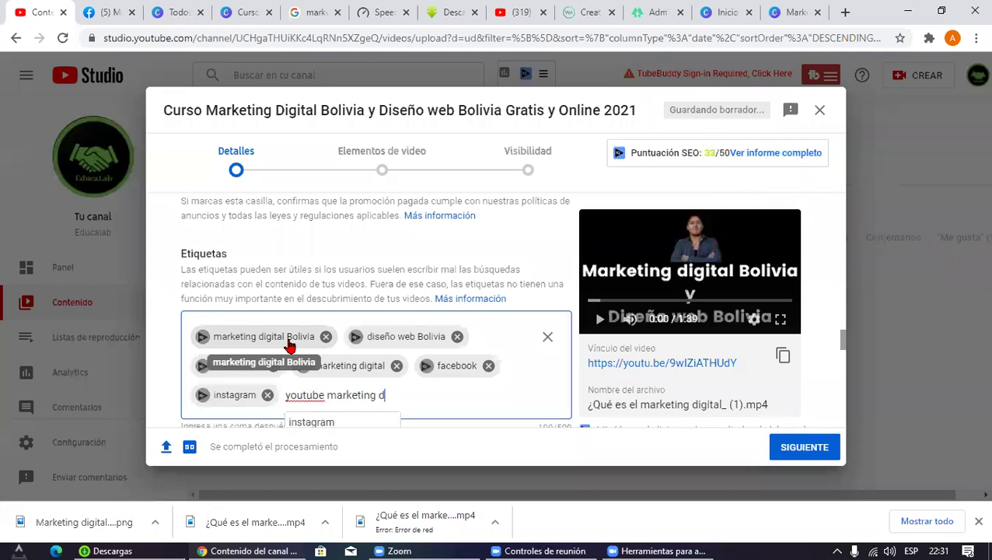
pyautogui.press('Return')
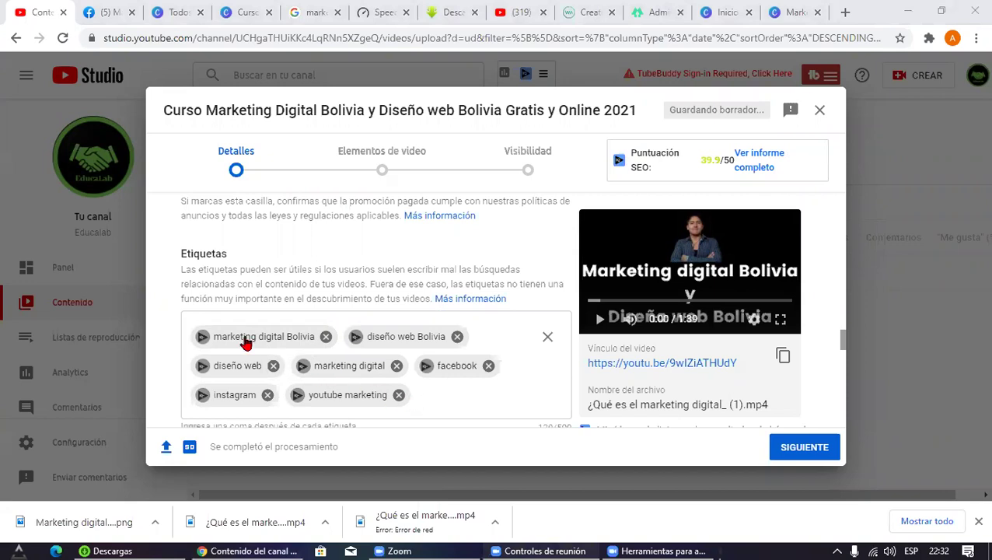
pyautogui.click(246, 343)
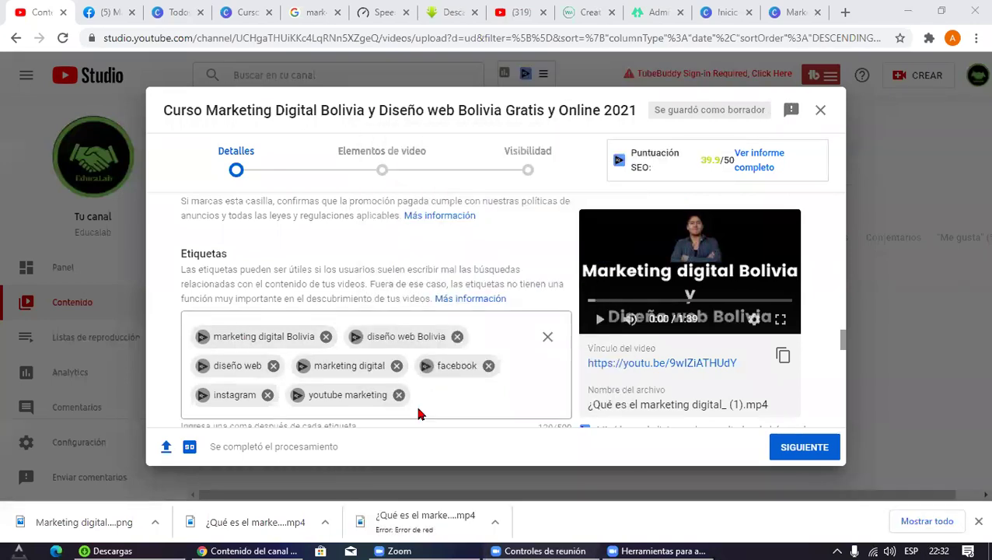
# Set the video language to Español and the recording date to 18 ene. 2021.
pyautogui.scroll(-2, 598, 349)
pyautogui.scroll(-5, 590, 346)
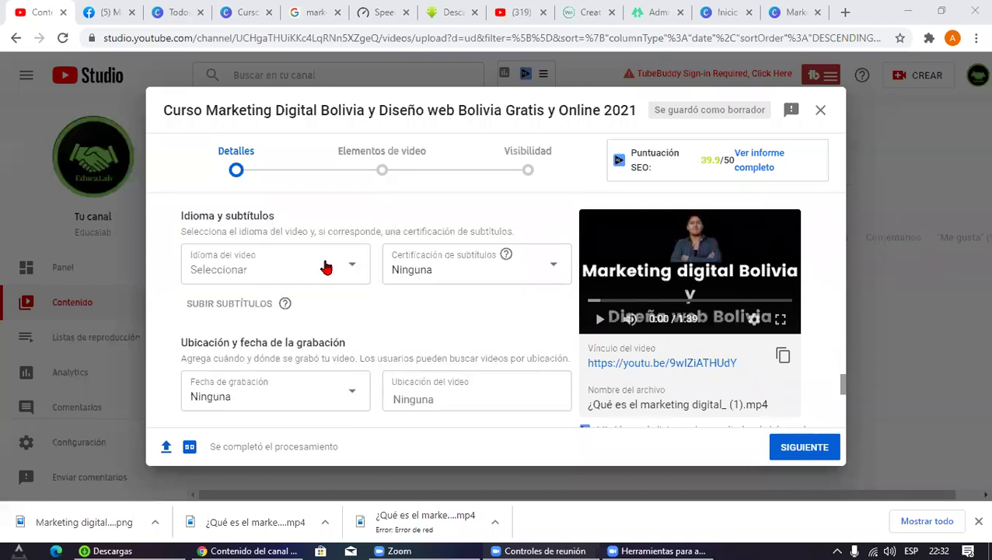
pyautogui.click(326, 268)
pyautogui.scroll(-3, 284, 322)
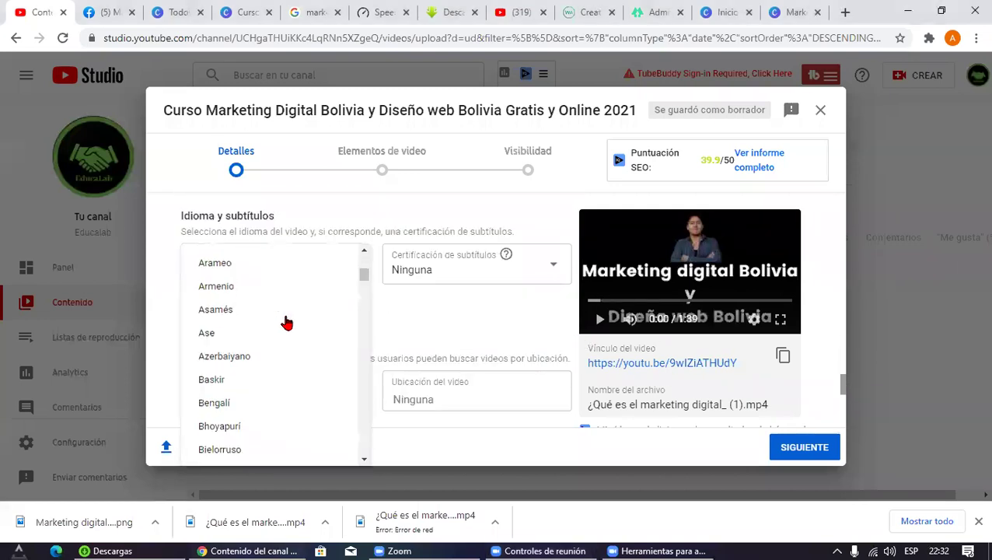
pyautogui.scroll(-6, 284, 323)
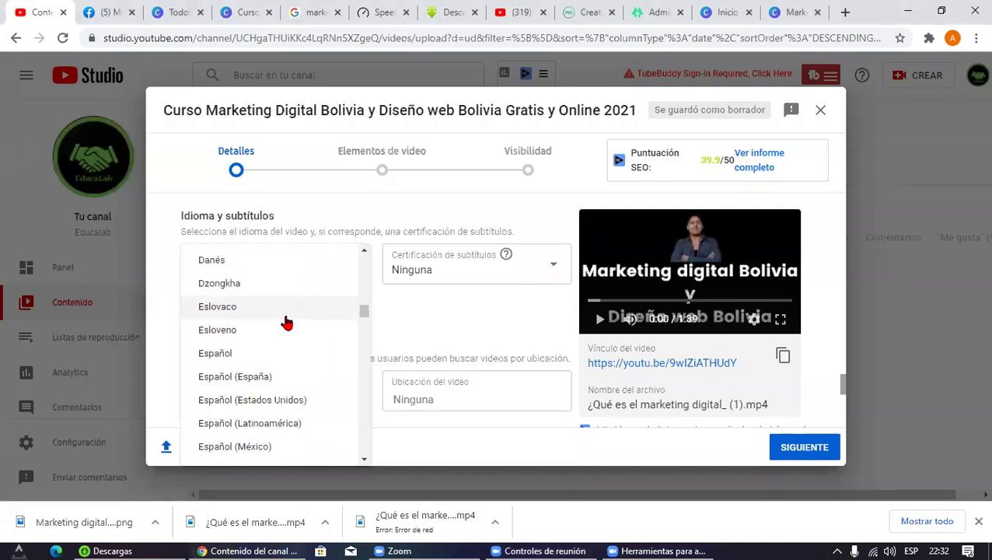
pyautogui.click(231, 353)
pyautogui.scroll(-2, 349, 264)
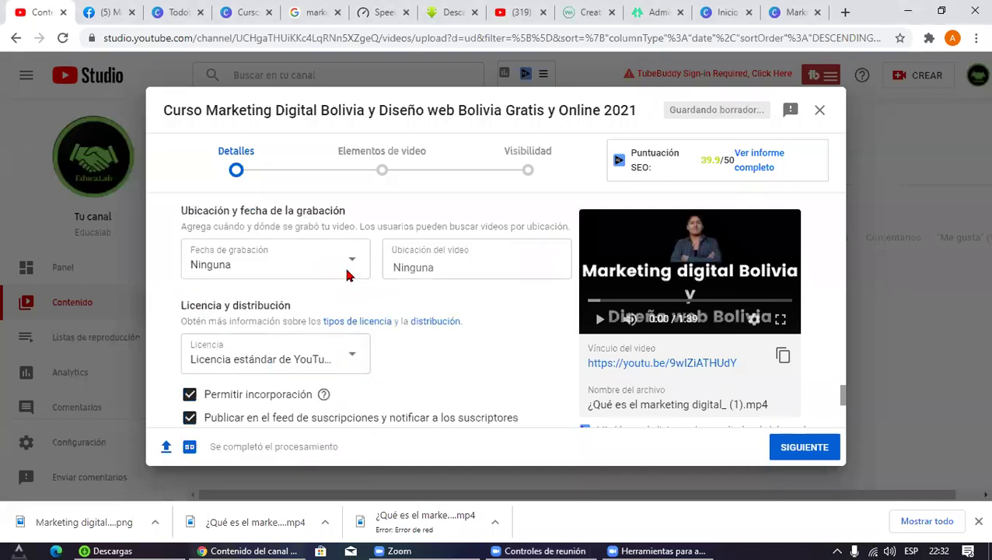
pyautogui.click(325, 252)
pyautogui.click(282, 248)
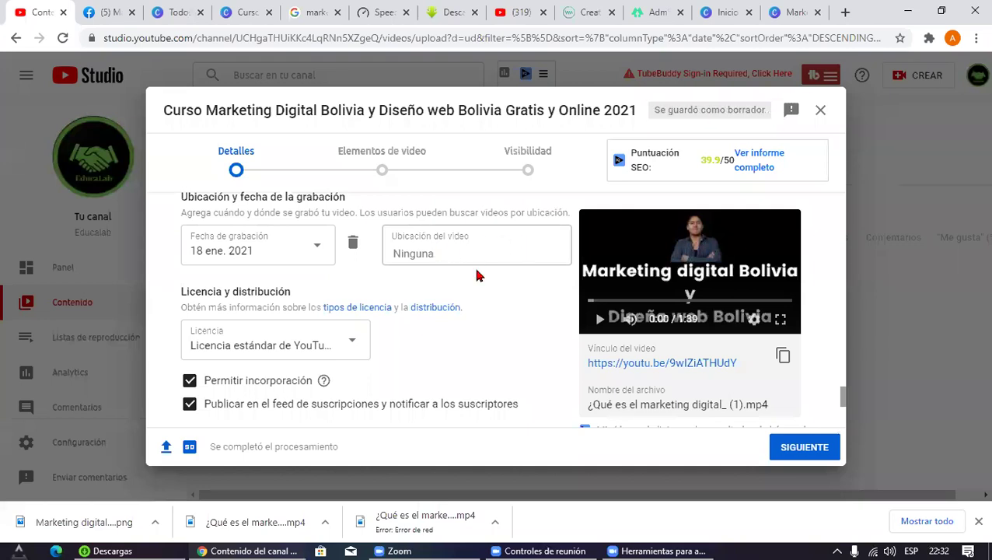
# Keep Educación as the category and advance to the Elementos de video step.
pyautogui.scroll(-3, 488, 263)
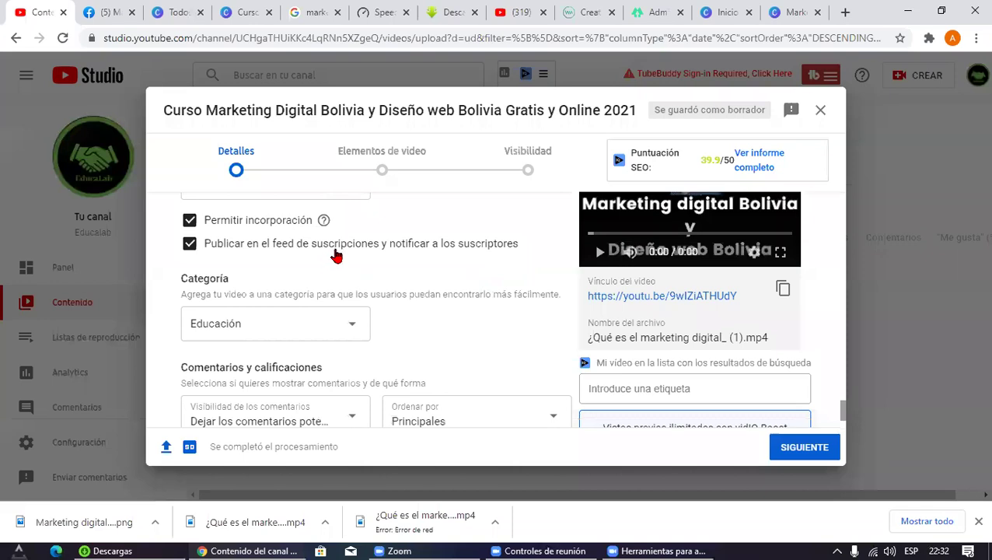
pyautogui.scroll(-1, 336, 256)
pyautogui.click(336, 256)
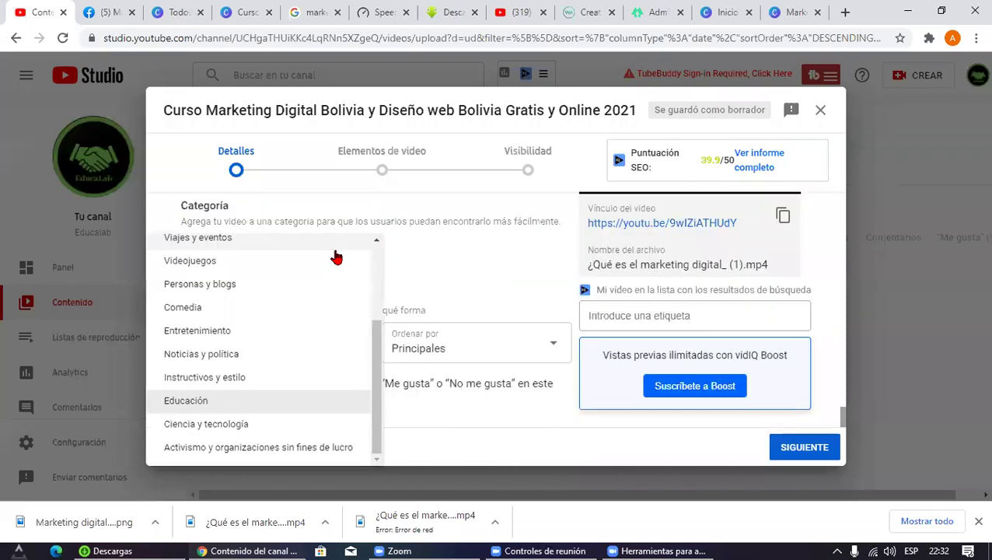
pyautogui.click(412, 261)
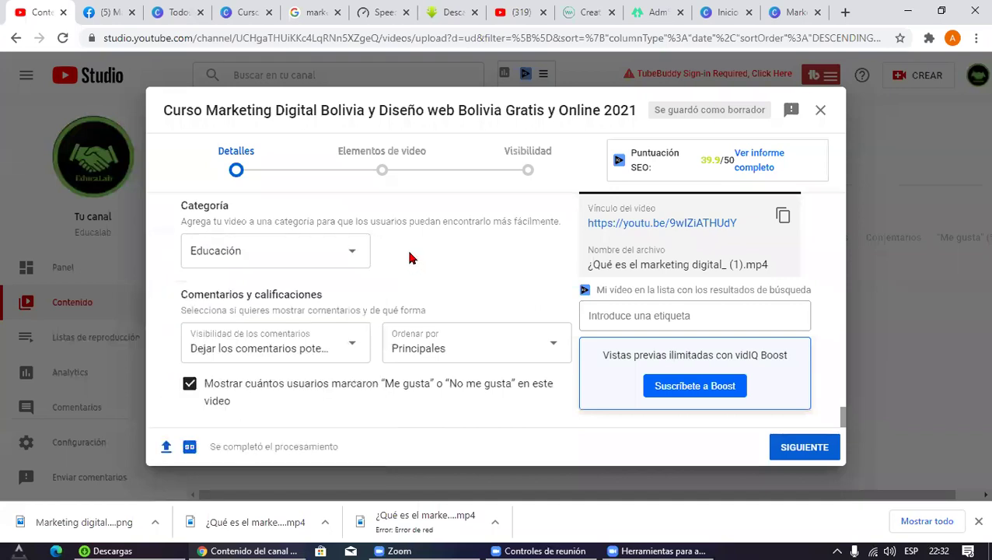
pyautogui.scroll(2, 264, 421)
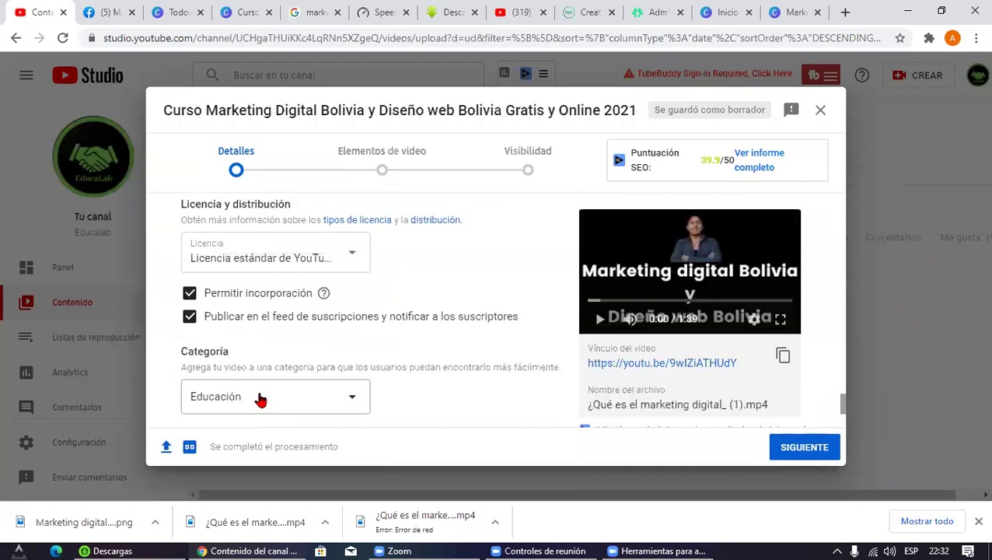
pyautogui.scroll(-2, 283, 393)
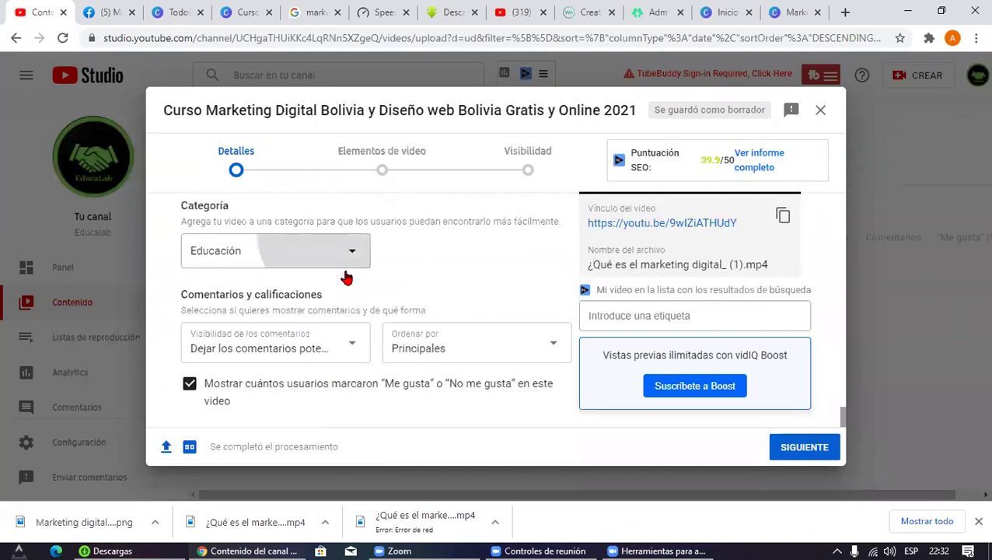
pyautogui.click(347, 257)
pyautogui.scroll(1, 224, 343)
pyautogui.scroll(-2, 225, 343)
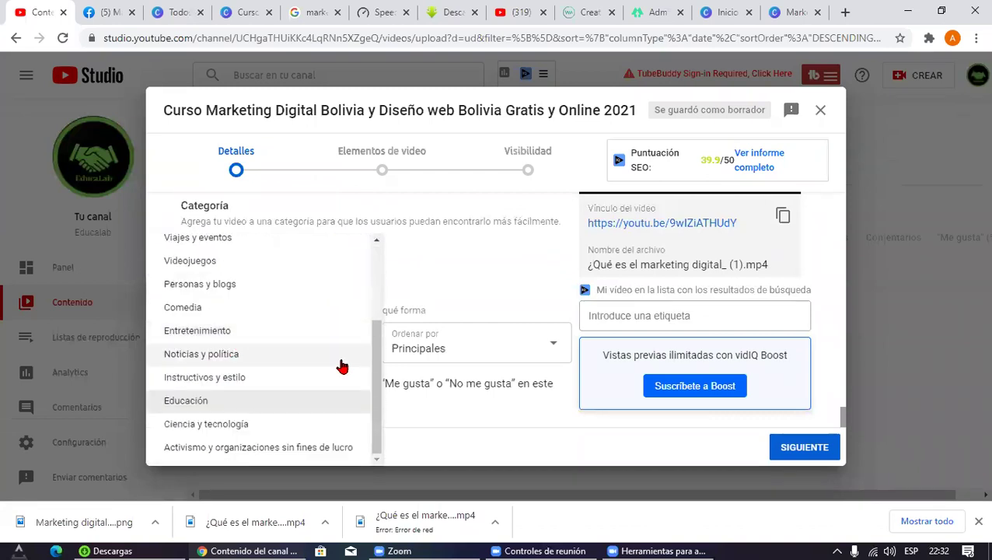
pyautogui.click(495, 281)
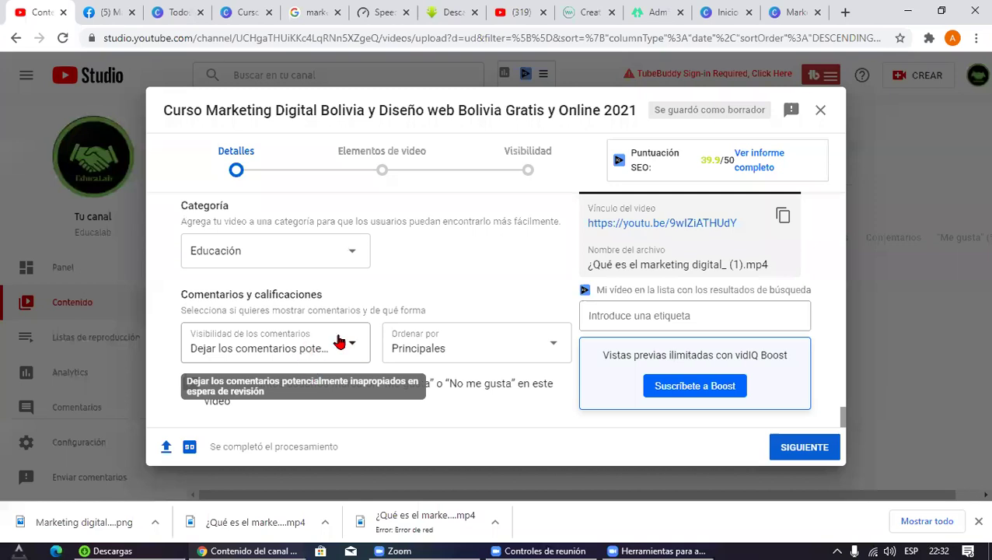
pyautogui.click(813, 456)
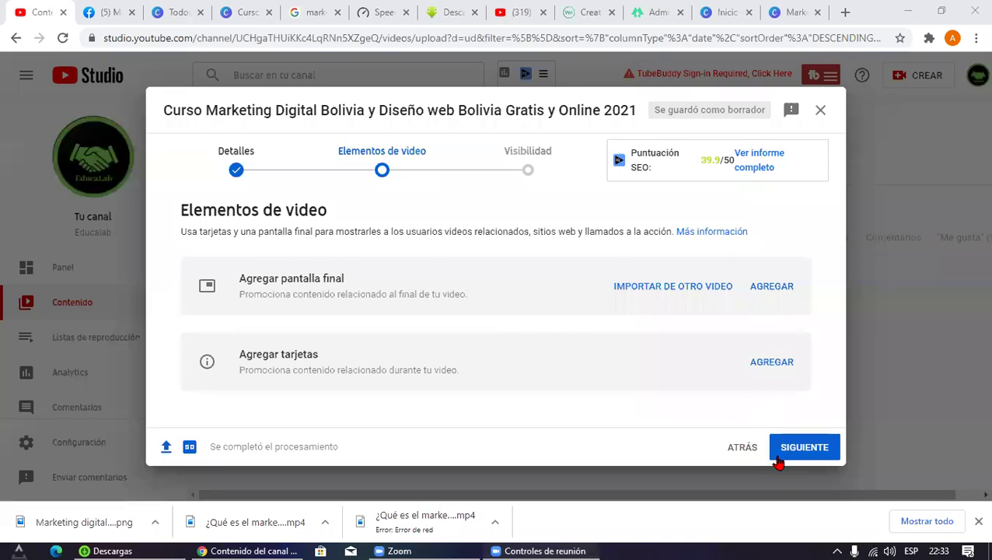
# Open the end screen editor with its layout templates, such as '1 video, 1 botón de suscripción'.
pyautogui.moveTo(178, 143)
pyautogui.mouseDown()
pyautogui.moveTo(188, 137)
pyautogui.moveTo(249, 225)
pyautogui.moveTo(210, 127)
pyautogui.mouseUp()
pyautogui.moveTo(244, 203)
pyautogui.mouseDown()
pyautogui.moveTo(249, 253)
pyautogui.moveTo(387, 179)
pyautogui.moveTo(376, 191)
pyautogui.mouseUp()
pyautogui.moveTo(321, 176); pyautogui.dragTo(350, 193)
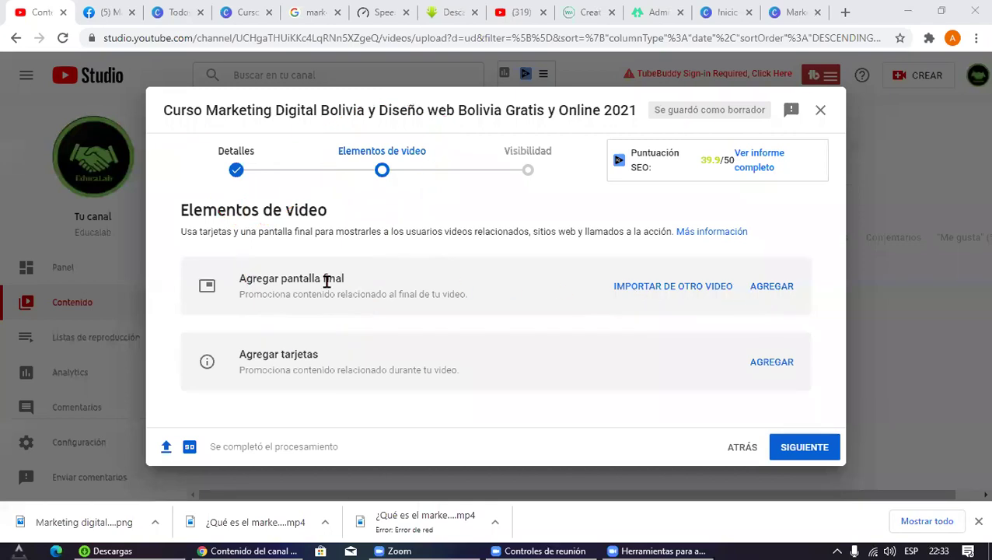
pyautogui.click(768, 286)
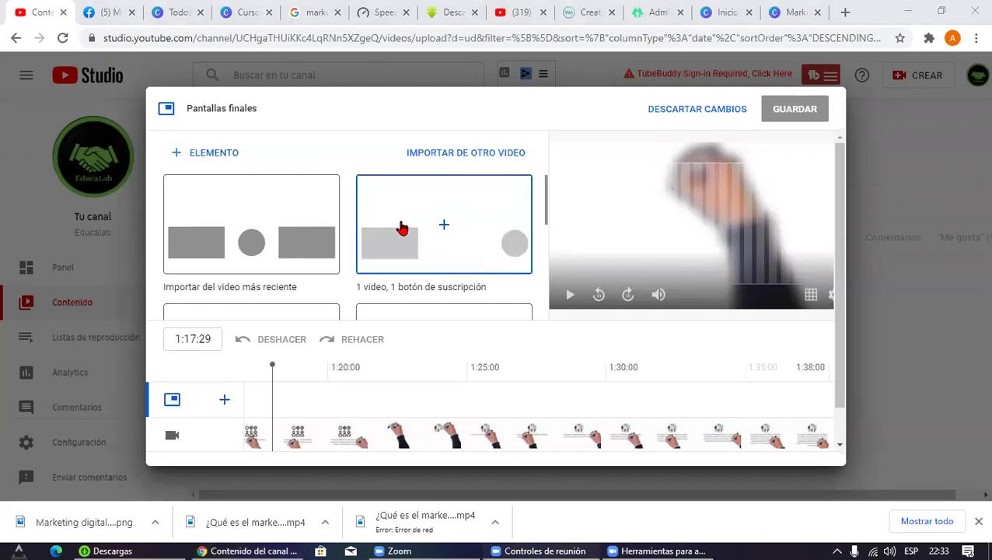
# Apply the playlist plus subscribe layout and move the subscribe element to the lower left.
pyautogui.scroll(-3, 401, 227)
pyautogui.scroll(3, 406, 216)
pyautogui.scroll(-3, 285, 210)
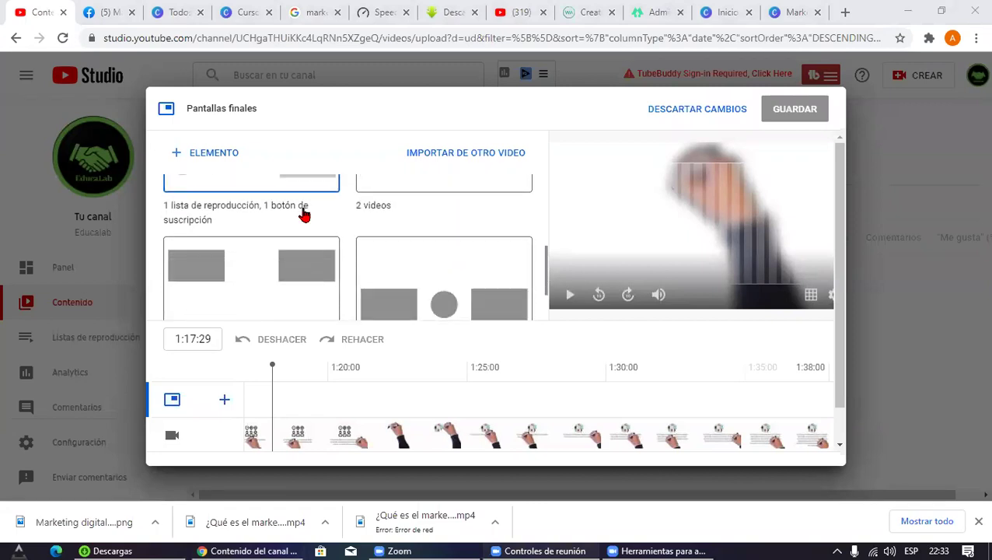
pyautogui.click(296, 219)
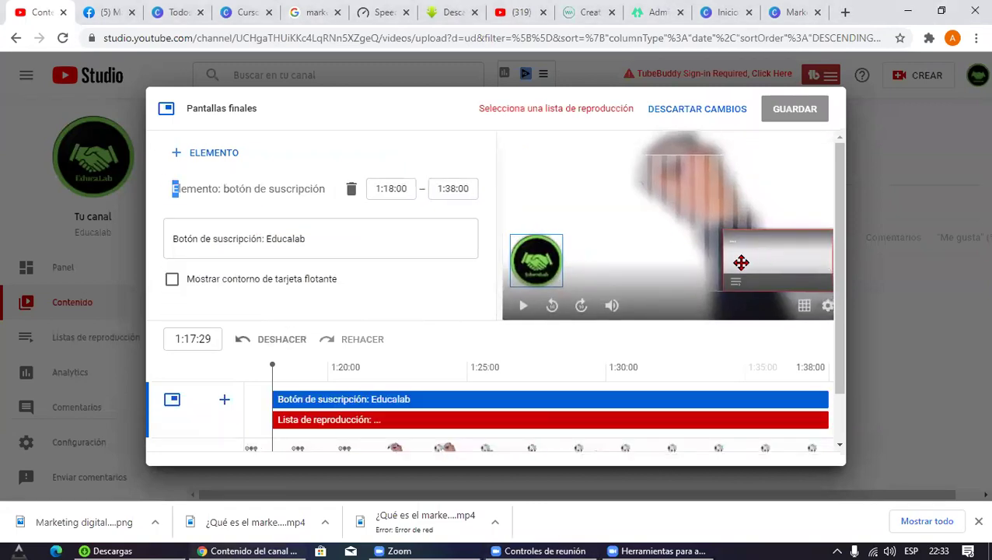
pyautogui.moveTo(536, 261)
pyautogui.mouseDown()
pyautogui.moveTo(593, 234)
pyautogui.moveTo(549, 210)
pyautogui.moveTo(523, 259)
pyautogui.mouseUp()
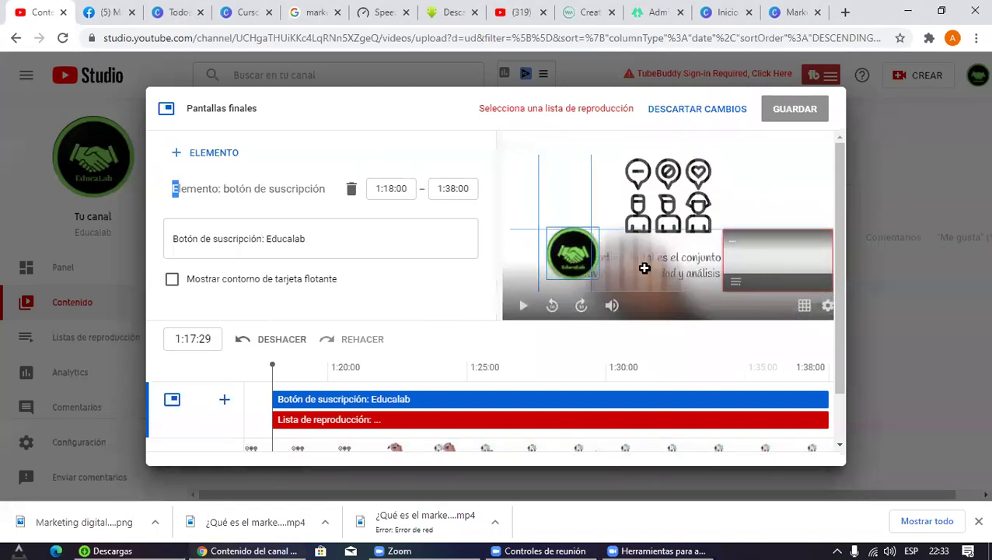
# Set the playlist element to '7 mo curso internacional marketing digital' and save the end screen.
pyautogui.click(790, 251)
pyautogui.click(458, 244)
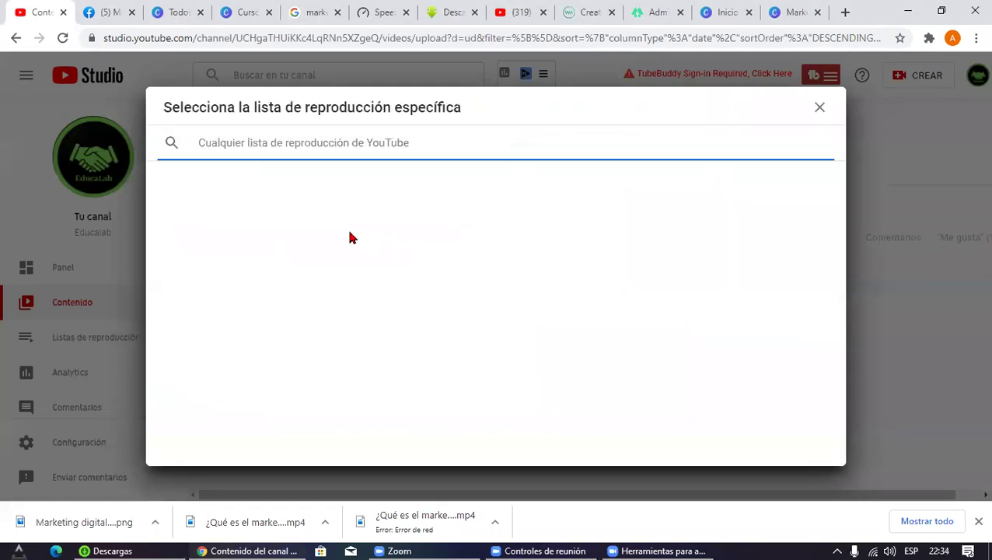
pyautogui.click(206, 206)
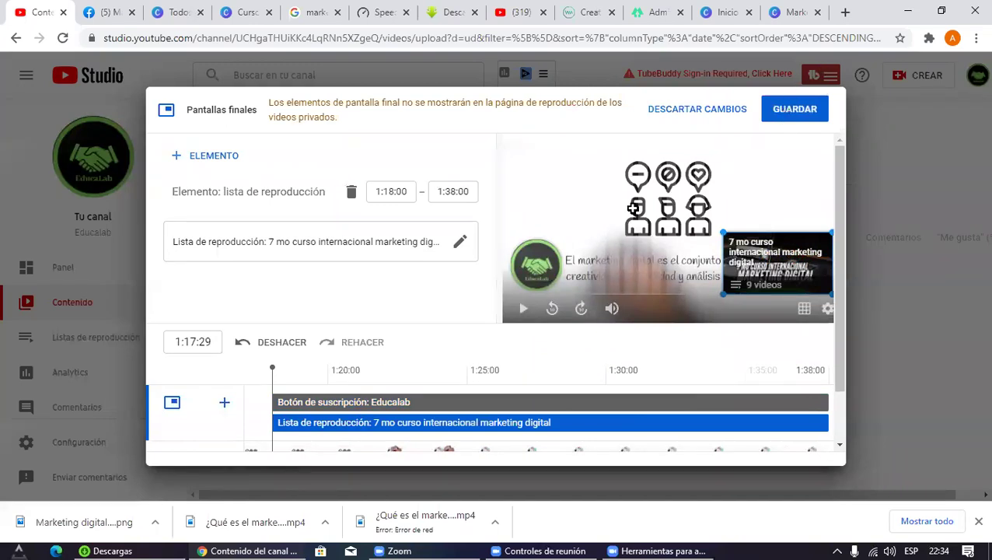
pyautogui.click(795, 109)
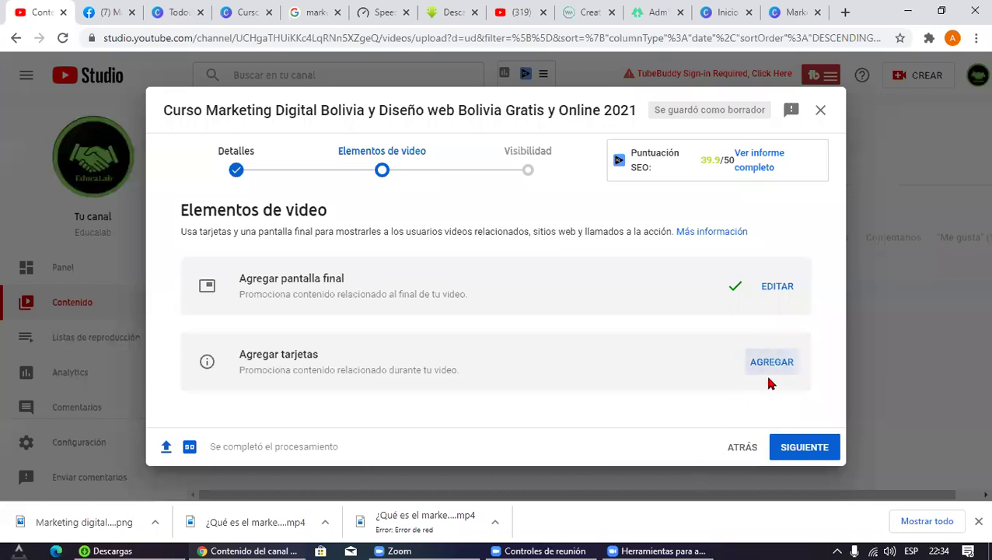
# Add a playlist card for '7 mo curso internacional marketing digital' and move on to Visibilidad.
pyautogui.click(780, 372)
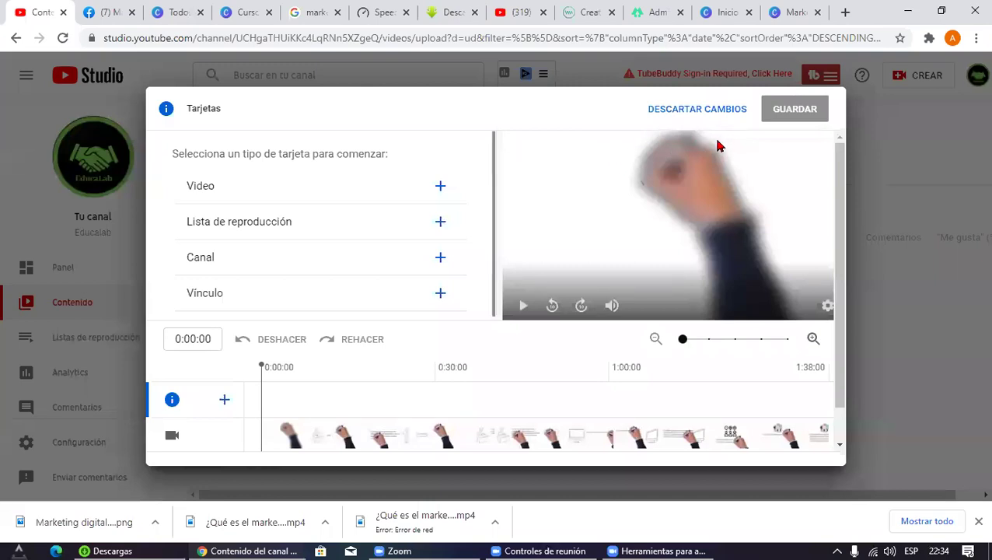
pyautogui.click(226, 221)
pyautogui.click(218, 212)
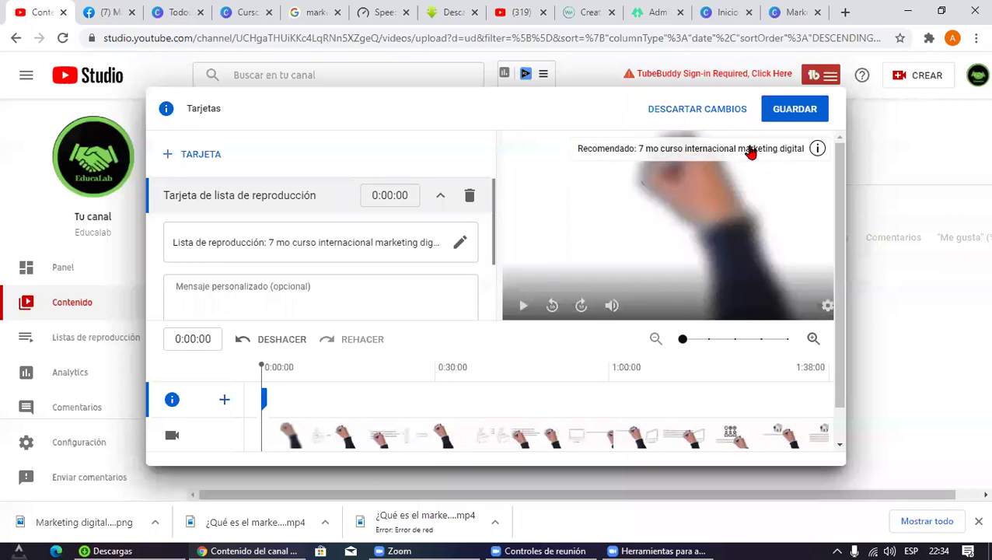
pyautogui.click(799, 113)
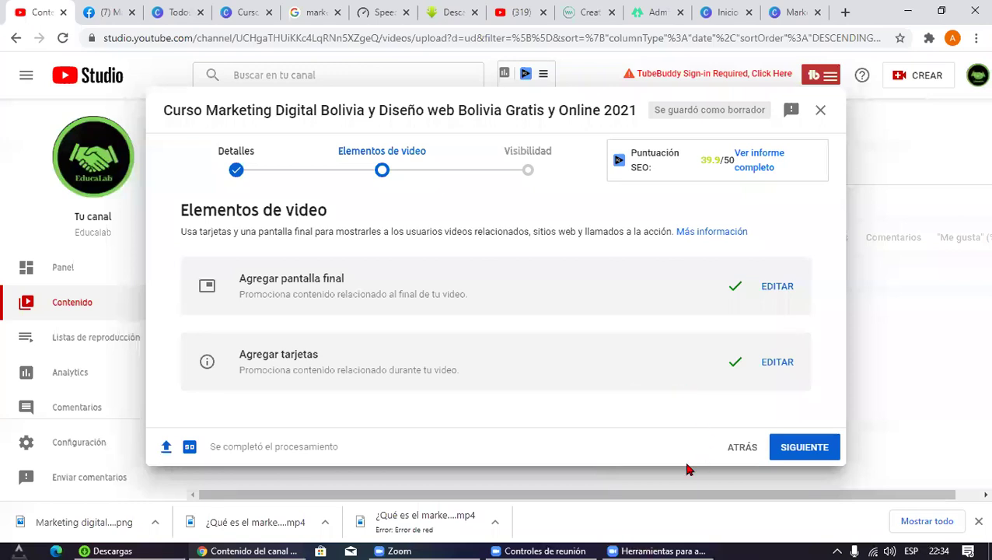
pyautogui.click(808, 450)
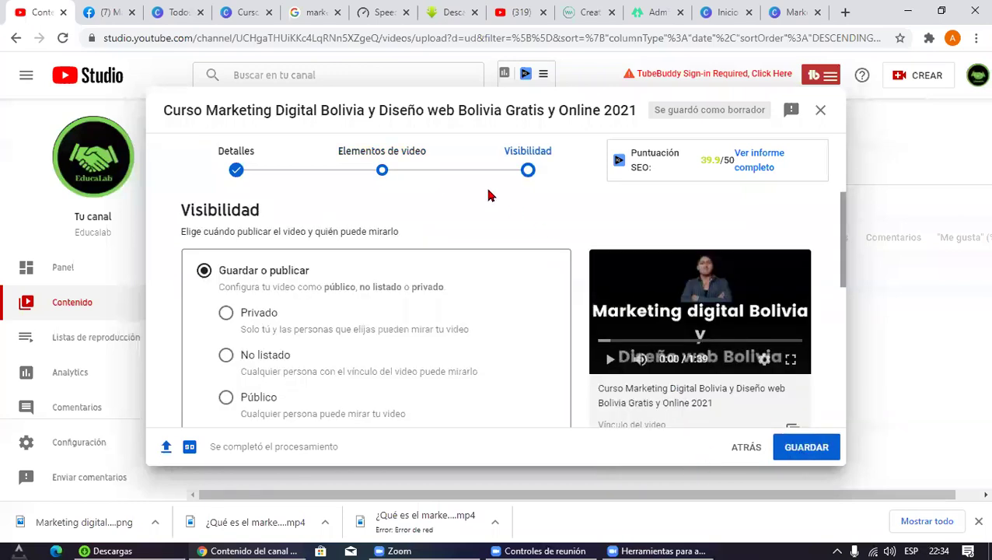
# Select Público under Guardar o publicar and publish the video.
pyautogui.scroll(-2, 478, 295)
pyautogui.scroll(2, 471, 307)
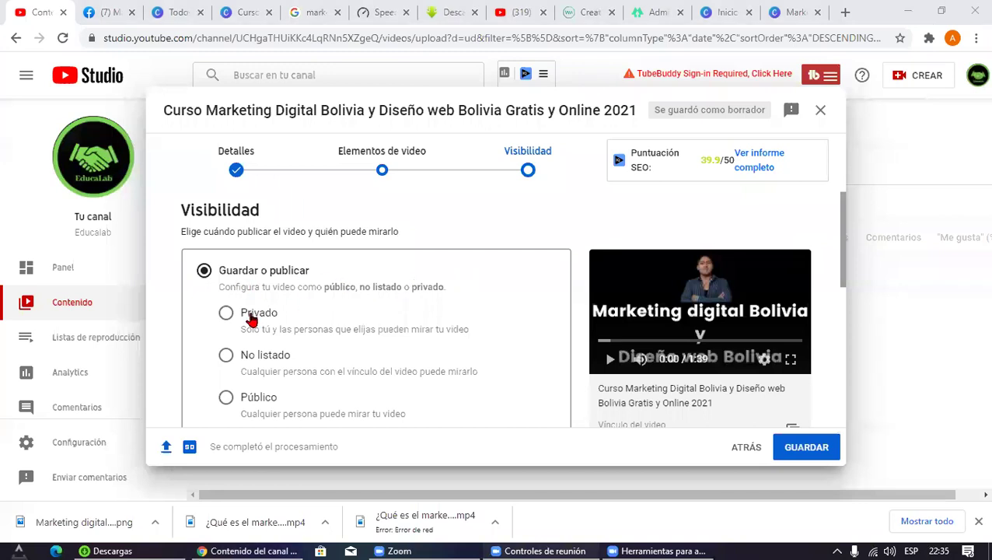
pyautogui.scroll(-2, 254, 287)
pyautogui.scroll(2, 250, 287)
pyautogui.scroll(-1, 270, 284)
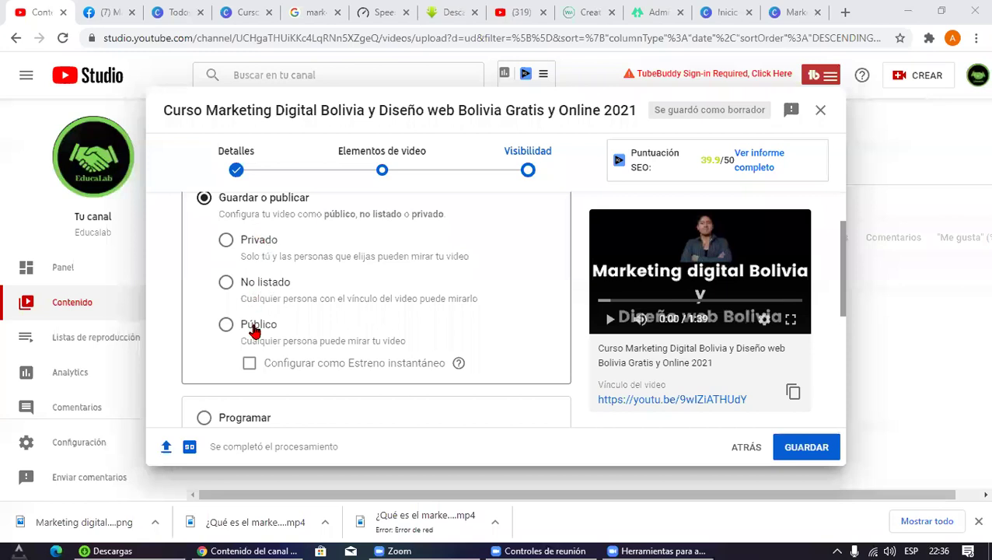
pyautogui.moveTo(256, 325); pyautogui.dragTo(248, 327)
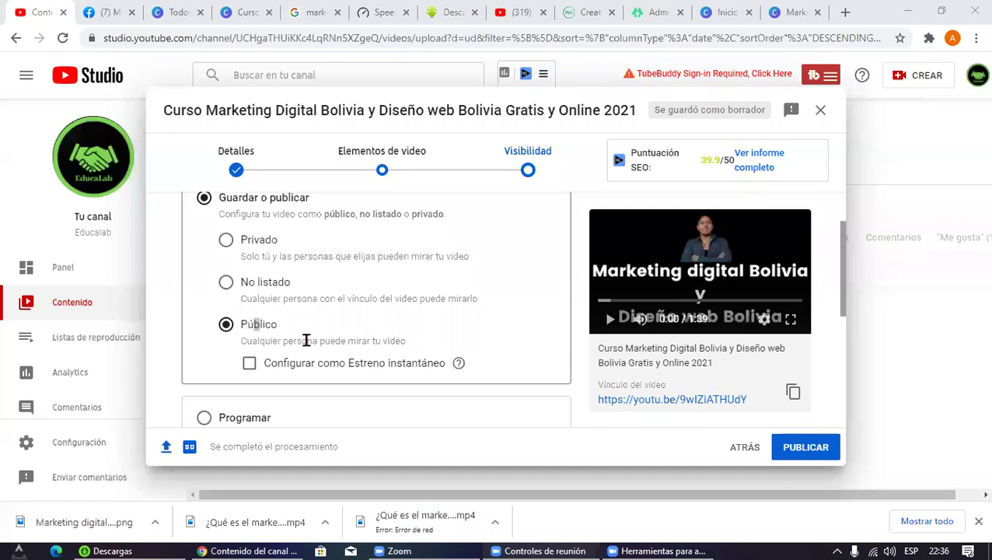
pyautogui.click(808, 451)
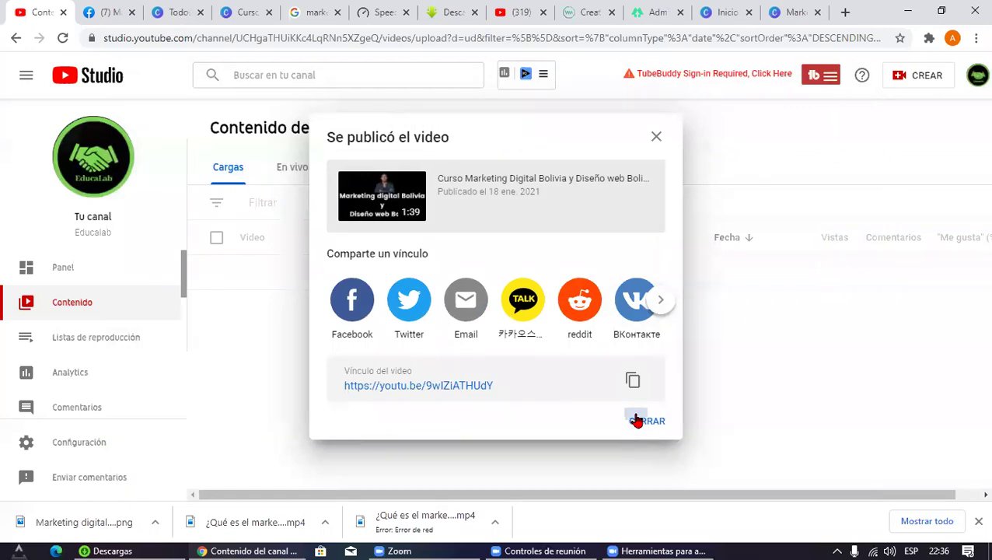
# Close the 'Se publicó el video' confirmation and open the account menu.
pyautogui.click(635, 420)
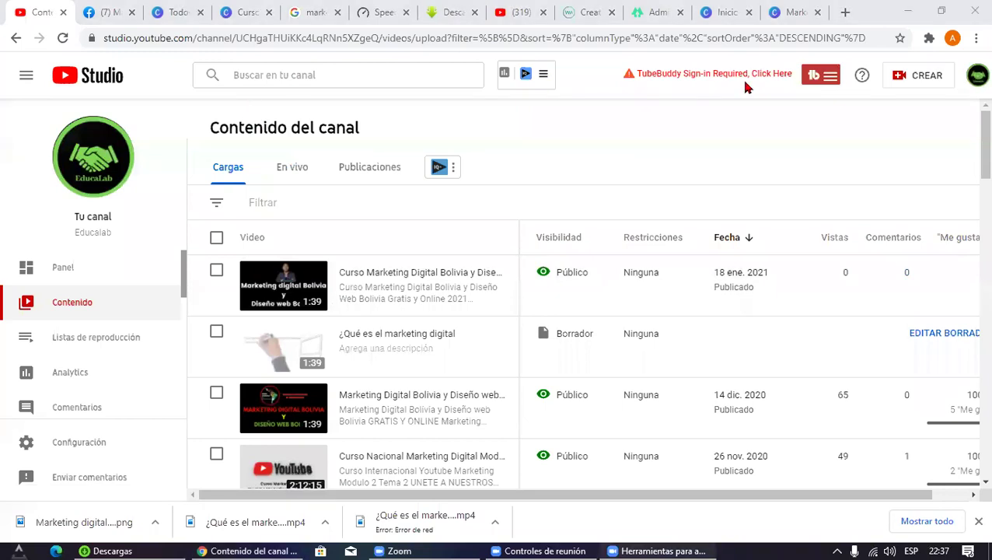
pyautogui.click(977, 74)
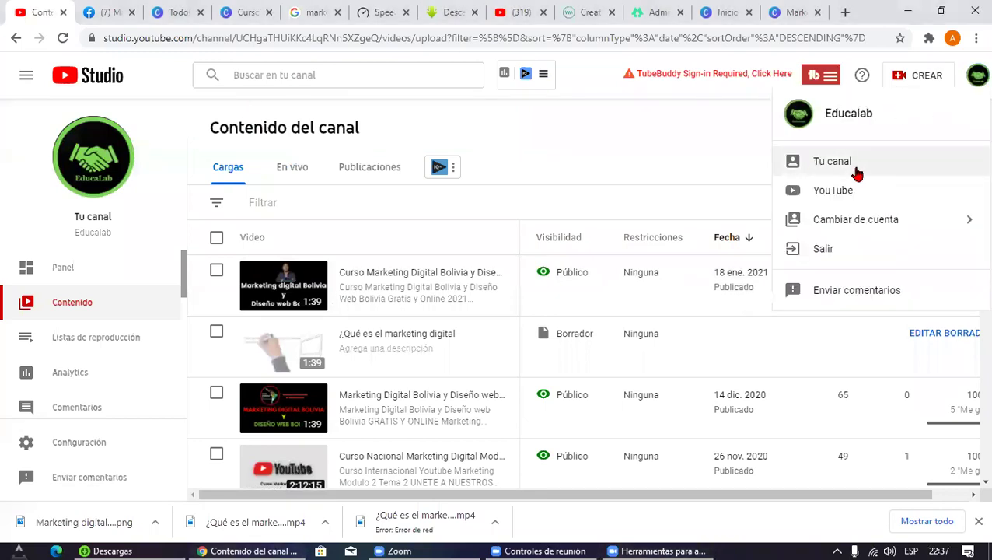
# Go to the public channel page and search YouTube for 'marketing digital Bolivia'.
pyautogui.click(851, 167)
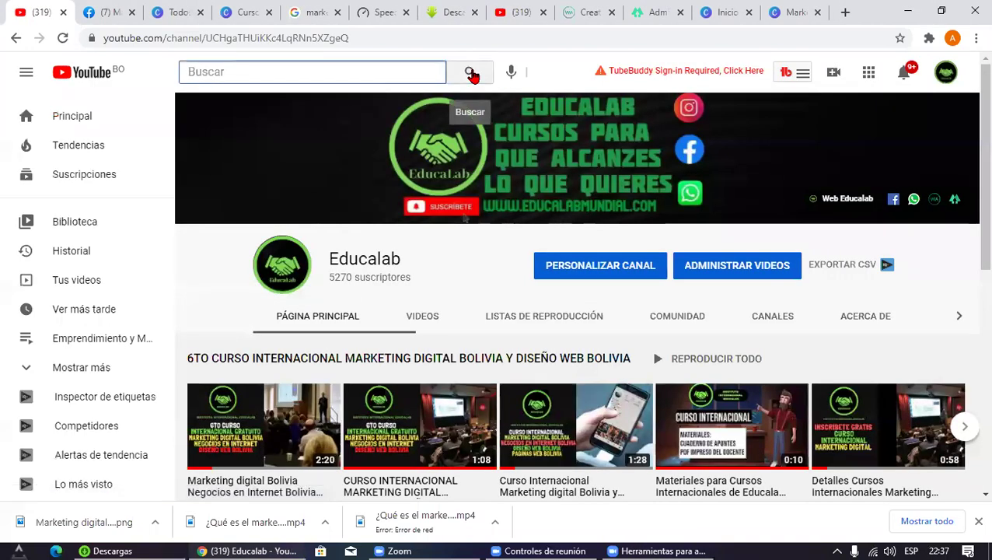
pyautogui.click(330, 72)
pyautogui.write('marketing digit')
pyautogui.press('BackSpace')
pyautogui.press('BackSpace')
pyautogui.write('ir')
pyautogui.press('BackSpace')
pyautogui.press('BackSpace')
pyautogui.write('IT')
pyautogui.press('BackSpace')
pyautogui.press('BackSpace')
pyautogui.write('IT')
pyautogui.press('BackSpace')
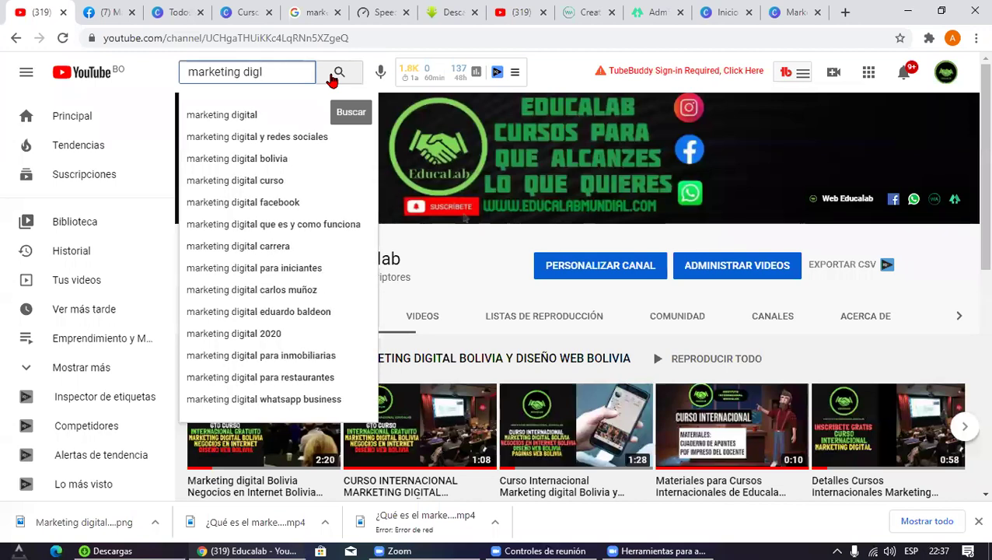
pyautogui.write('TA')
pyautogui.press('BackSpace')
pyautogui.press('BackSpace')
pyautogui.press('BackSpace')
pyautogui.write('ital Boliv')
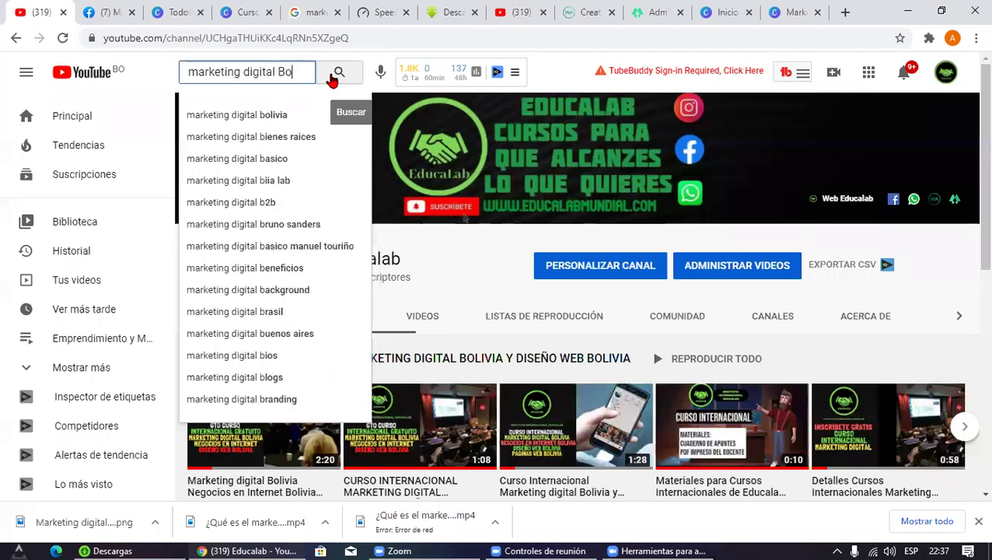
pyautogui.write('ia')
pyautogui.click(334, 74)
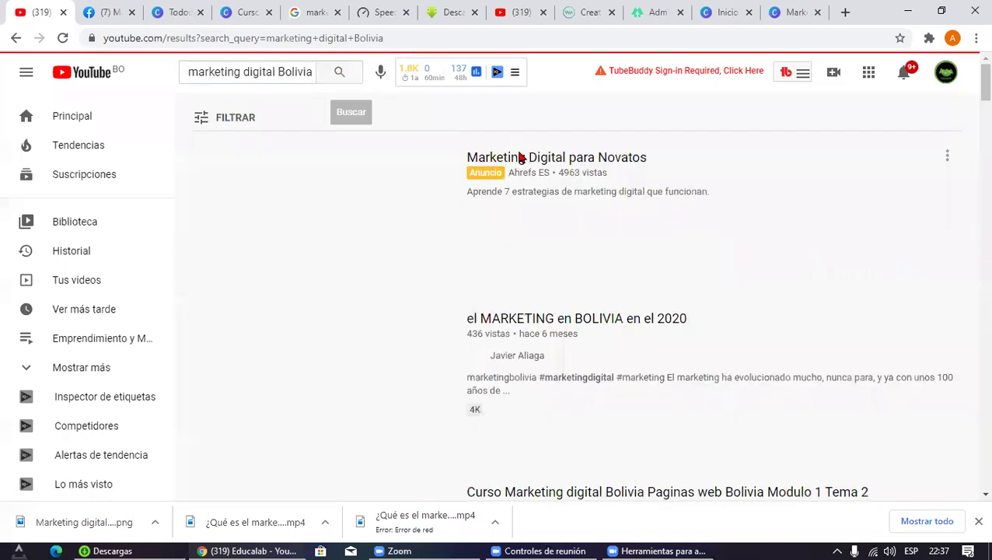
# Browse the 'marketing digital Bolivia' search results.
pyautogui.scroll(-5, 673, 275)
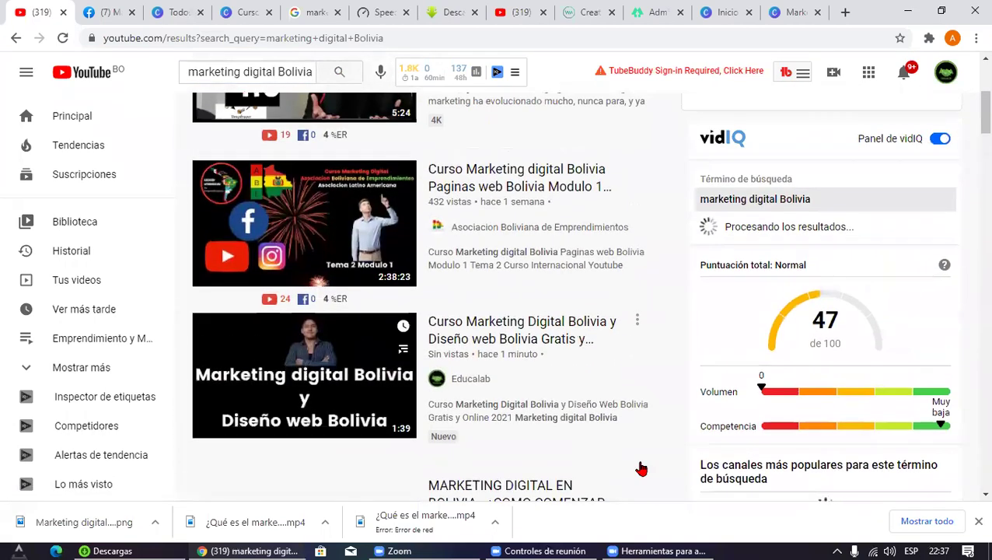
pyautogui.scroll(-1, 834, 350)
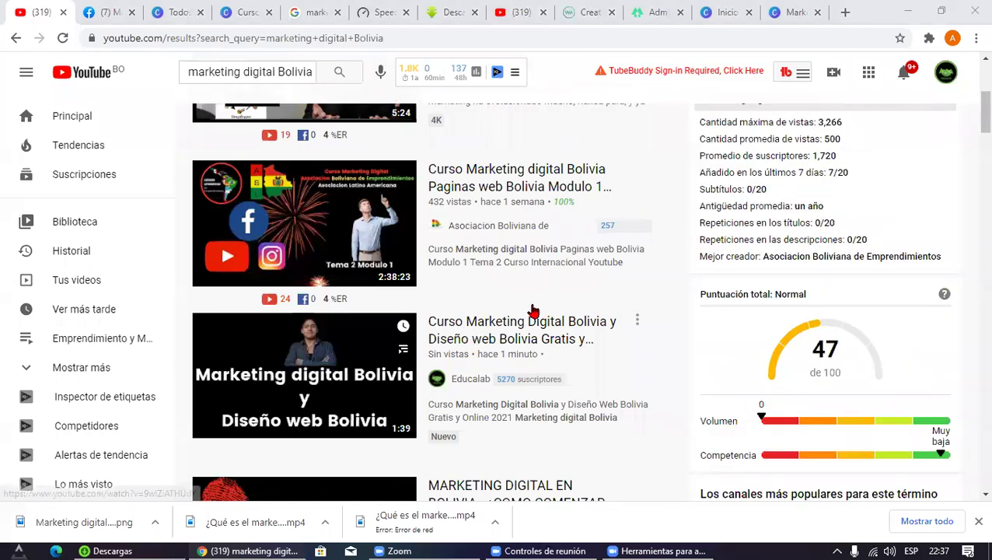
pyautogui.click(778, 185)
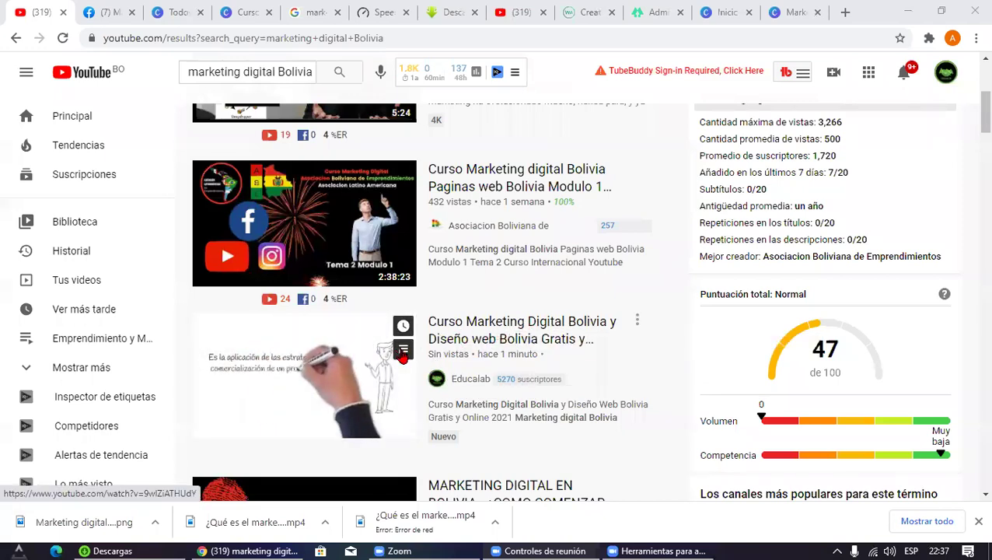
pyautogui.scroll(3, 585, 348)
pyautogui.scroll(1, 585, 347)
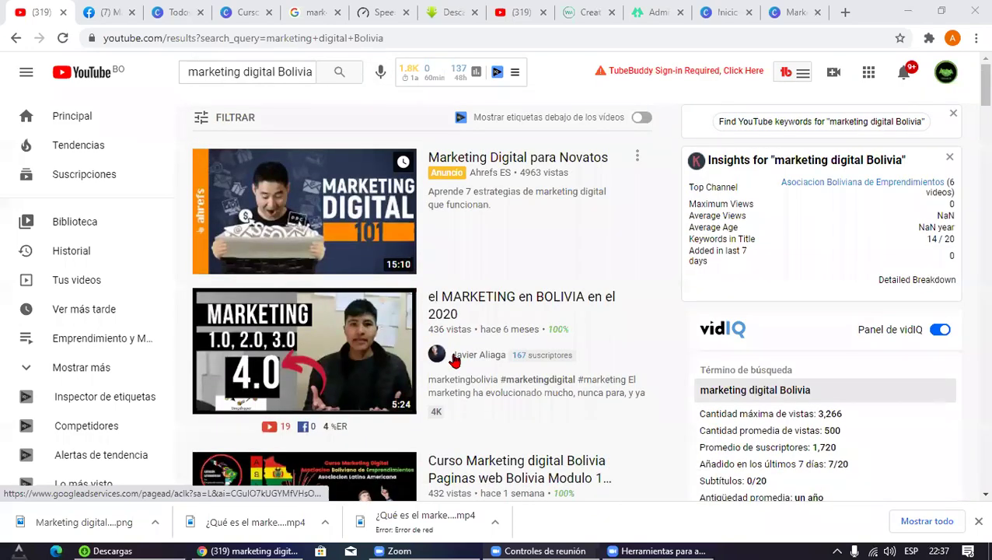
pyautogui.scroll(-2, 466, 358)
pyautogui.scroll(-2, 494, 339)
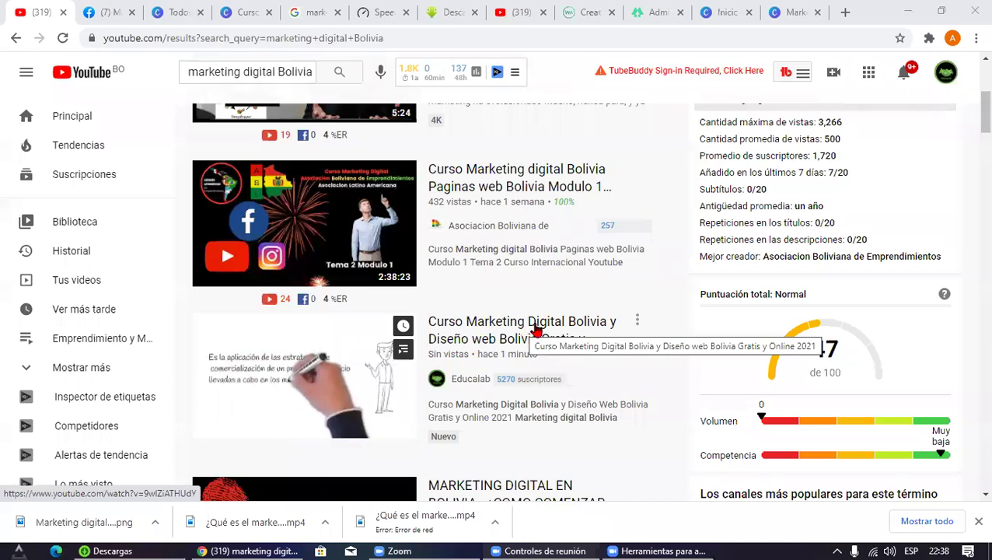
pyautogui.scroll(3, 519, 263)
pyautogui.scroll(1, 298, 71)
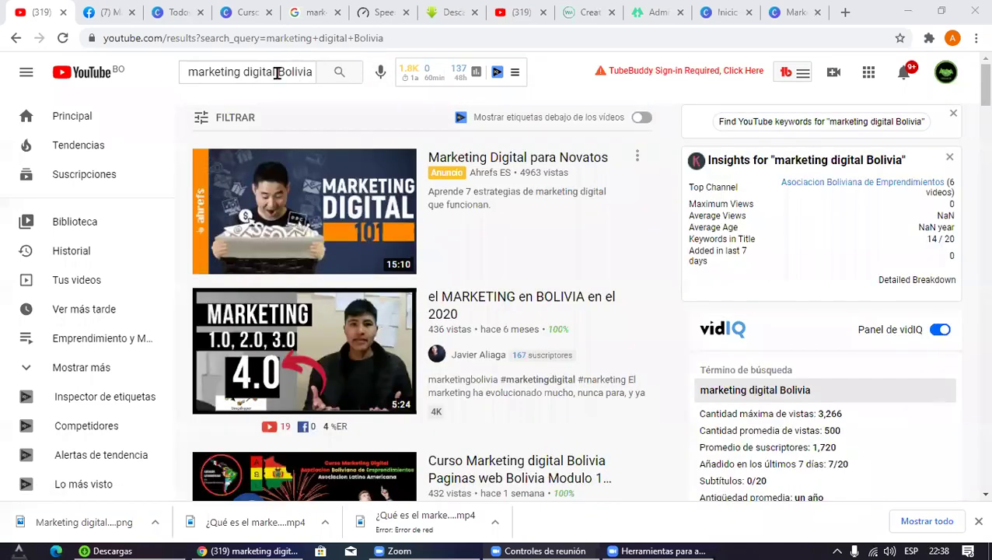
# Search for 'diseño web Bolivia' and scroll to the newly published Educalab video.
pyautogui.click(276, 72)
pyautogui.moveTo(276, 72); pyautogui.dragTo(112, 90)
pyautogui.write('duis')
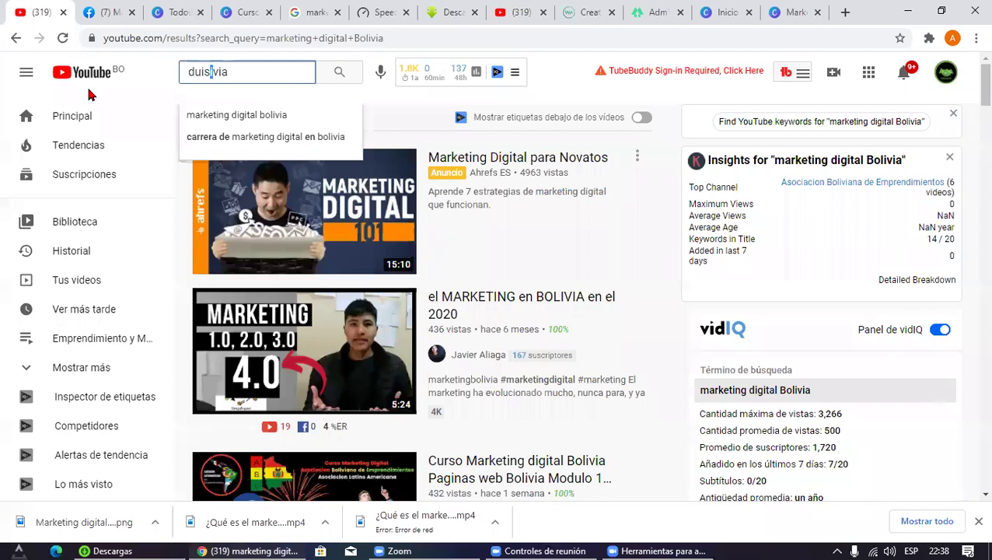
pyautogui.press('BackSpace')
pyautogui.press('BackSpace')
pyautogui.press('BackSpace')
pyautogui.press('Delete')
pyautogui.press('Delete')
pyautogui.press('Delete')
pyautogui.write('iseñop')
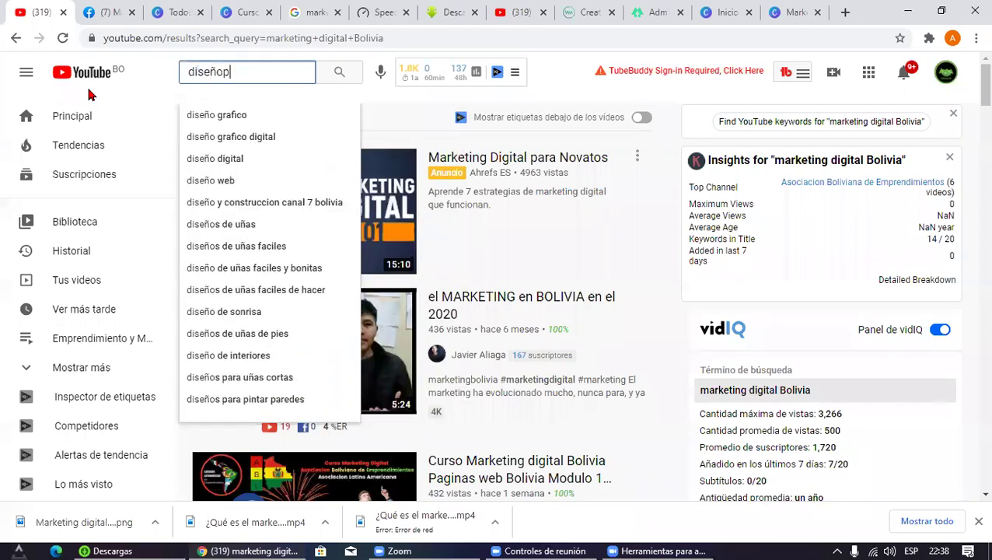
pyautogui.press('BackSpace')
pyautogui.write('web bo')
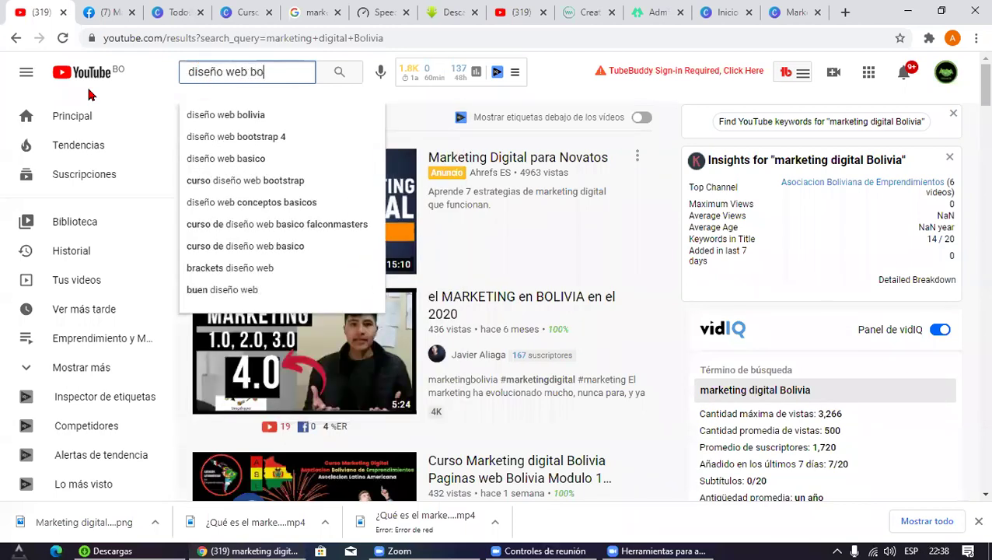
pyautogui.press('BackSpace')
pyautogui.press('BackSpace')
pyautogui.write('Bolivia')
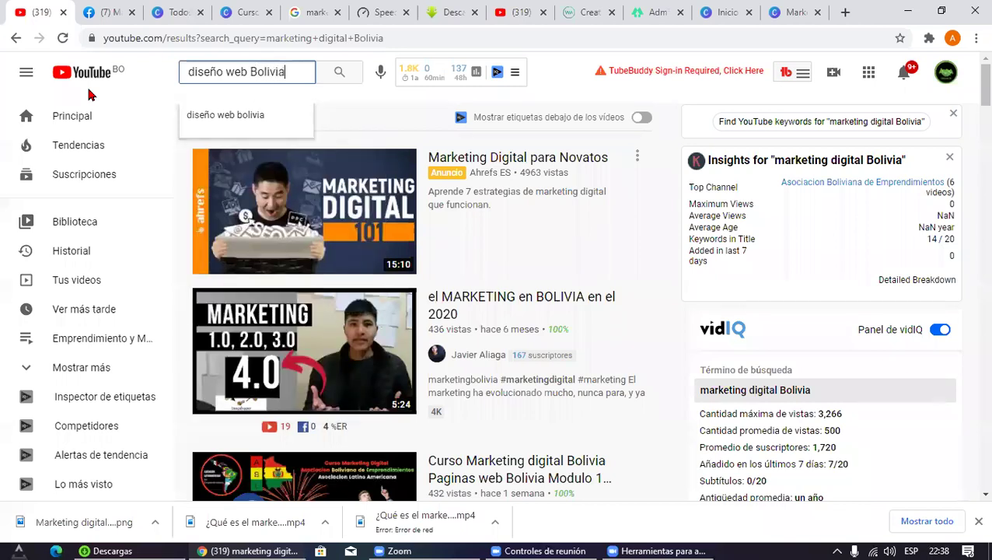
pyautogui.press('Return')
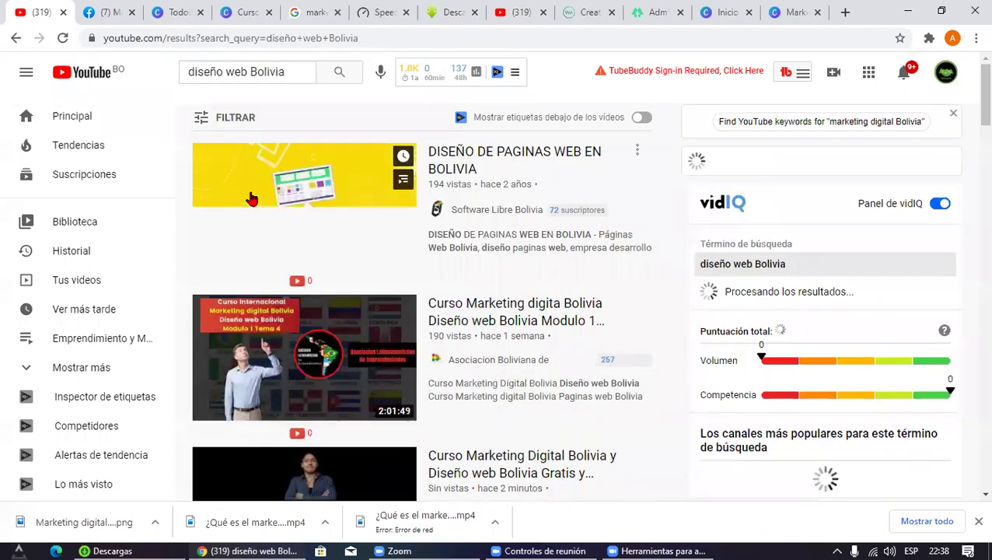
pyautogui.scroll(-3, 405, 345)
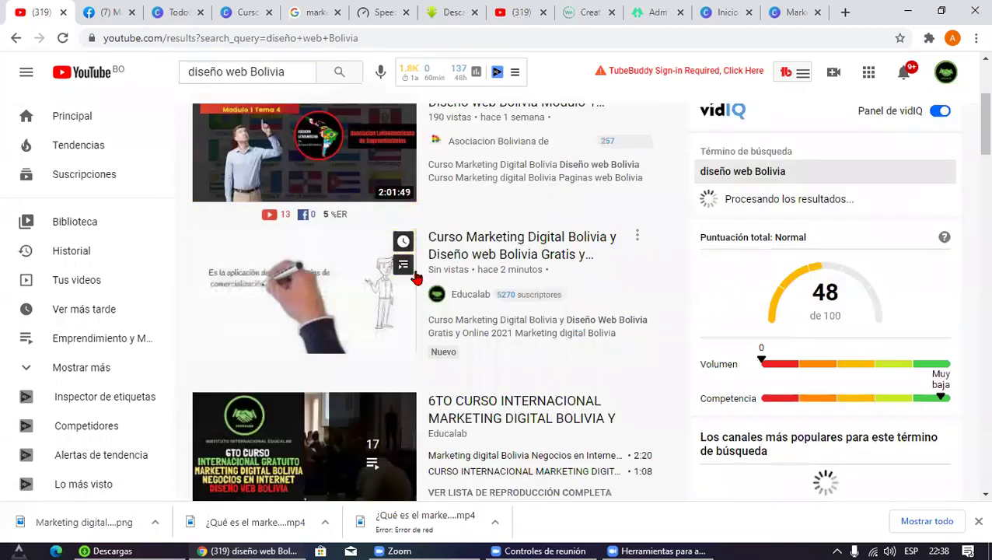
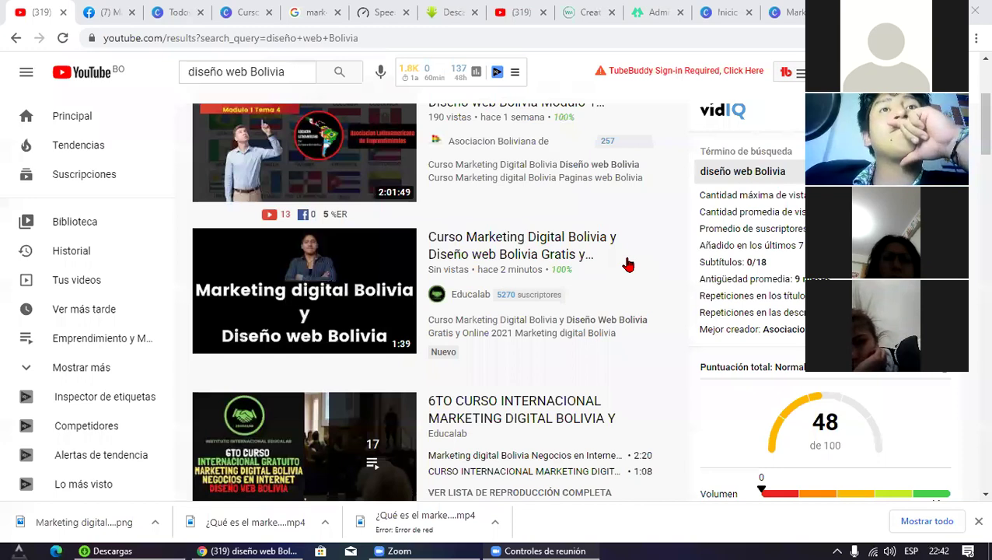
# Dismiss the frozen Zoom chat and open Educalab's 'Curso Marketing Digital Bolivia y Diseño web Bolivia Gratis y Online 2021' video.
pyautogui.click(779, 218)
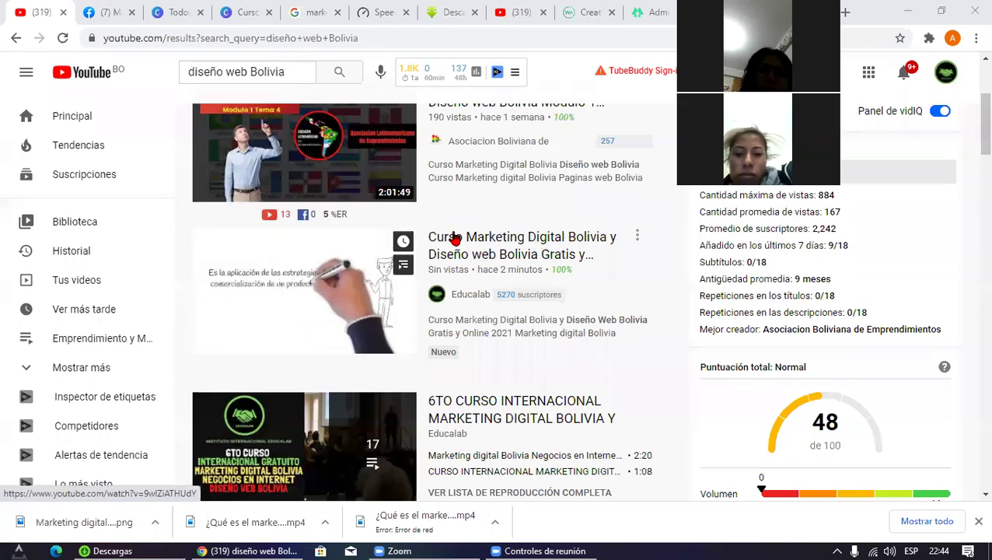
pyautogui.click(514, 257)
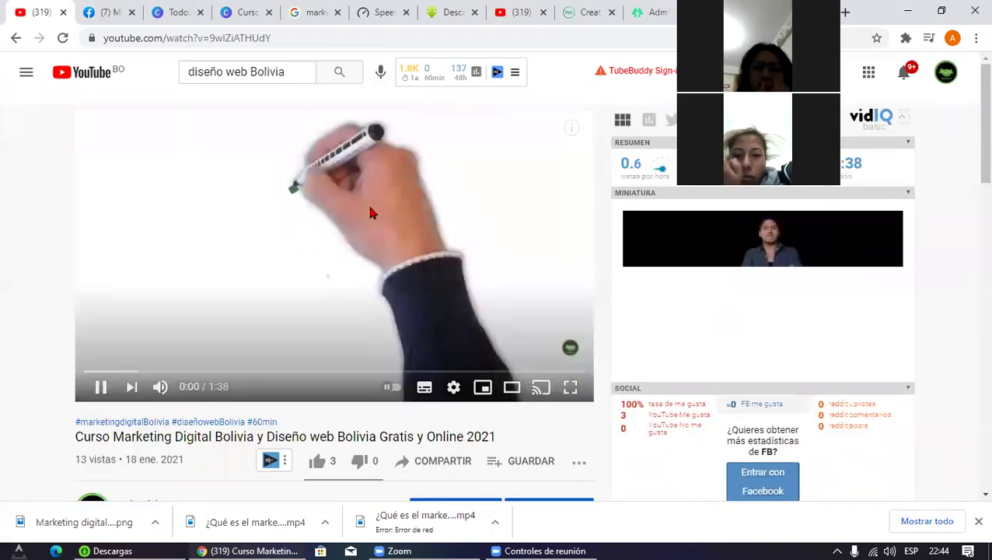
# Pause the marketing video and switch to the Canva 'Curso' presentation at the COMENZEMOS CON YOUTUBE slide.
pyautogui.click(338, 247)
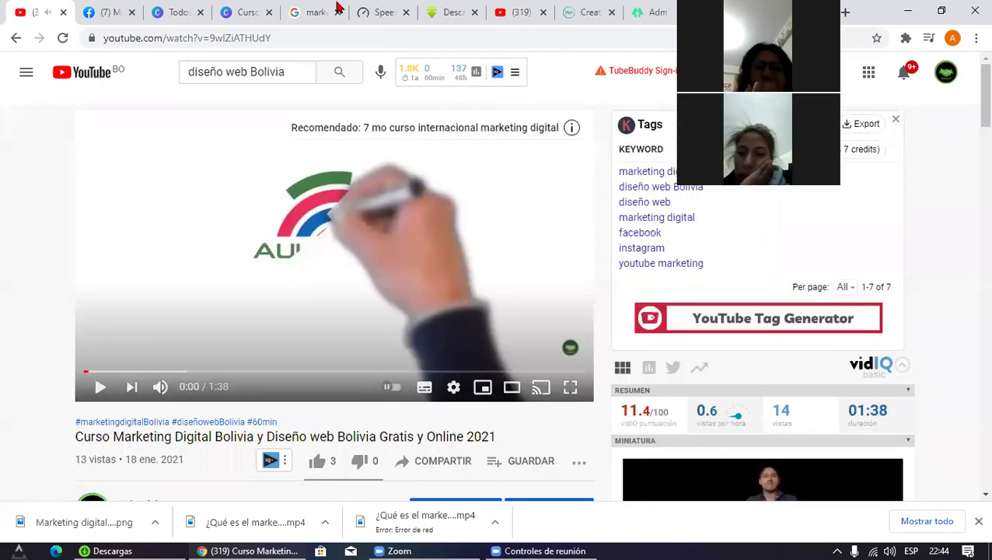
pyautogui.click(247, 13)
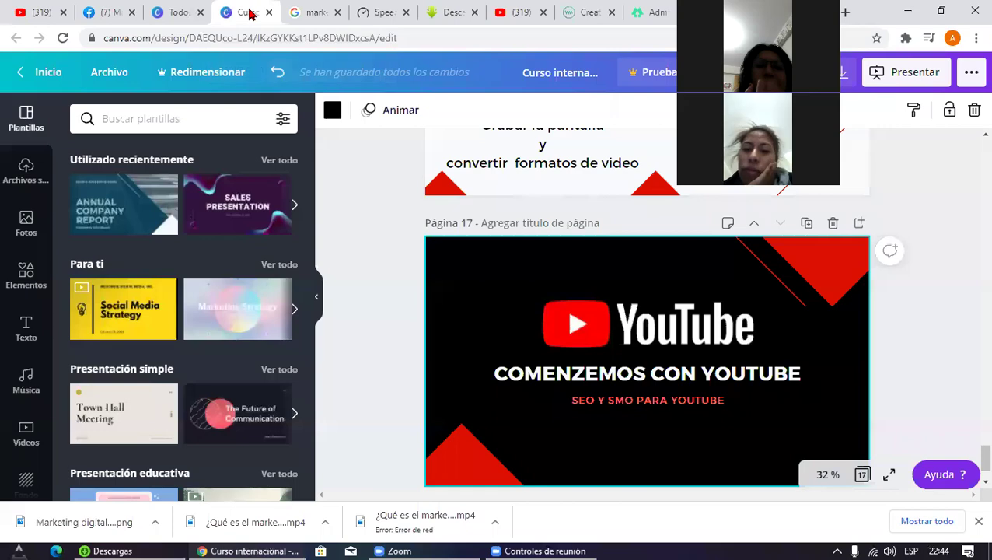
# Scroll back to Página 12 on SEO, SEM, SMO and SMM, then return to the GRATIS Y ONLINE video.
pyautogui.scroll(3, 575, 233)
pyautogui.scroll(10, 587, 247)
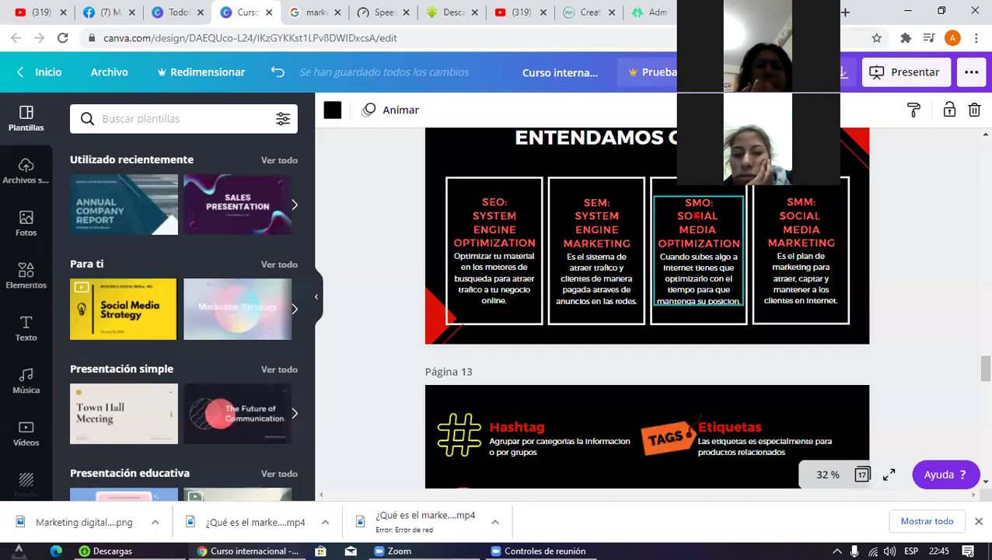
pyautogui.click(515, 12)
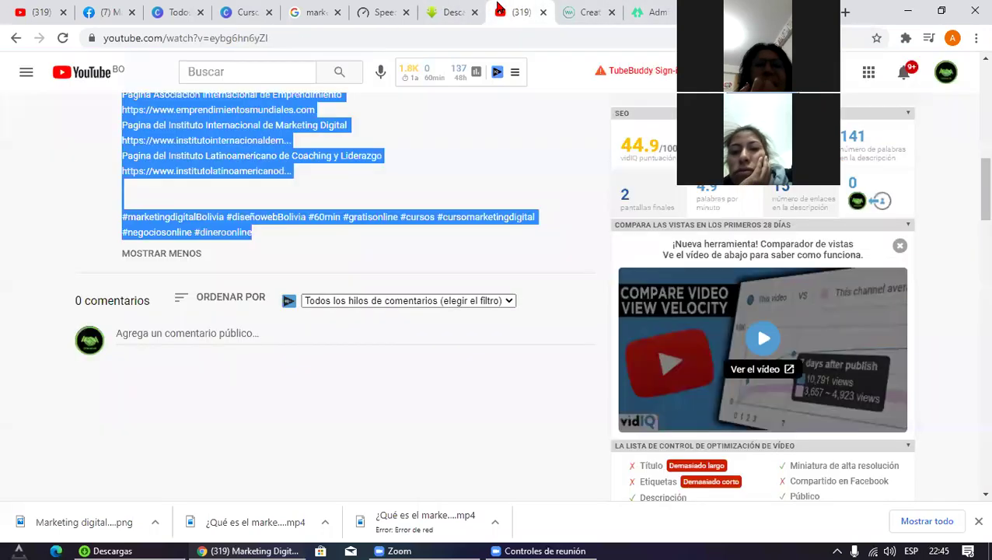
# Open 'Marketing Digital Bolivia y Diseño web Bolivia GRATIS Y ONLINE' in YouTube Studio via EDITAR VIDEO.
pyautogui.scroll(3, 402, 284)
pyautogui.scroll(6, 365, 247)
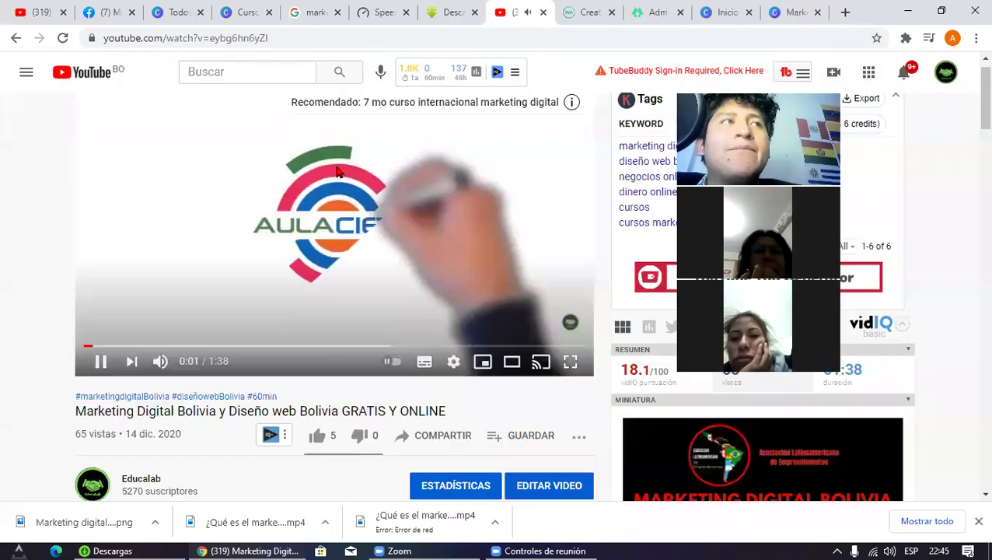
pyautogui.scroll(-3, 449, 263)
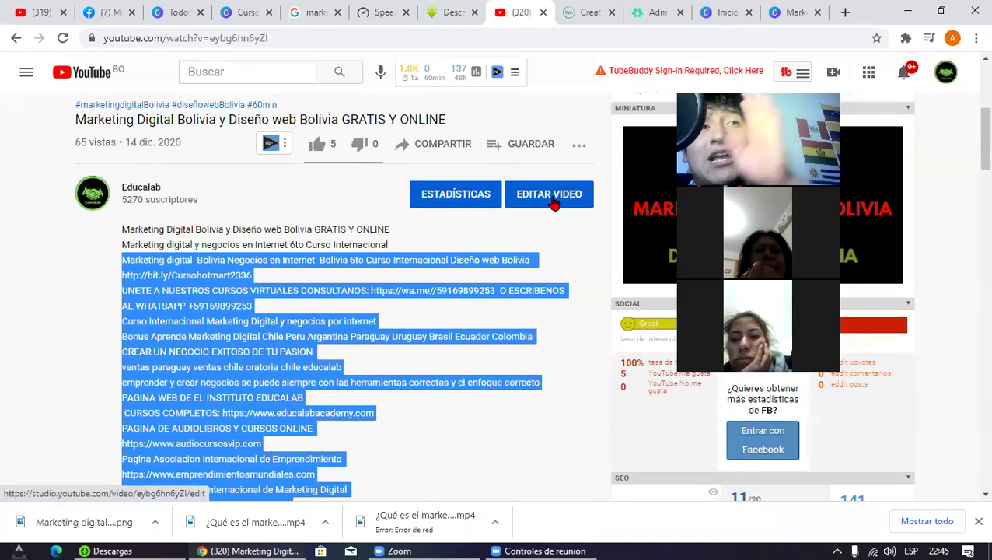
pyautogui.click(549, 194)
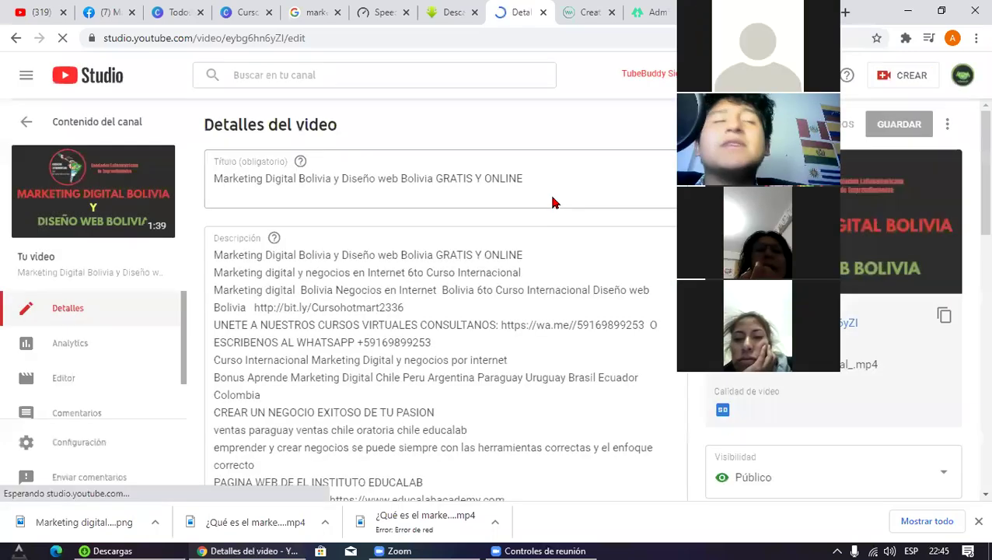
# Highlight and review the video's description and details in YouTube Studio.
pyautogui.moveTo(213, 256); pyautogui.dragTo(310, 537)
pyautogui.scroll(-10, 370, 311)
pyautogui.scroll(8, 369, 303)
pyautogui.scroll(3, 370, 303)
pyautogui.scroll(1, 593, 309)
pyautogui.click(593, 322)
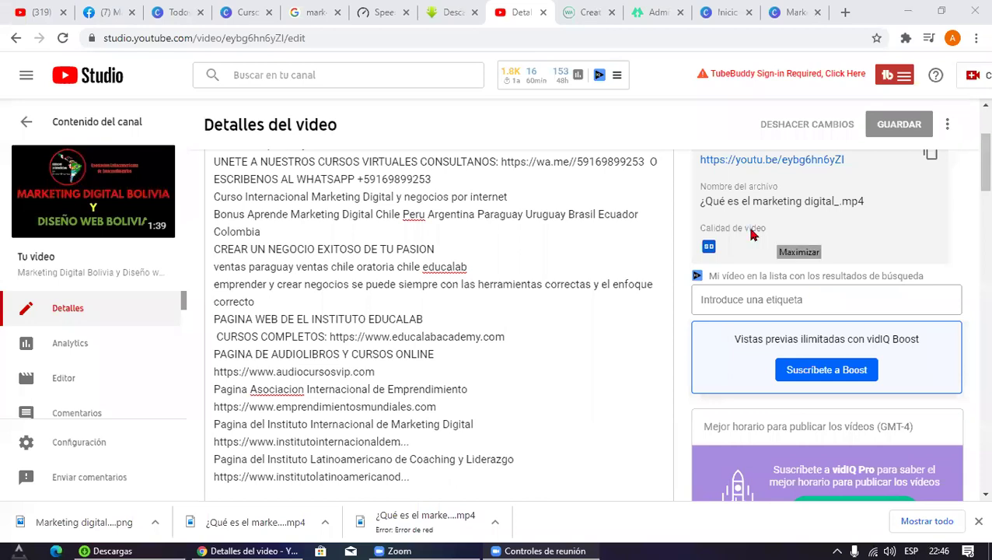
# Switch to the Linktree admin page listing Secretaria Asociacion and Inscribirme a los Cursos.
pyautogui.click(657, 12)
pyautogui.scroll(-3, 722, 184)
pyautogui.scroll(3, 715, 183)
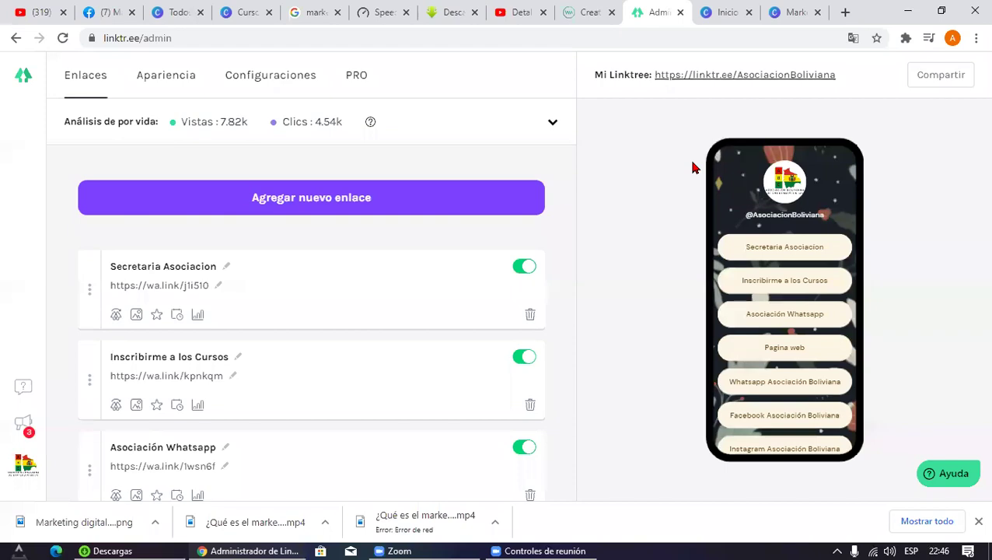
# Search Google for 'bitly' in a new tab.
pyautogui.click(844, 15)
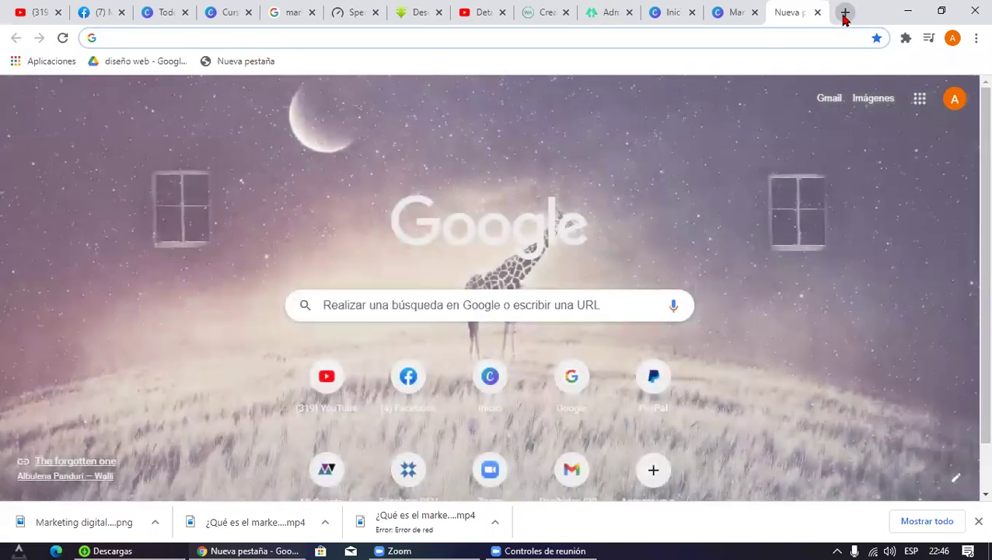
pyautogui.write('bitly')
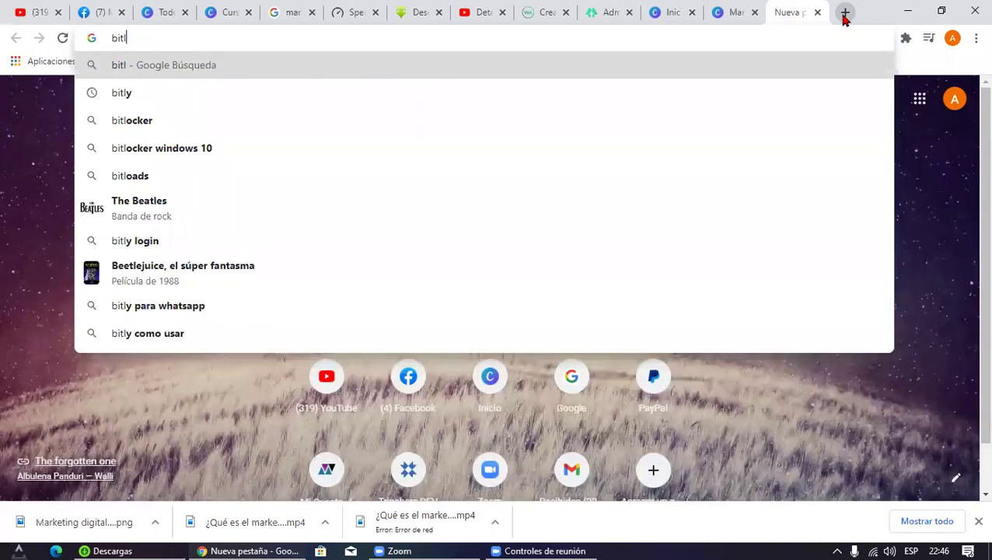
pyautogui.press('Return')
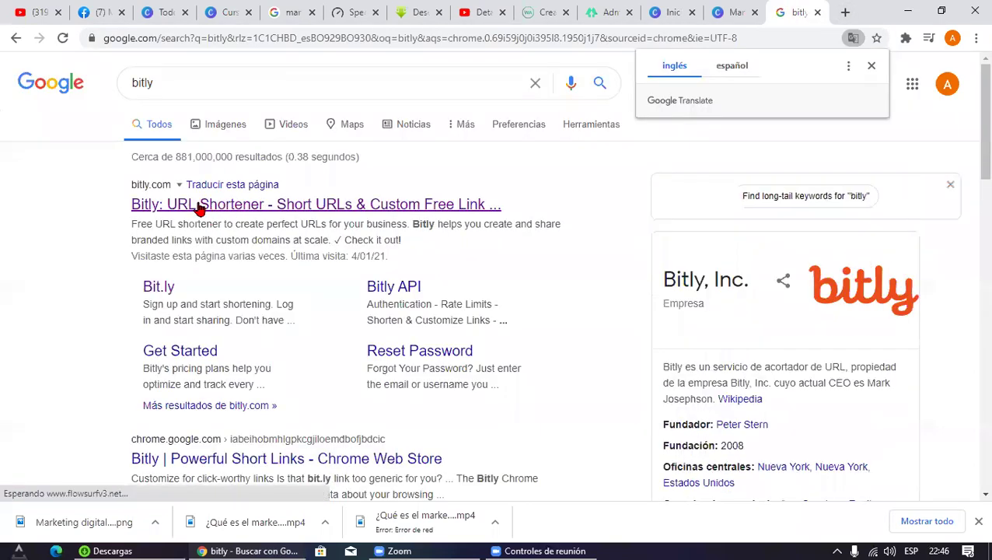
# Compare the Linktree admin page with the bitly results, then go to the Facebook page.
pyautogui.click(593, 20)
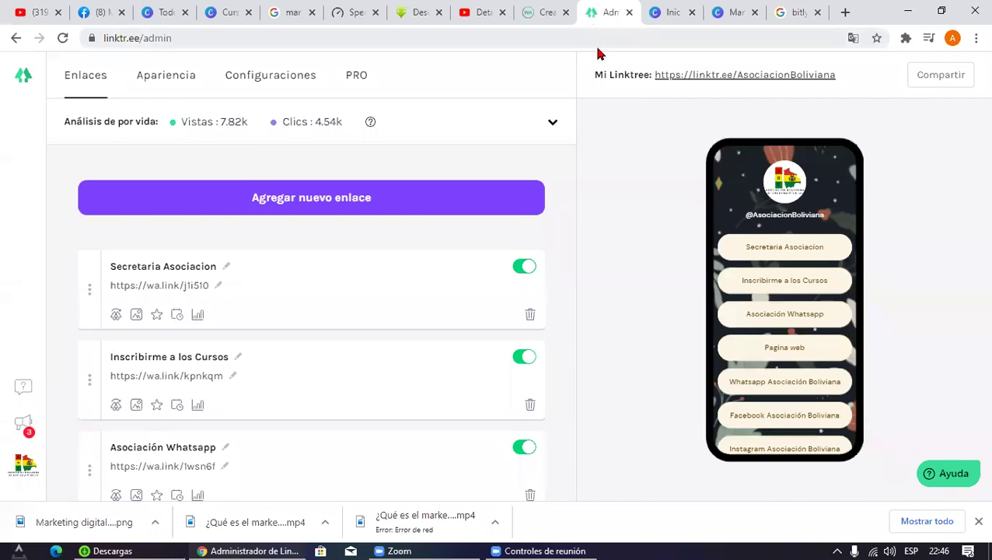
pyautogui.click(799, 13)
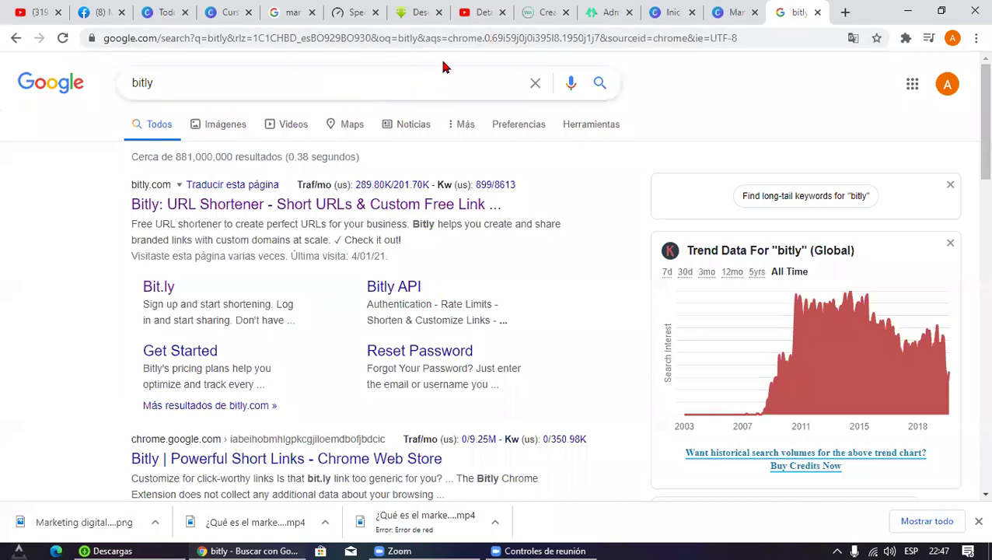
pyautogui.click(604, 13)
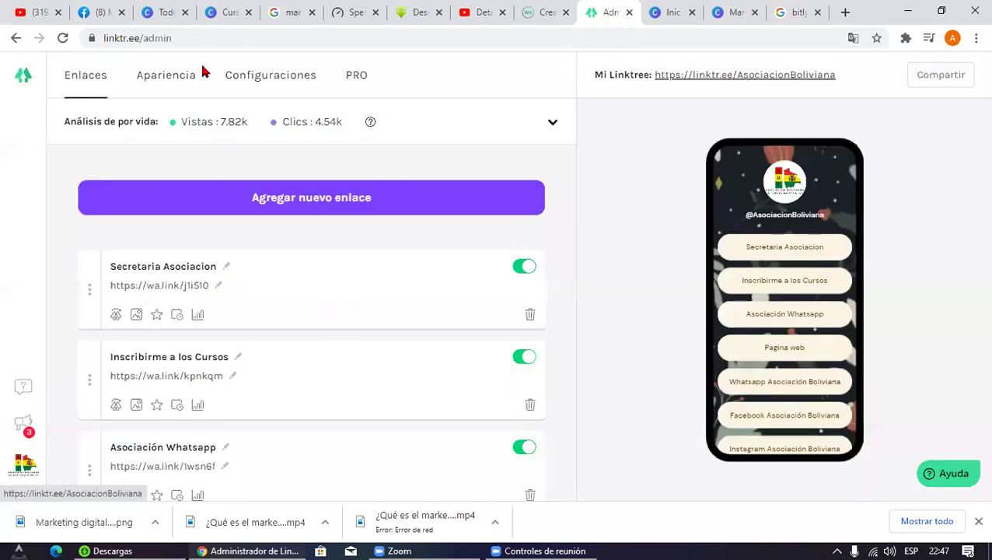
pyautogui.click(85, 12)
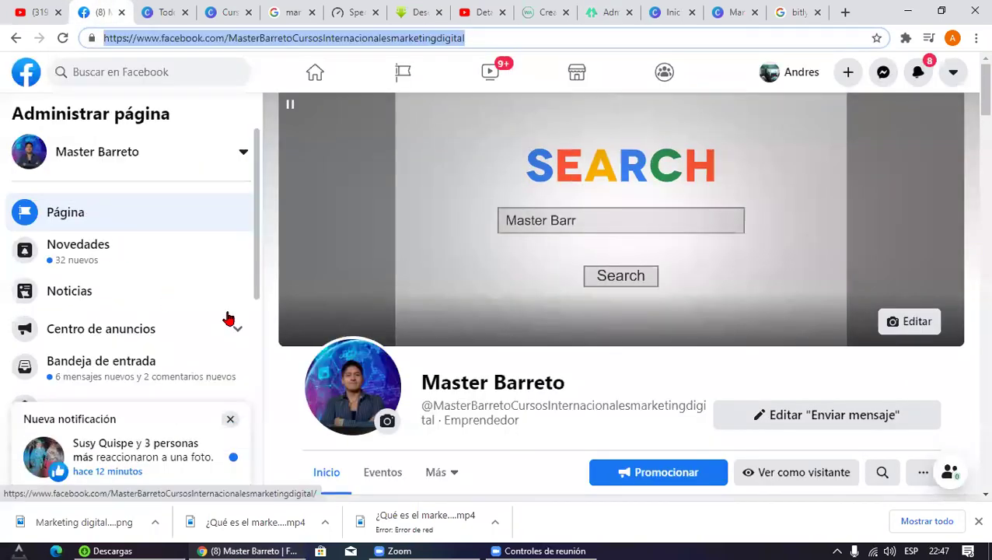
# Switch to the managed Asociación Latinoamericana de Emprendimientos Facebook page.
pyautogui.scroll(-1, 127, 296)
pyautogui.scroll(2, 126, 272)
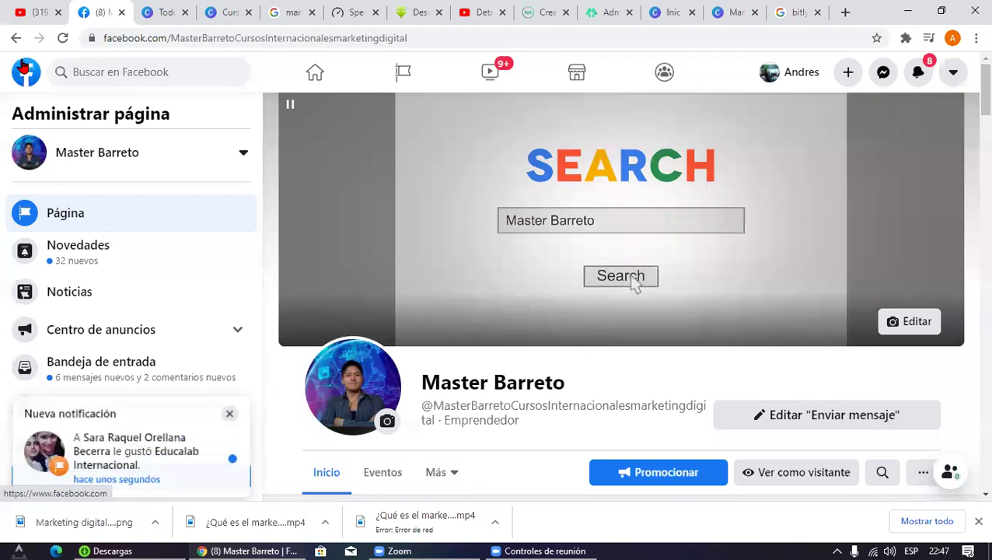
pyautogui.click(27, 72)
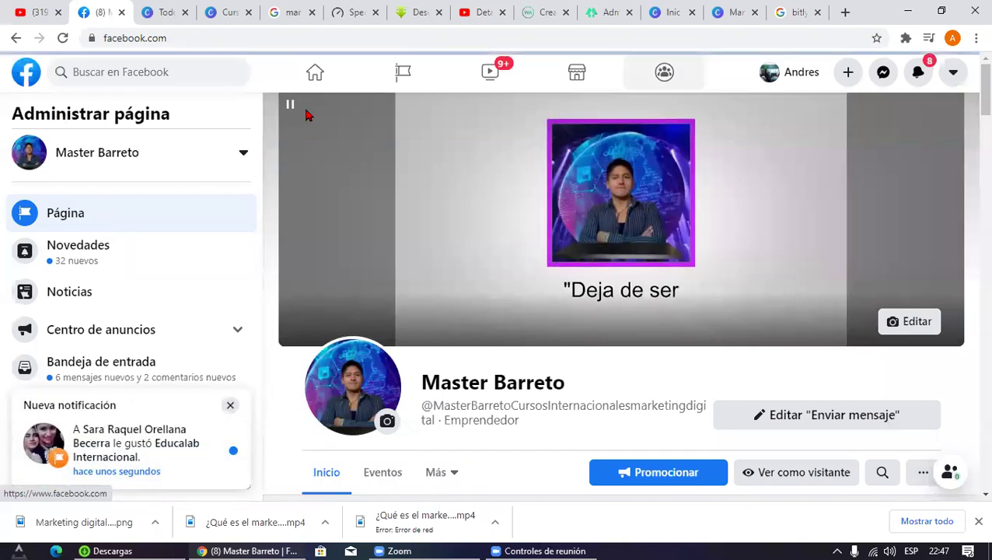
pyautogui.click(232, 155)
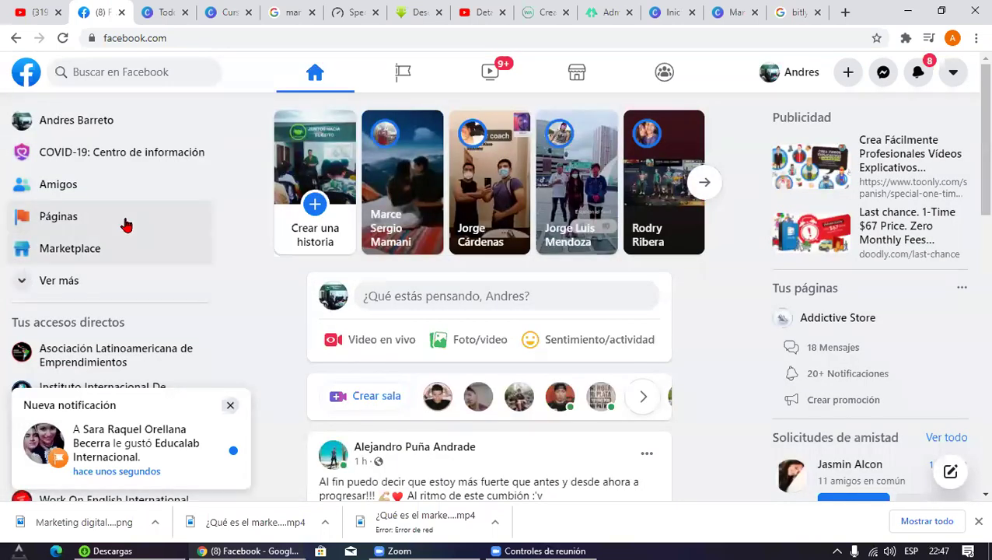
pyautogui.click(126, 224)
pyautogui.click(673, 267)
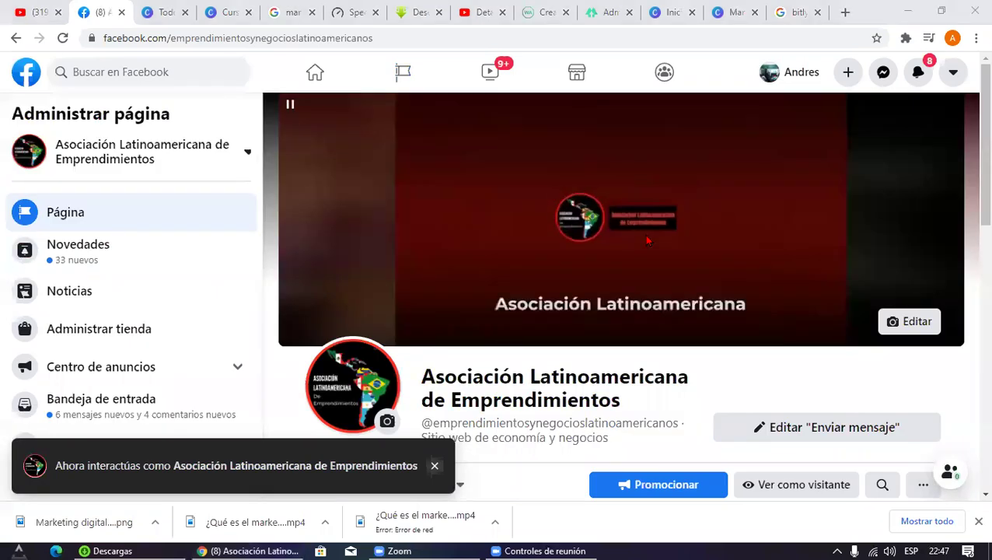
# Expand the course post with 'Ver más' and follow its linktr.ee link.
pyautogui.scroll(-8, 721, 204)
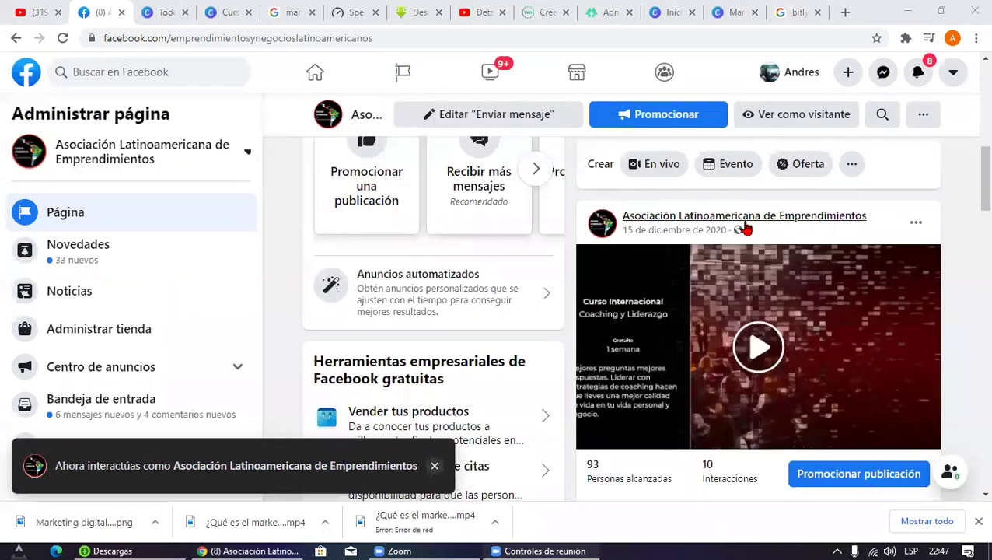
pyautogui.scroll(-6, 744, 228)
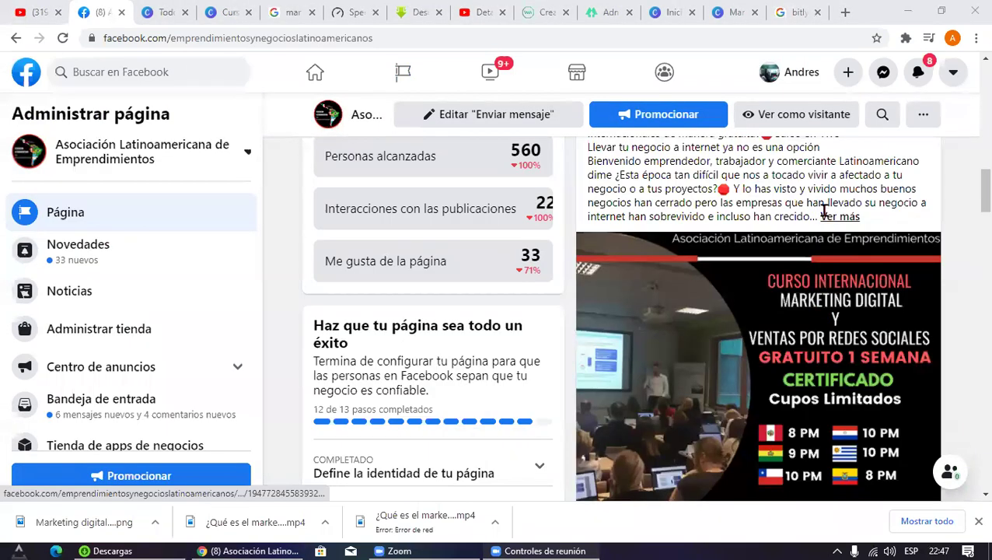
pyautogui.click(824, 211)
pyautogui.scroll(-3, 762, 218)
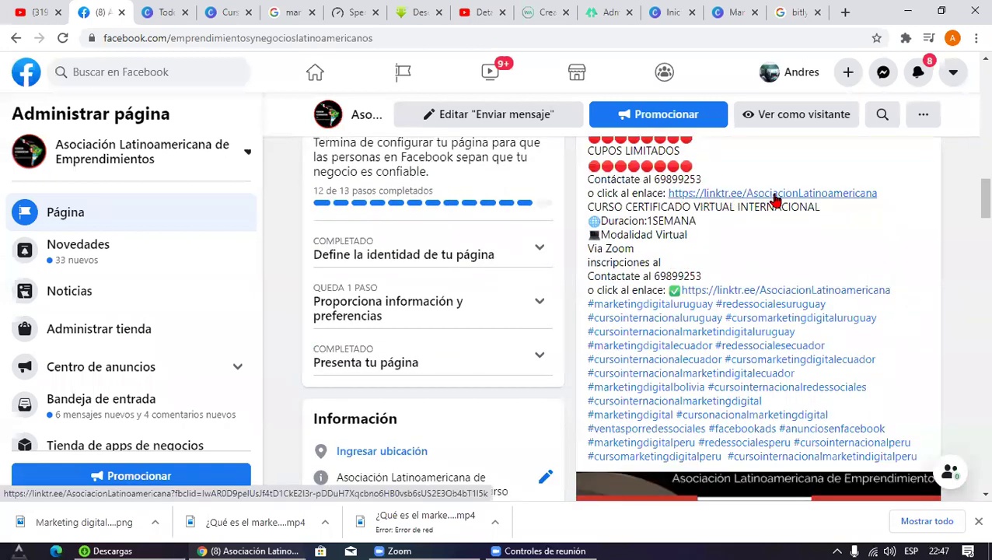
pyautogui.click(778, 201)
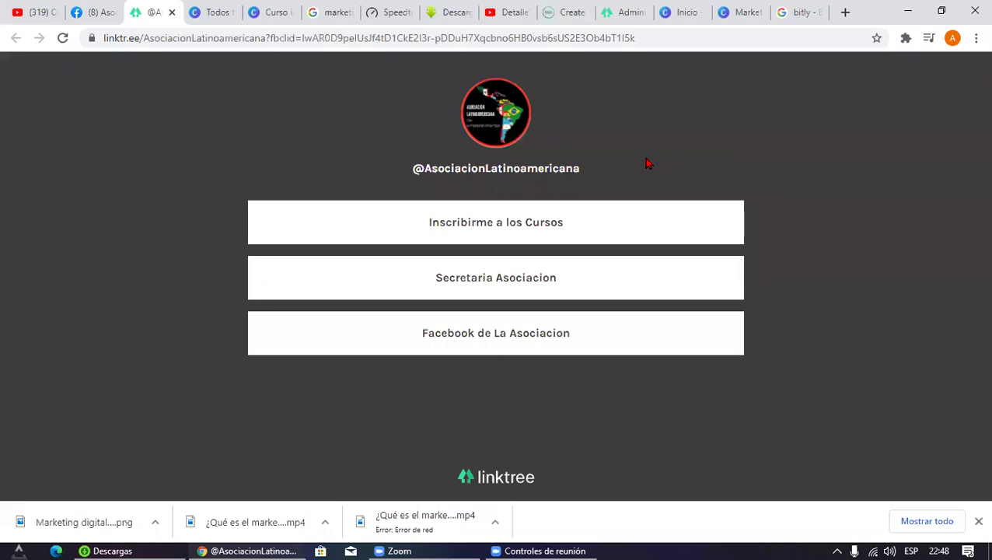
# Copy the profile link from the Linktree admin via Compartir > Copiar.
pyautogui.click(622, 13)
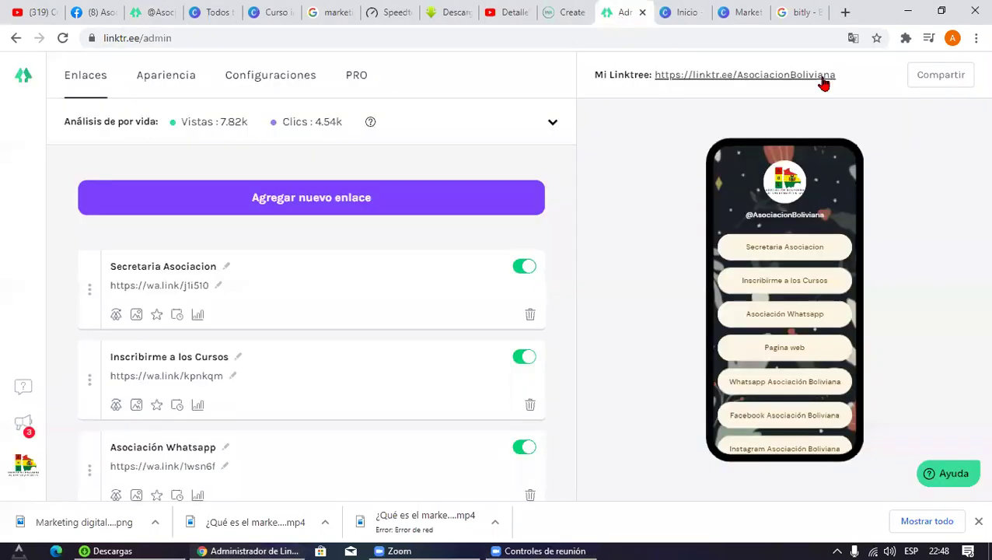
pyautogui.click(942, 75)
pyautogui.click(885, 113)
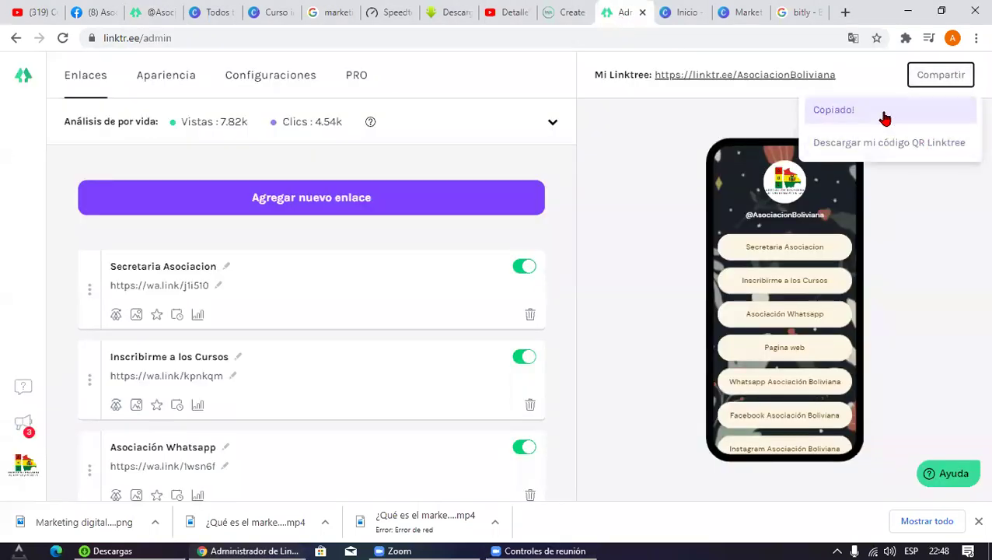
# Load the copied link in a new tab and browse the AsociacionBoliviana page's eight links.
pyautogui.click(845, 12)
pyautogui.write('https://linktr.ee/AsociacionBoliviana')
pyautogui.press('Return')
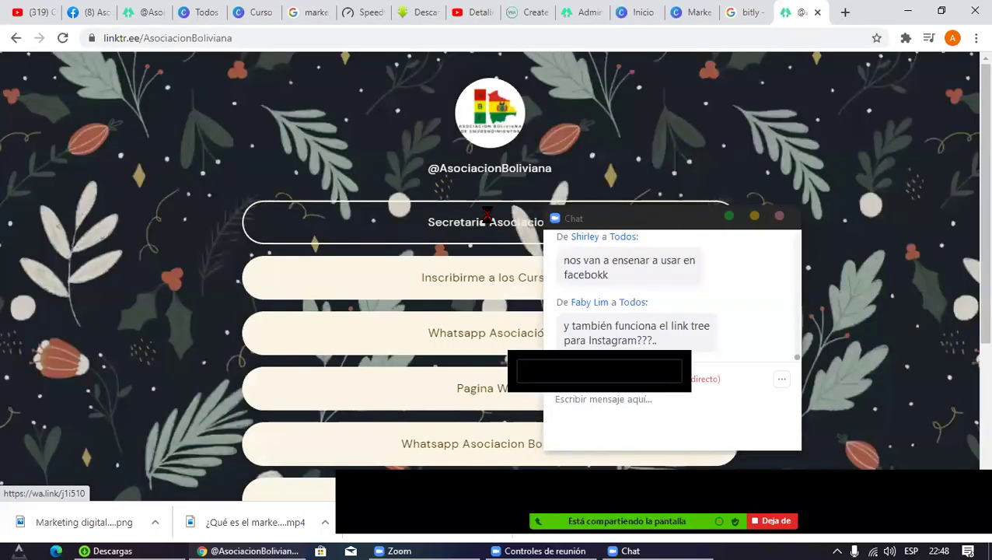
pyautogui.scroll(-3, 364, 325)
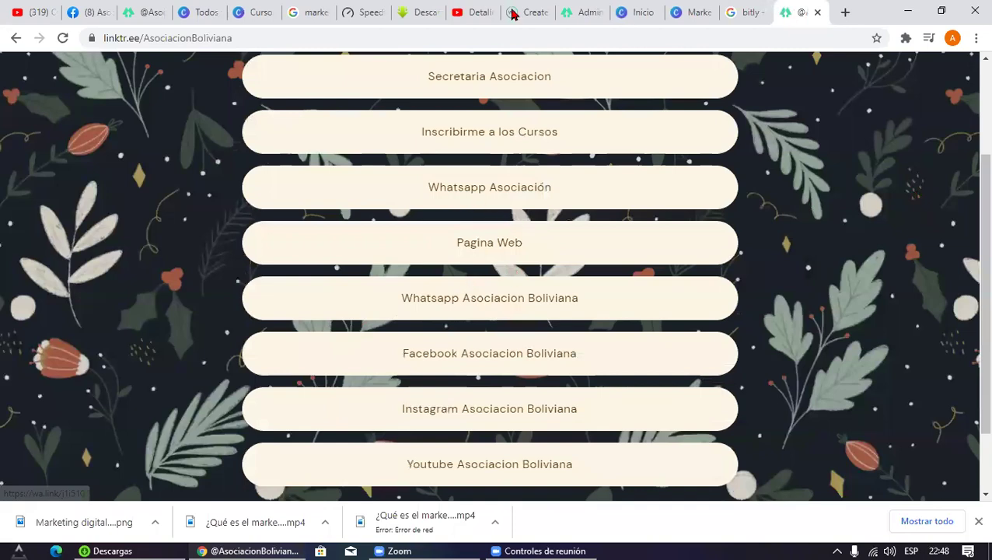
pyautogui.scroll(-2, 231, 212)
pyautogui.scroll(3, 399, 166)
pyautogui.scroll(-1, 187, 177)
pyautogui.scroll(1, 186, 173)
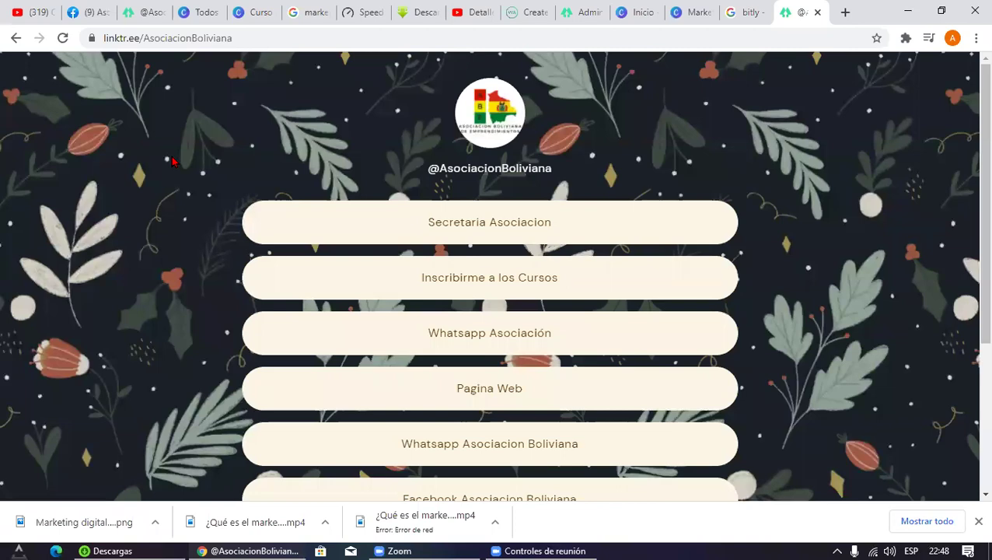
pyautogui.scroll(-3, 270, 138)
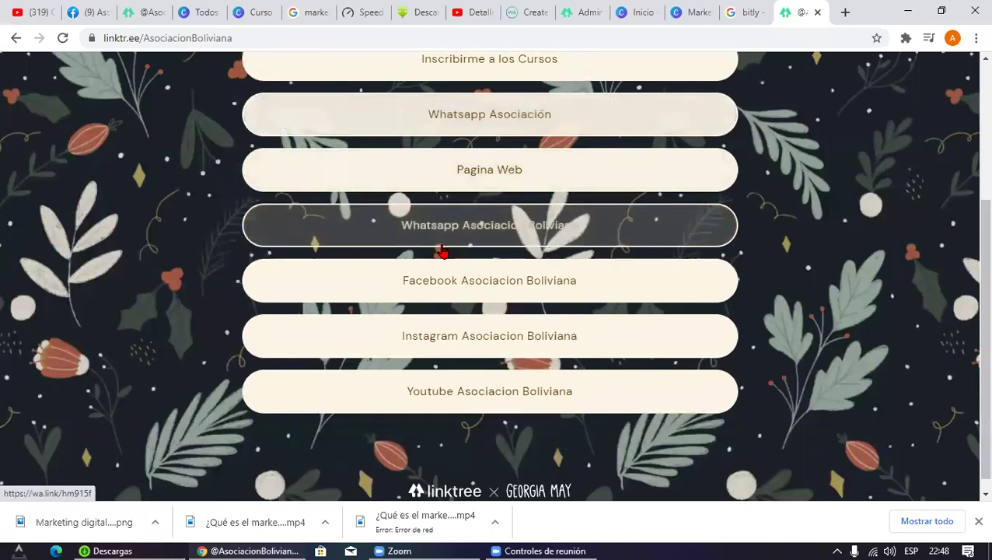
pyautogui.scroll(1, 440, 250)
pyautogui.scroll(2, 442, 251)
pyautogui.scroll(-2, 443, 252)
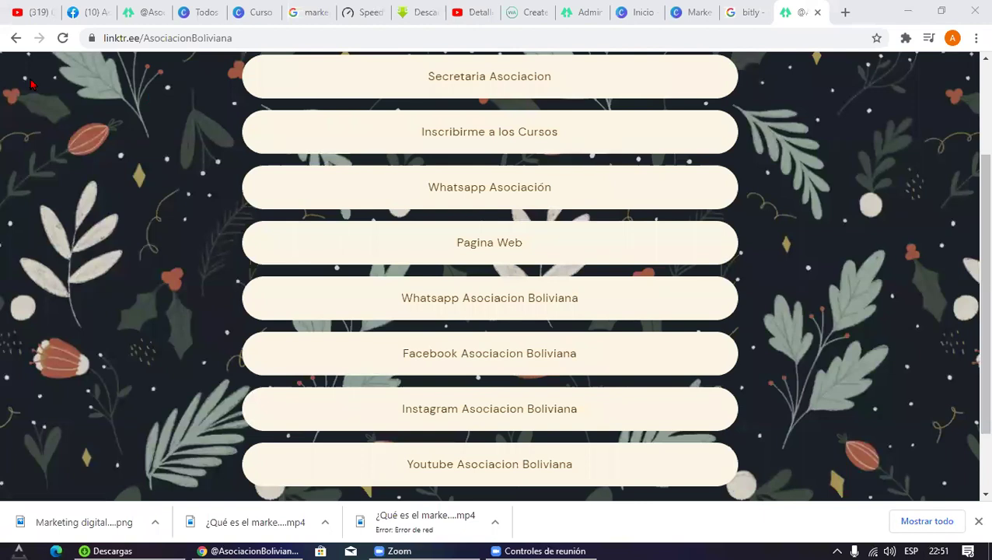
# Toggle between the Facebook and YouTube tabs, ending on the video page showing its seven keyword tags.
pyautogui.click(35, 12)
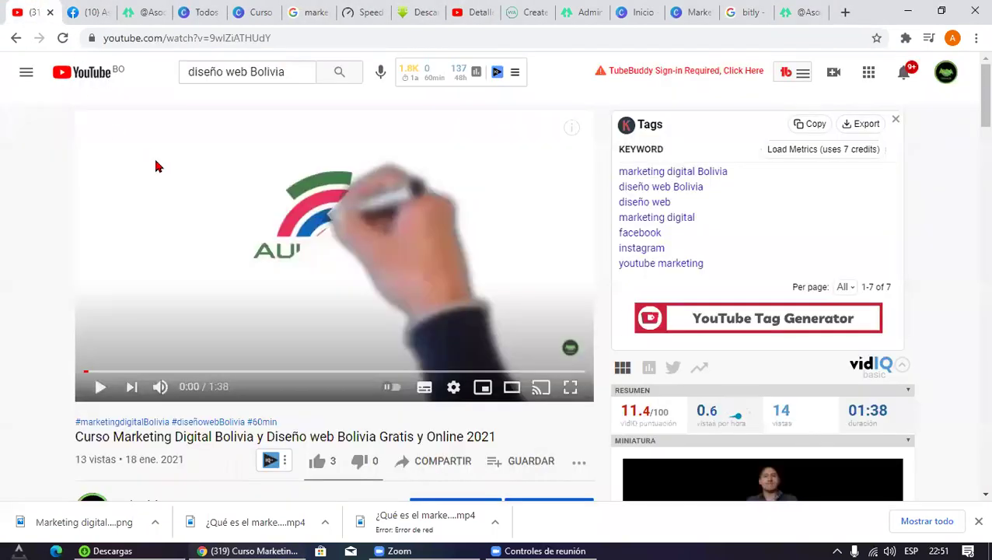
pyautogui.click(89, 9)
pyautogui.click(31, 9)
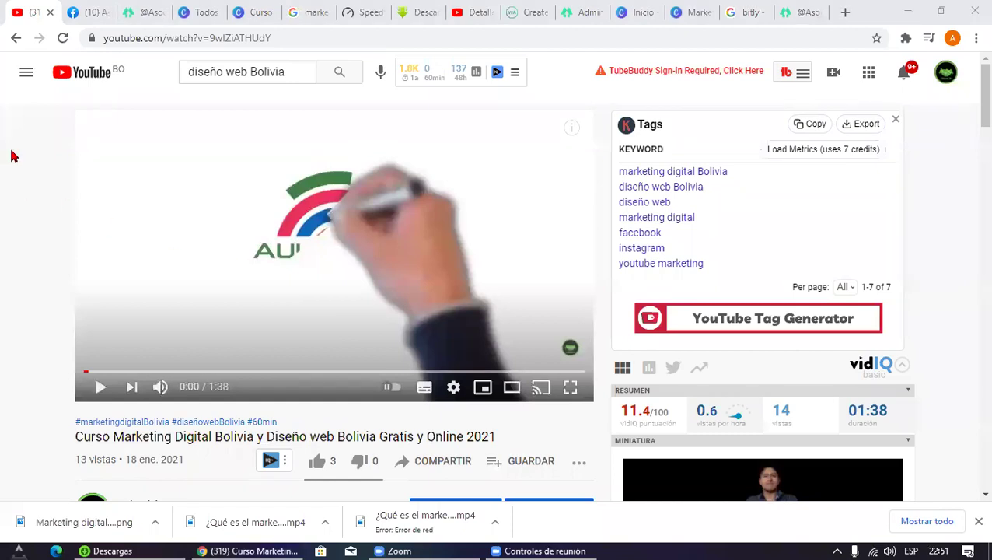
pyautogui.click(94, 9)
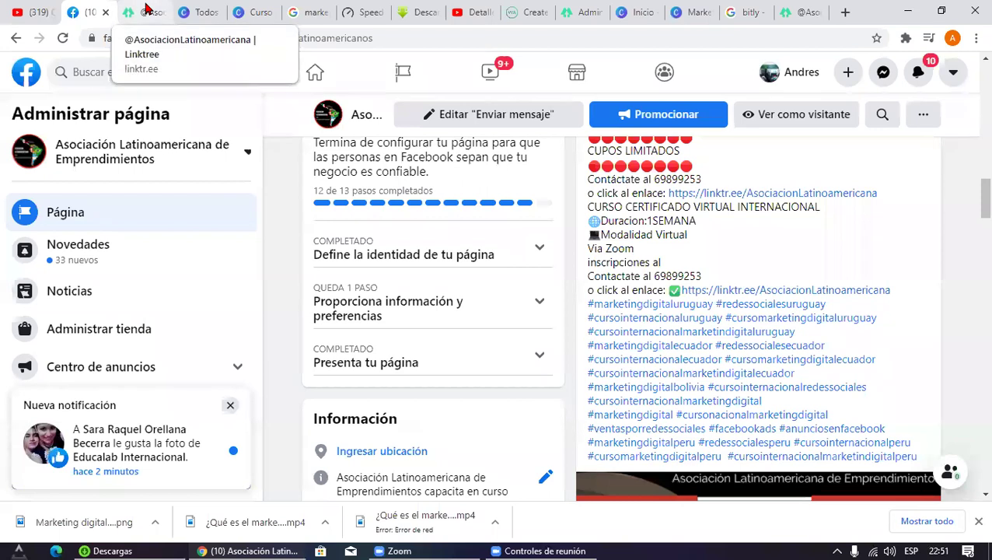
pyautogui.click(26, 9)
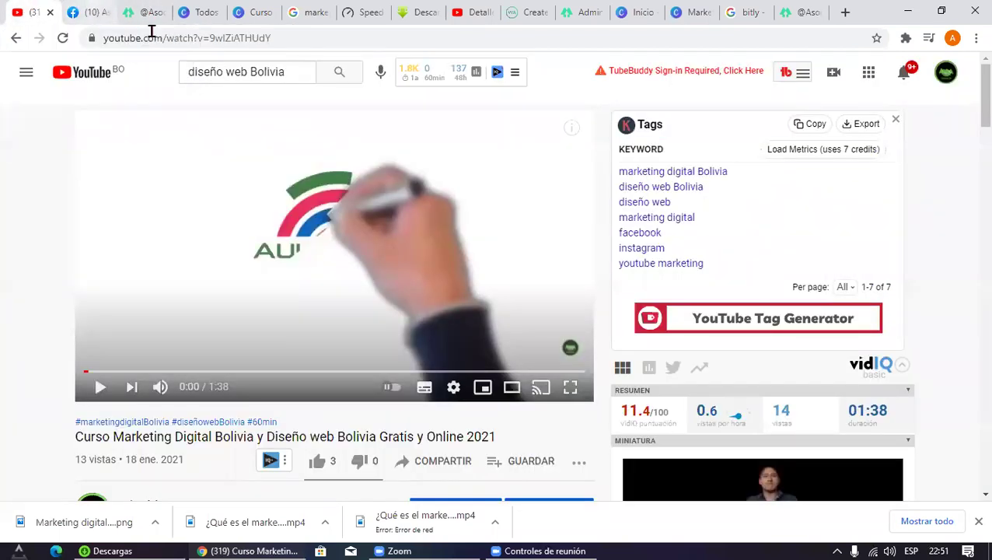
pyautogui.scroll(-2, 307, 263)
pyautogui.scroll(2, 303, 252)
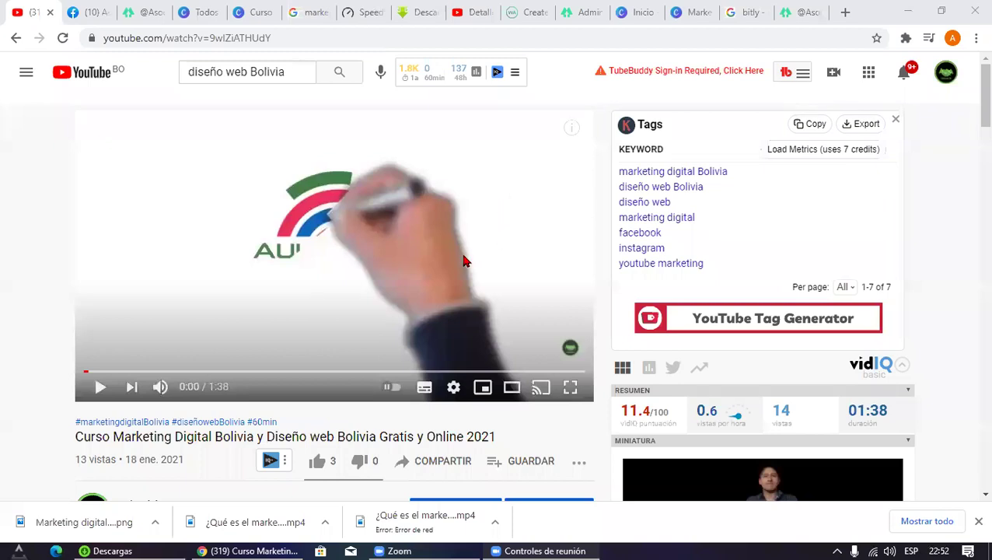
# Search YouTube for 'marketing digital'.
pyautogui.tripleClick(310, 73)
pyautogui.write('marketing digitaL')
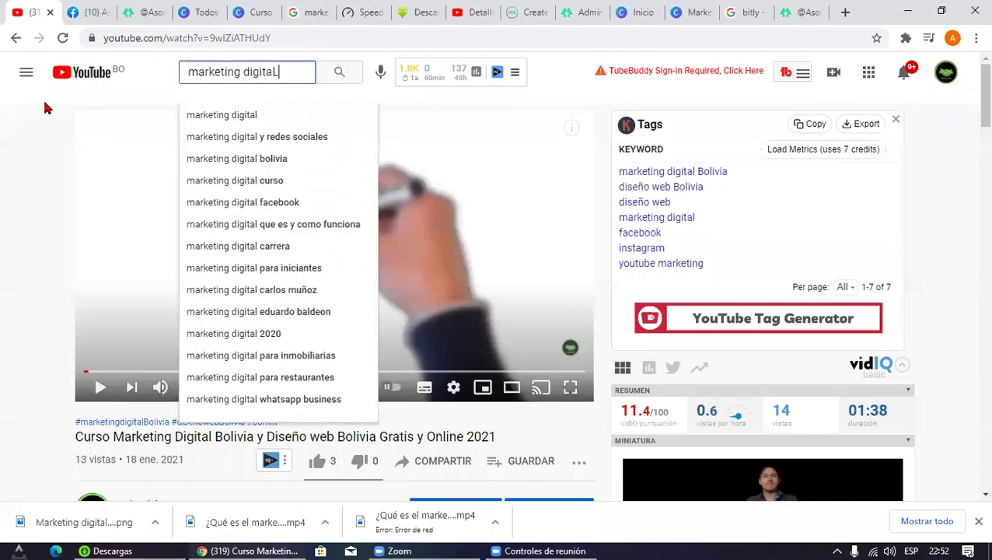
pyautogui.press('BackSpace')
pyautogui.write('l')
pyautogui.press('Return')
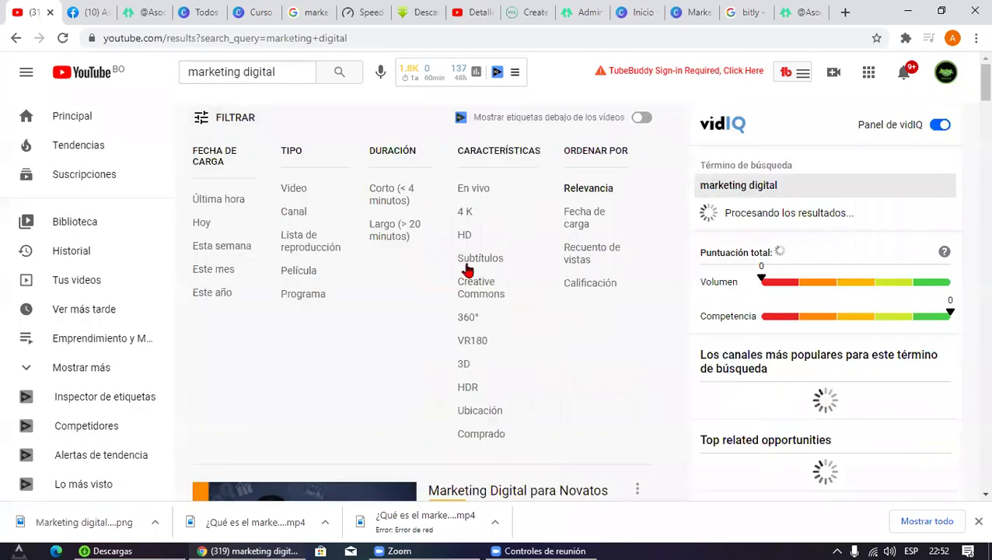
# Filter results to Creative Commons, review vidIQ's 62/100 score, and hide the meeting chat.
pyautogui.click(477, 290)
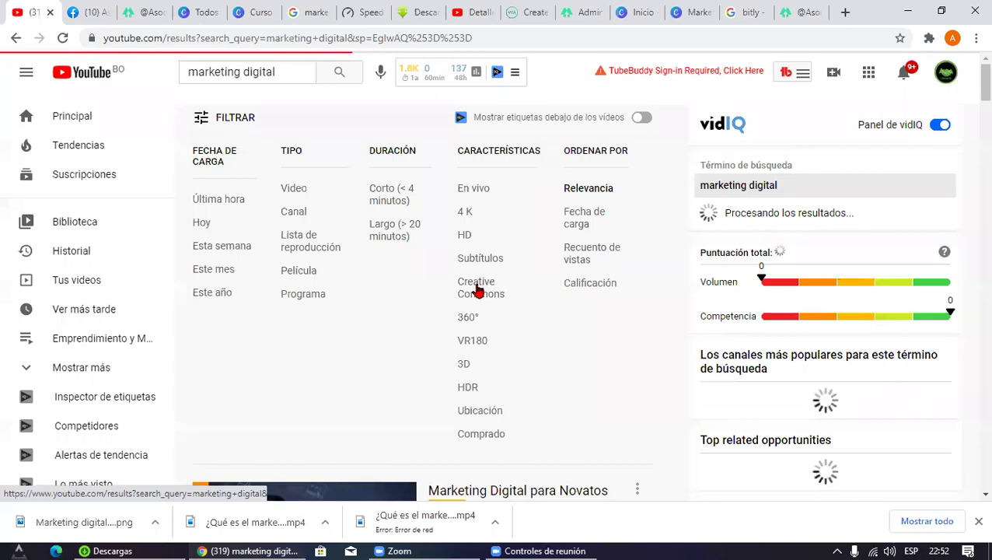
pyautogui.scroll(-4, 364, 165)
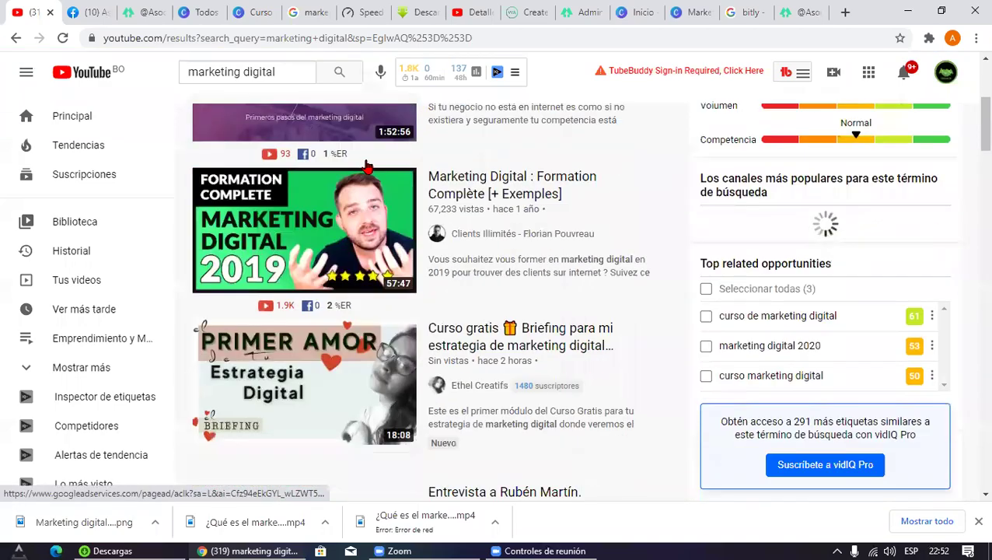
pyautogui.scroll(-4, 453, 233)
pyautogui.scroll(-4, 342, 237)
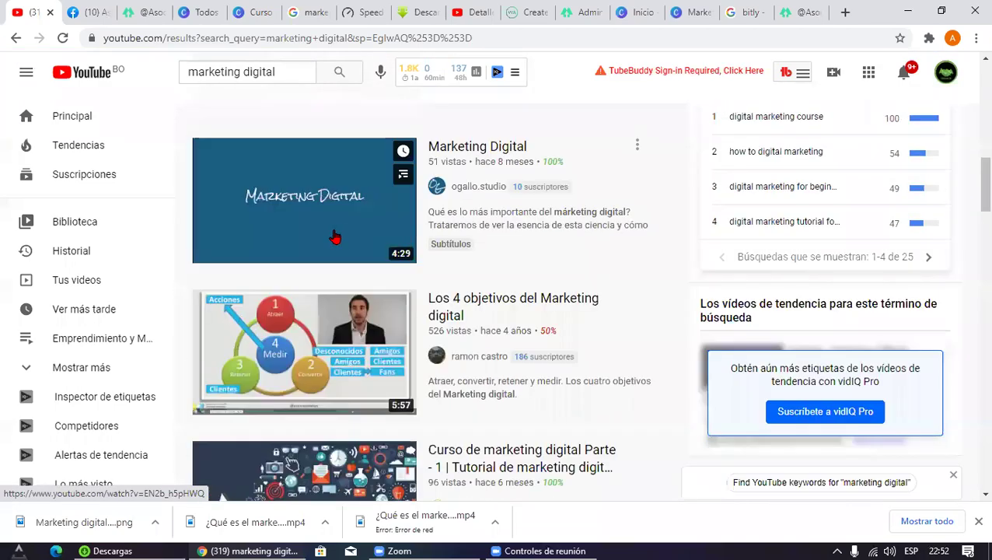
pyautogui.scroll(11, 347, 231)
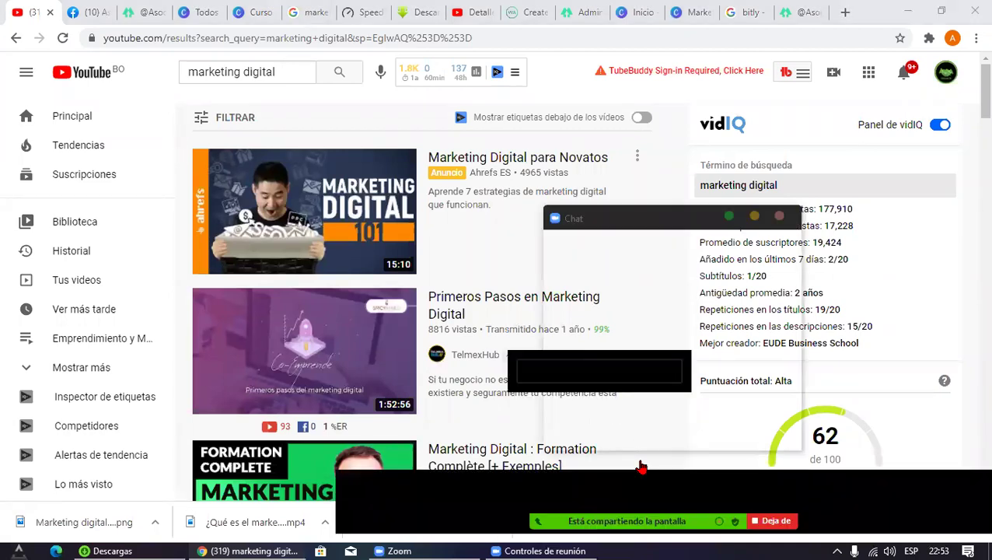
pyautogui.click(631, 544)
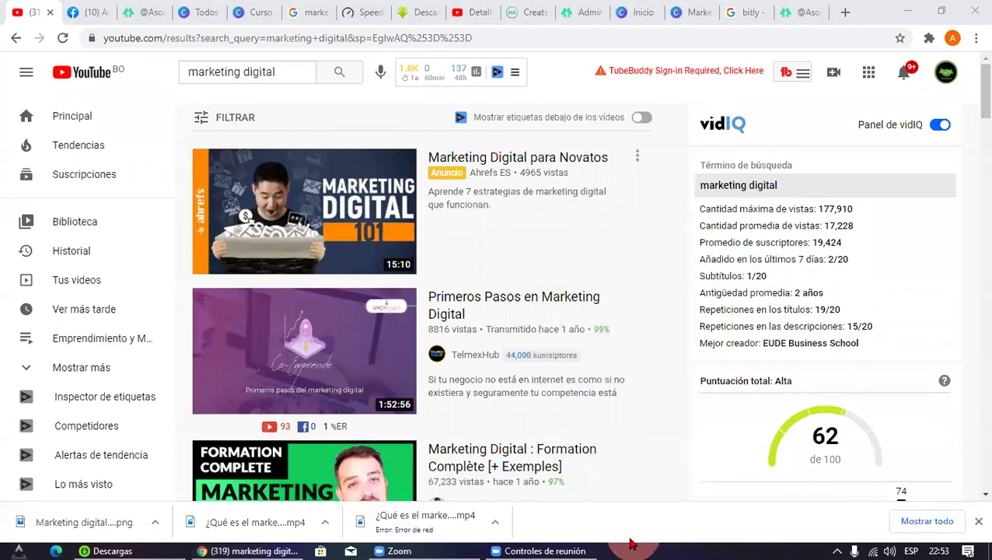
# Search 'pexels videos' in a new tab and open the Pexels free stock videos site.
pyautogui.click(843, 13)
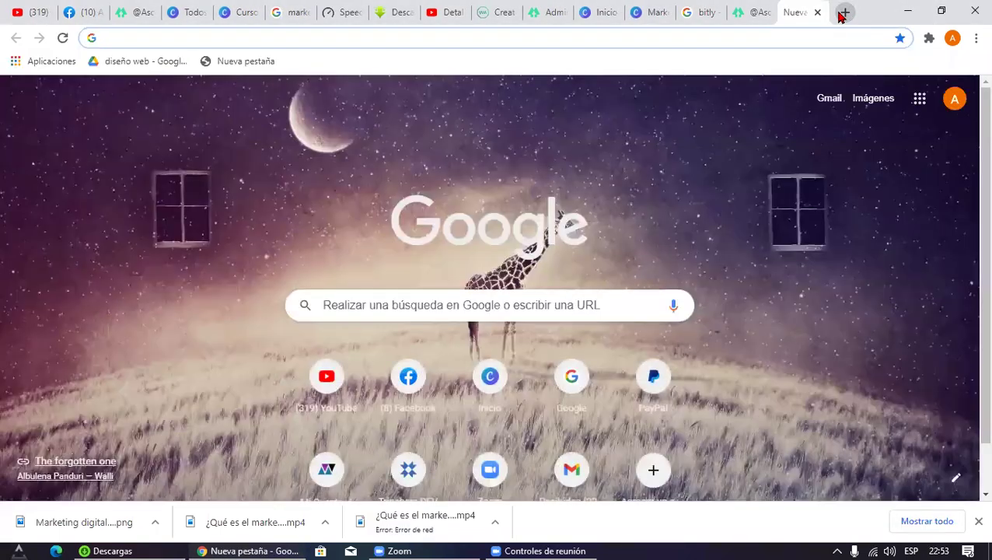
pyautogui.write('pexels')
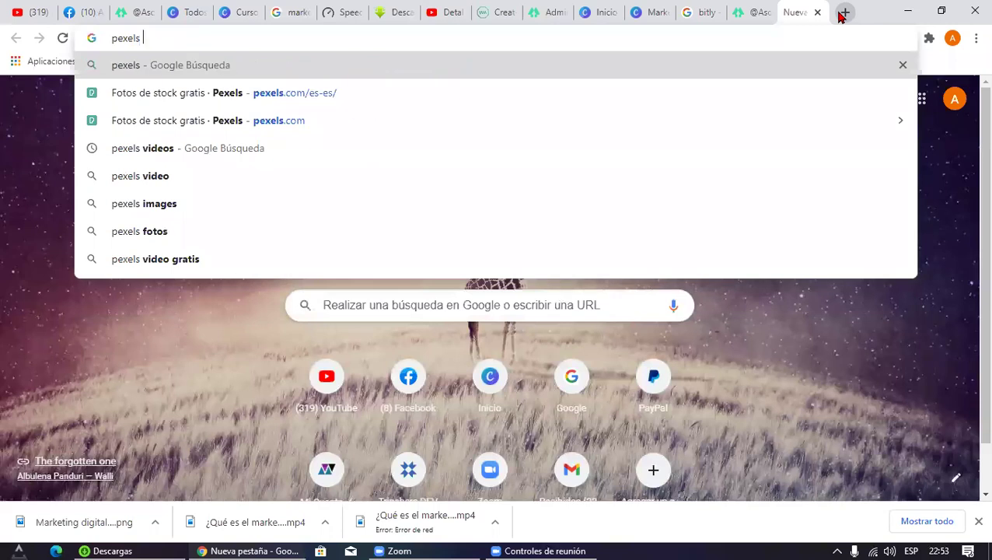
pyautogui.write(' videos')
pyautogui.press('Return')
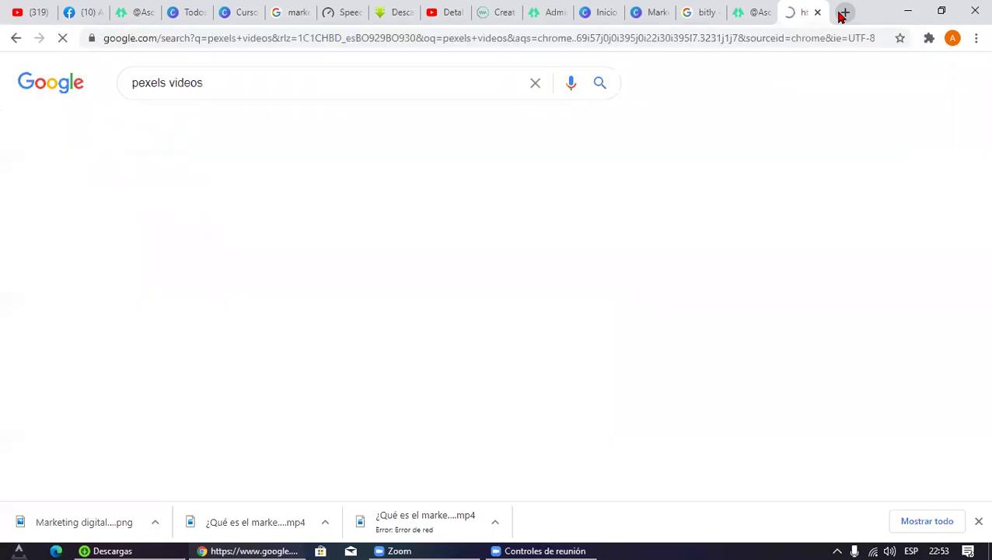
pyautogui.click(281, 203)
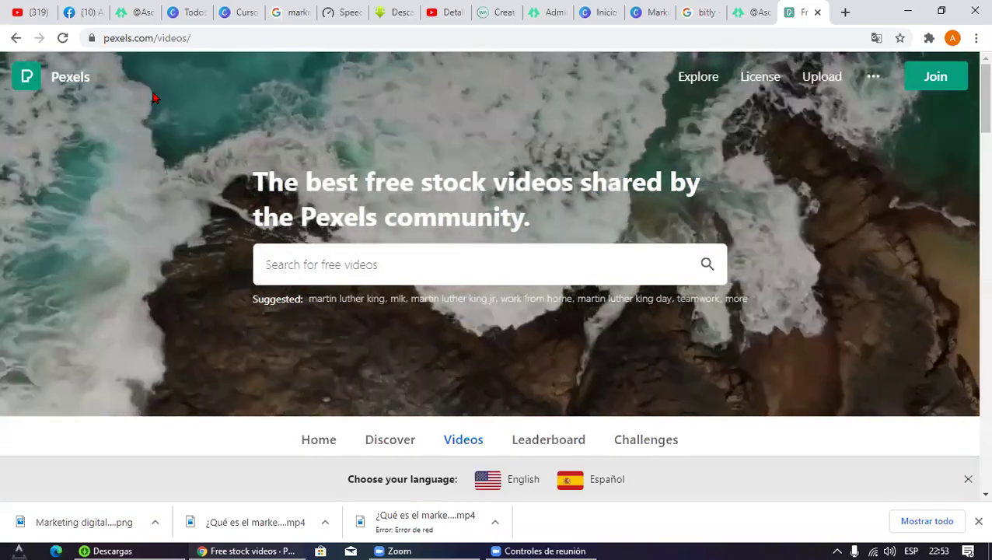
# Open the trending cottonbro clip of jeans and sneakers.
pyautogui.scroll(-5, 558, 269)
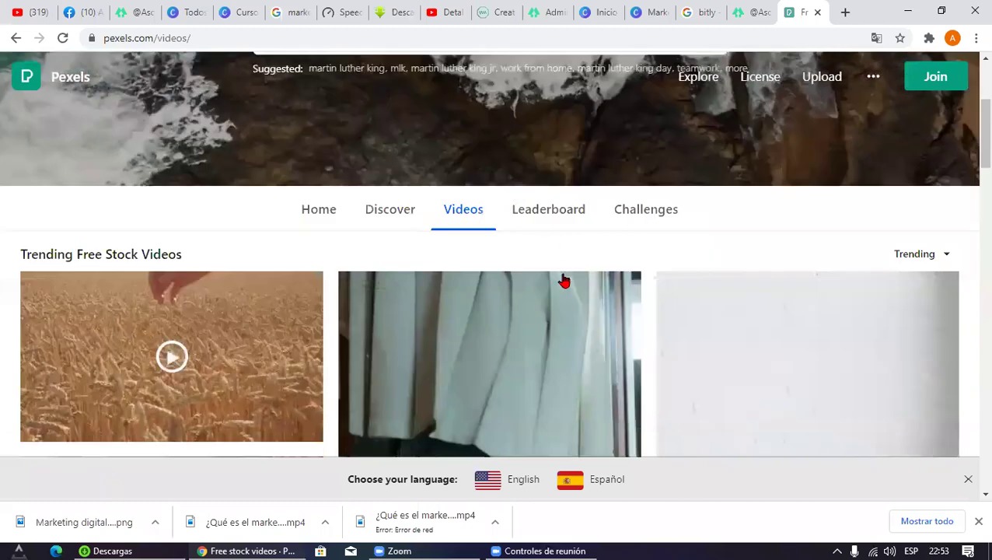
pyautogui.scroll(-3, 173, 232)
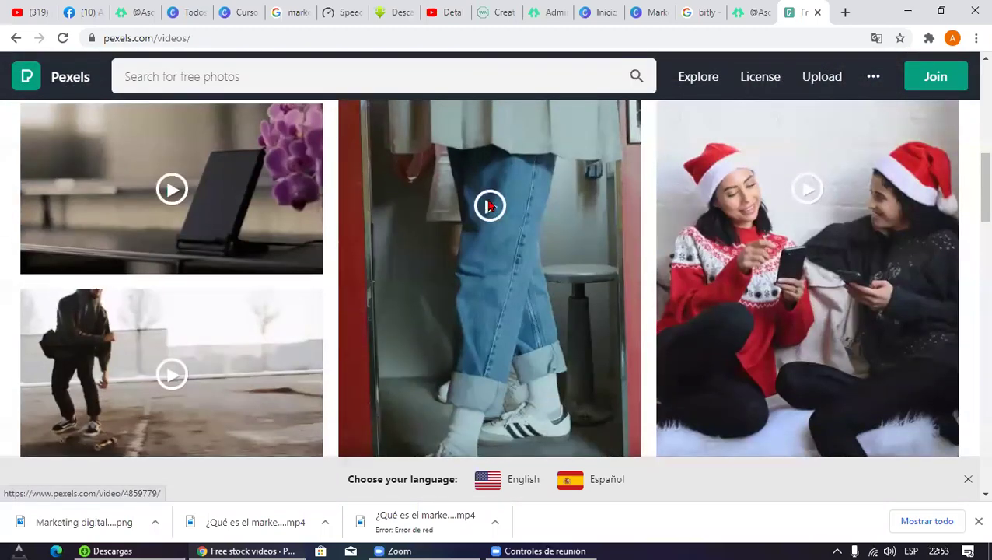
pyautogui.click(486, 205)
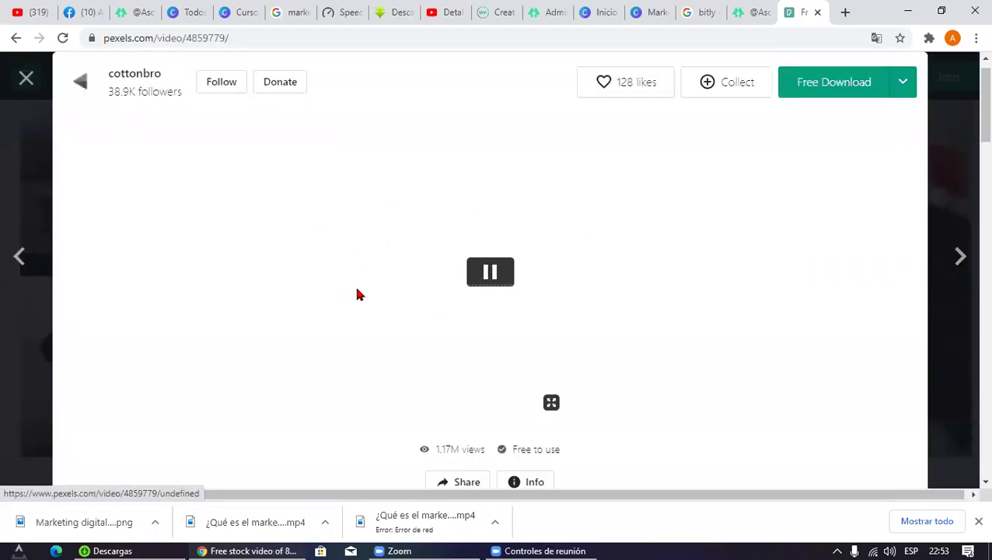
pyautogui.scroll(-1, 414, 206)
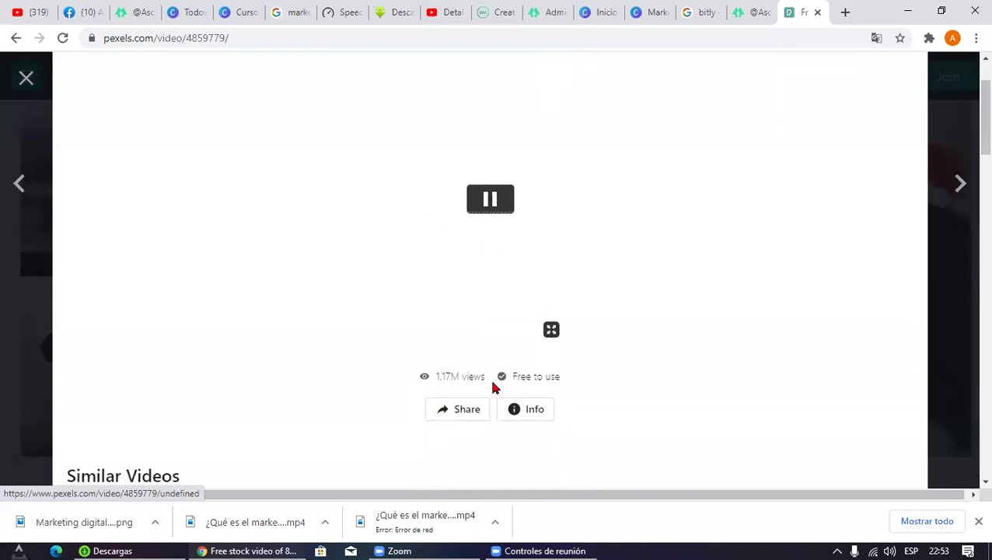
# Annotate the 'Free to use' label with circle, arrow and underline, then play the clip.
pyautogui.moveTo(472, 359)
pyautogui.mouseDown()
pyautogui.moveTo(575, 395)
pyautogui.moveTo(472, 356)
pyautogui.mouseUp()
pyautogui.moveTo(700, 269)
pyautogui.mouseDown()
pyautogui.moveTo(595, 372)
pyautogui.moveTo(624, 377)
pyautogui.mouseUp()
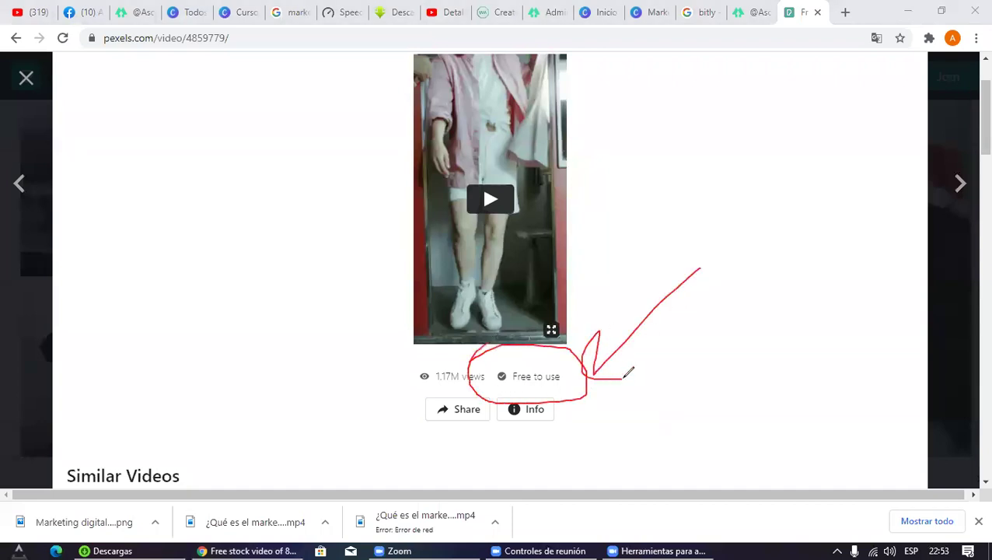
pyautogui.moveTo(550, 394)
pyautogui.mouseDown()
pyautogui.moveTo(678, 451)
pyautogui.moveTo(617, 397)
pyautogui.moveTo(550, 457)
pyautogui.mouseUp()
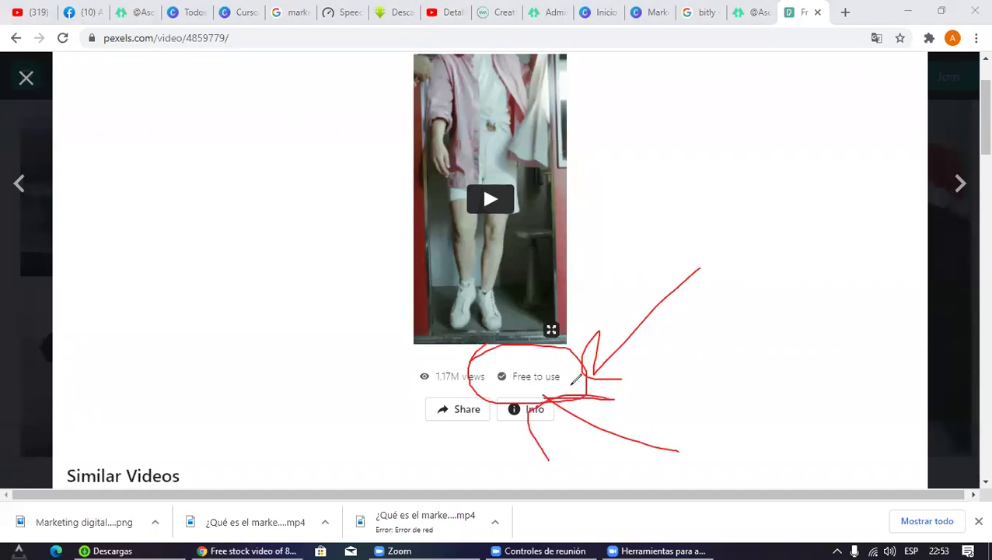
pyautogui.moveTo(472, 381); pyautogui.dragTo(643, 391)
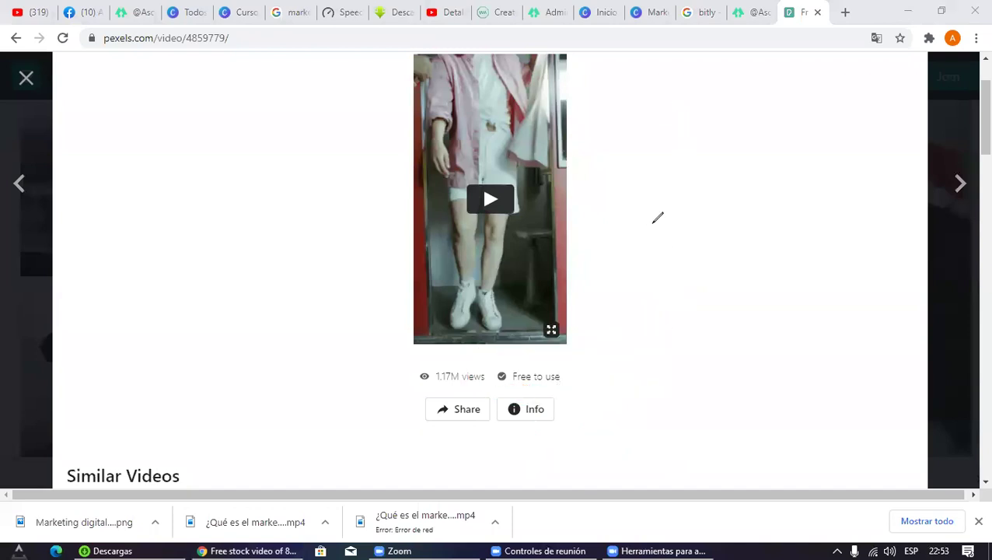
pyautogui.scroll(1, 510, 260)
pyautogui.click(500, 286)
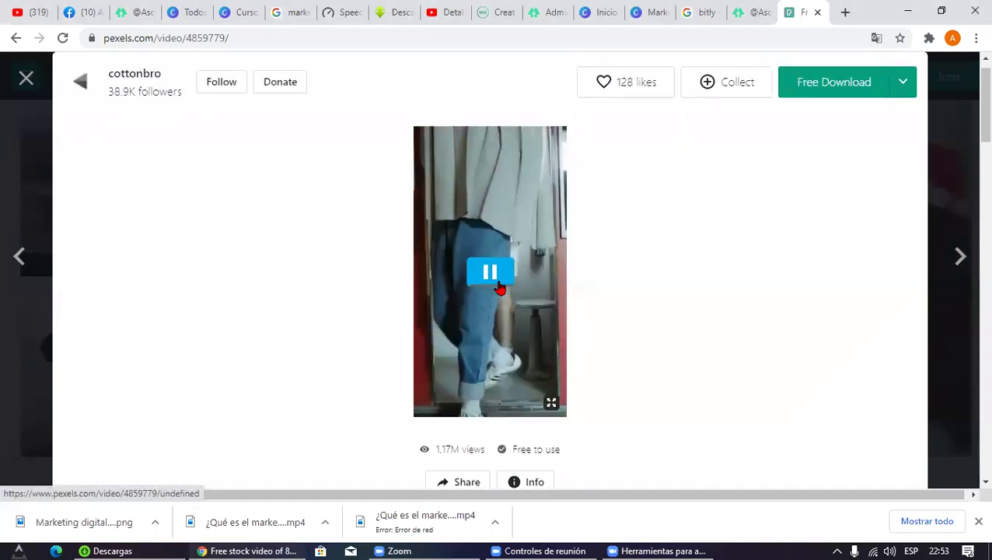
# Browse cottonbro's Pexels profile video grid, then return to the YouTube Studio video details tab.
pyautogui.click(81, 81)
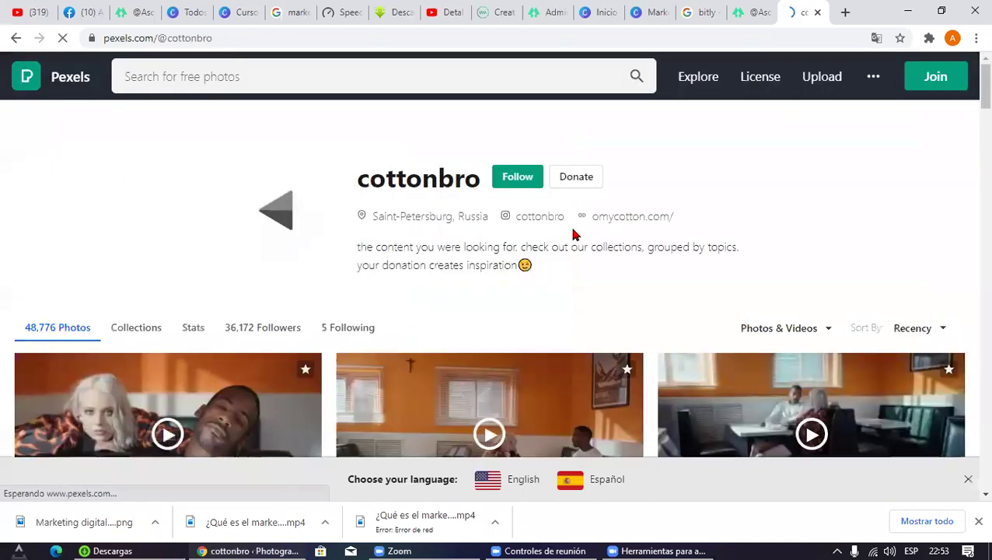
pyautogui.scroll(-3, 625, 271)
pyautogui.scroll(-10, 626, 271)
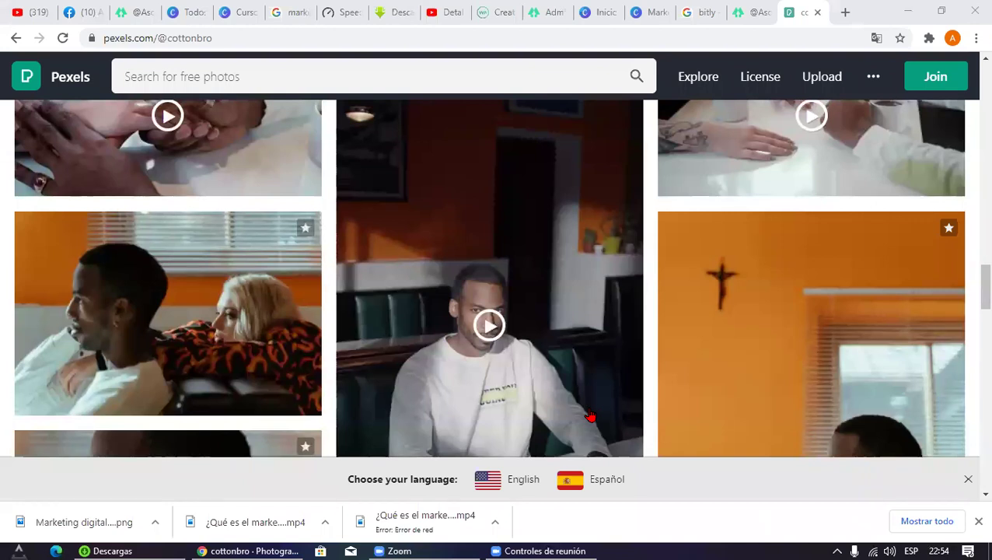
pyautogui.click(446, 9)
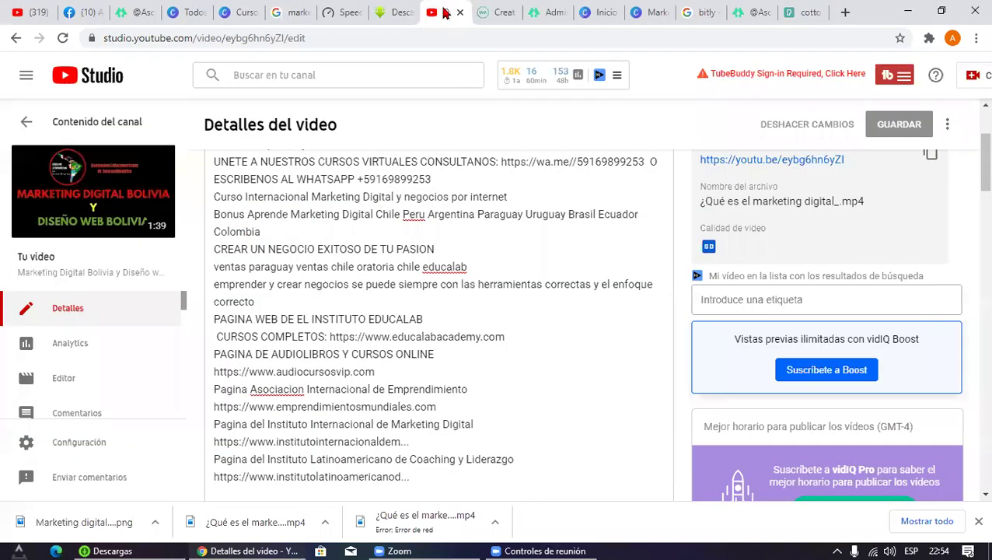
# Switch between the open tabs and return to the YouTube Studio video details.
pyautogui.scroll(5, 254, 195)
pyautogui.hotkey('ctrl', '1')
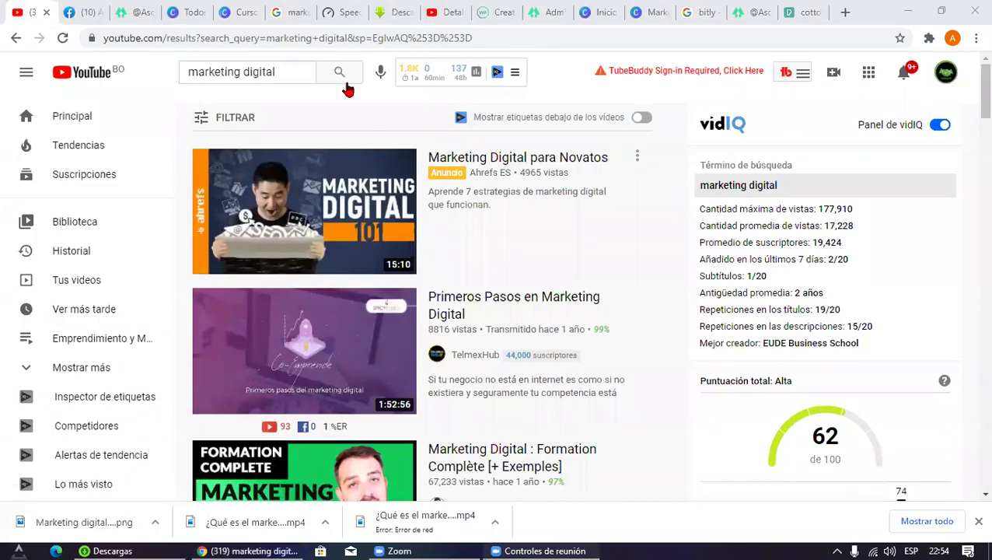
pyautogui.click(940, 82)
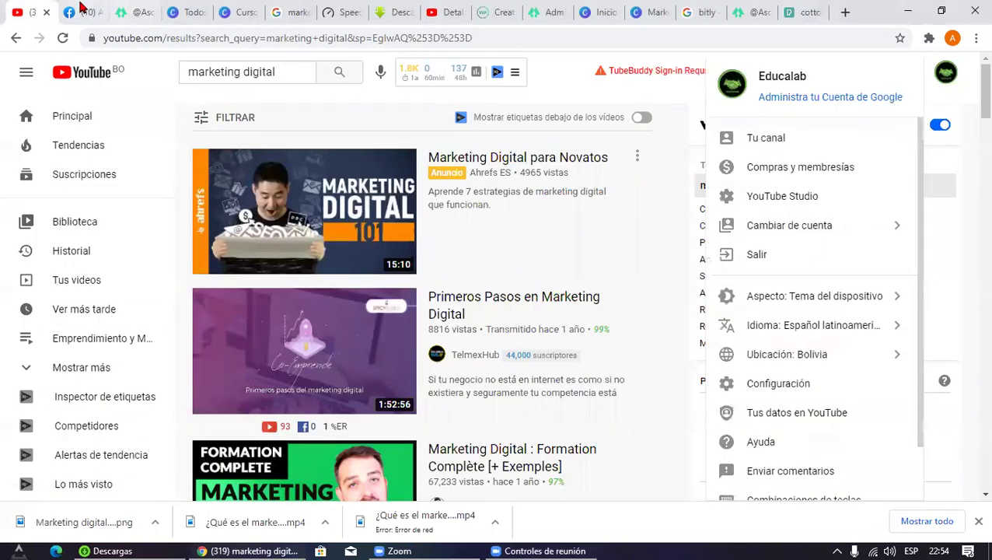
pyautogui.click(99, 10)
pyautogui.click(27, 12)
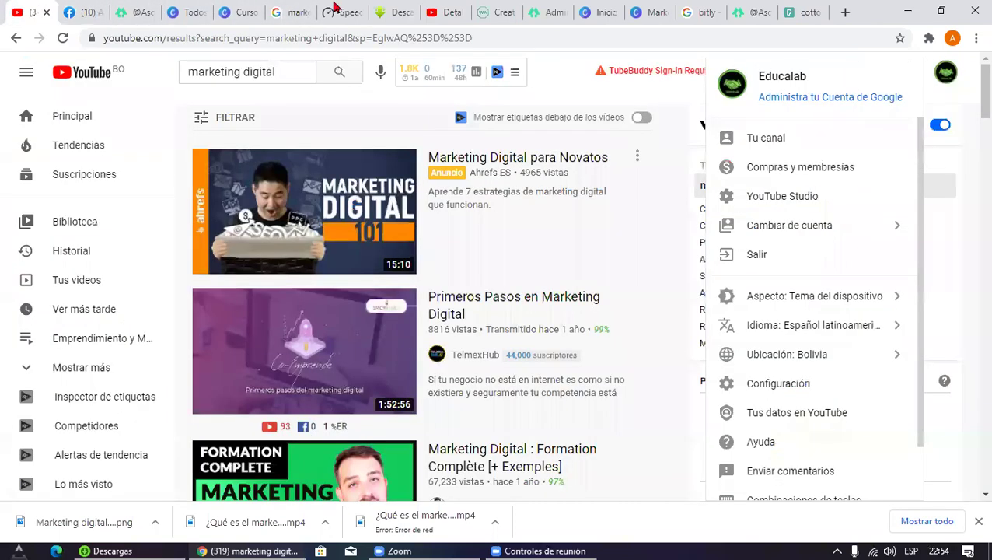
pyautogui.click(429, 10)
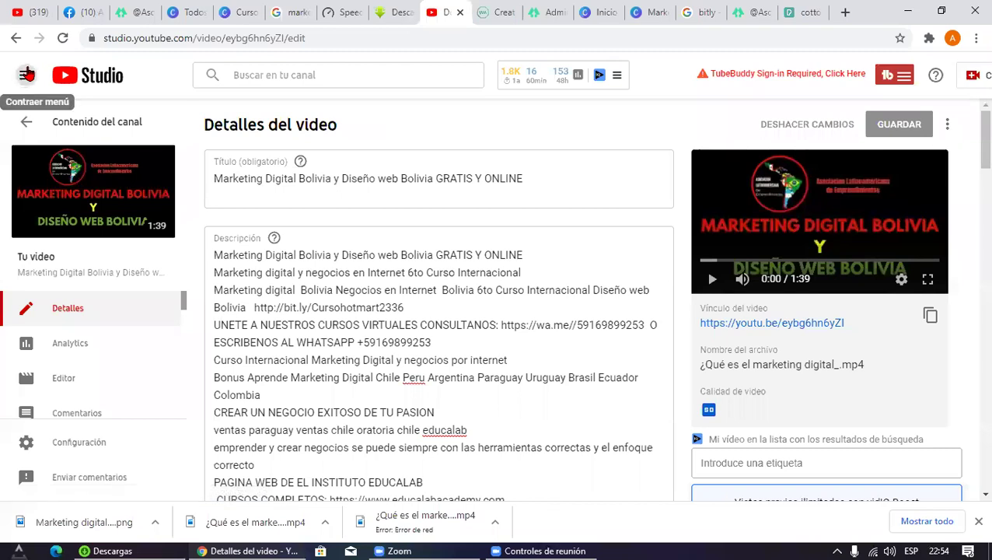
pyautogui.click(26, 74)
pyautogui.click(976, 75)
pyautogui.click(874, 160)
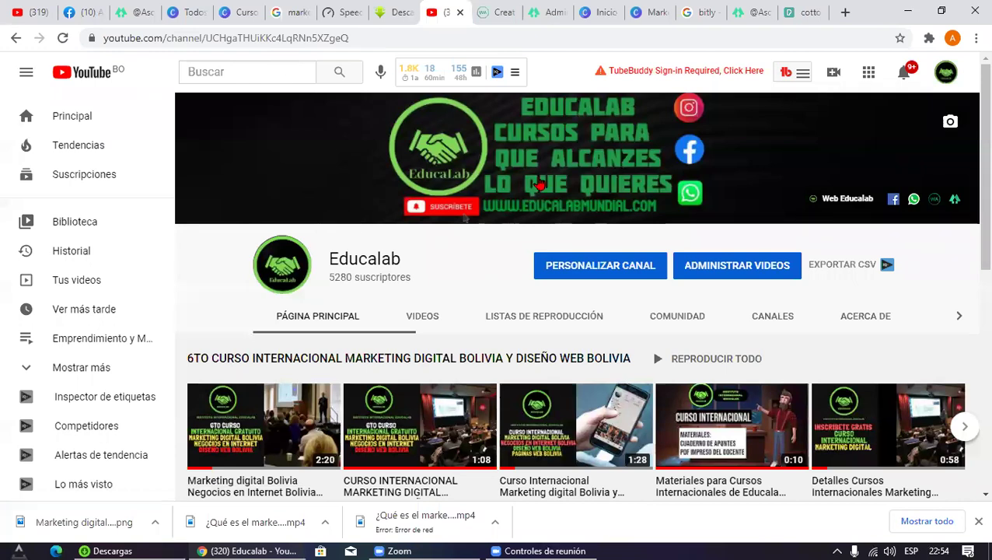
pyautogui.click(426, 322)
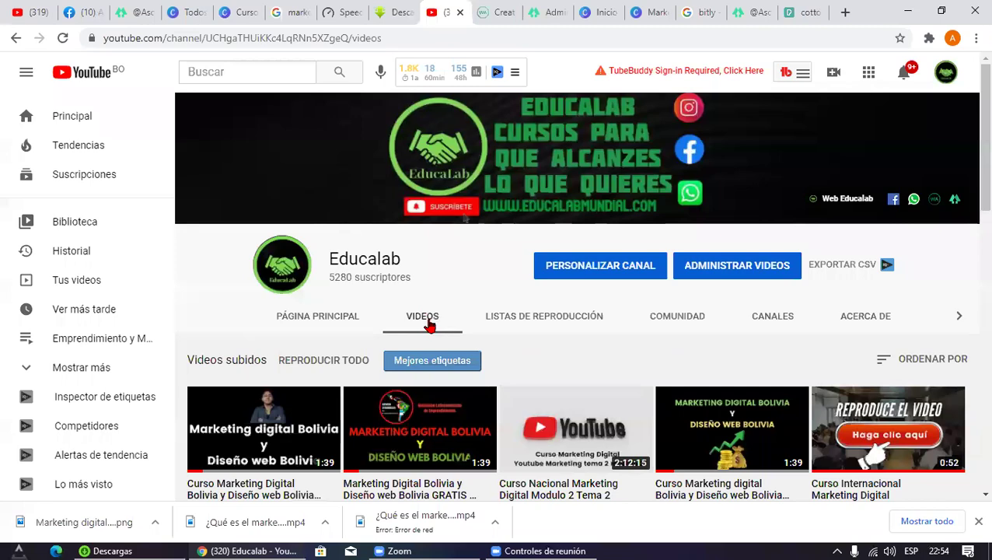
# Open 'Curso Marketing Digital Bolivia y Diseño web Bolivia', pause it, and expand its description.
pyautogui.scroll(-2, 311, 334)
pyautogui.click(233, 349)
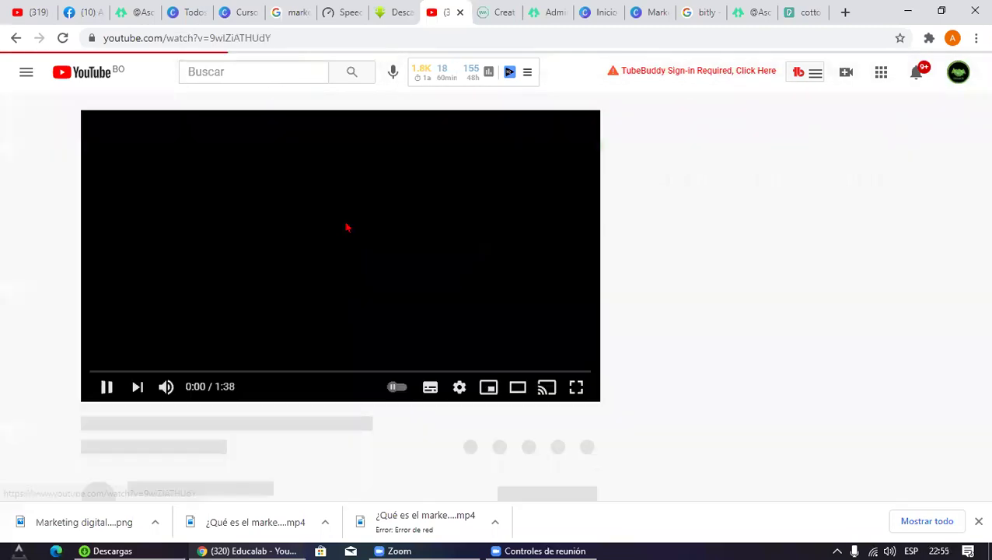
pyautogui.click(347, 227)
pyautogui.scroll(-4, 48, 289)
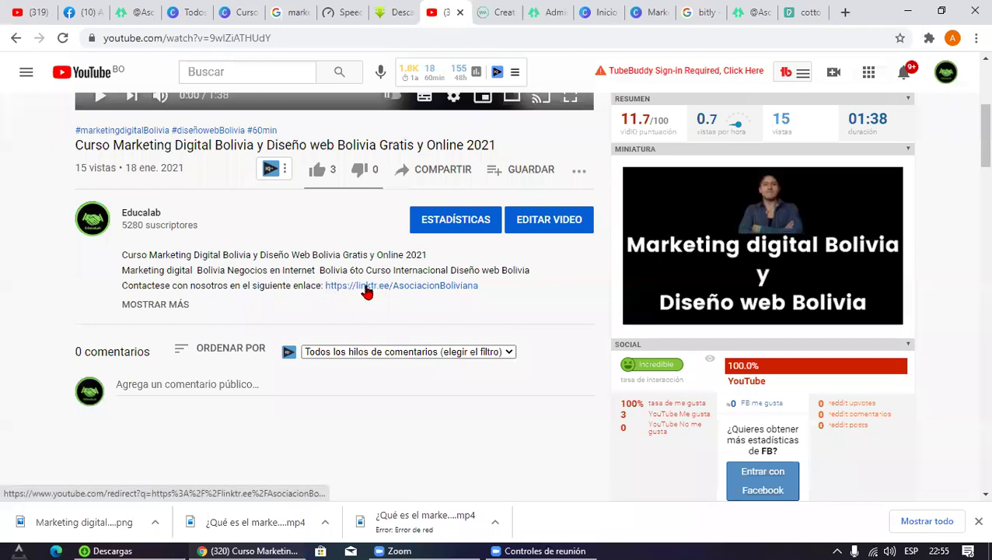
pyautogui.click(170, 305)
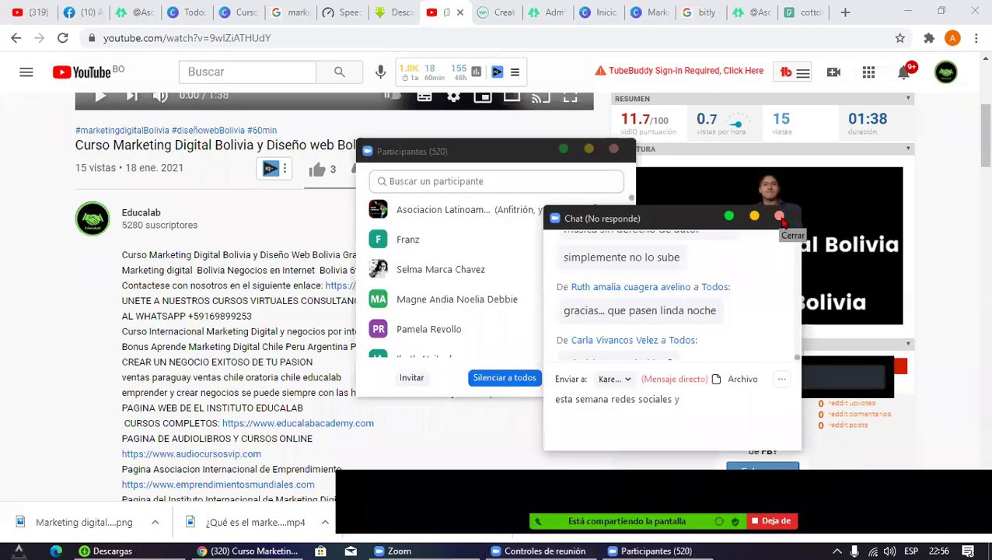
# Close the Zoom Participants and Chat windows and return to the 'marketing digital' results tab.
pyautogui.click(657, 328)
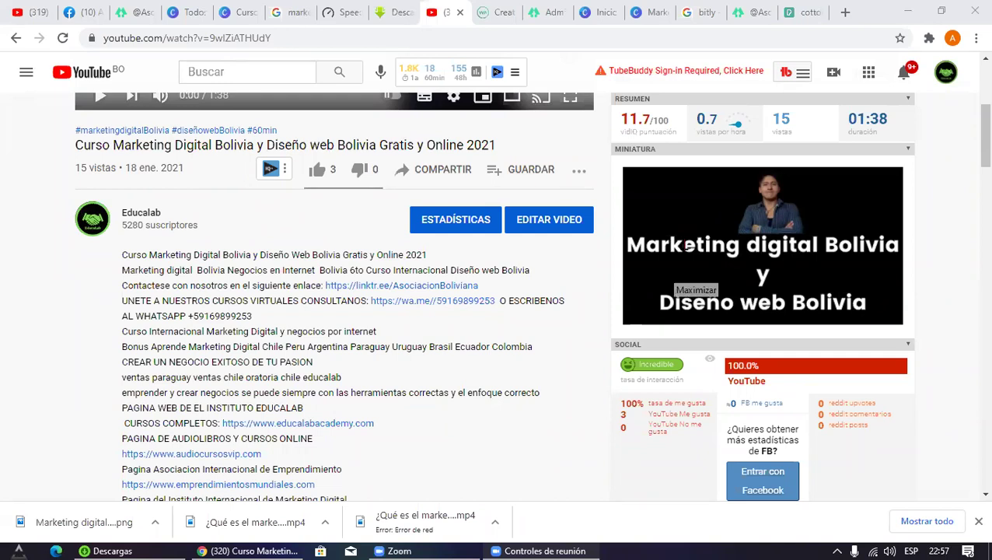
pyautogui.click(689, 244)
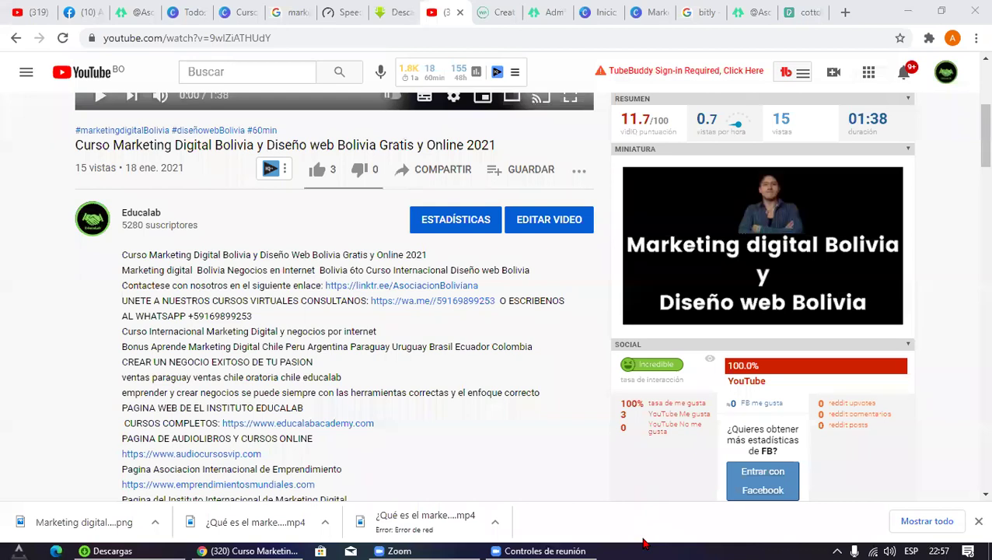
pyautogui.click(28, 11)
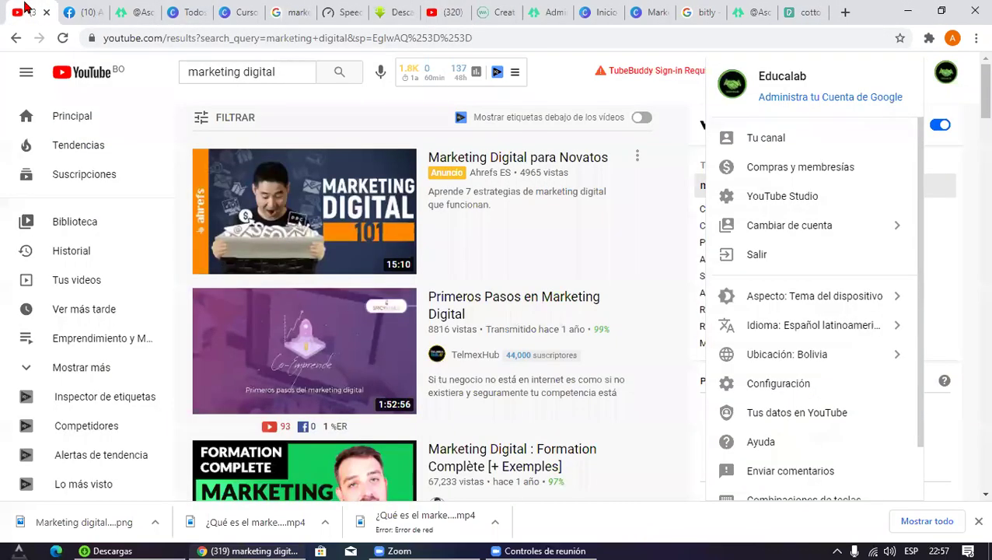
# Dismiss the account menu and show YouTube's FILTRAR search options.
pyautogui.click(677, 140)
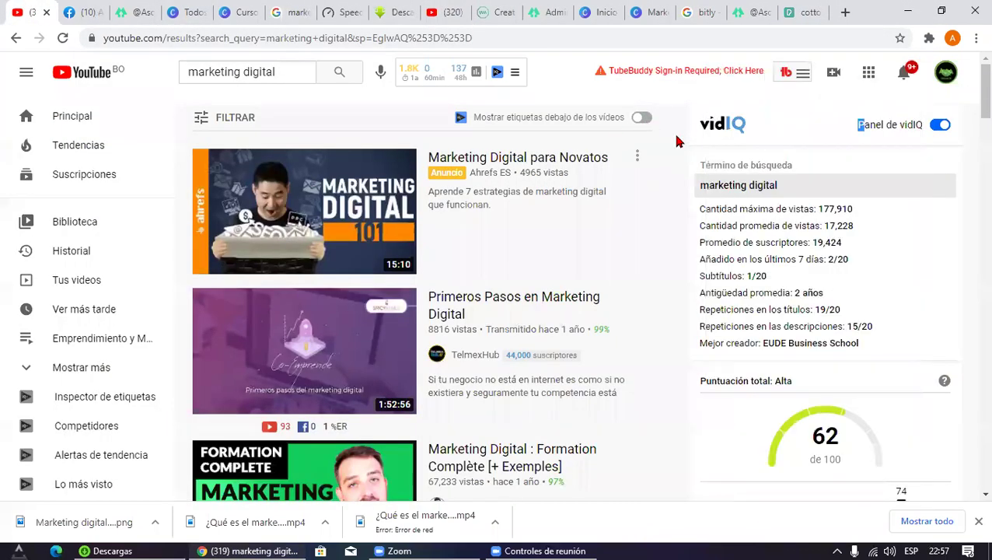
pyautogui.scroll(-2, 839, 241)
pyautogui.scroll(-4, 835, 233)
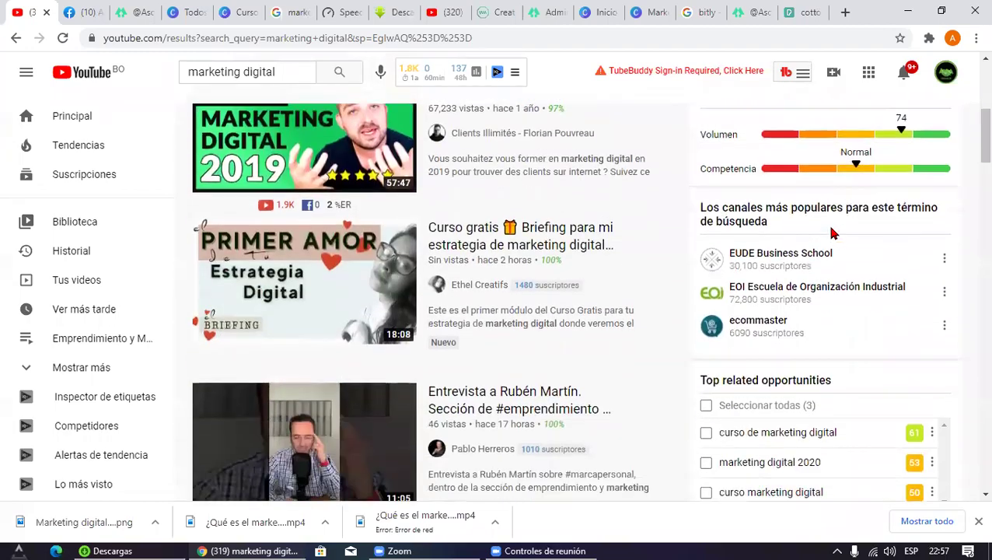
pyautogui.scroll(3, 783, 194)
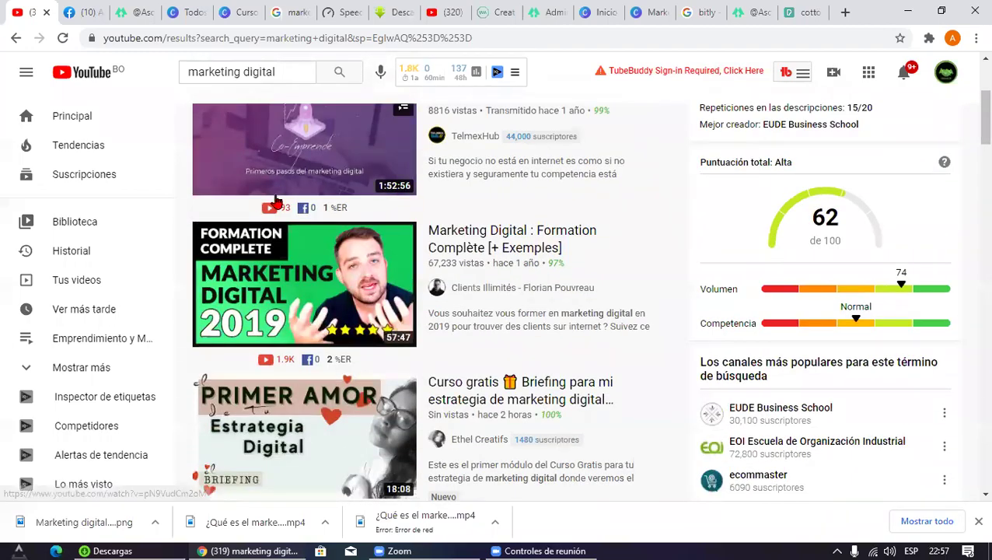
pyautogui.scroll(3, 249, 238)
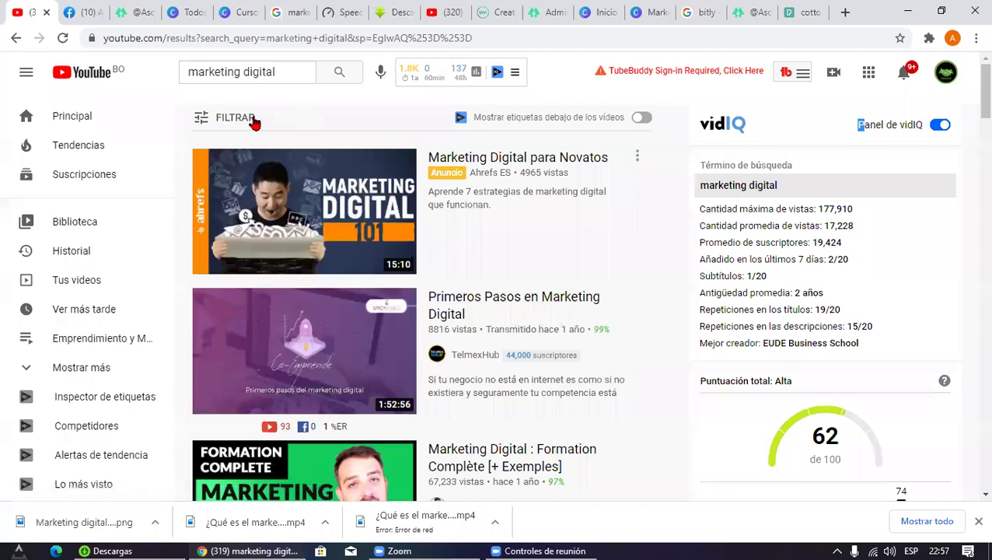
pyautogui.click(203, 117)
# Search 'marketing digital' again and scroll through the results.
pyautogui.tripleClick(288, 70)
pyautogui.write('marketing digital')
pyautogui.press('Return')
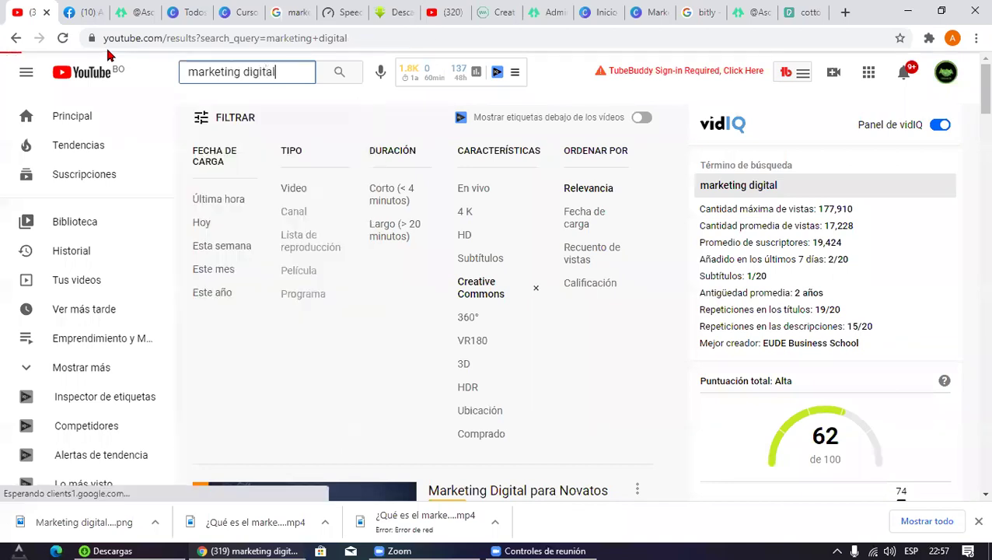
pyautogui.scroll(-2, 286, 200)
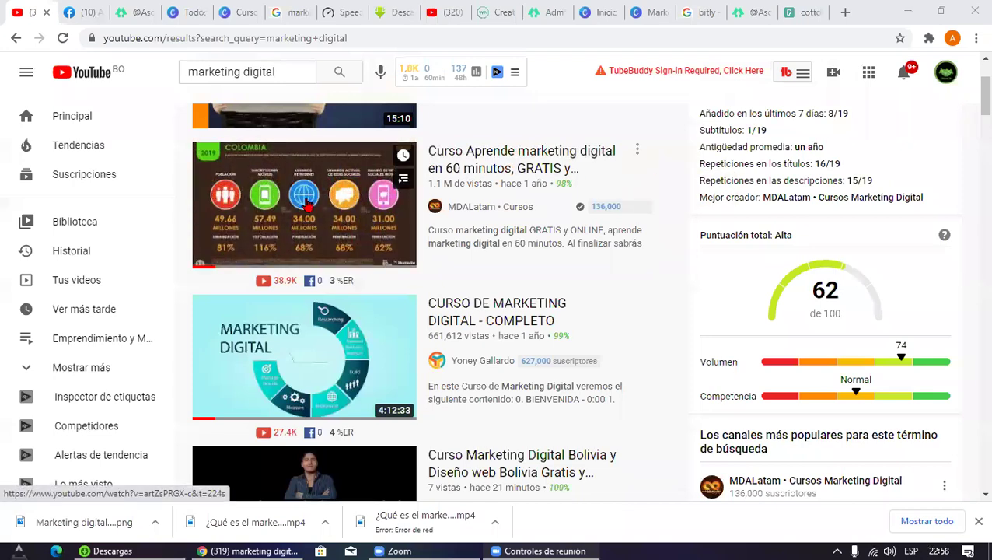
pyautogui.scroll(-2, 399, 346)
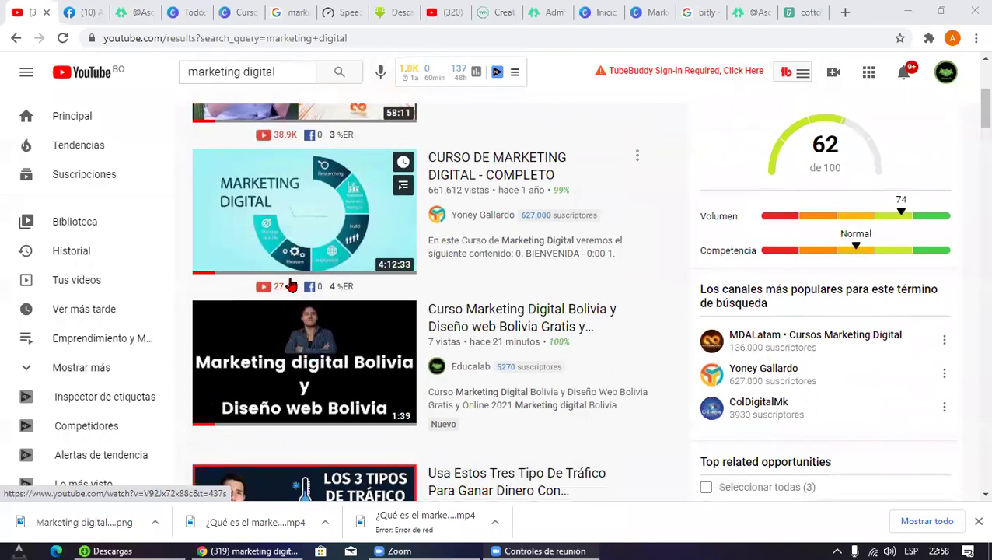
pyautogui.scroll(4, 549, 254)
pyautogui.scroll(-10, 668, 233)
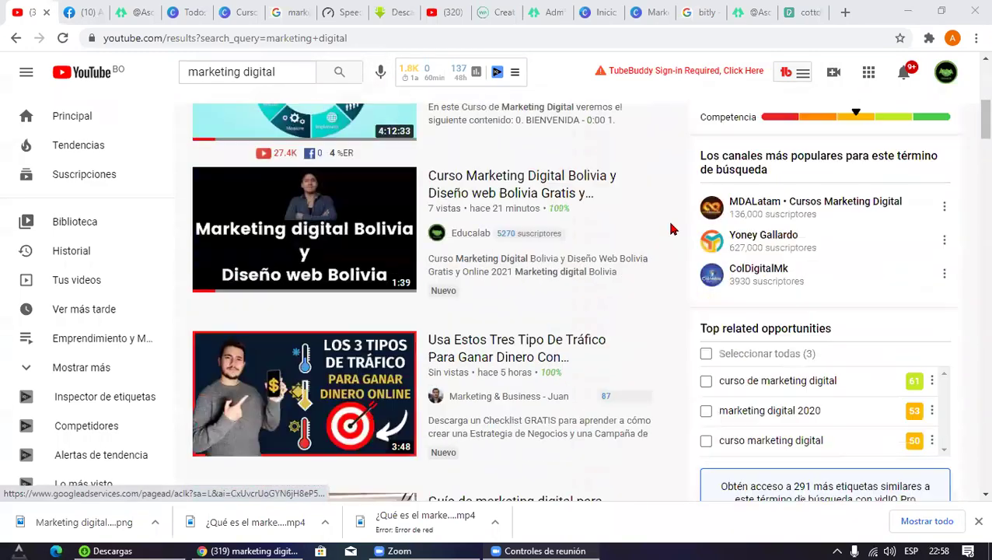
pyautogui.scroll(-8, 664, 241)
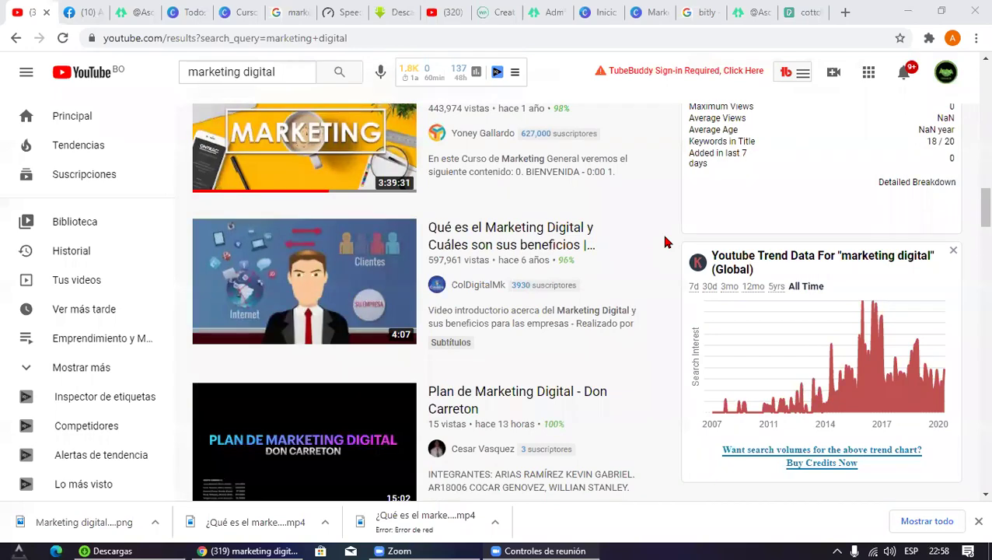
pyautogui.scroll(-5, 801, 172)
pyautogui.scroll(3, 793, 219)
pyautogui.scroll(2, 793, 219)
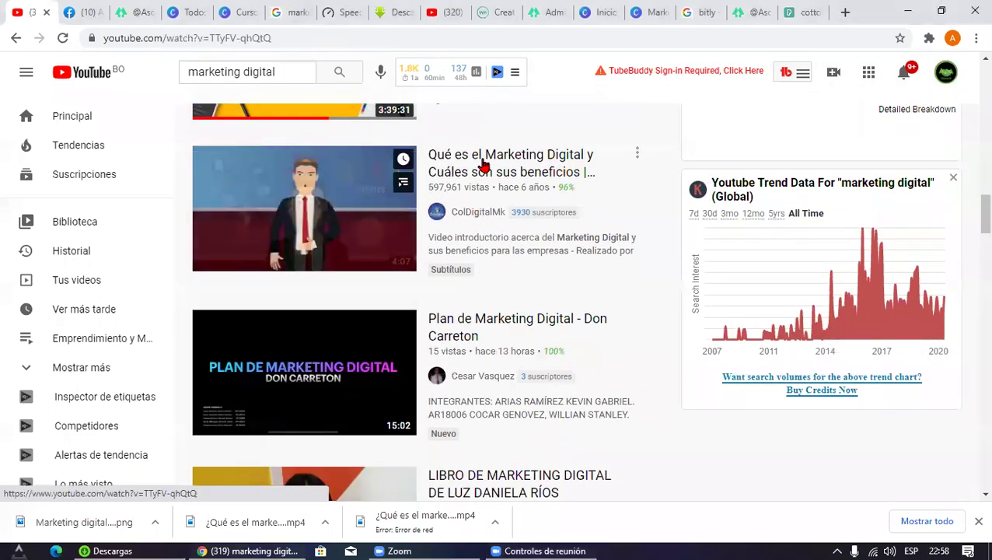
# Open 'Qué es el Marketing Digital' and review its statistics, vidIQ score and comments.
pyautogui.click(483, 163)
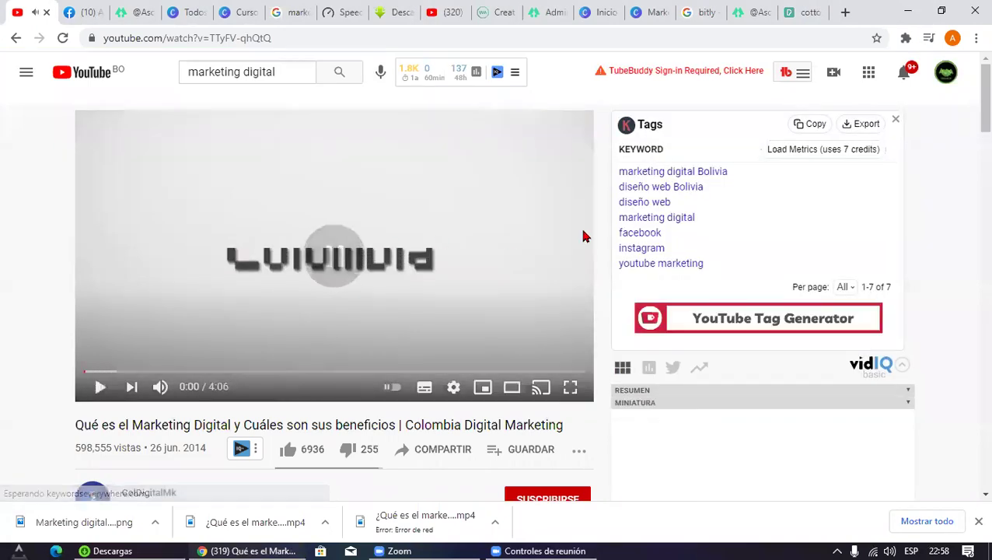
pyautogui.scroll(-5, 689, 195)
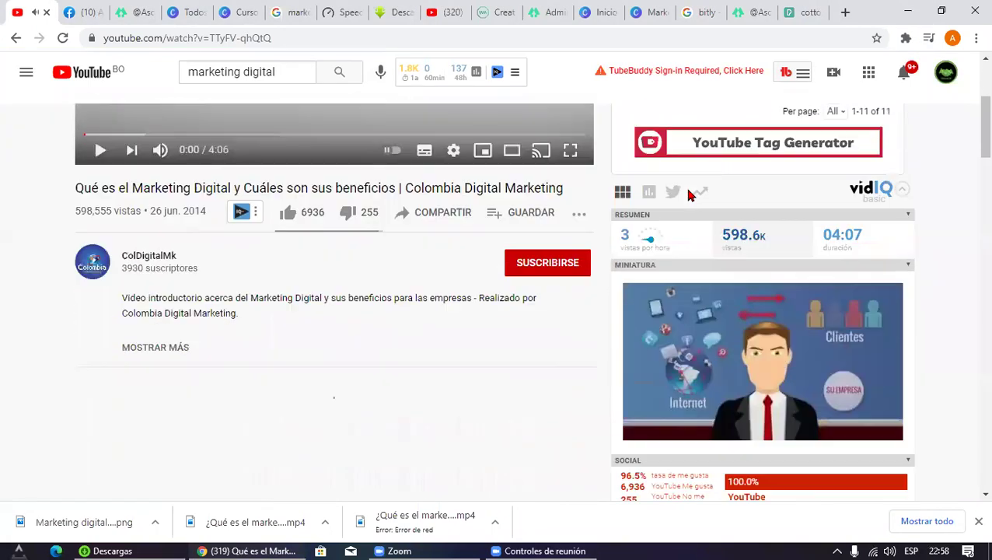
pyautogui.scroll(-5, 688, 195)
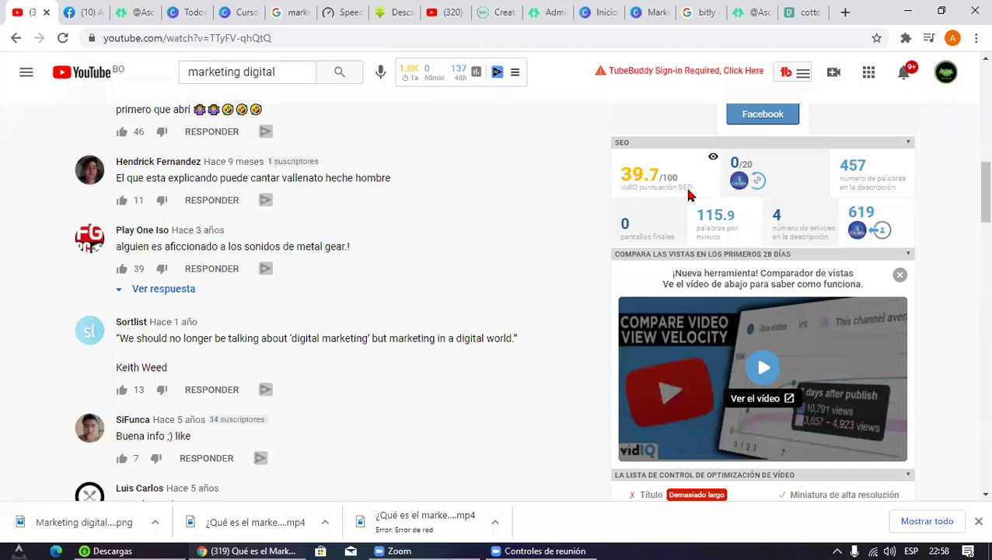
pyautogui.scroll(-2, 689, 195)
pyautogui.scroll(3, 689, 195)
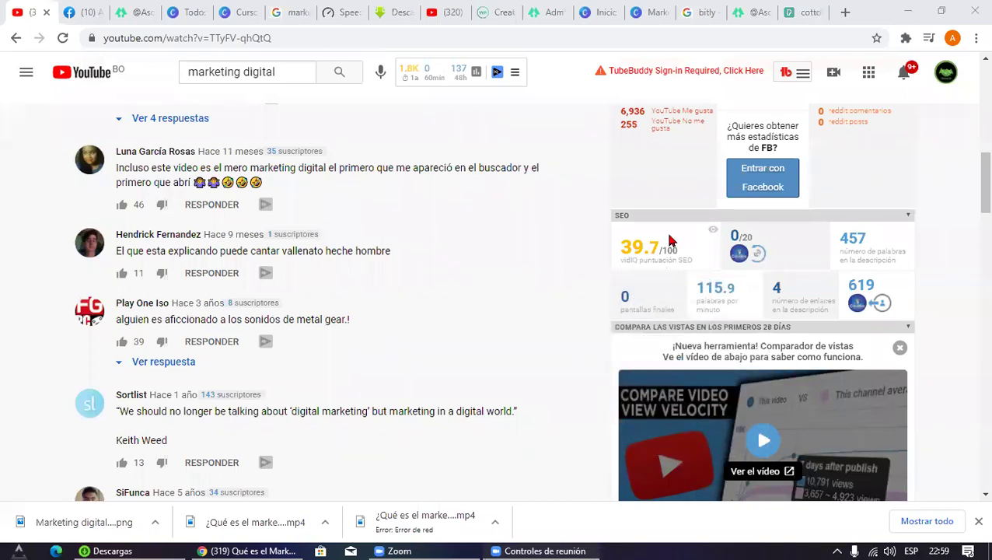
# Close the Pexels, Linktree and bitly search results tabs.
pyautogui.click(812, 14)
pyautogui.click(819, 12)
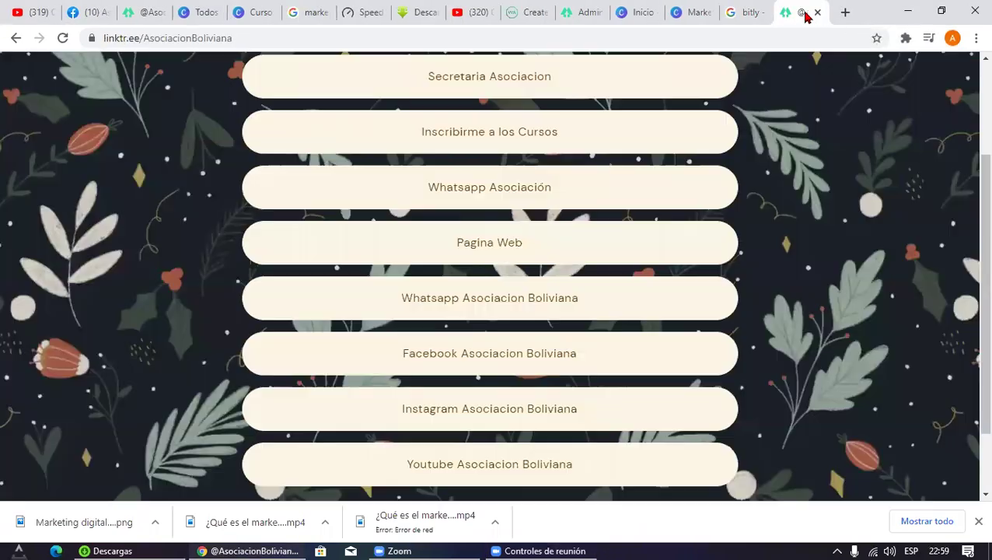
pyautogui.click(817, 13)
pyautogui.click(818, 12)
# Close the Canva, Linktree, wa.link and YouTube tabs, then download the video as MP4 720.
pyautogui.click(819, 12)
pyautogui.click(818, 12)
pyautogui.click(819, 13)
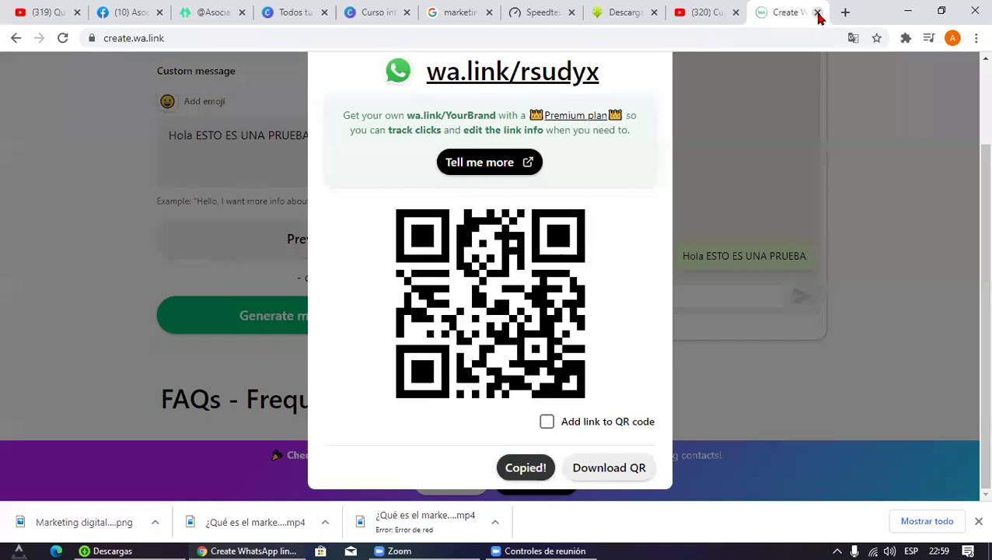
pyautogui.click(818, 13)
pyautogui.click(817, 12)
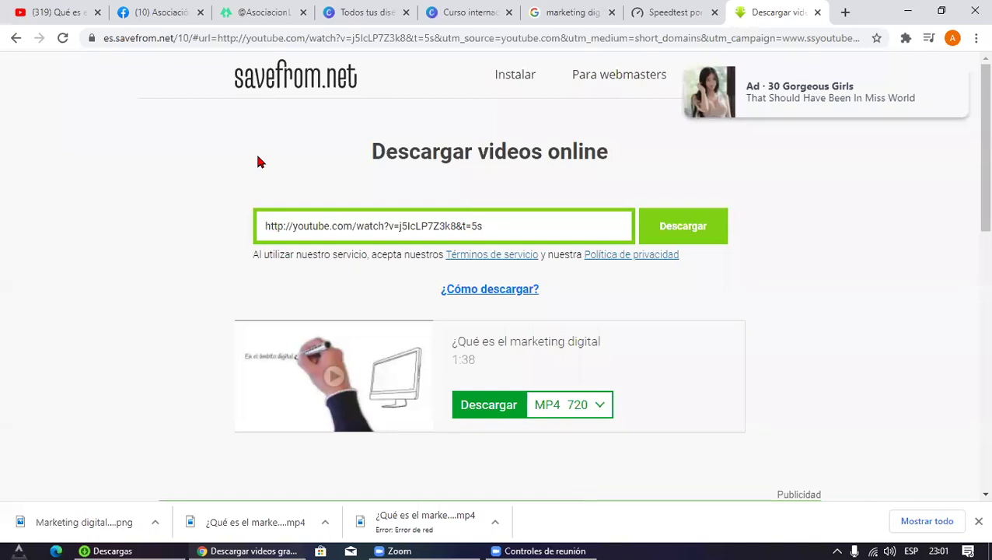
pyautogui.click(485, 422)
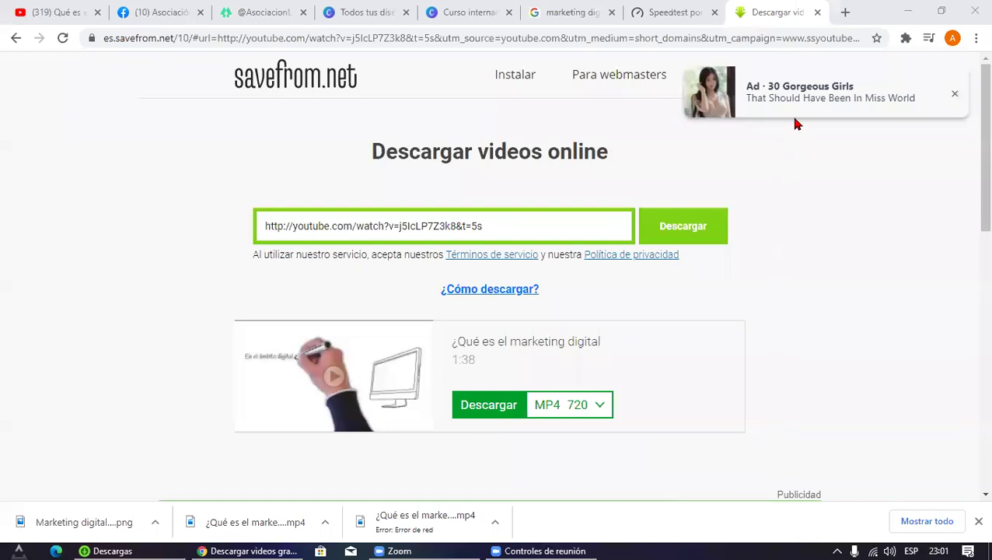
# Go to paypal.com in a new tab, dismiss the translate offer, and open Log In.
pyautogui.click(843, 12)
pyautogui.write('payp')
pyautogui.press('Return')
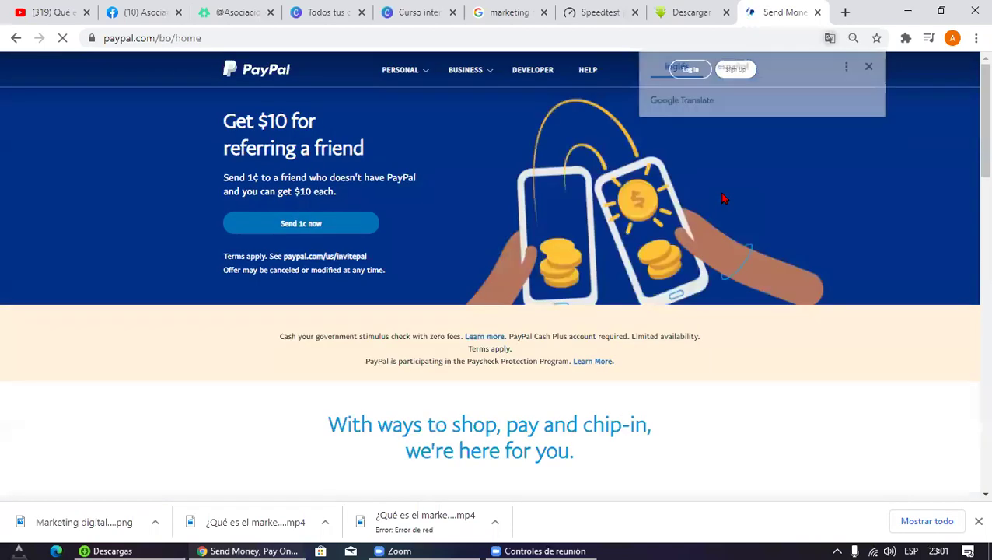
pyautogui.click(870, 66)
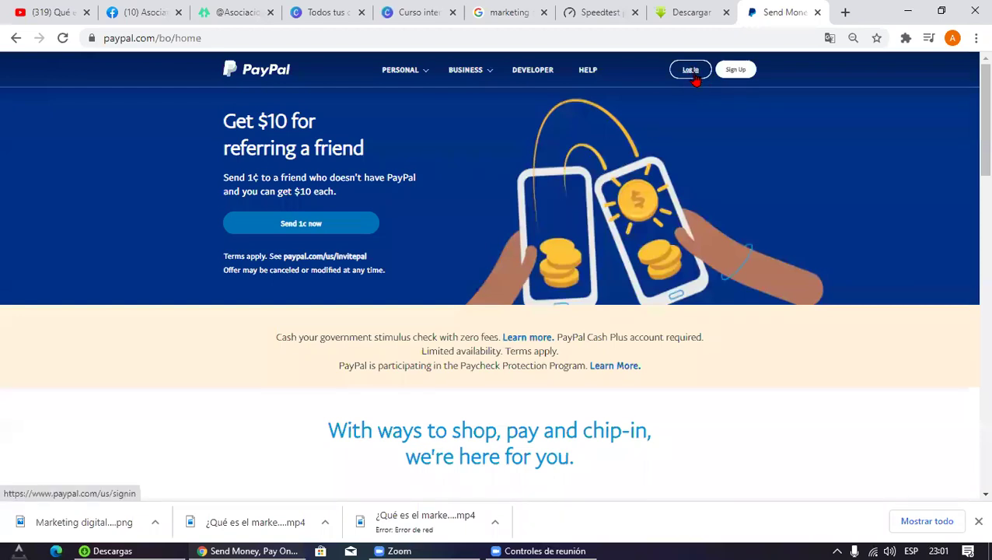
pyautogui.click(694, 74)
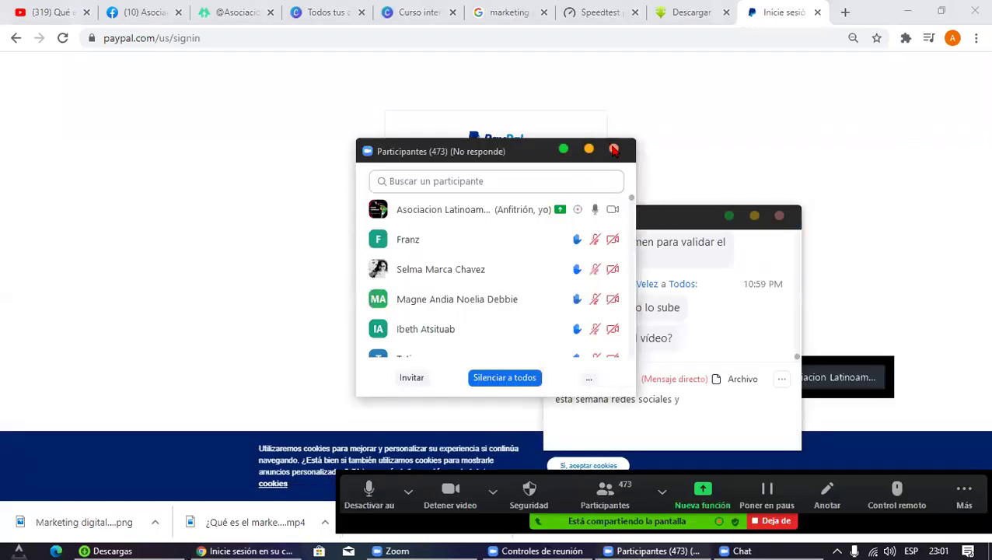
# Hide the Zoom windows, enter the account e-mail from autofill and the password, and sign in.
pyautogui.click(613, 148)
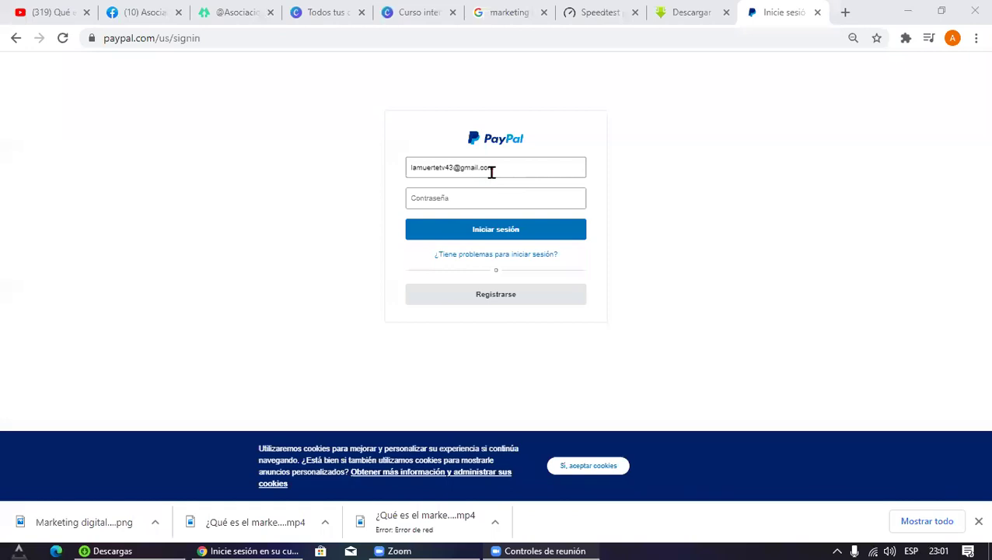
pyautogui.moveTo(489, 171); pyautogui.dragTo(264, 177)
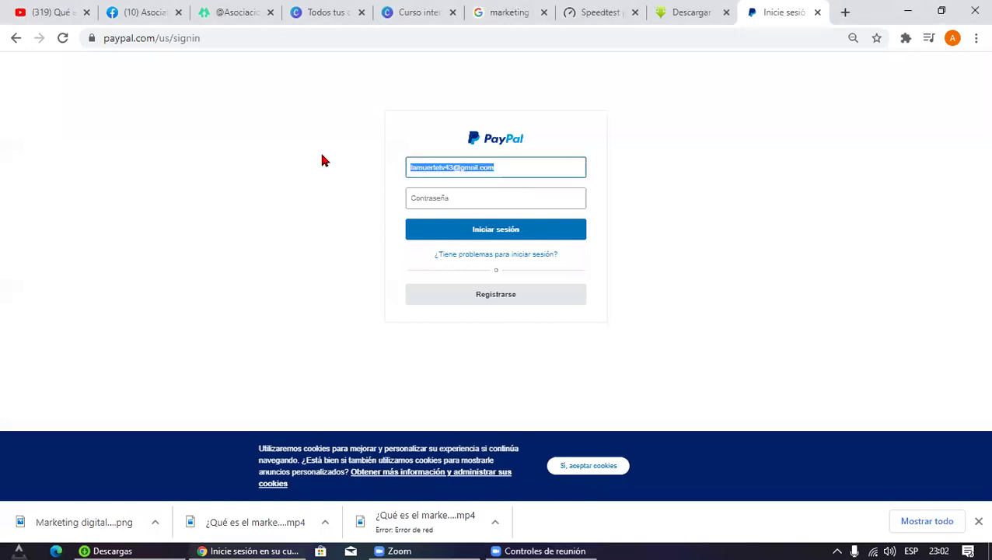
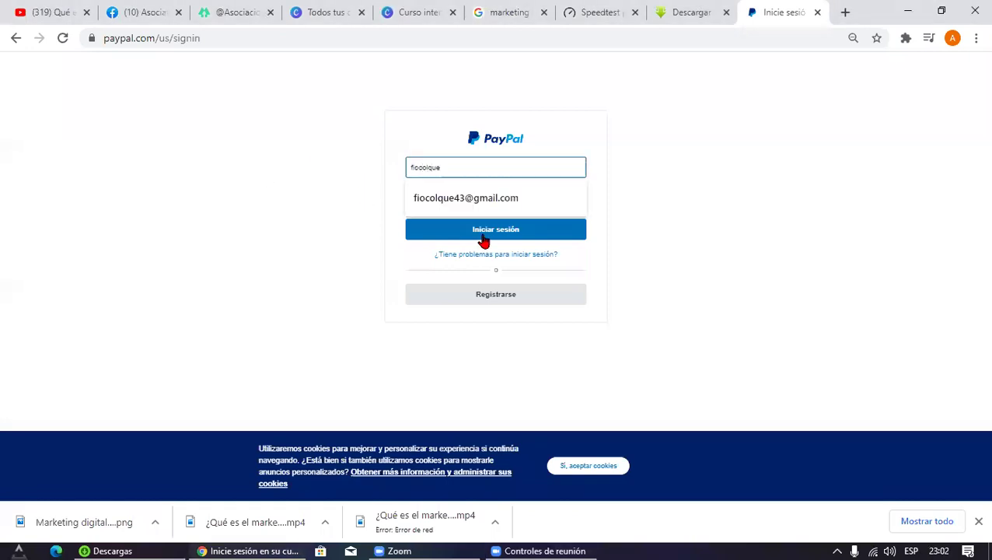
pyautogui.click(491, 194)
pyautogui.click(504, 194)
pyautogui.write('••••••••')
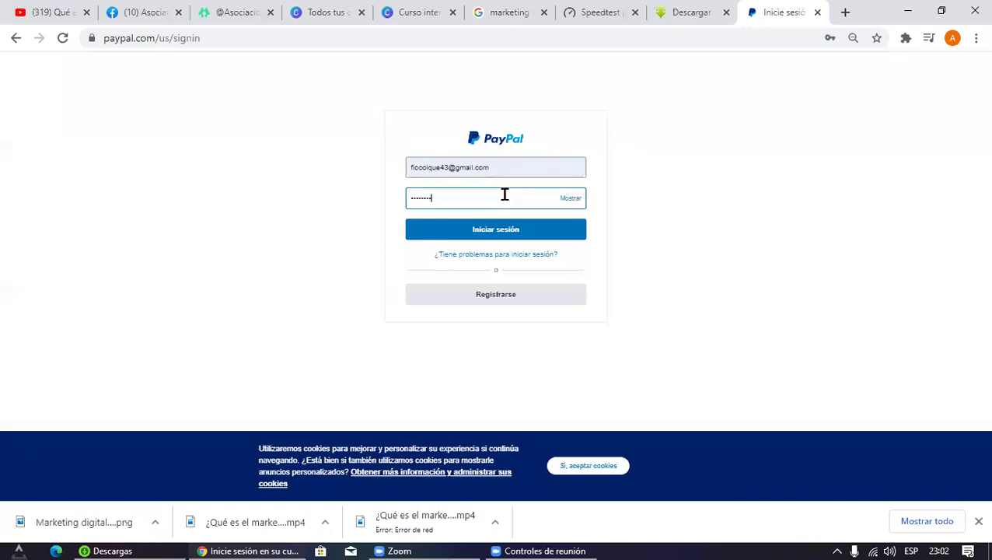
pyautogui.press('Return')
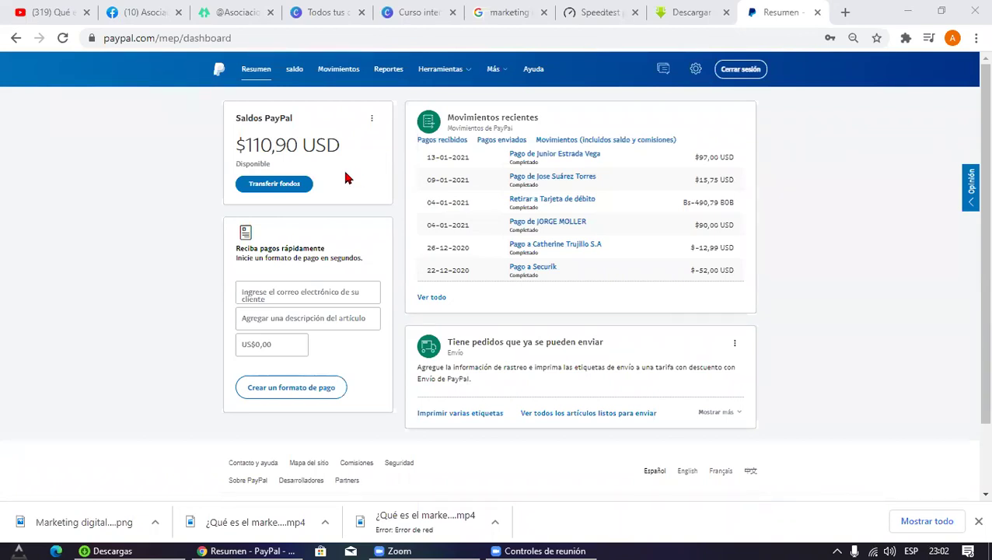
# Start a PayPal balance transfer to reach the choice of VISA debit card or Multicaja.
pyautogui.click(264, 189)
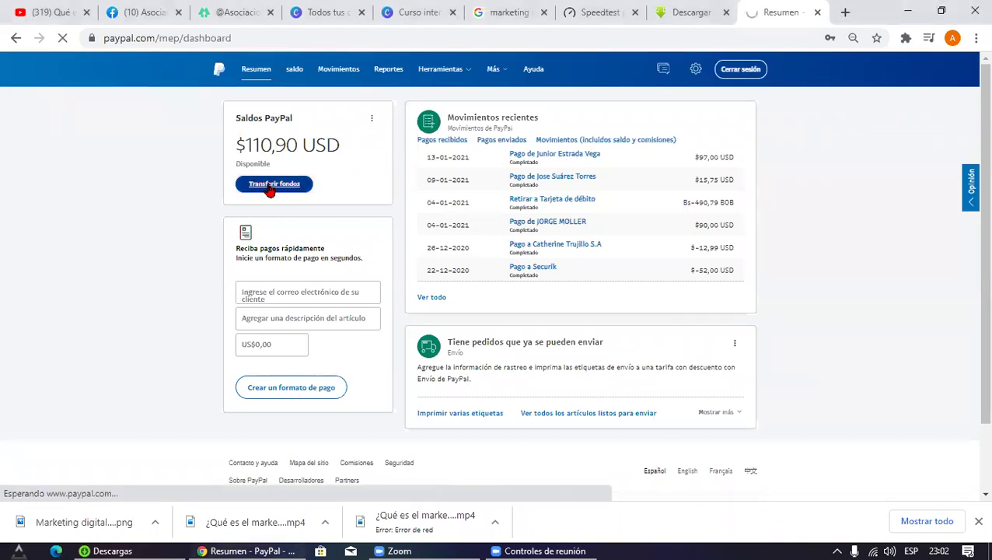
pyautogui.click(268, 192)
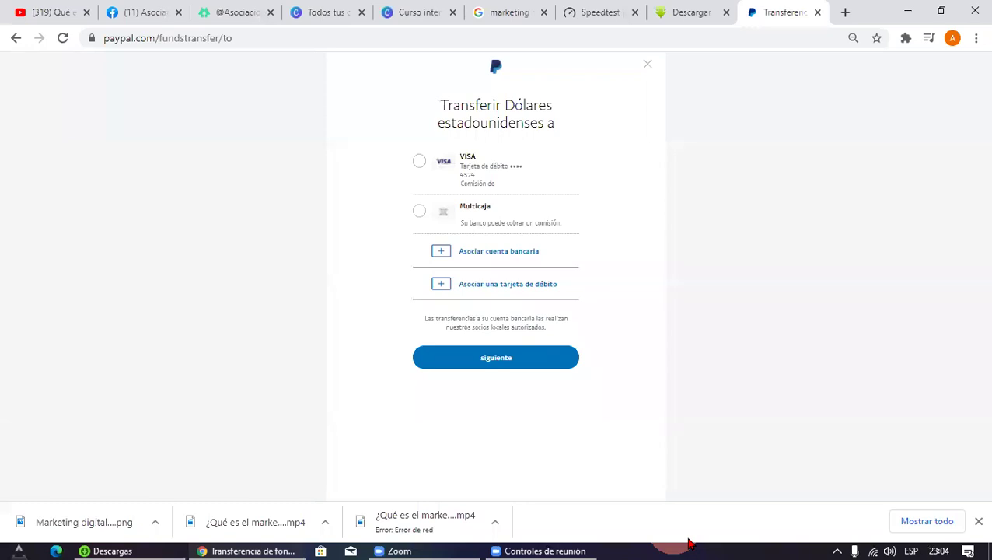
# Send $110.90 USD to the VISA debit card by standard transfer and review the Bs693,80 BOB received.
pyautogui.click(425, 166)
pyautogui.click(520, 372)
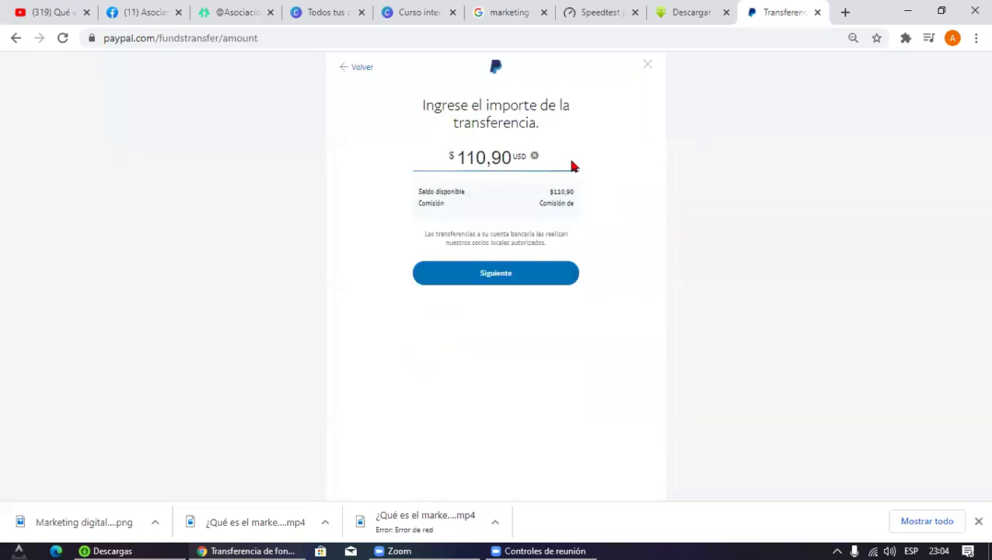
pyautogui.click(506, 275)
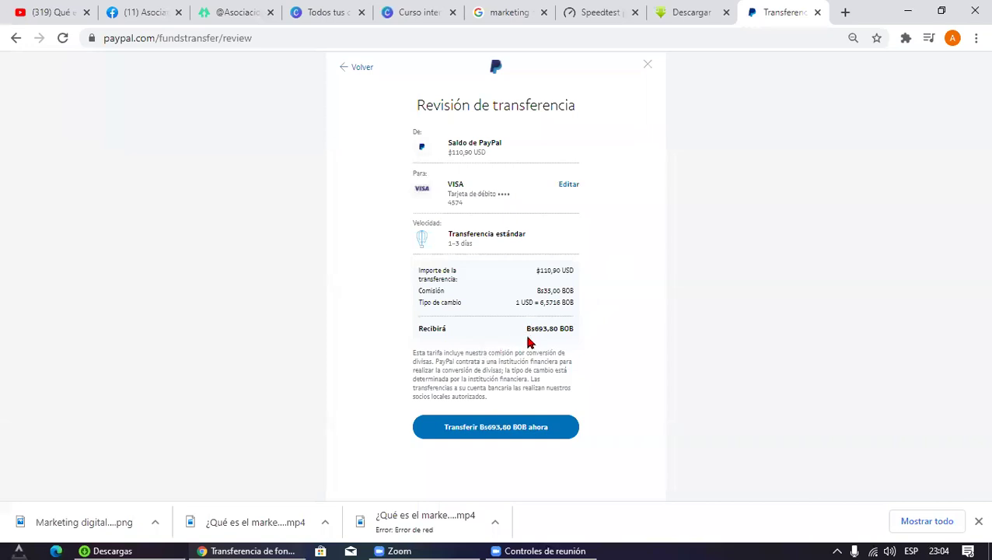
pyautogui.moveTo(527, 327); pyautogui.dragTo(609, 332)
pyautogui.click(629, 336)
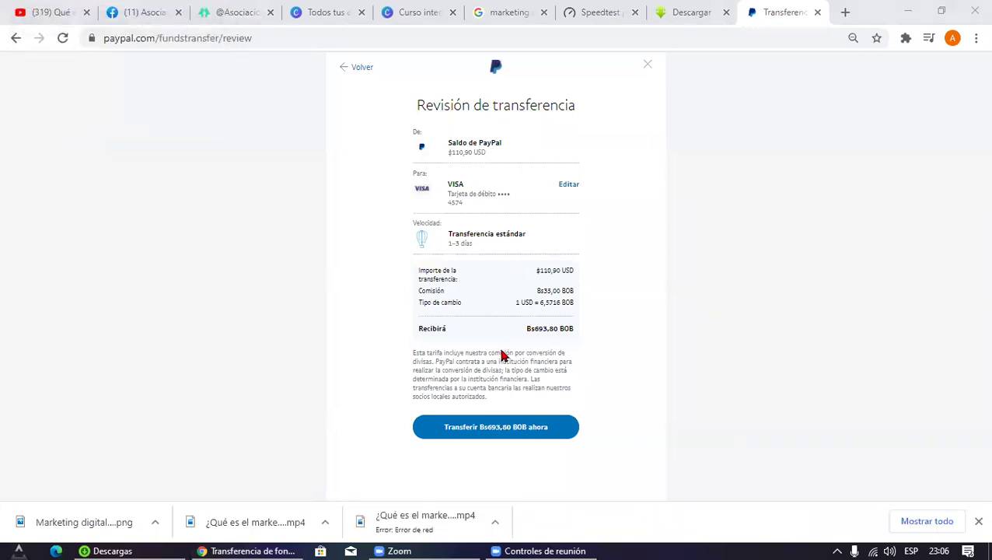
# Close the PayPal tab, end the frozen Zoom chat, and return to the 'Qué es el Marketing Digital' video.
pyautogui.click(818, 13)
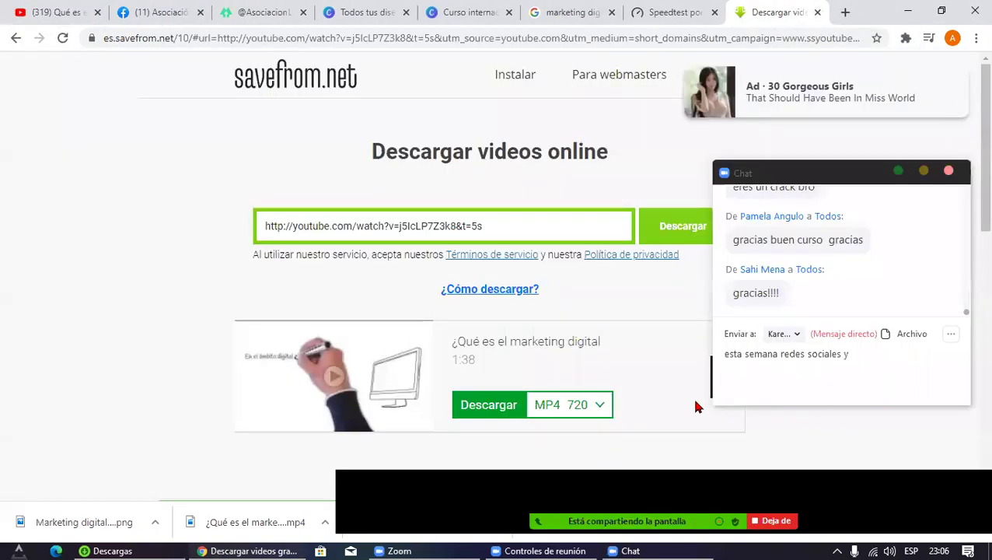
pyautogui.click(851, 287)
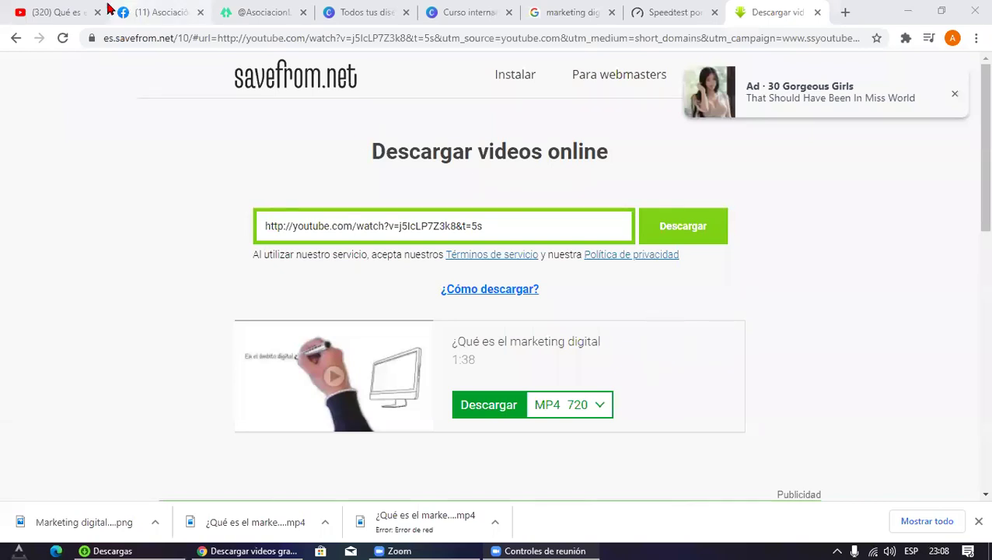
pyautogui.click(47, 11)
pyautogui.scroll(3, 325, 133)
pyautogui.scroll(5, 325, 133)
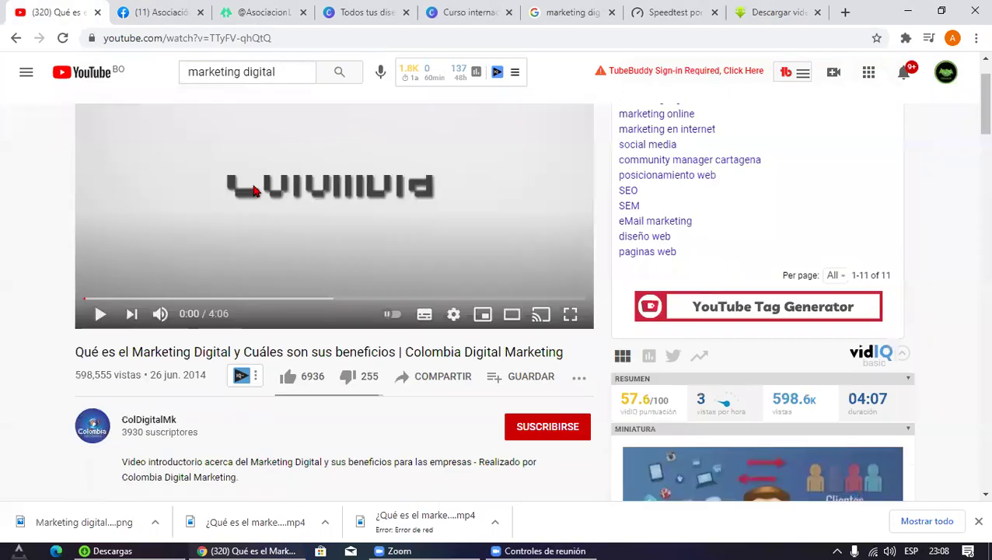
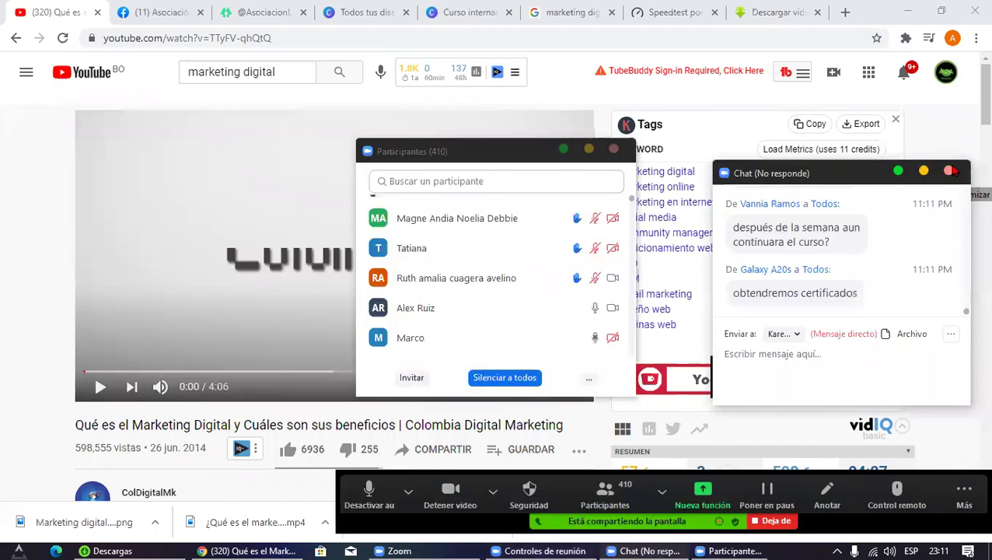
# Close the Zoom chat and participants panels, then minimize the Chrome window playing YouTube.
pyautogui.click(949, 171)
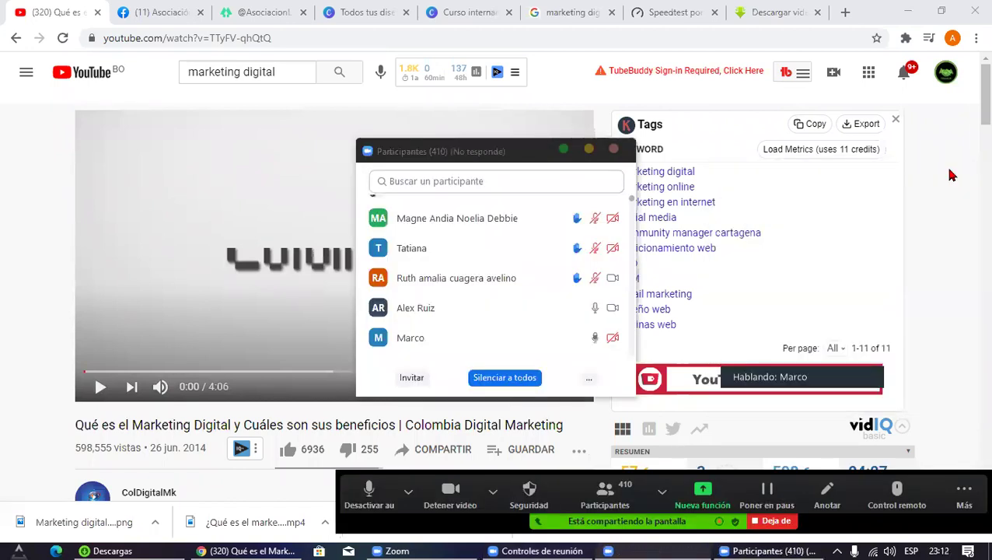
pyautogui.click(910, 9)
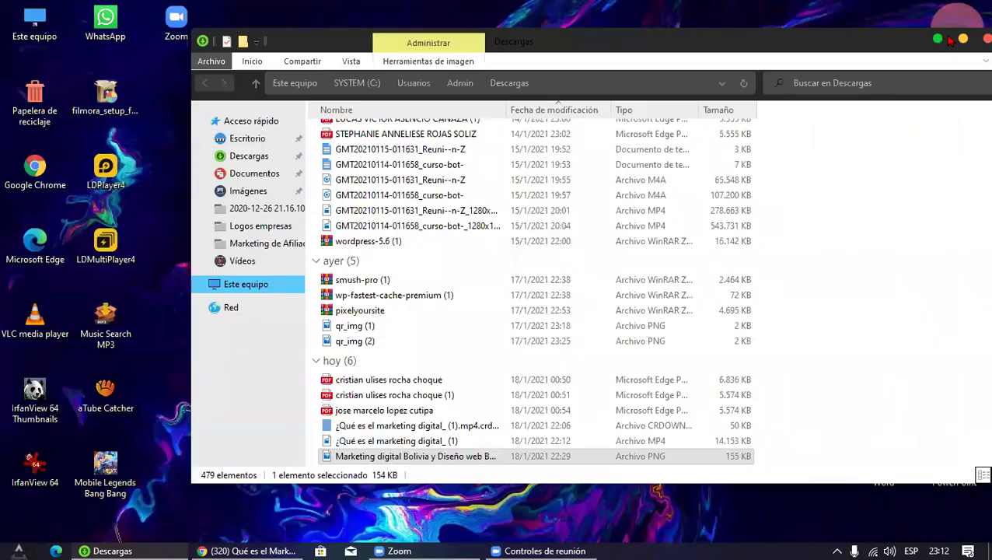
# Minimize the Descargas folder and move the Wondershare Filmora X icon beside Toonly, above Doodly.
pyautogui.click(935, 33)
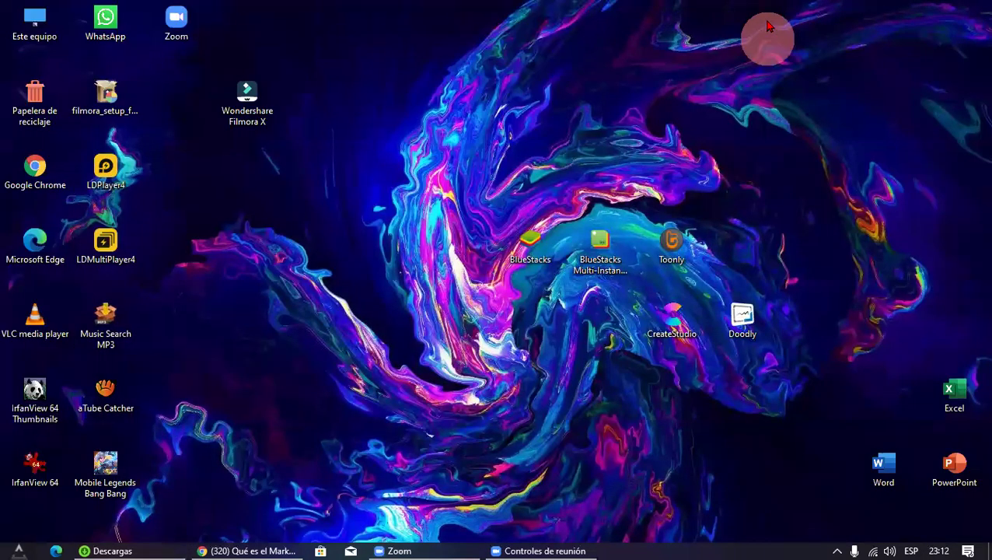
pyautogui.moveTo(248, 95)
pyautogui.mouseDown()
pyautogui.moveTo(730, 194)
pyautogui.moveTo(745, 239)
pyautogui.mouseUp()
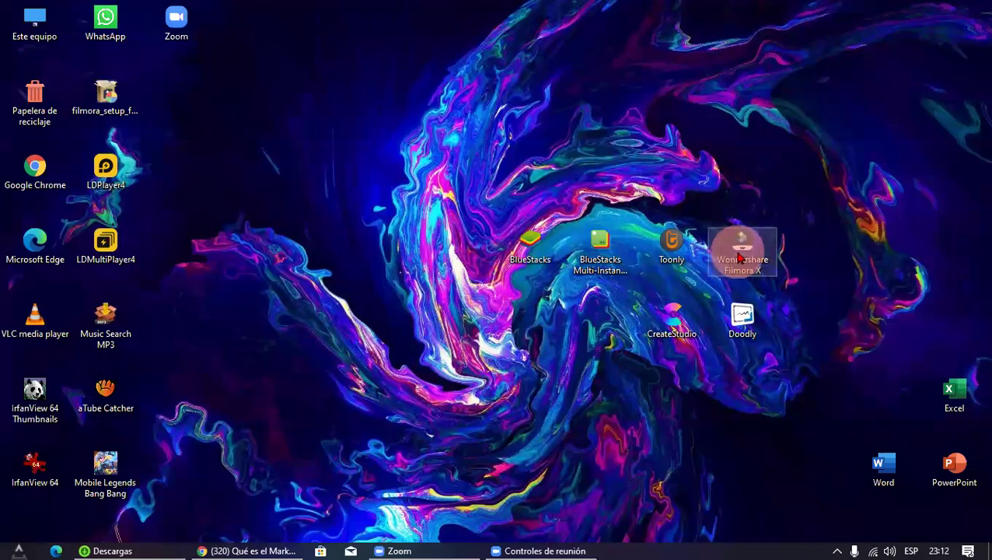
pyautogui.moveTo(840, 216); pyautogui.dragTo(730, 256)
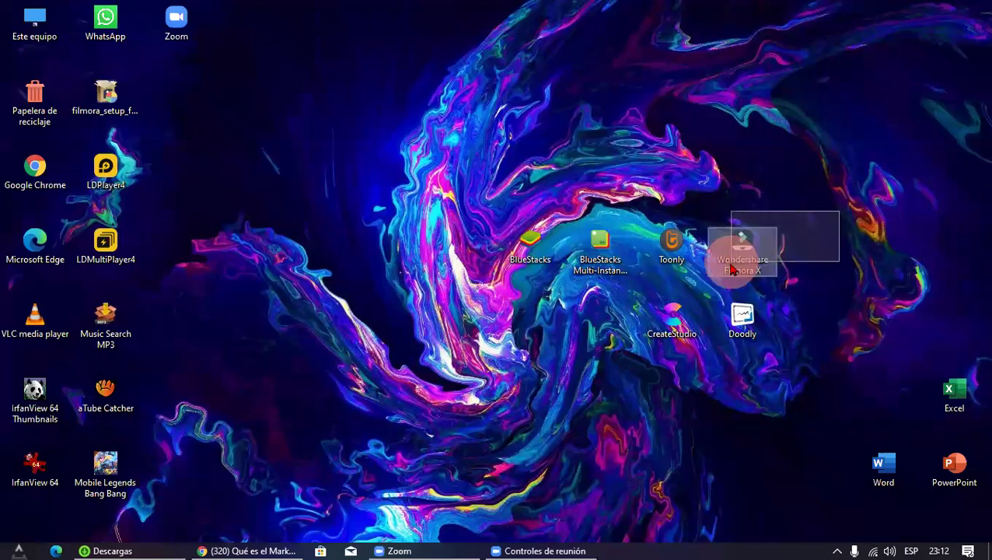
pyautogui.moveTo(781, 210); pyautogui.dragTo(775, 171)
pyautogui.click(837, 250)
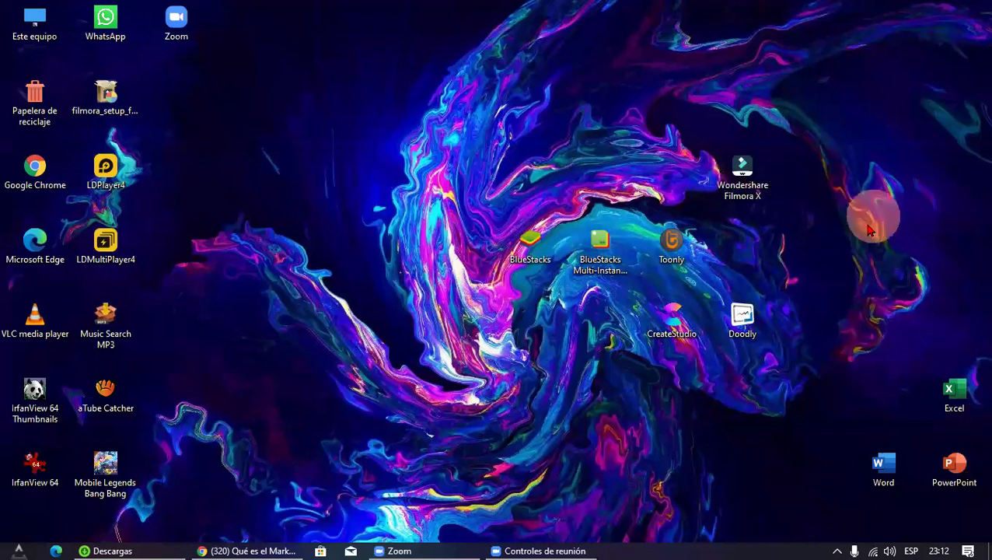
pyautogui.click(949, 171)
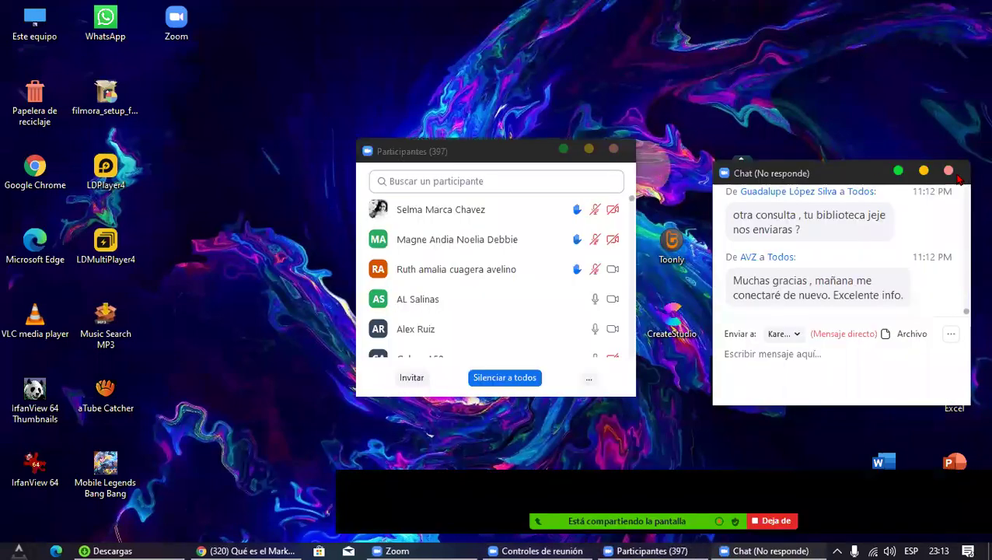
pyautogui.click(948, 171)
pyautogui.click(902, 286)
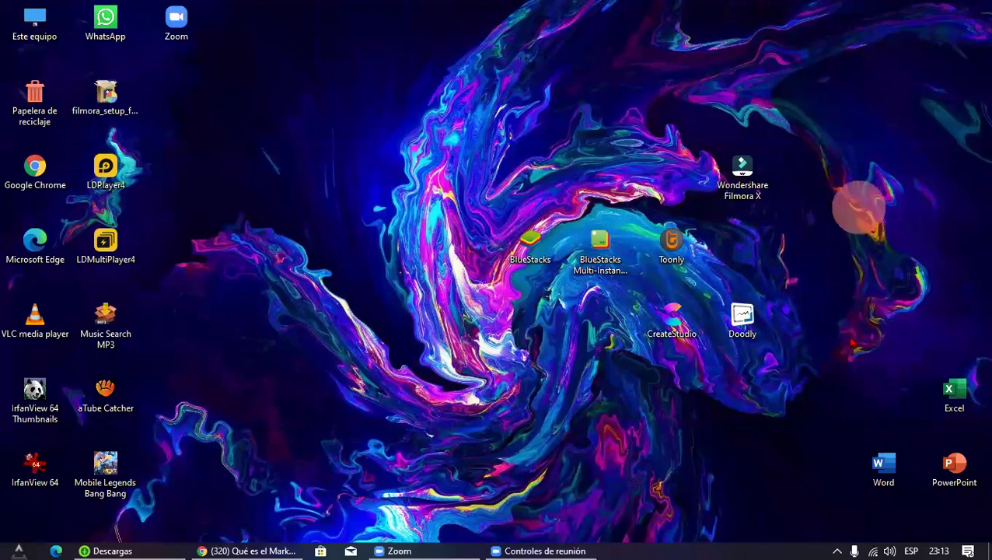
pyautogui.click(635, 546)
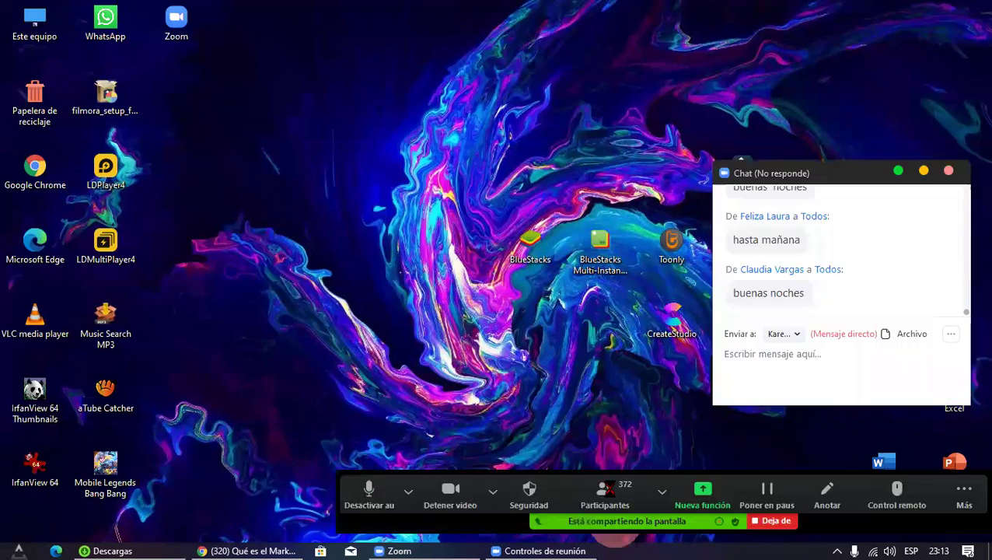
pyautogui.click(614, 540)
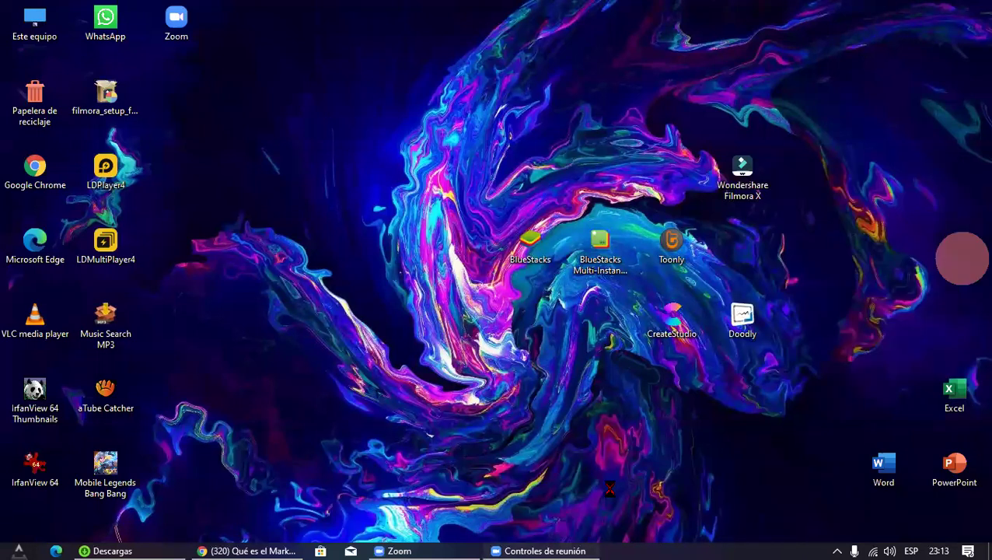
pyautogui.click(606, 489)
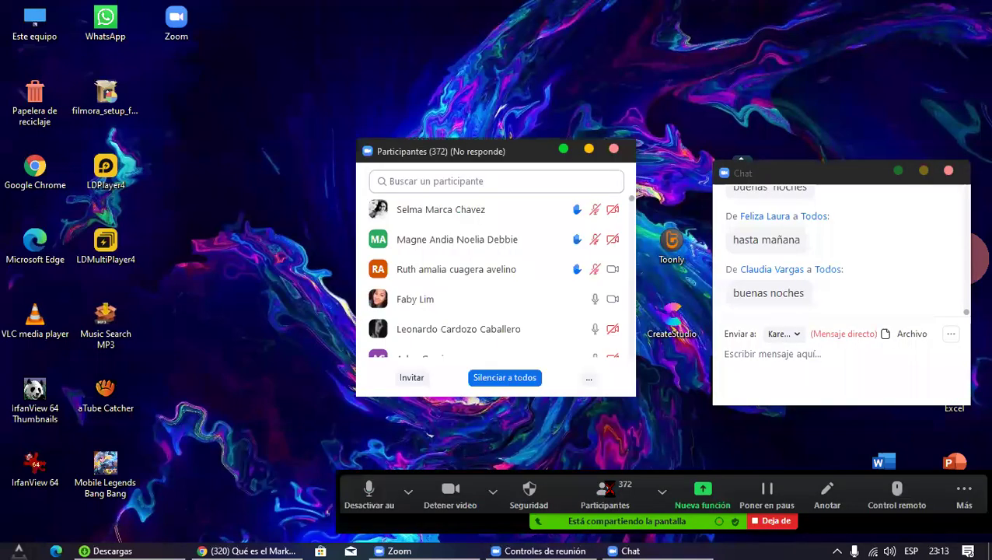
pyautogui.click(949, 170)
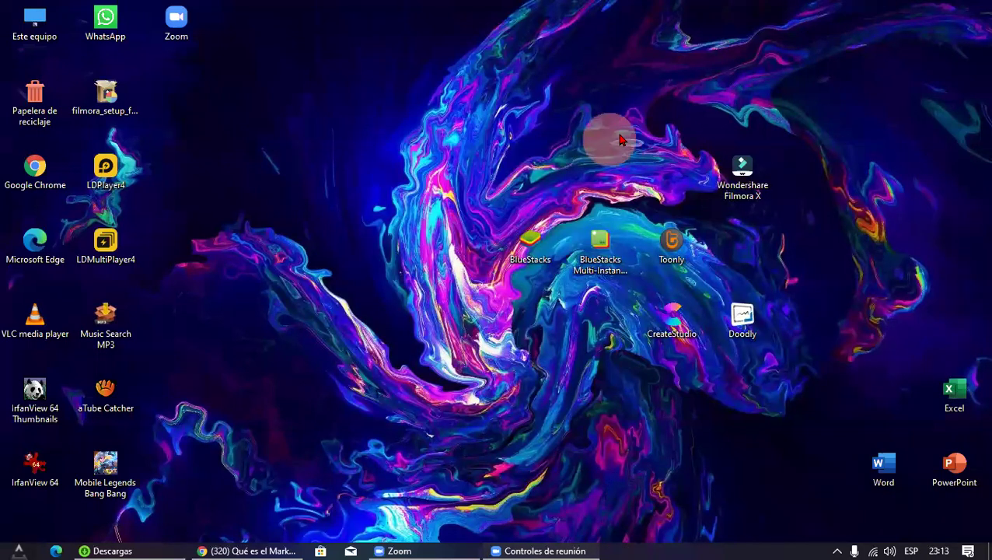